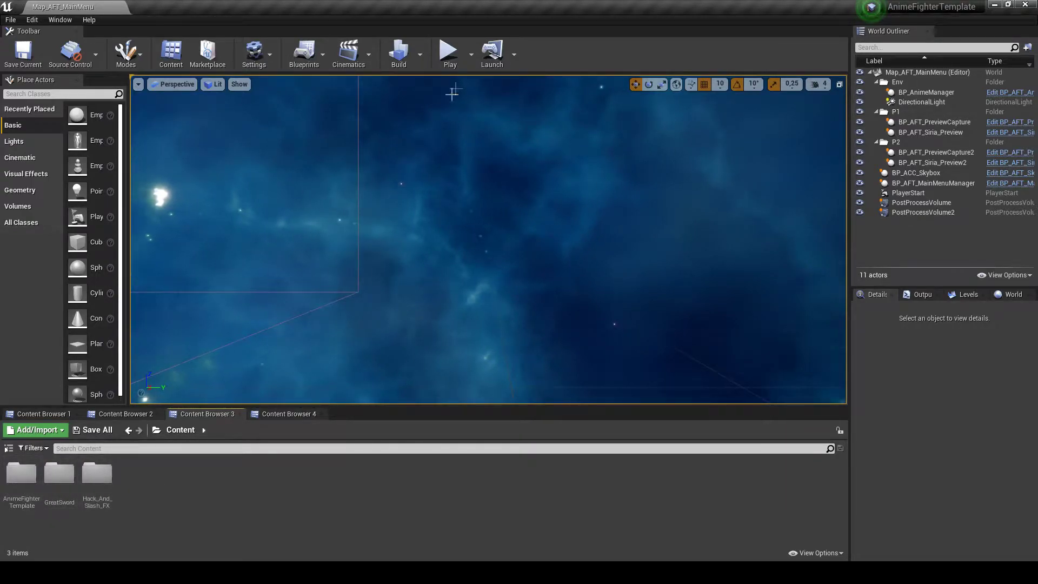
# Run the main menu map in the editor and start Versus mode to reach the character selection
pyautogui.click(460, 46)
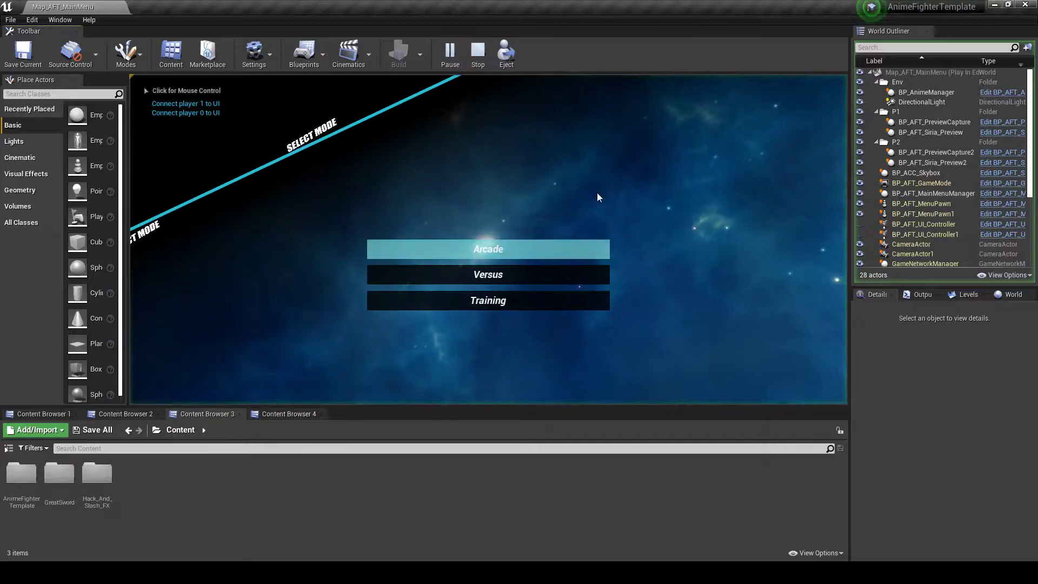
pyautogui.press('Down')
pyautogui.press('Return')
pyautogui.press('Left')
pyautogui.press('Return')
pyautogui.press('Return')
# Move through the characters in the selection grid to check the available roster, and end the play session
pyautogui.press('Left')
pyautogui.press('Right')
pyautogui.press('Right')
pyautogui.press('Right')
pyautogui.press('Right')
pyautogui.press('Left')
pyautogui.press('Left')
pyautogui.press('Left')
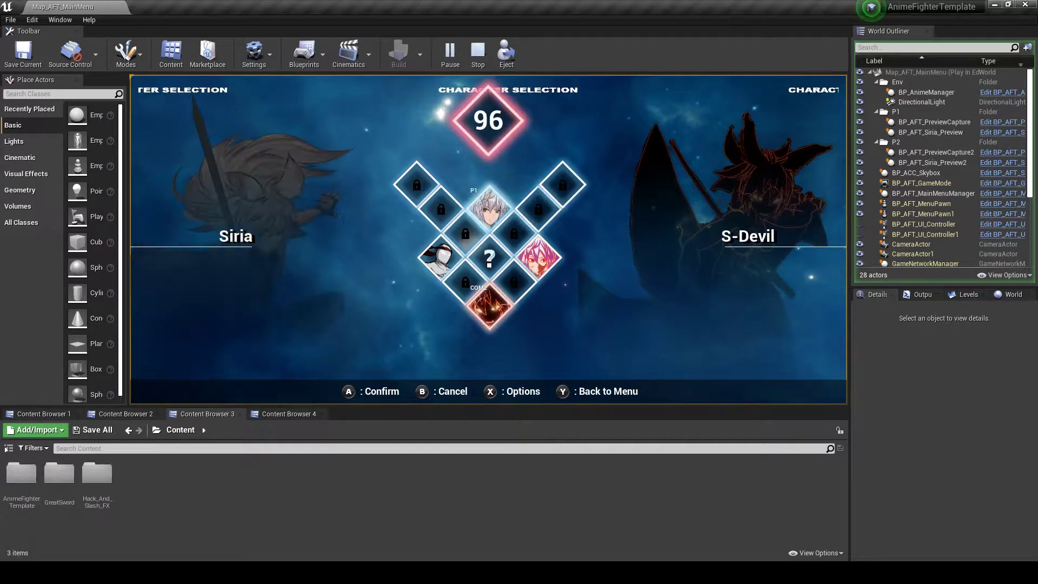
pyautogui.press('Escape')
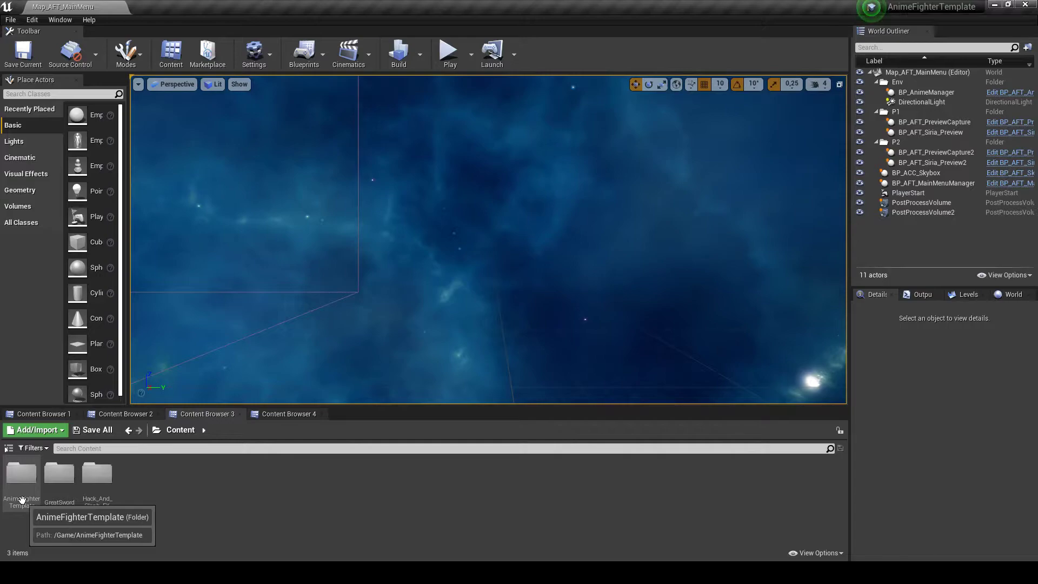
# Open the DT_AFT_RosterList data table from AnimeFighterTemplate/Game/Core/Data/DataTable and maximize its window
pyautogui.click(30, 414)
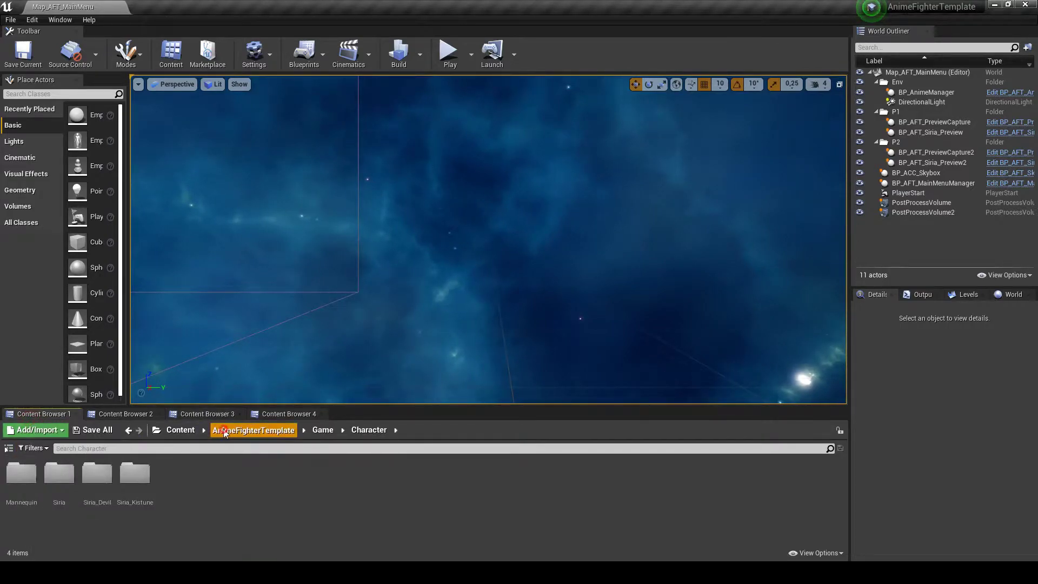
pyautogui.click(225, 431)
pyautogui.doubleClick(21, 473)
pyautogui.doubleClick(90, 481)
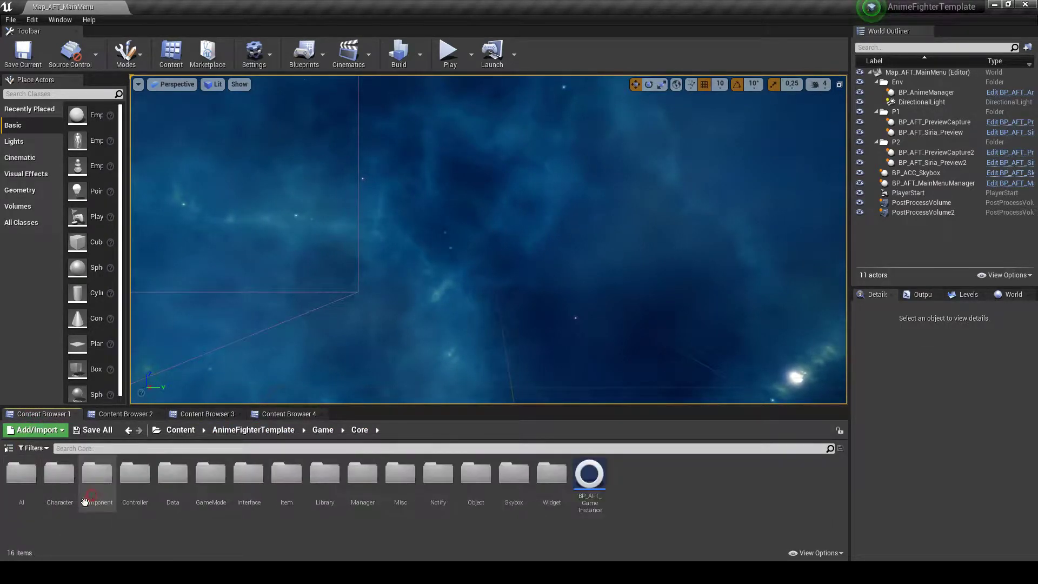
pyautogui.doubleClick(169, 494)
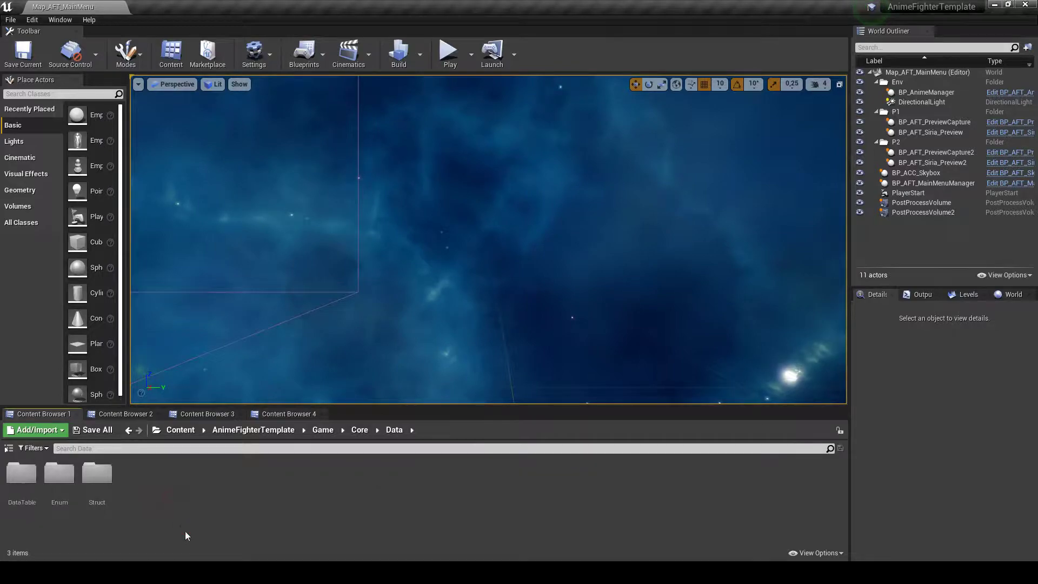
pyautogui.doubleClick(59, 476)
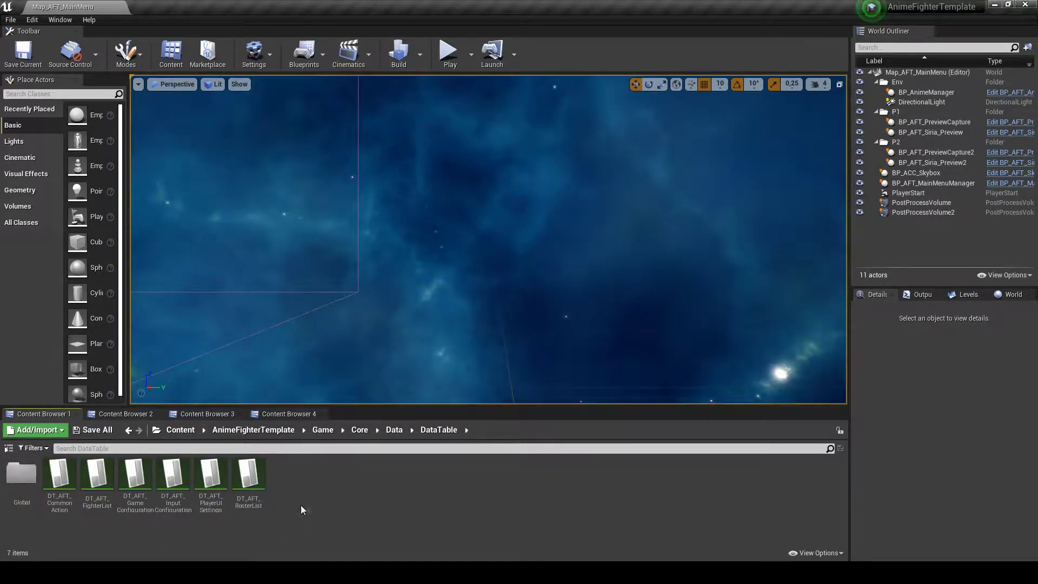
pyautogui.click(251, 498)
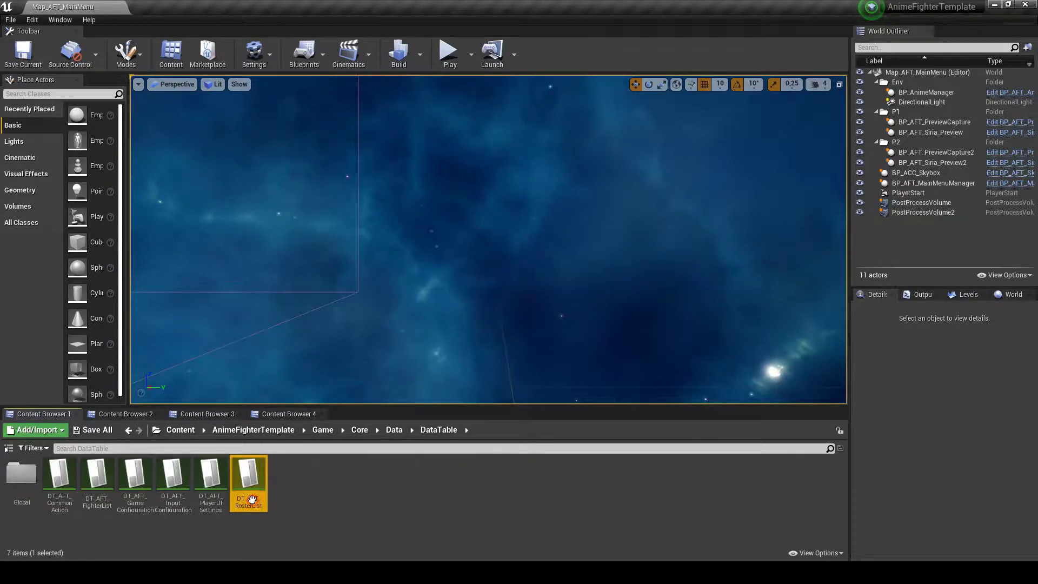
pyautogui.doubleClick(251, 498)
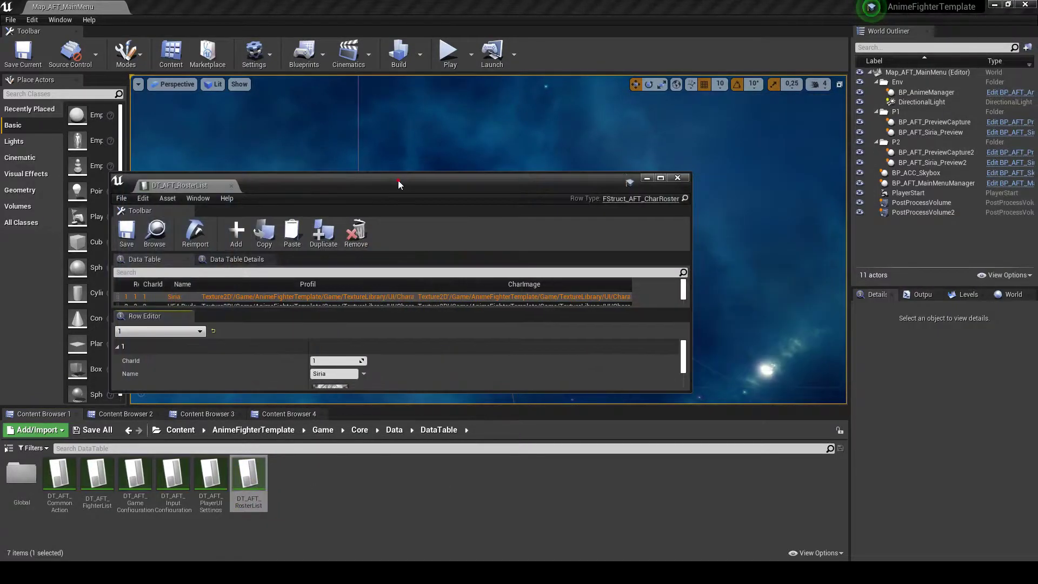
pyautogui.doubleClick(398, 180)
# Add a new row to the roster table and copy the S-Kistune row's data into it
pyautogui.click(20, 148)
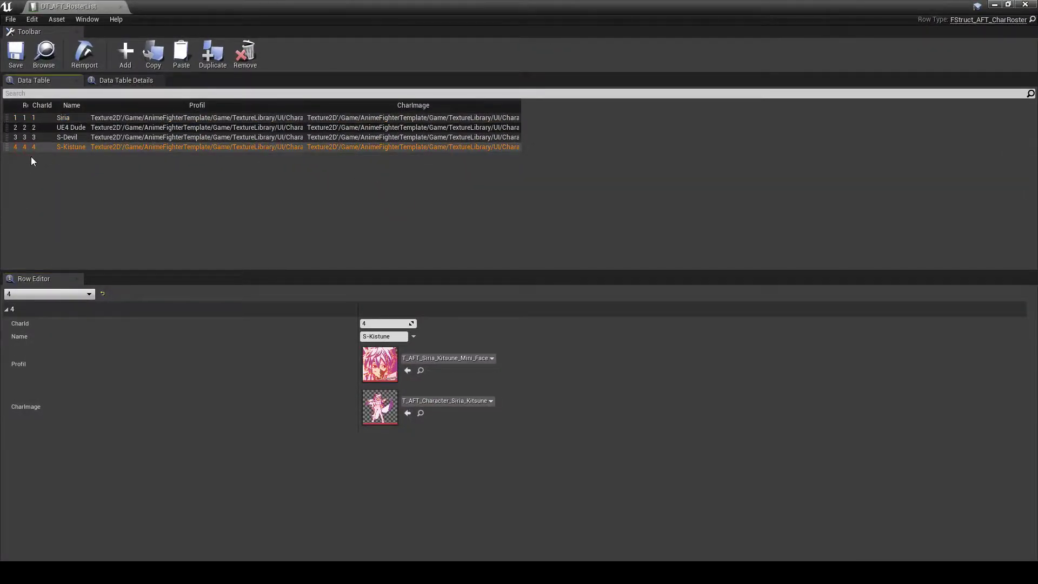
pyautogui.click(121, 56)
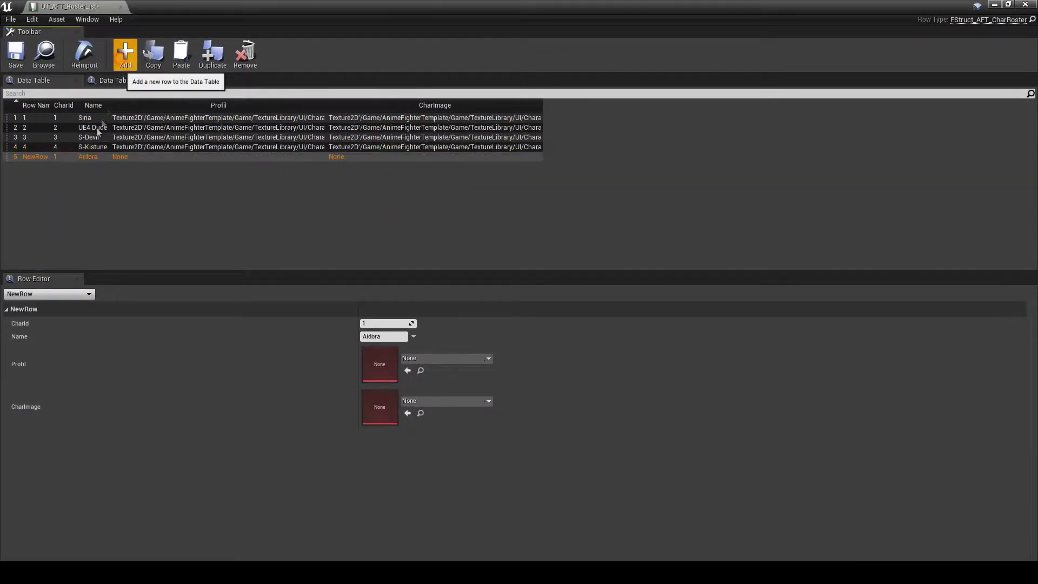
pyautogui.rightClick(36, 152)
pyautogui.click(68, 194)
pyautogui.rightClick(34, 160)
pyautogui.click(68, 216)
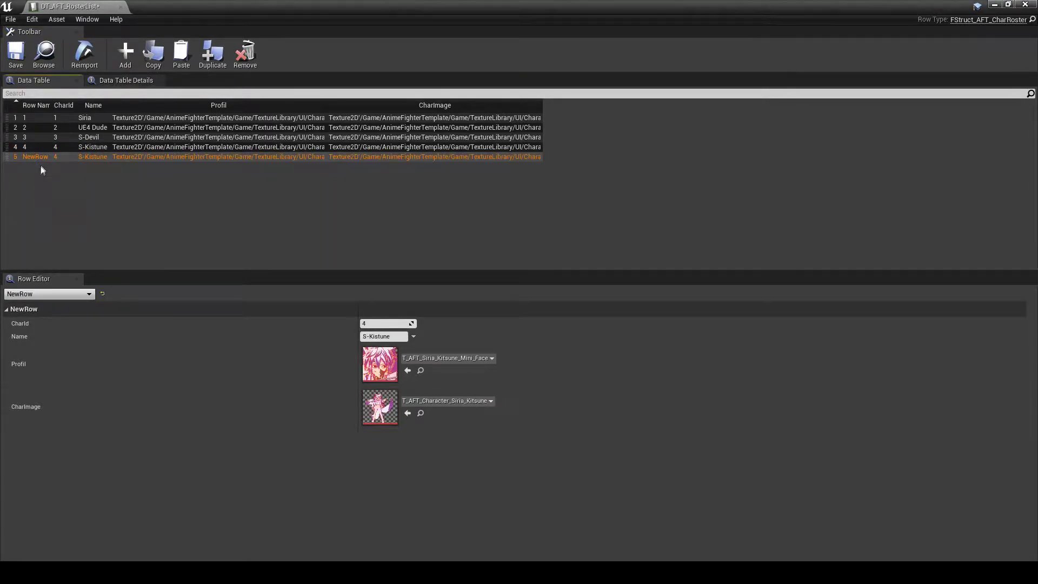
pyautogui.click(388, 336)
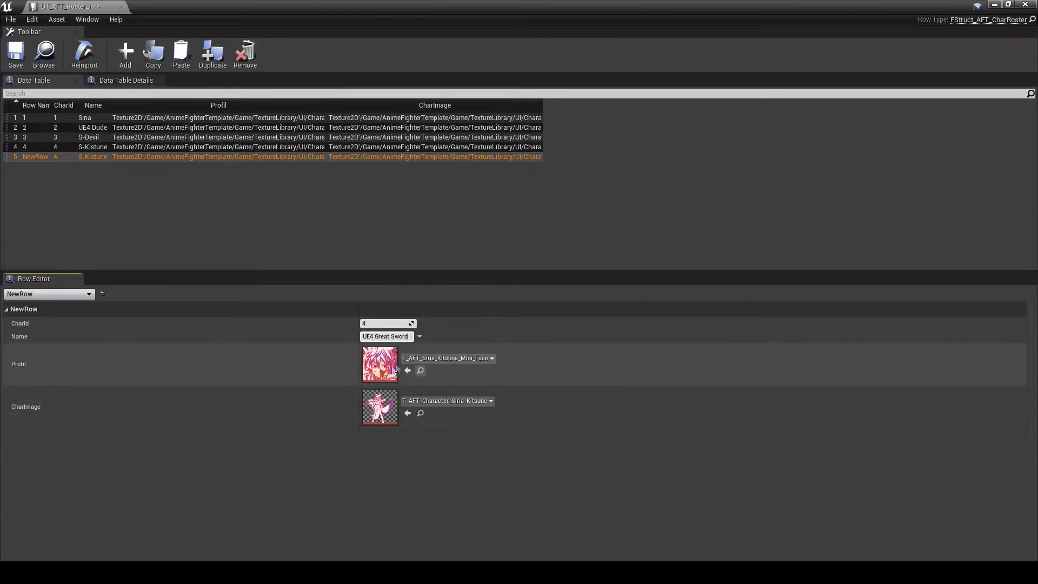
pyautogui.click(92, 186)
pyautogui.click(56, 148)
pyautogui.click(47, 157)
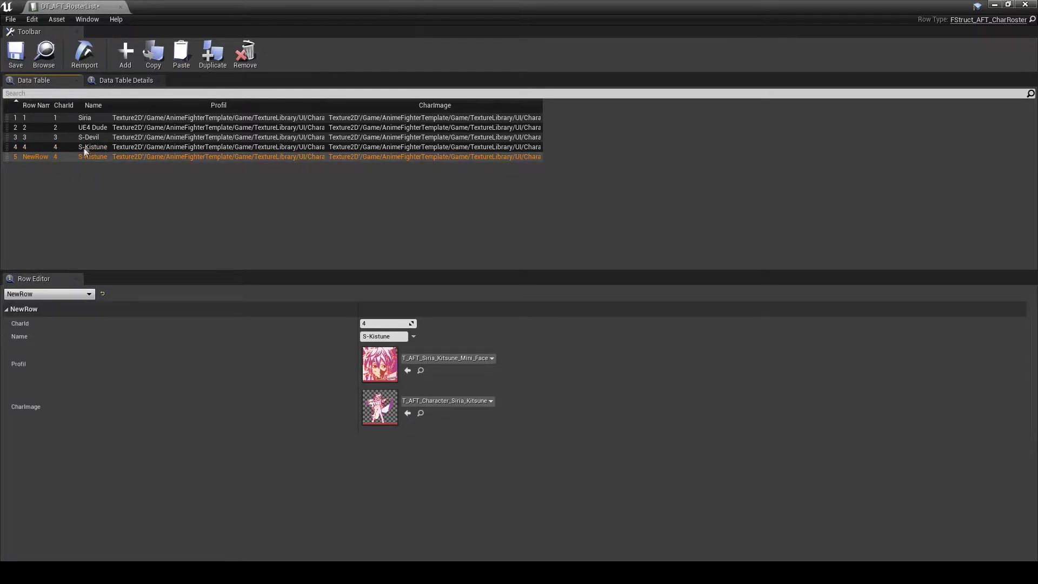
pyautogui.click(89, 128)
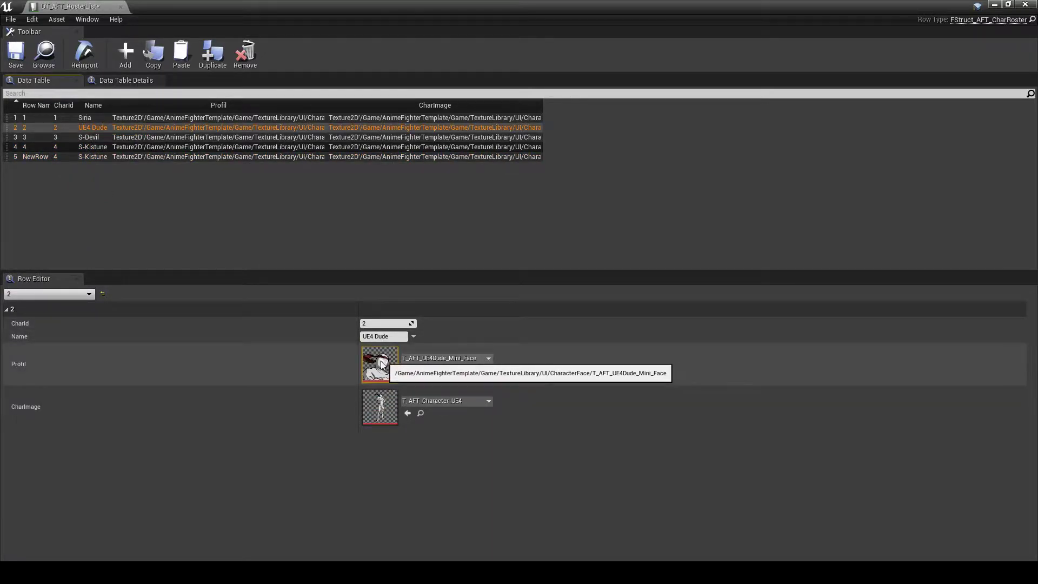
# Set the new row's Name to UE4 Great Sword, its CharId to 5 and its row name to 5
pyautogui.click(92, 158)
pyautogui.click(375, 335)
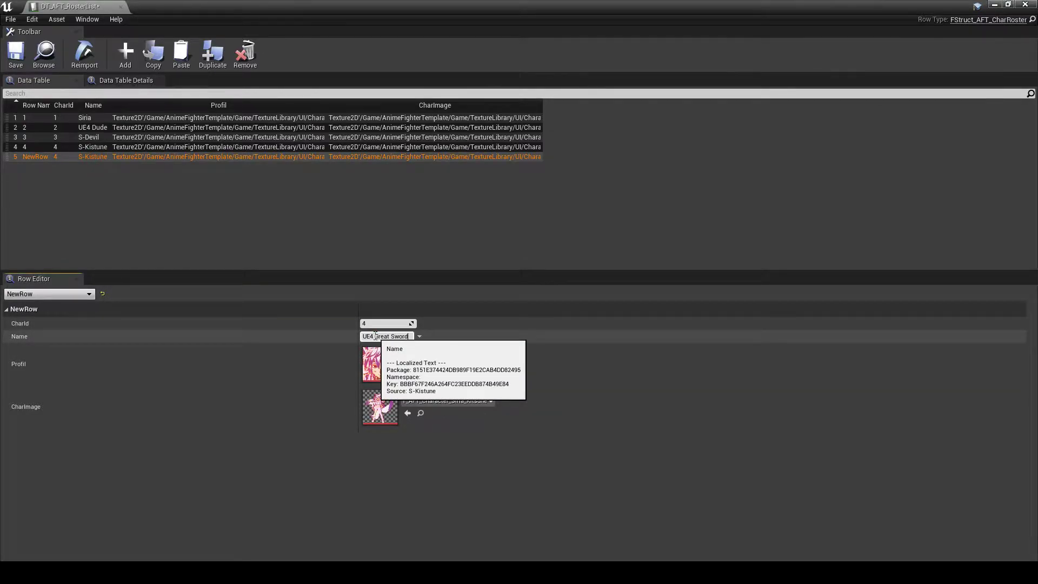
pyautogui.press('Return')
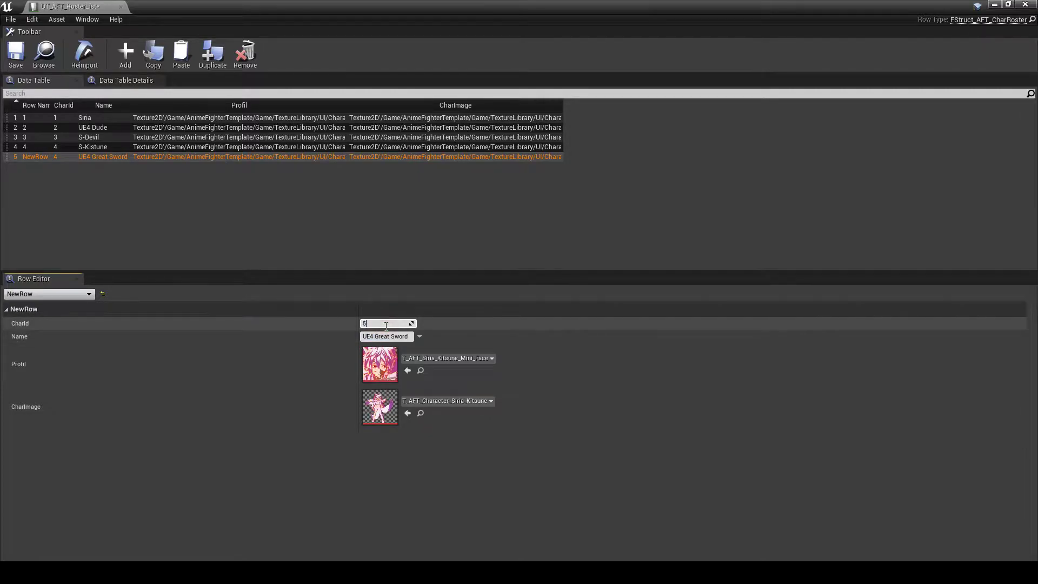
pyautogui.doubleClick(26, 156)
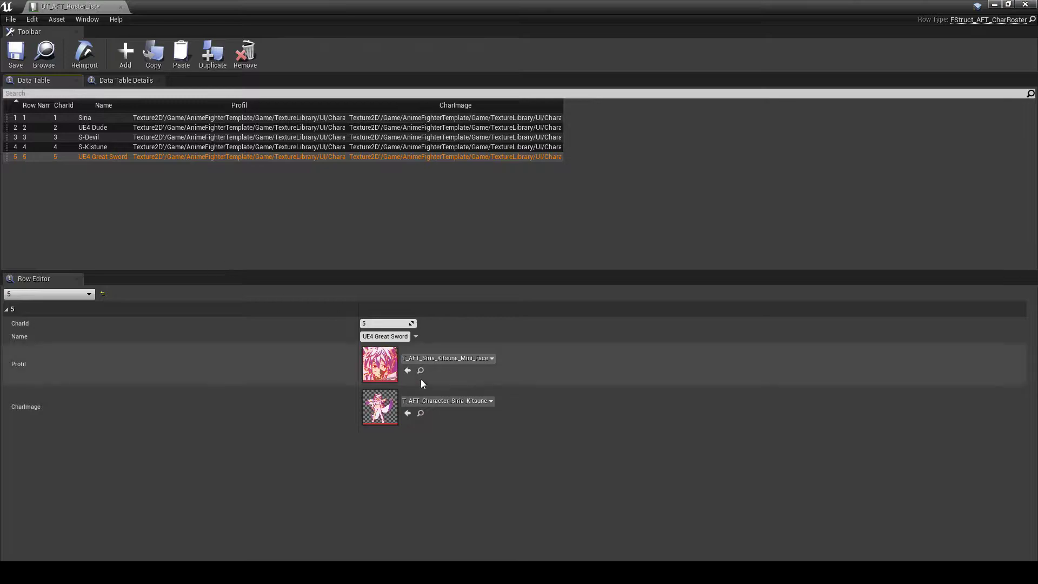
# Set the Profil texture of the UE4 Great Sword row to T_AFT_UE4Dude_Mini_Face
pyautogui.click(441, 359)
pyautogui.write('Mini')
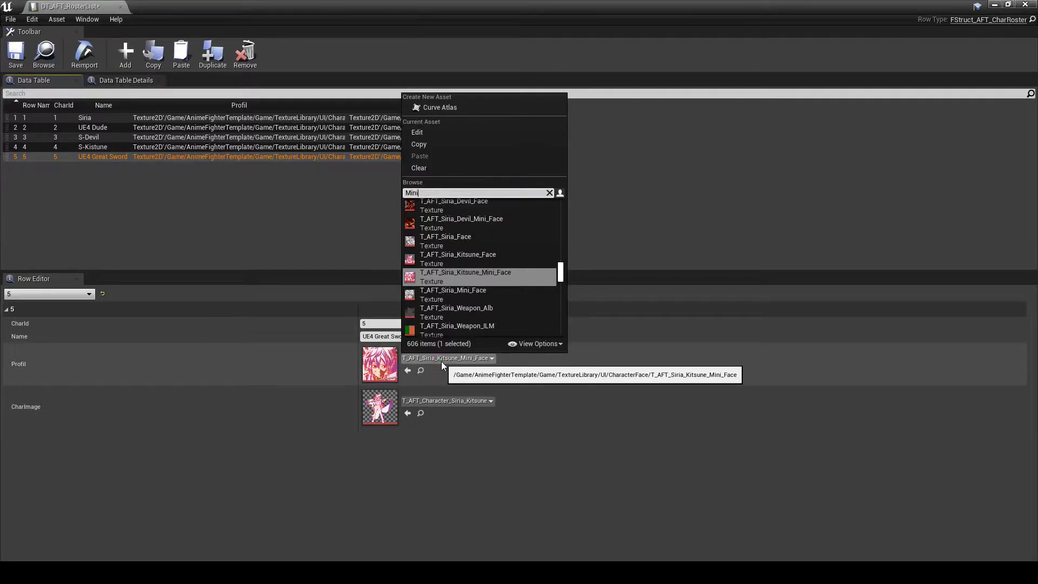
pyautogui.click(468, 255)
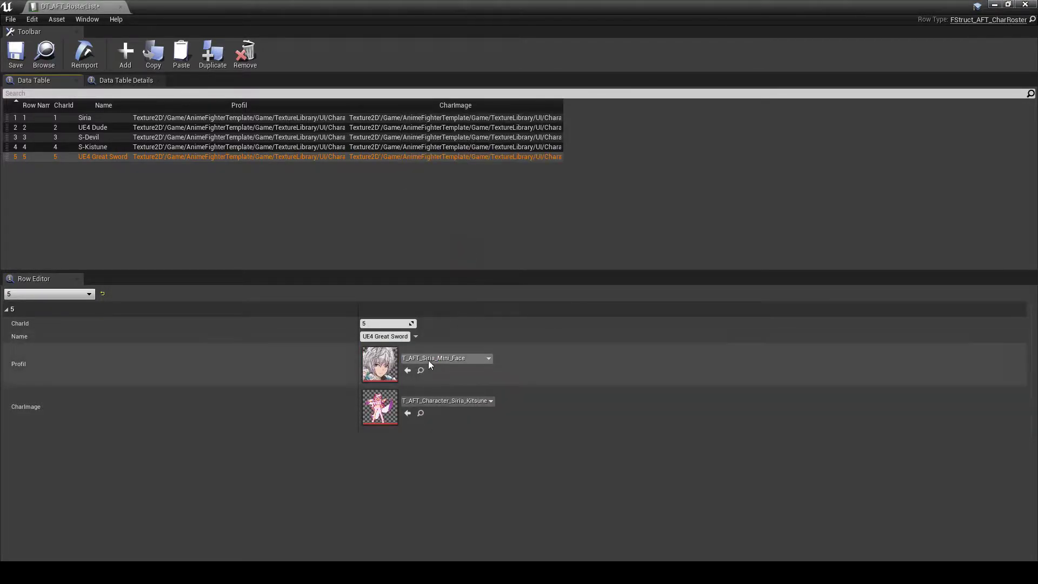
pyautogui.click(428, 358)
pyautogui.write('Mini')
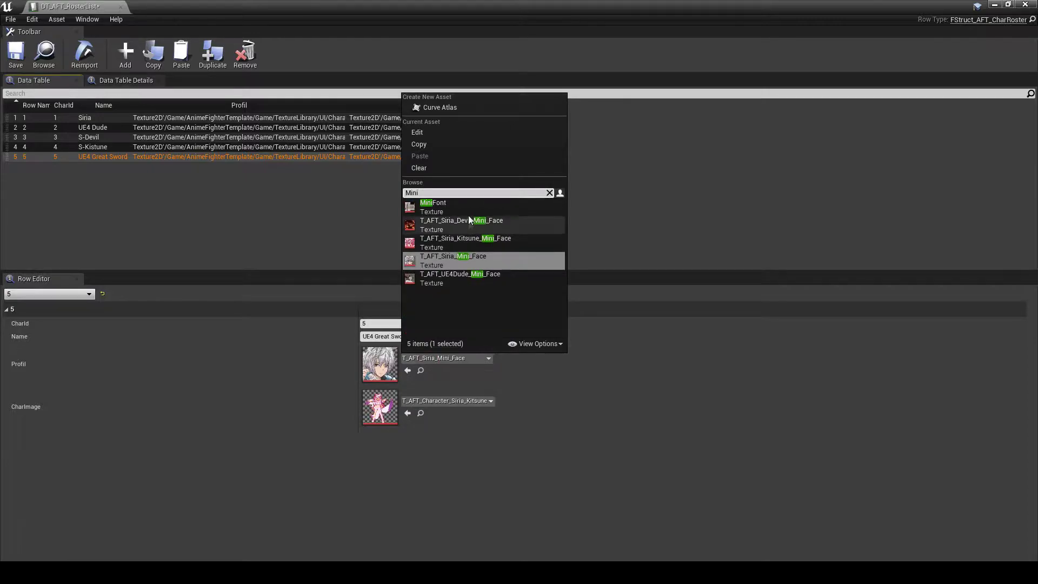
pyautogui.click(449, 280)
# Set the CharImage texture of the UE4 Great Sword row to T_AFT_Character_UE4 and save the data table
pyautogui.click(471, 403)
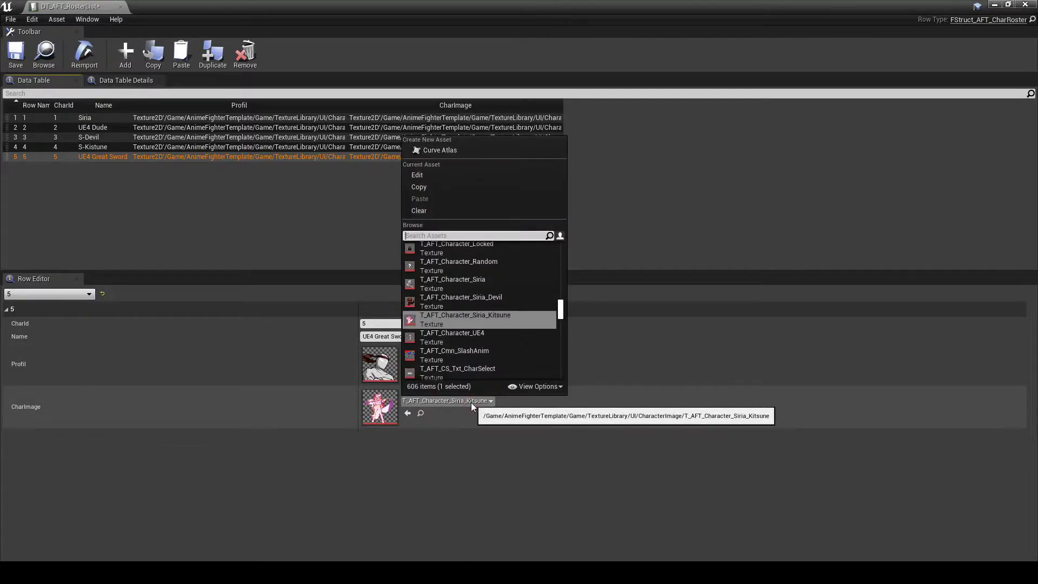
pyautogui.click(471, 402)
pyautogui.click(443, 404)
pyautogui.write('UE4')
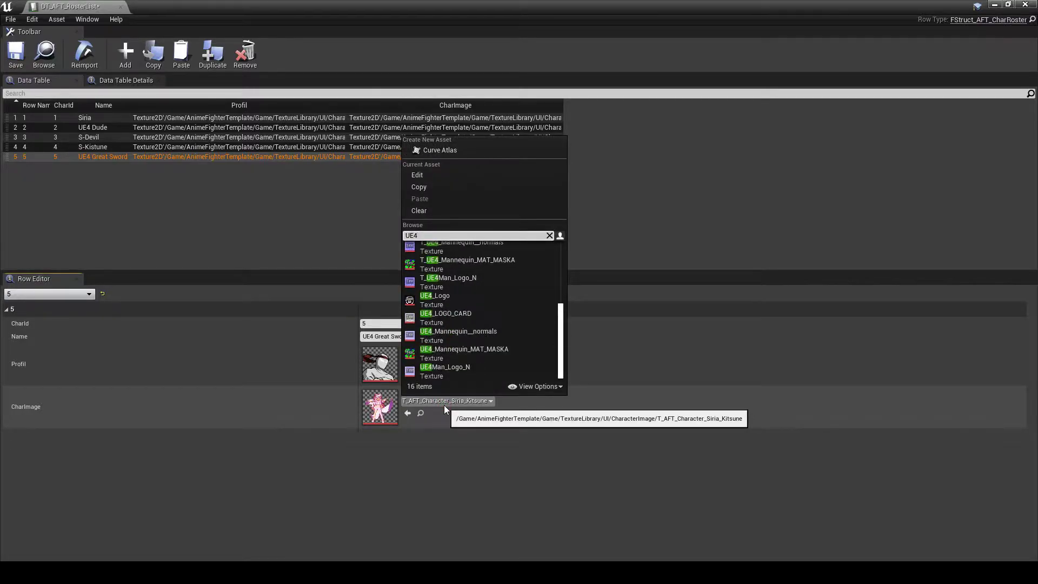
pyautogui.write('D')
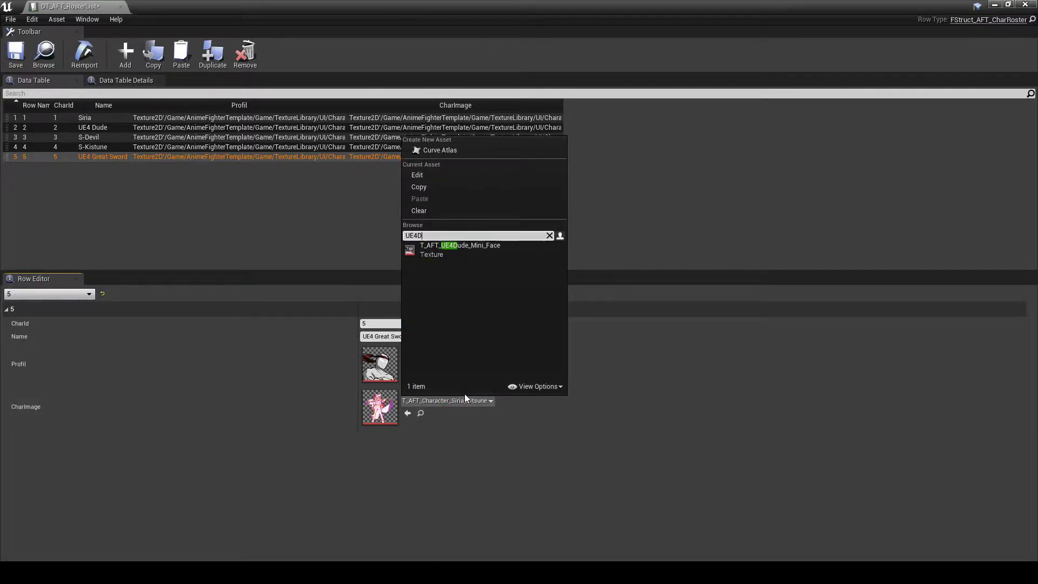
pyautogui.press('BackSpace')
pyautogui.click(465, 247)
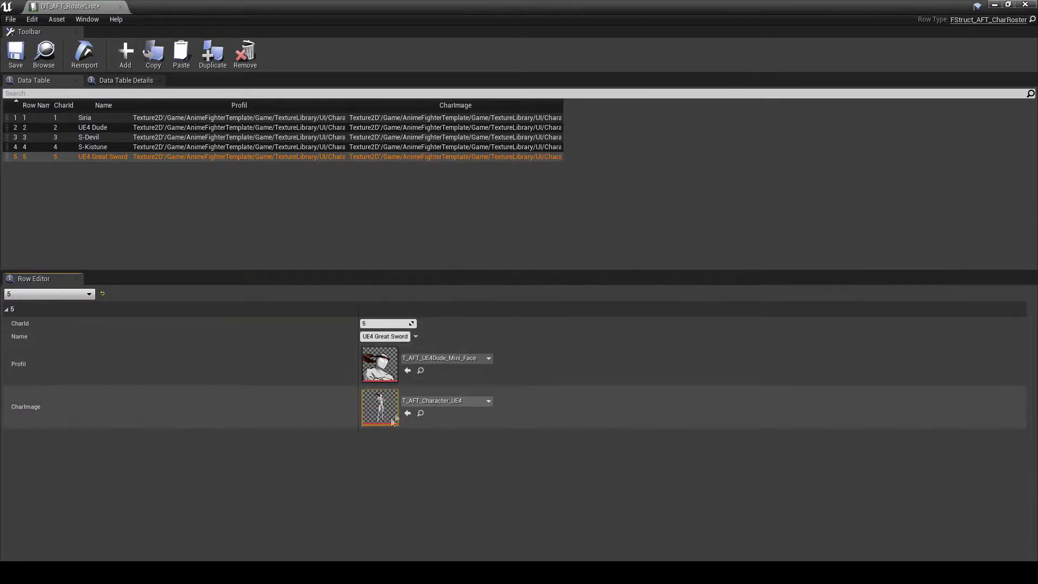
pyautogui.click(14, 53)
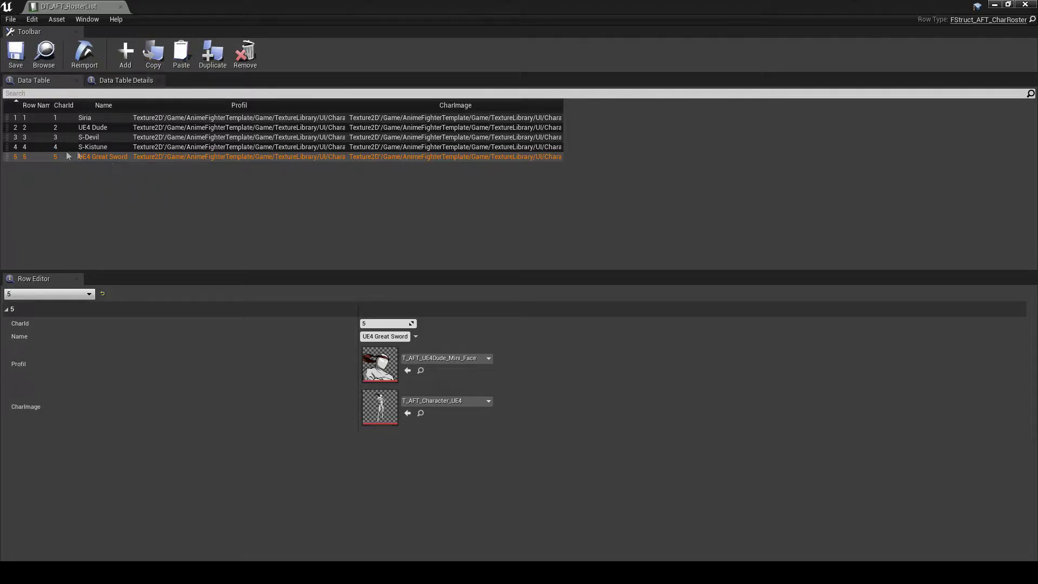
# Open the WBP_AFT_CharacterSelection widget blueprint from the AnimeFighterTemplate/Game/Core/Widget folder
pyautogui.click(994, 5)
pyautogui.click(123, 414)
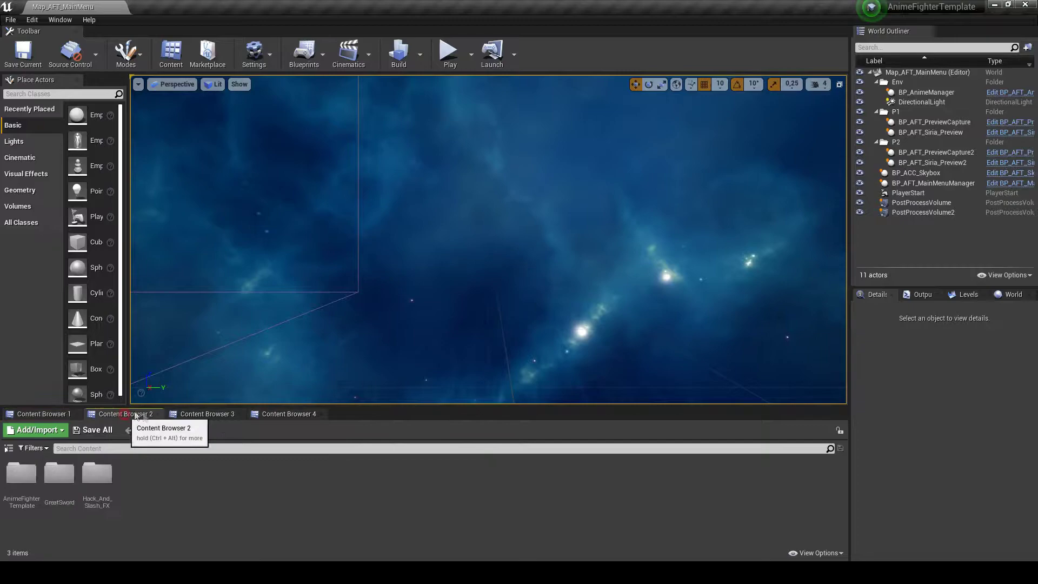
pyautogui.doubleClick(21, 476)
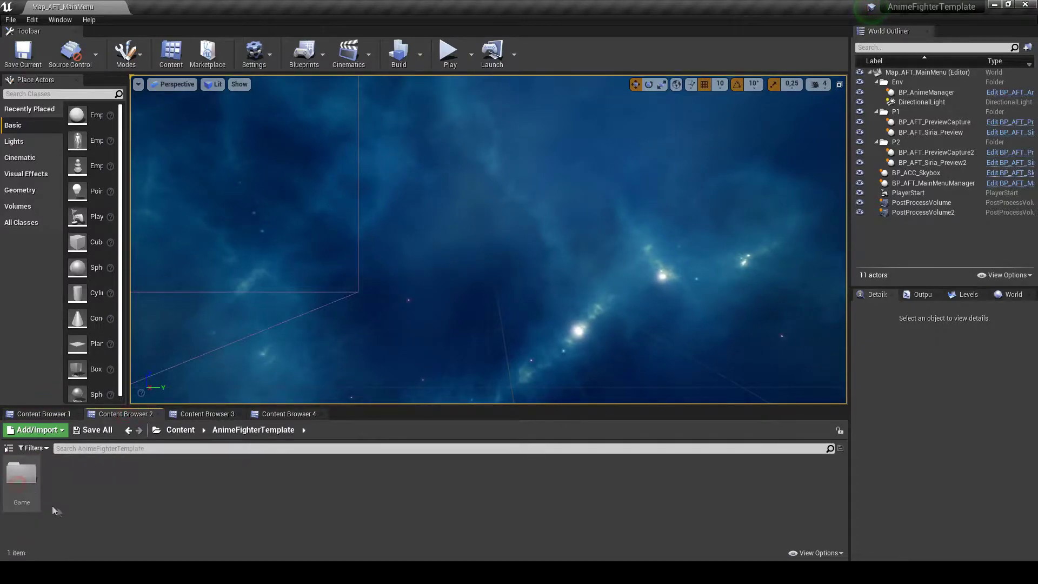
pyautogui.doubleClick(22, 476)
pyautogui.doubleClick(97, 474)
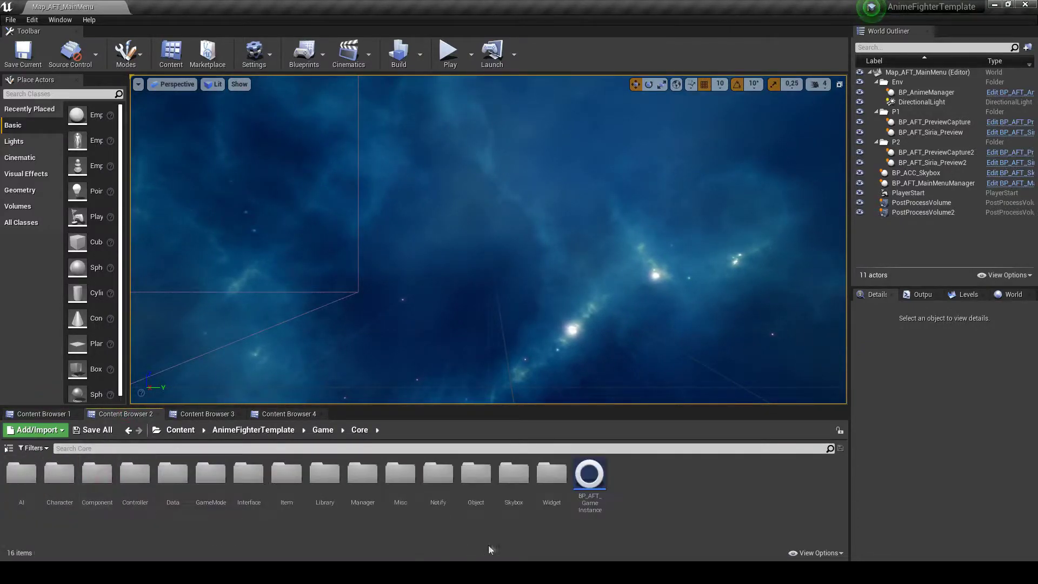
pyautogui.doubleClick(546, 478)
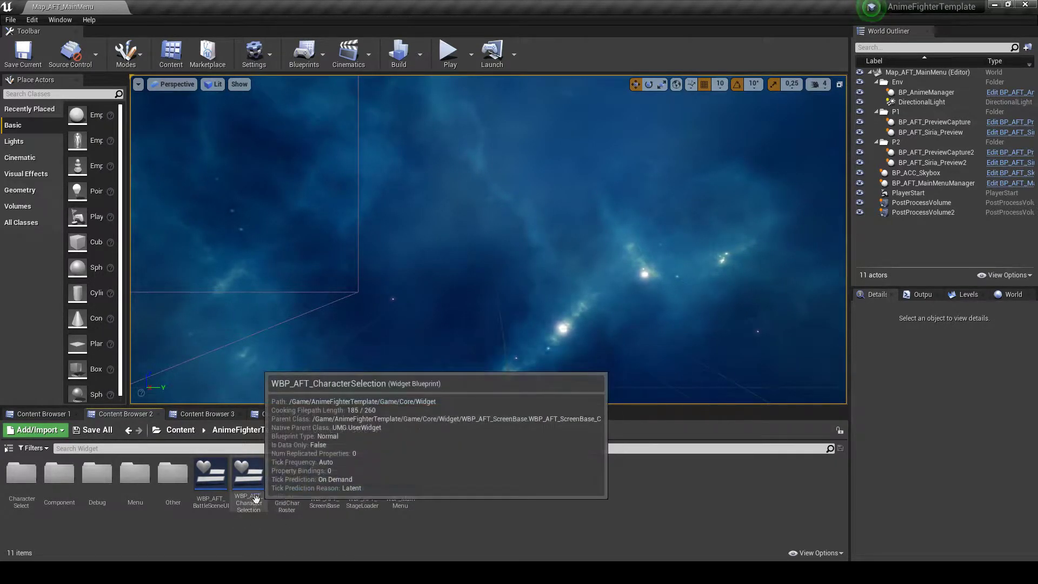
pyautogui.click(270, 447)
pyautogui.write('sele')
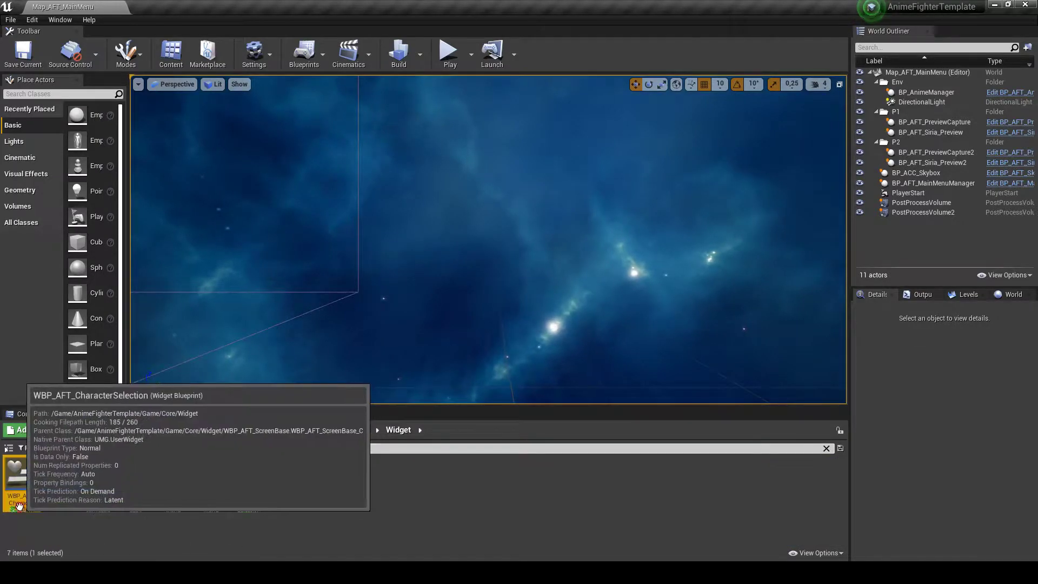
pyautogui.doubleClick(21, 475)
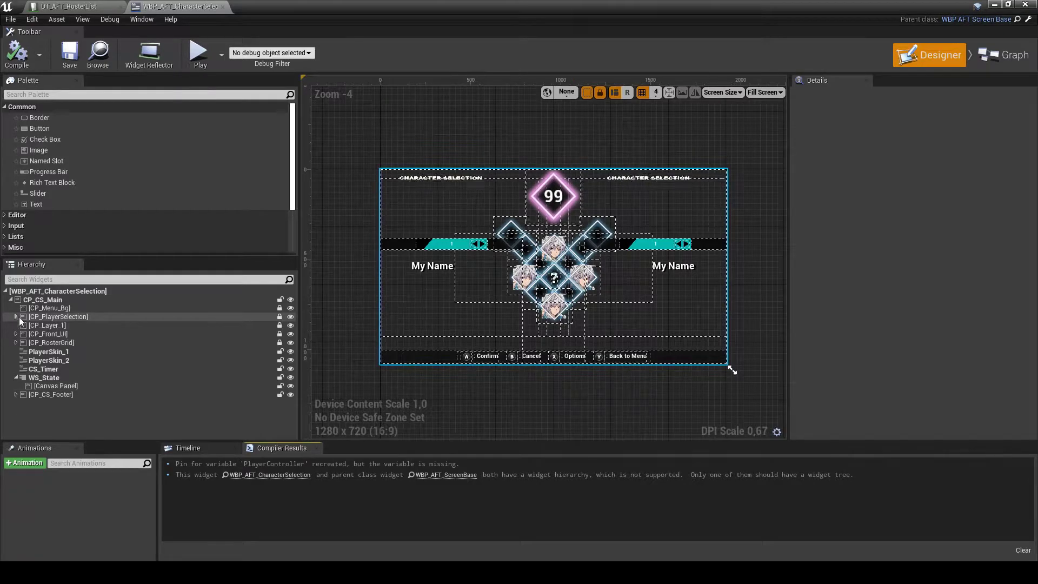
# Select the WBP_AFT_GridCharRoster widget inside CP_RosterGrid in the character selection hierarchy
pyautogui.click(54, 317)
pyautogui.click(16, 316)
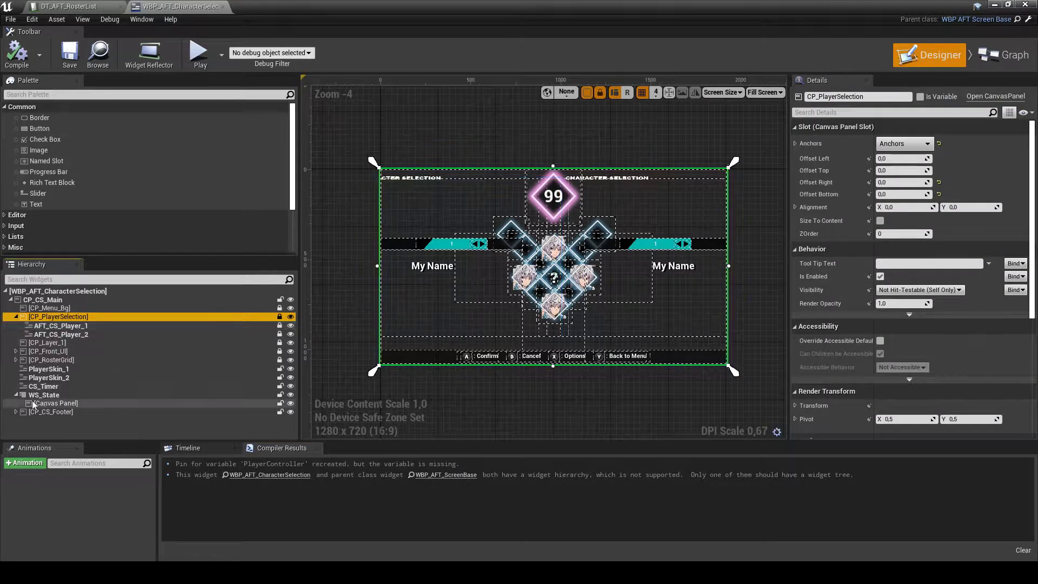
pyautogui.click(74, 412)
pyautogui.click(51, 359)
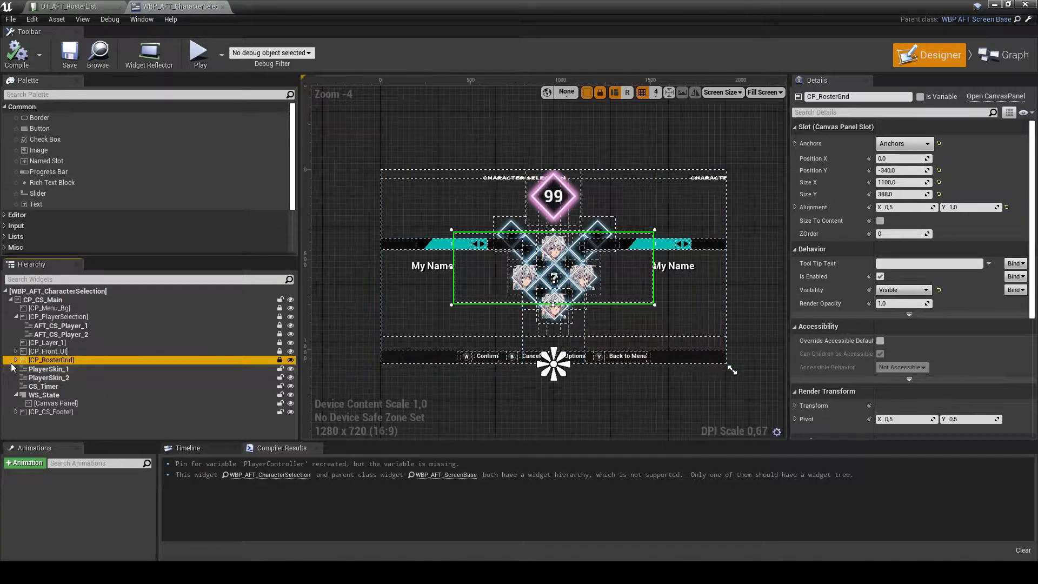
pyautogui.click(17, 360)
pyautogui.click(123, 370)
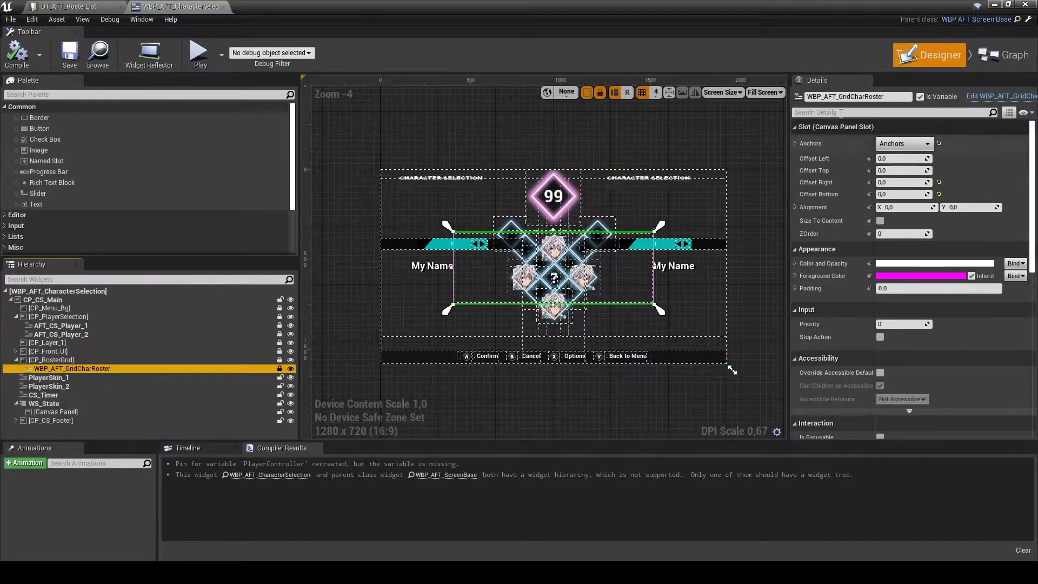
# Open the WBP_AFT_GridCharRoster widget for editing and frame its grid of roster cards
pyautogui.click(964, 96)
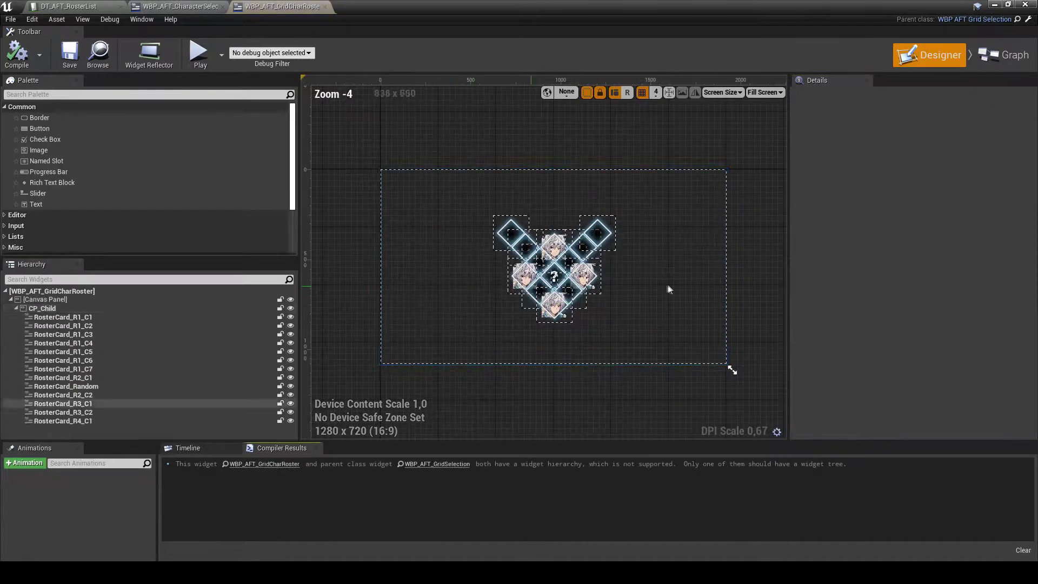
pyautogui.scroll(-2, 629, 299)
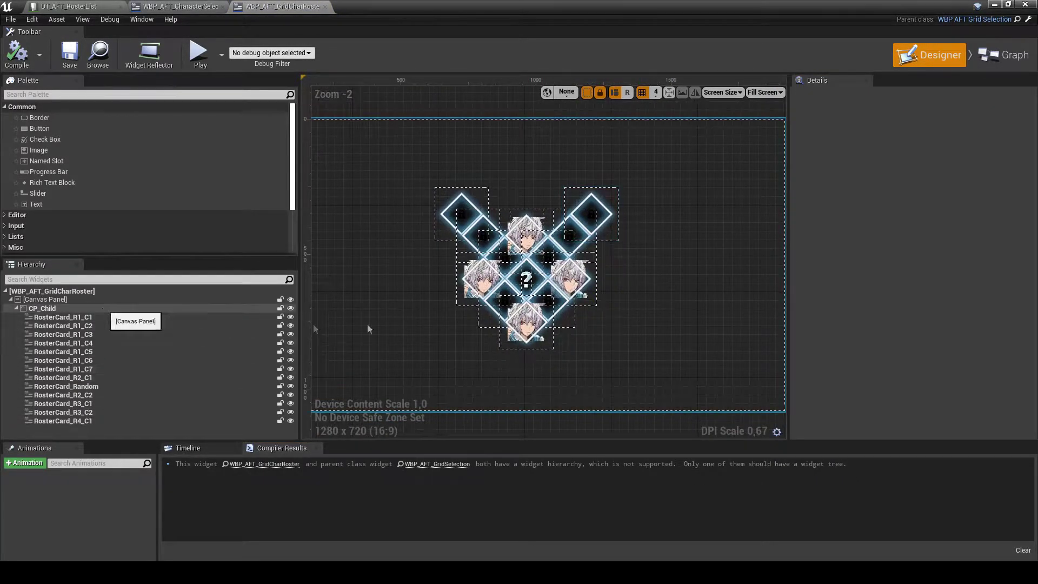
pyautogui.scroll(3, 559, 306)
pyautogui.moveTo(419, 280); pyautogui.dragTo(450, 295, button='right')
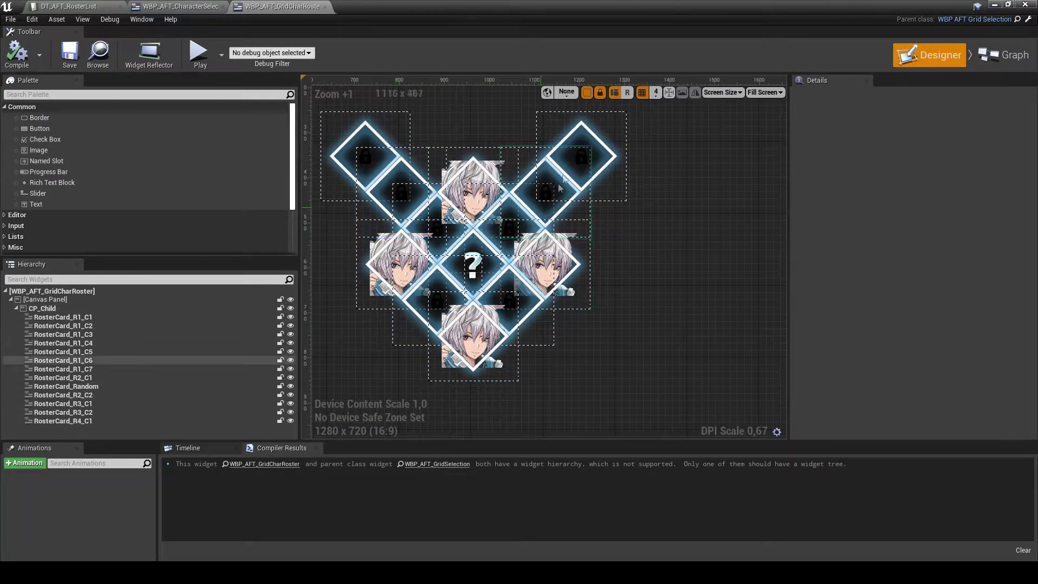
# Unlock RosterCard_R1_C3, set its Char Id to Load to 5, compile the widget, and check the UE4 Great Sword row's CharId
pyautogui.click(422, 218)
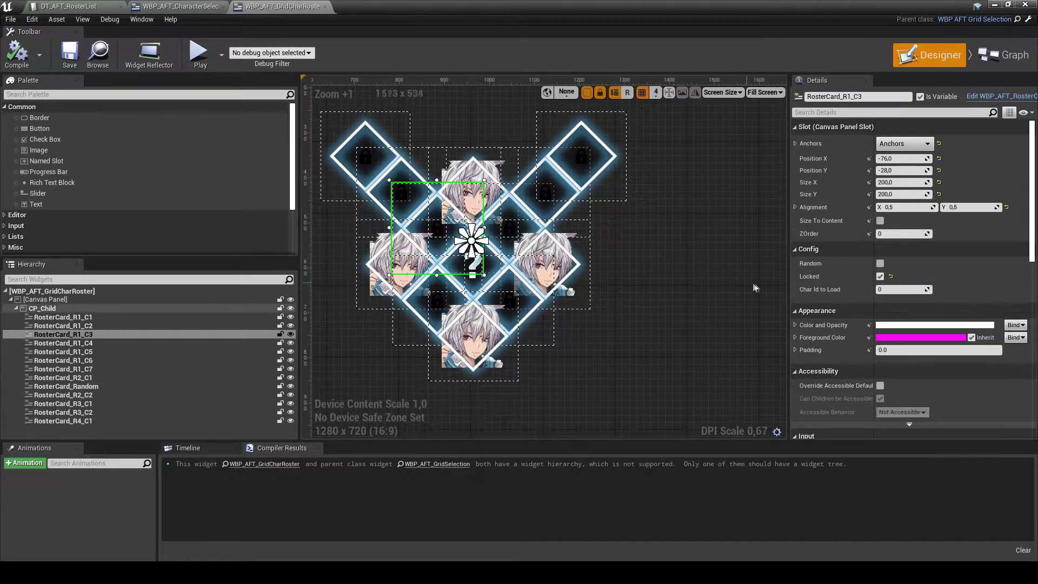
pyautogui.click(880, 277)
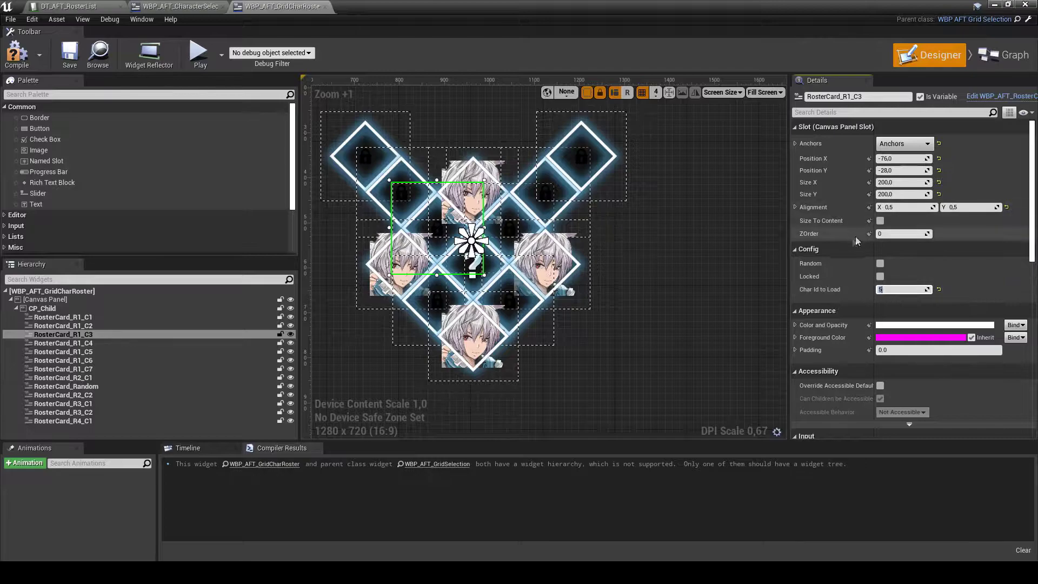
pyautogui.click(20, 58)
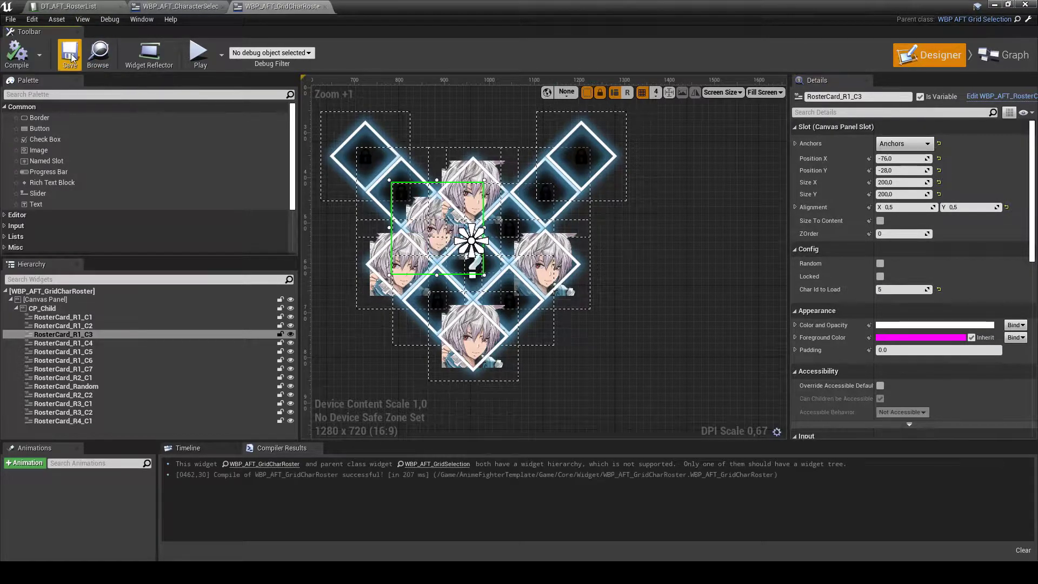
pyautogui.click(69, 6)
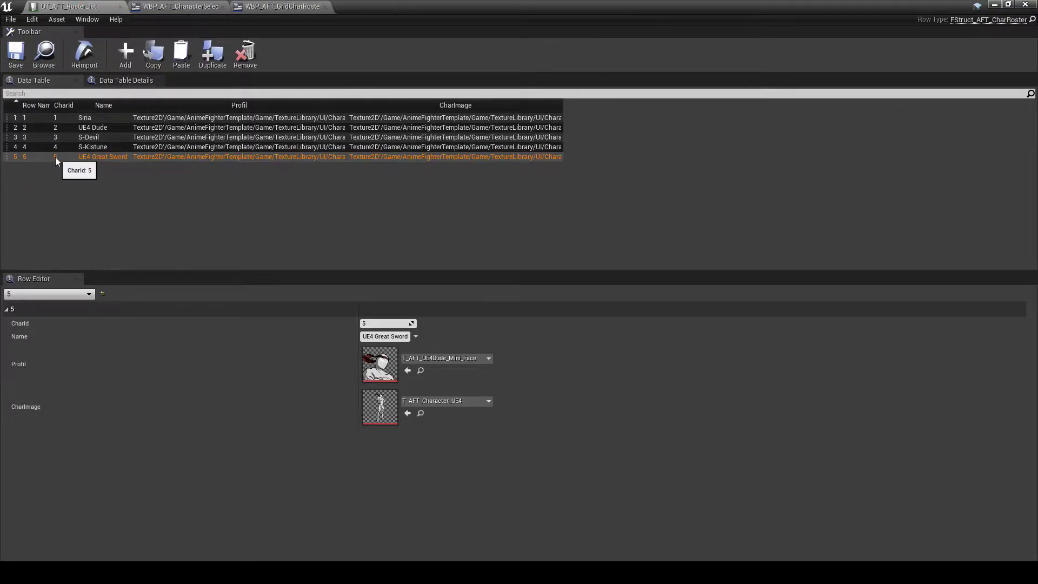
# Play the main menu level, enter character selection through Versus mode, highlight the UE4 Great Sword card, and stop the session
pyautogui.click(993, 5)
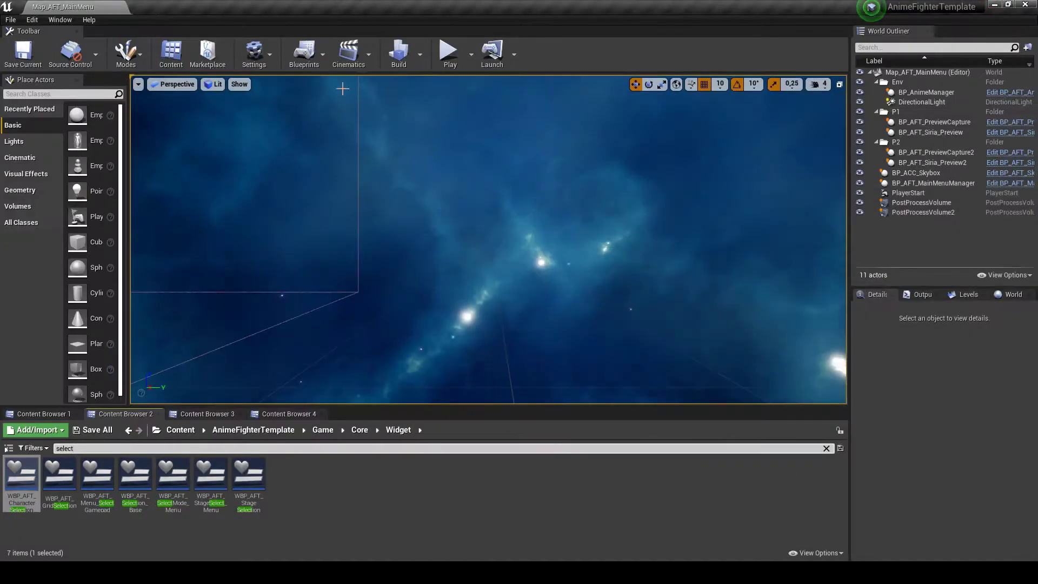
pyautogui.click(448, 52)
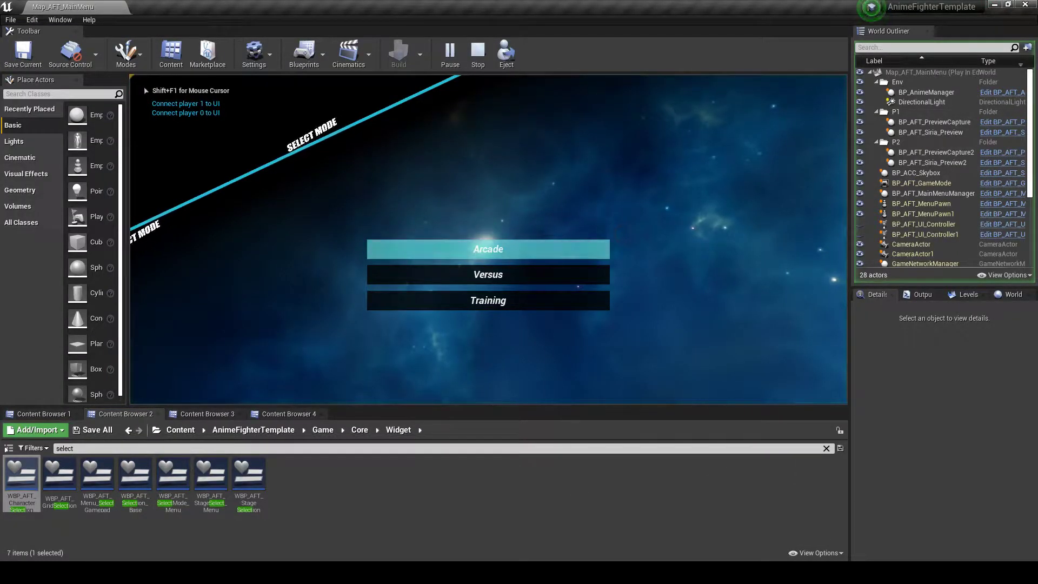
pyautogui.press('Down')
pyautogui.press('Return')
pyautogui.press('Left')
pyautogui.press('Return')
pyautogui.press('Return')
pyautogui.press('Return')
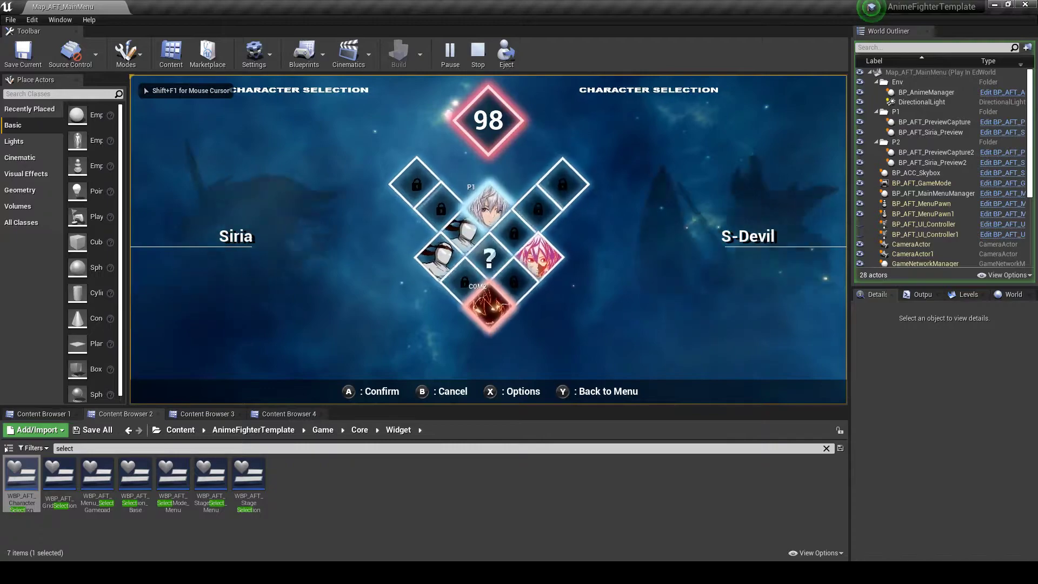
pyautogui.press('Left')
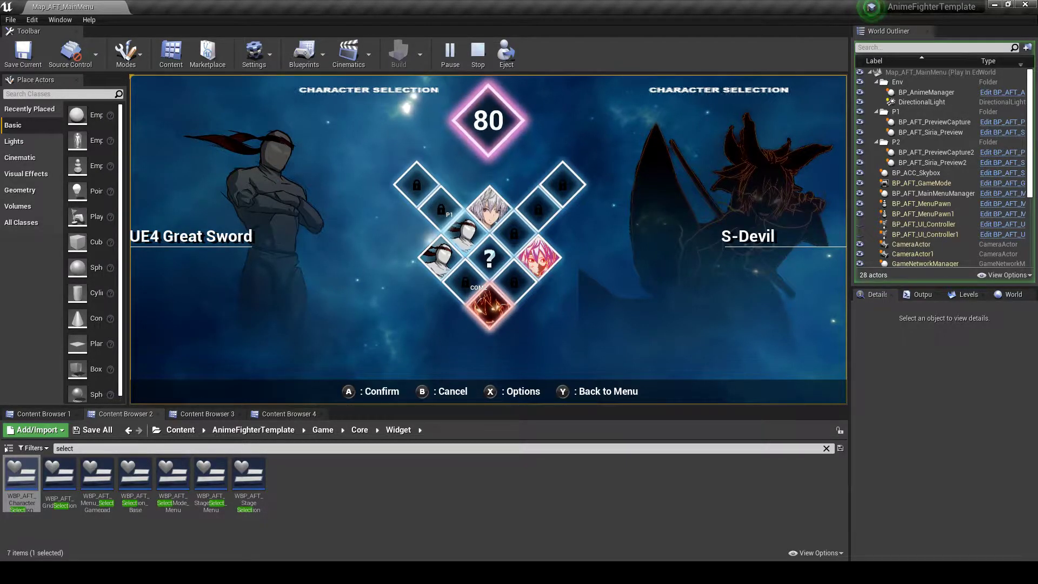
pyautogui.press('Escape')
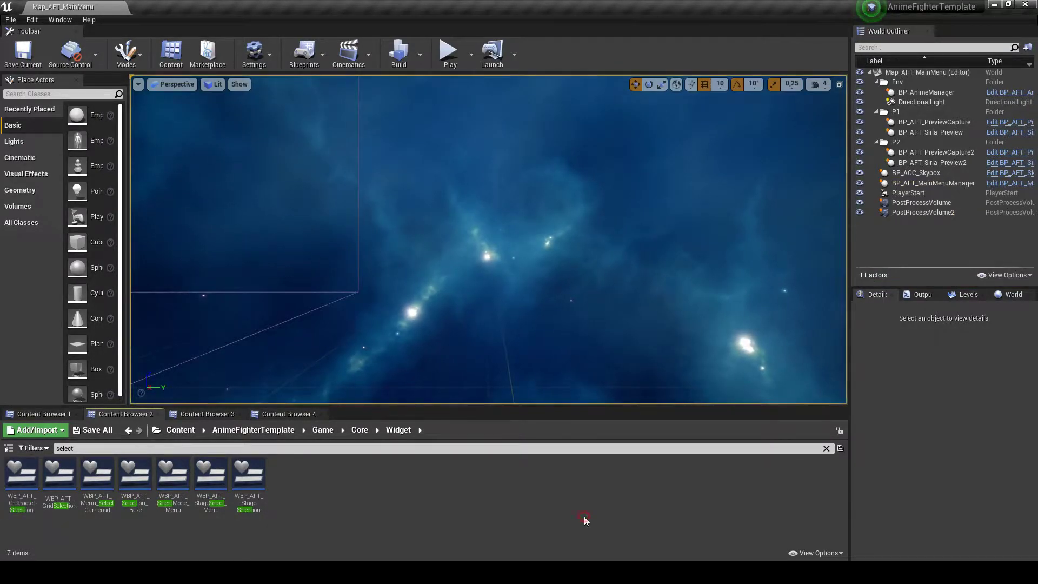
# Search the Core folder for "previ" and show BP_AFT_Mannequin_Preview in its FighterPreview folder
pyautogui.click(359, 430)
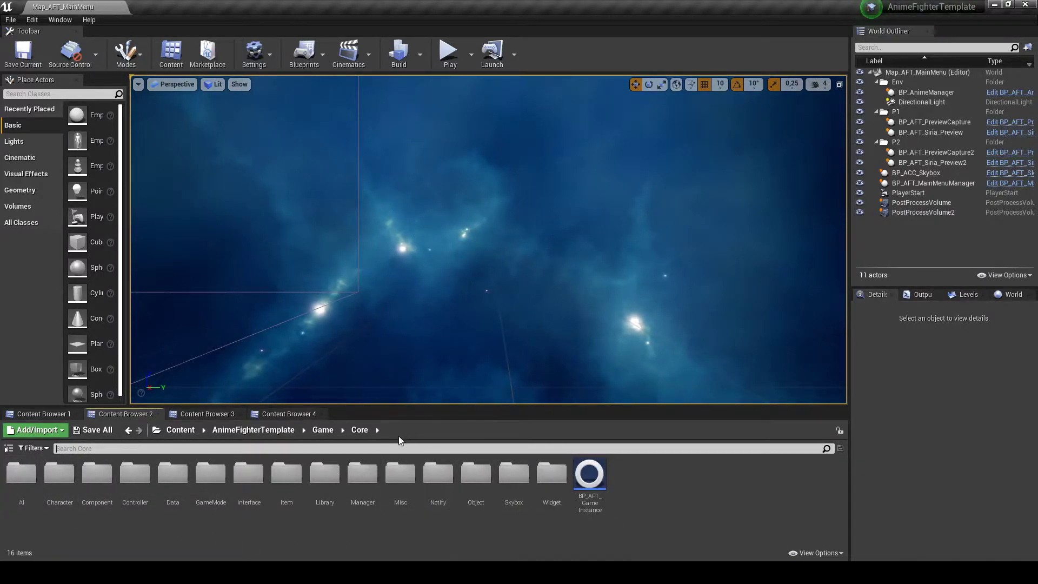
pyautogui.write('previ')
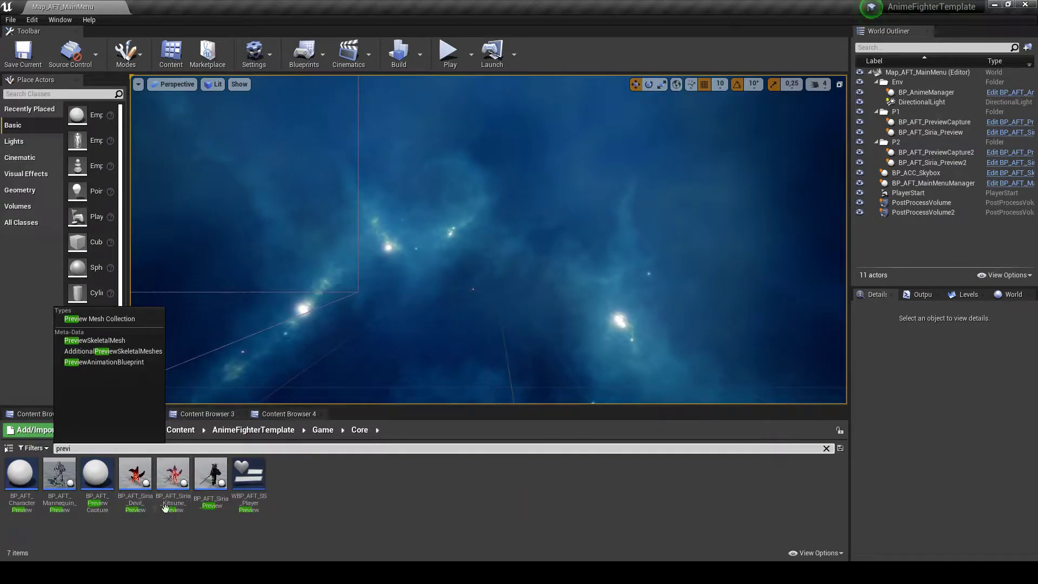
pyautogui.rightClick(69, 500)
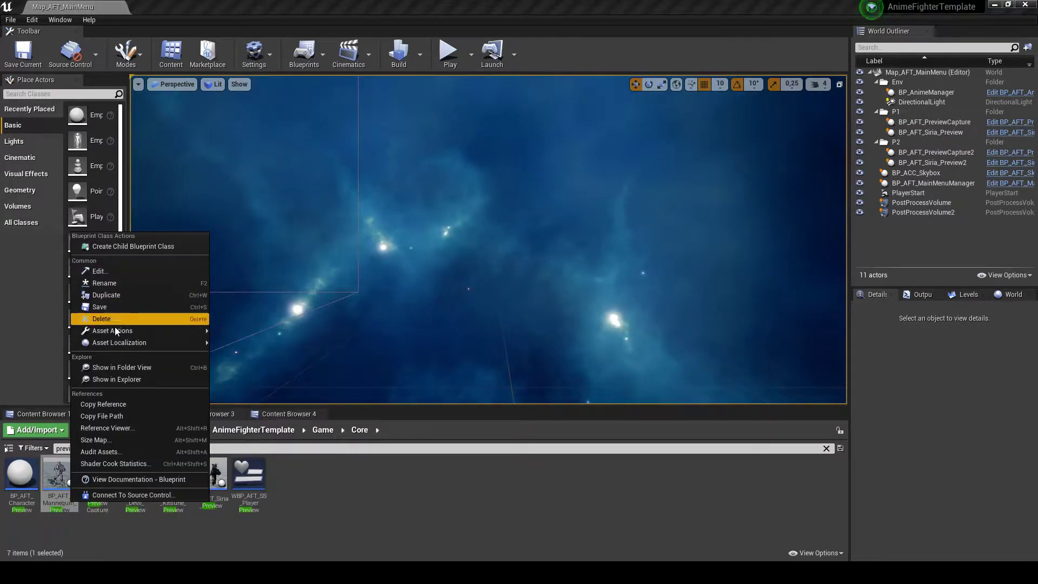
pyautogui.click(107, 368)
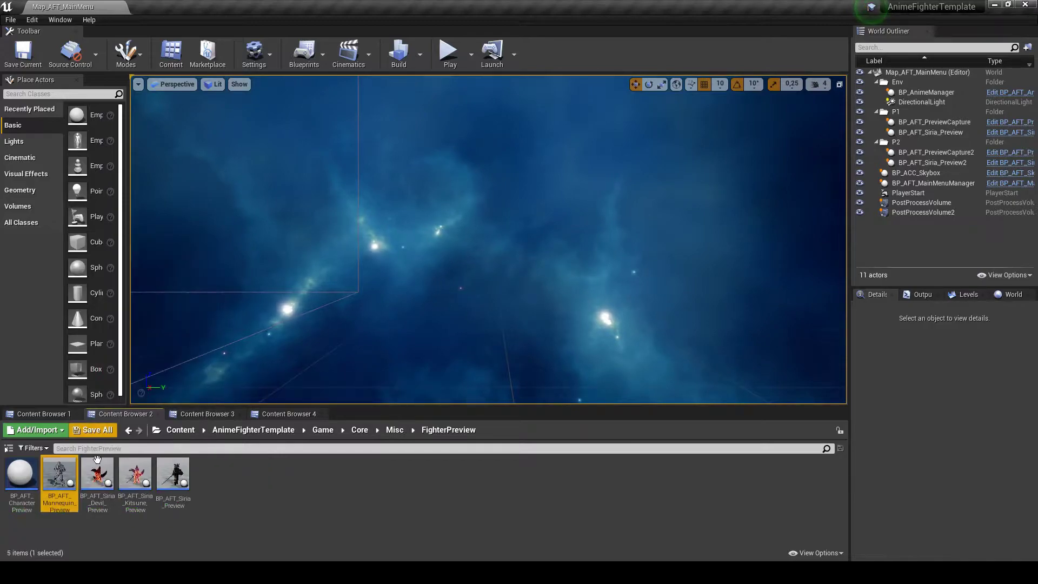
# Duplicate BP_AFT_Mannequin_Preview in the FighterPreview folder as BP_AFT_UEGreatSword_Preview
pyautogui.rightClick(66, 509)
pyautogui.click(117, 280)
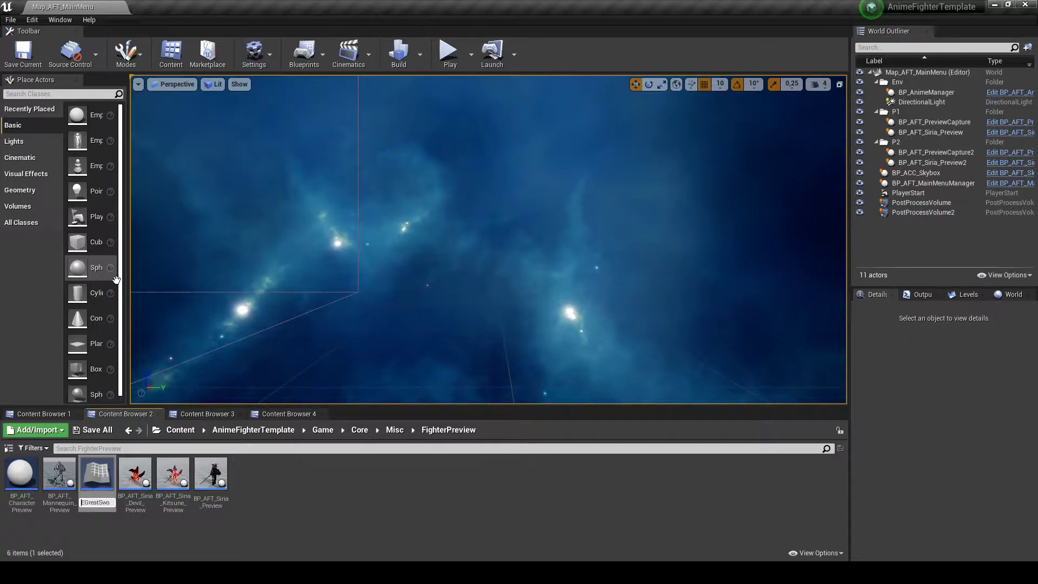
pyautogui.press('Return')
pyautogui.click(471, 510)
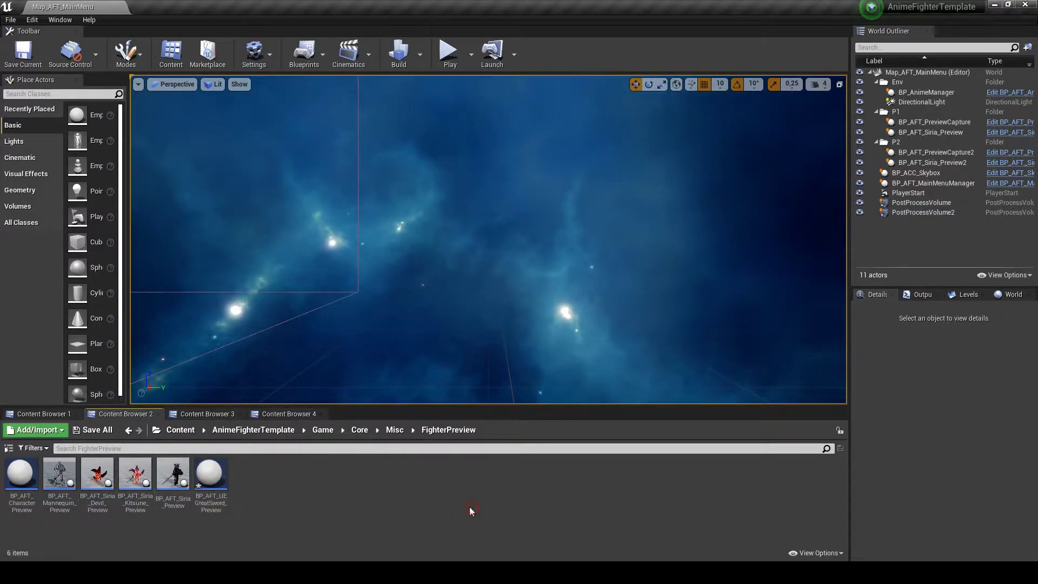
# Open the BP_AFT_UEGreatSword_Preview blueprint's viewport and select its MeshOutline component
pyautogui.doubleClick(206, 479)
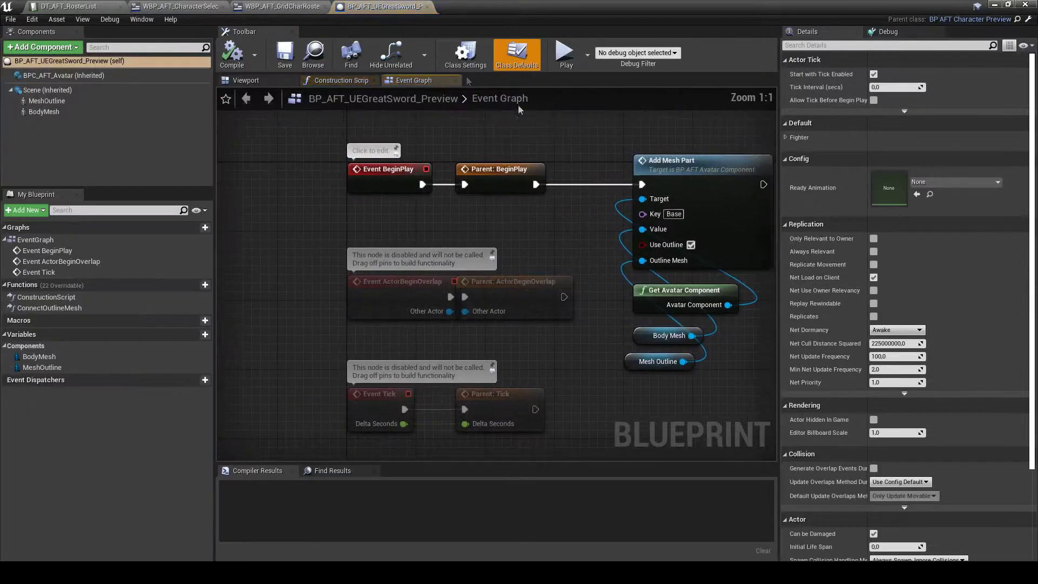
pyautogui.click(241, 81)
pyautogui.click(97, 101)
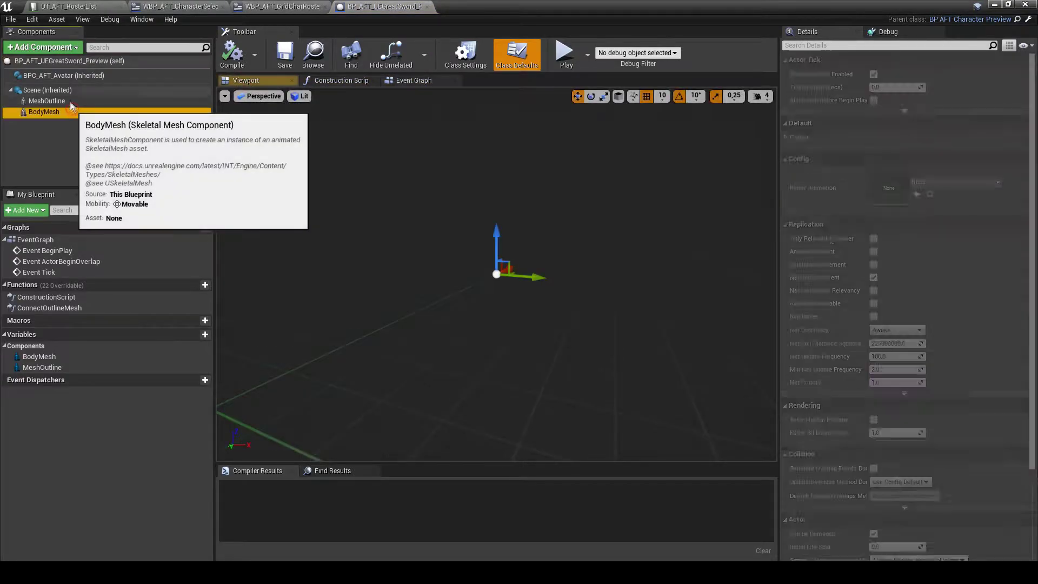
pyautogui.scroll(5, 504, 298)
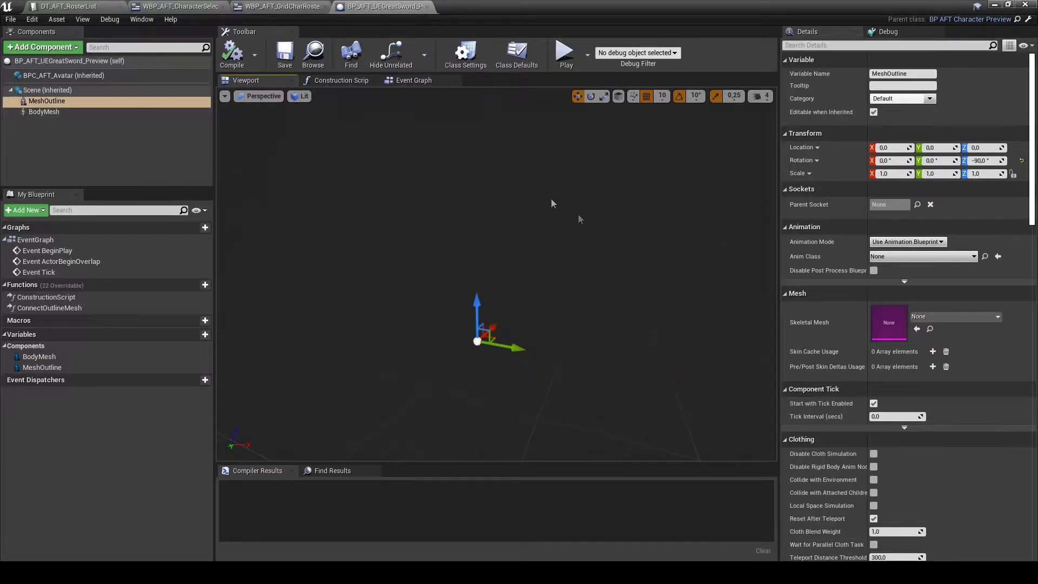
# Examine the BP_AFT_Siria_Devil_Preview blueprint's viewport as a reference, and close it
pyautogui.click(998, 7)
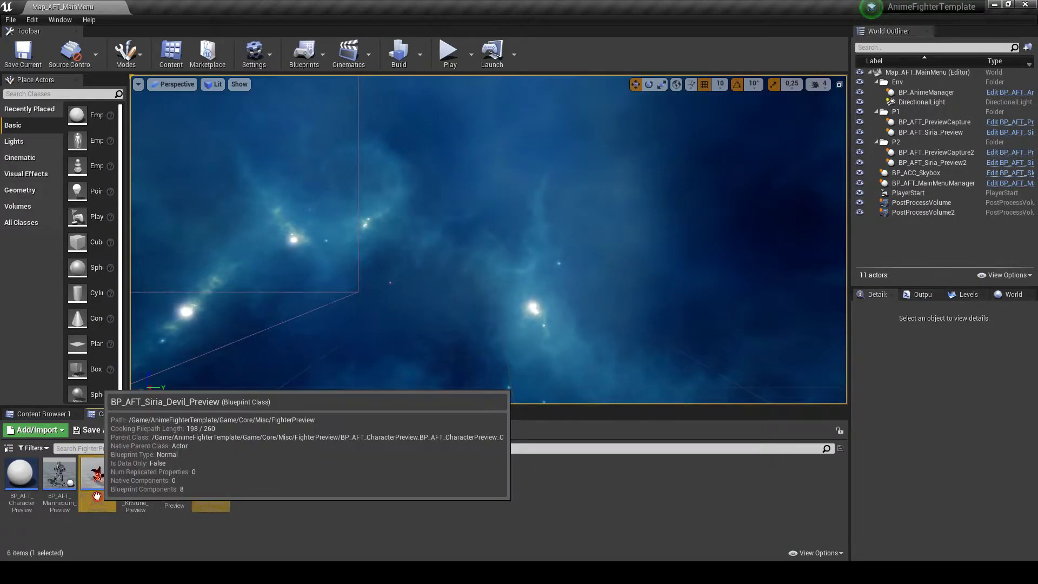
pyautogui.doubleClick(97, 474)
pyautogui.click(246, 84)
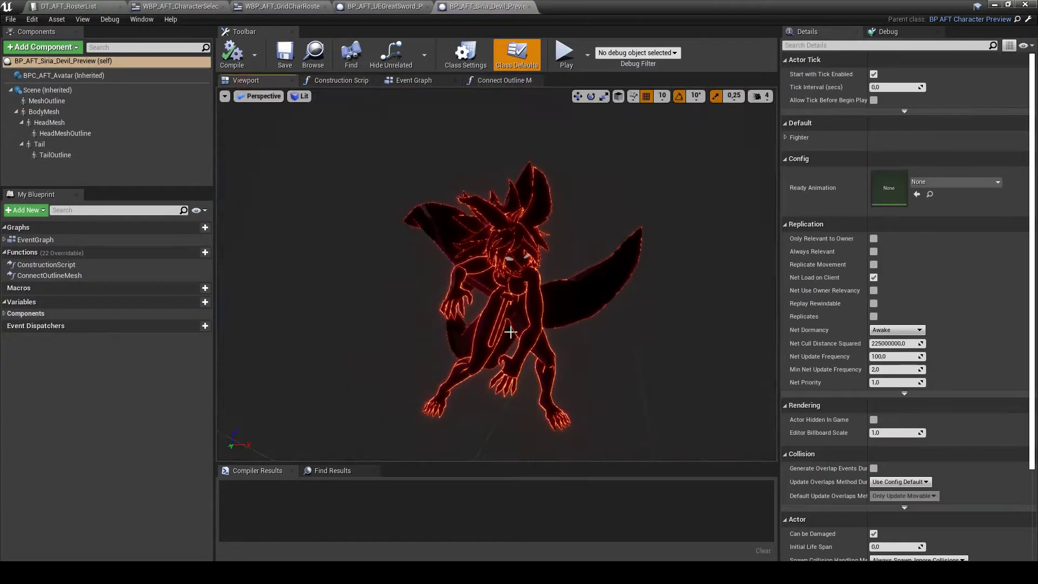
pyautogui.click(385, 8)
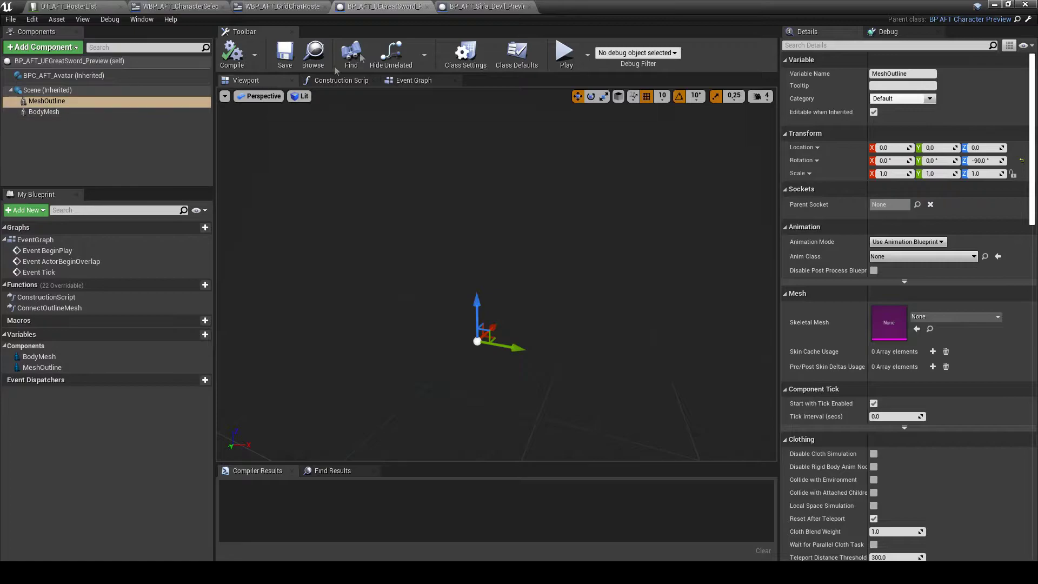
pyautogui.click(532, 7)
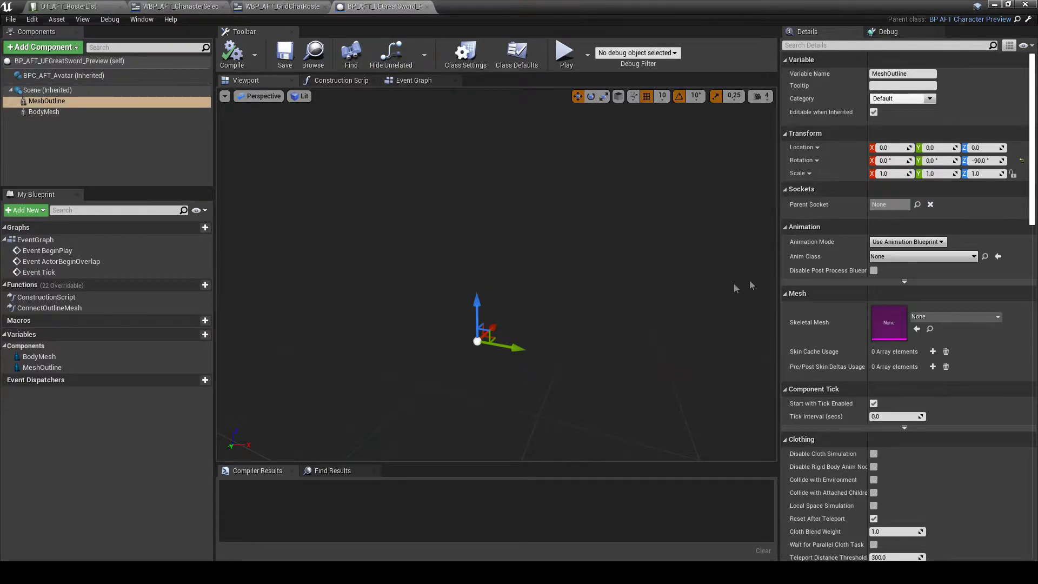
# Create a UEGreatSword folder in AnimeFighterTemplate/Game/Character, using Content Browser 3
pyautogui.click(991, 5)
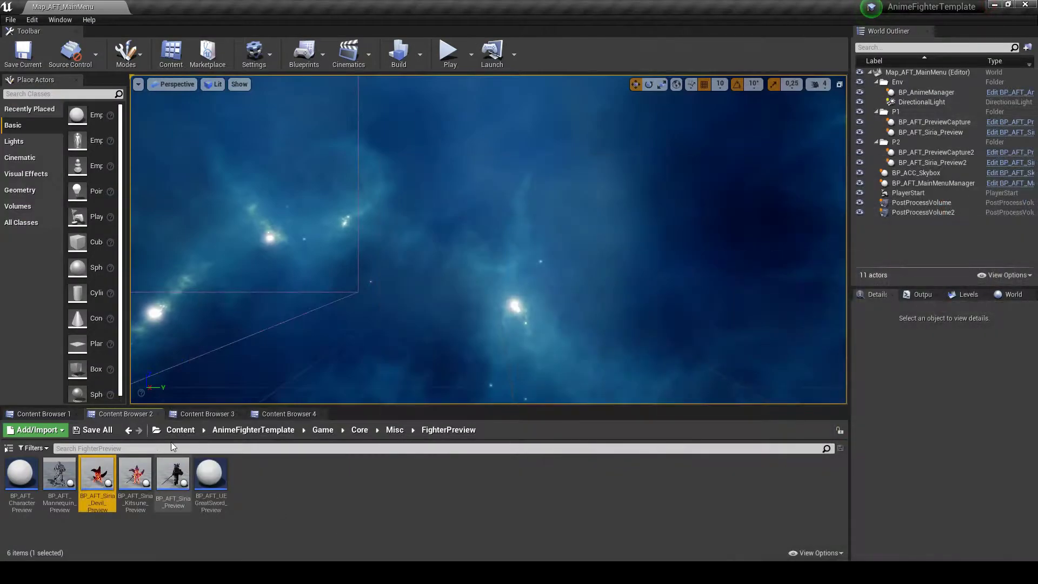
pyautogui.click(207, 414)
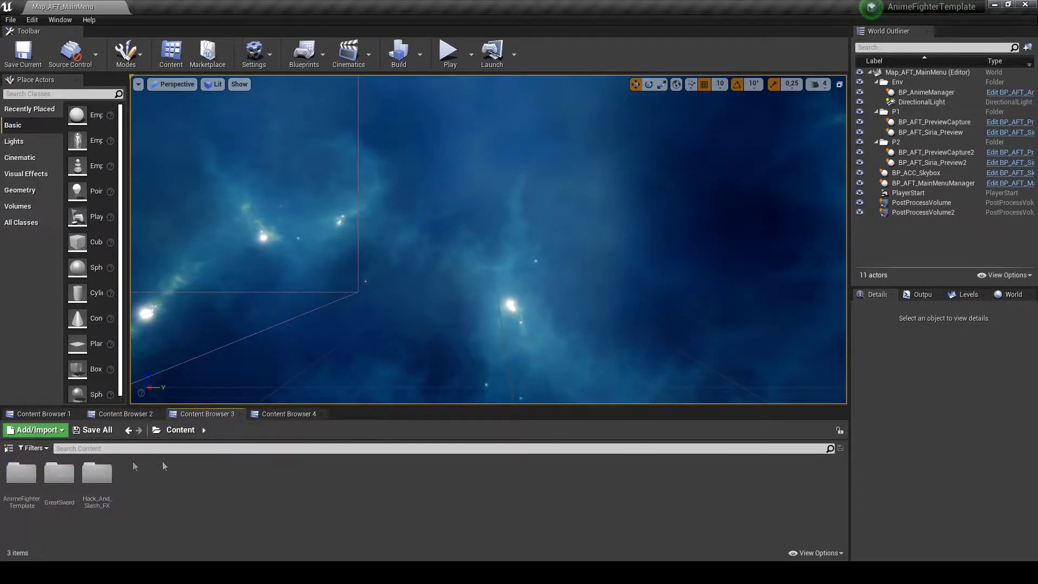
pyautogui.doubleClick(22, 475)
pyautogui.doubleClick(27, 507)
pyautogui.click(58, 489)
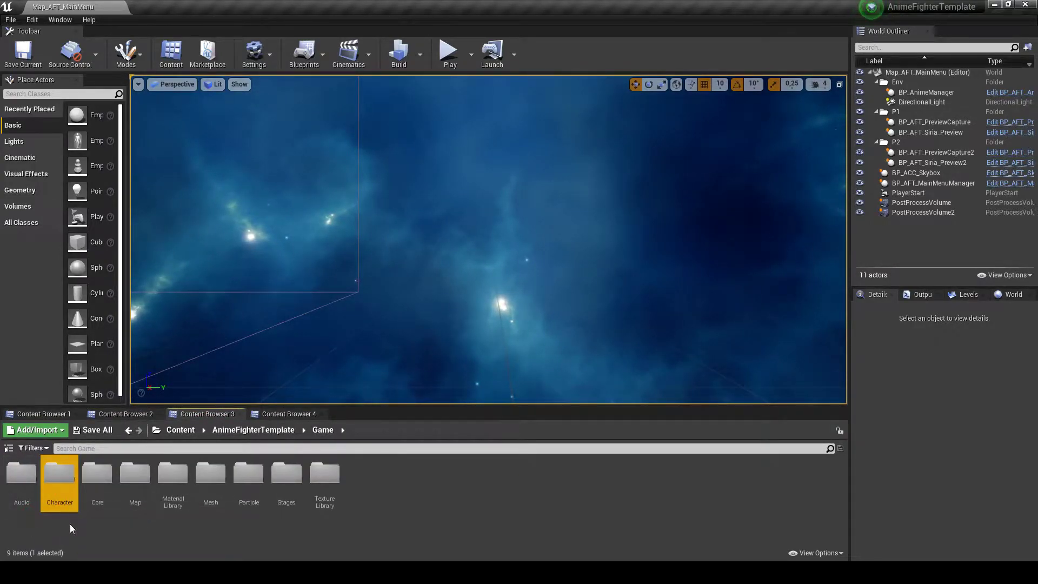
pyautogui.doubleClick(58, 493)
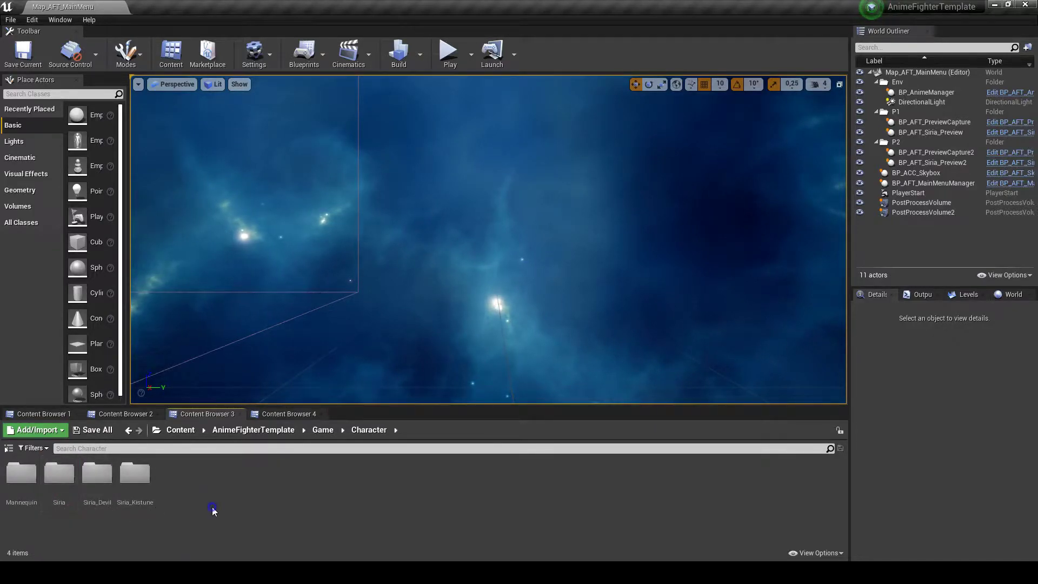
pyautogui.rightClick(213, 511)
pyautogui.click(274, 190)
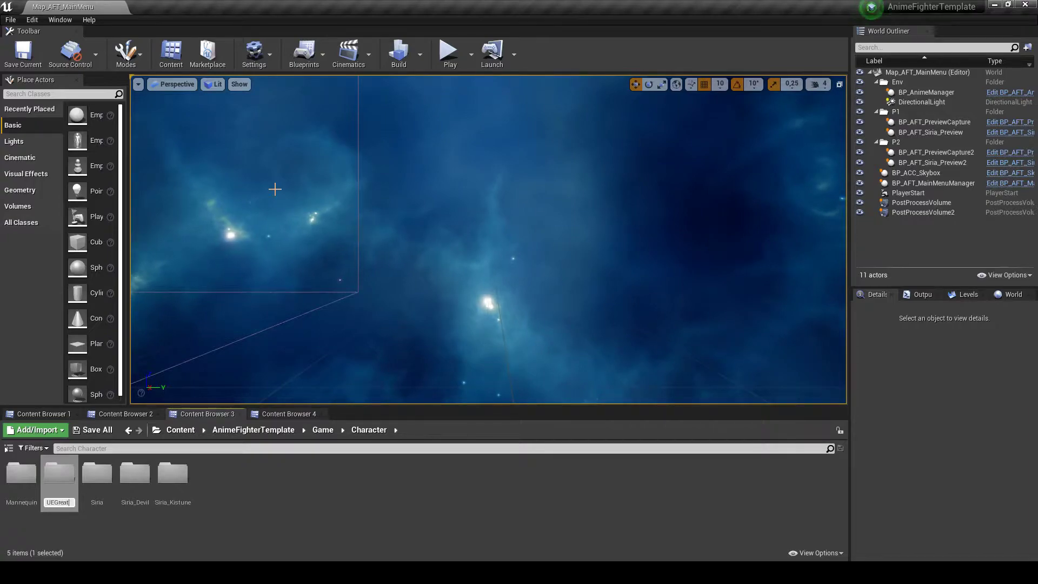
pyautogui.write('UEGreatSword')
pyautogui.press('Return')
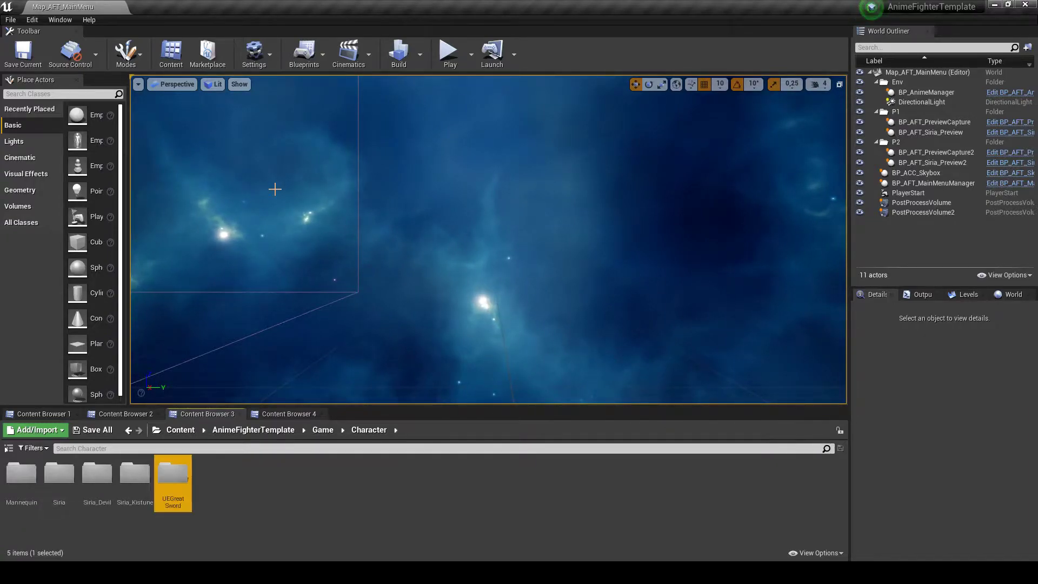
# Create a Data subfolder inside the UEGreatSword folder
pyautogui.press('Return')
pyautogui.rightClick(273, 509)
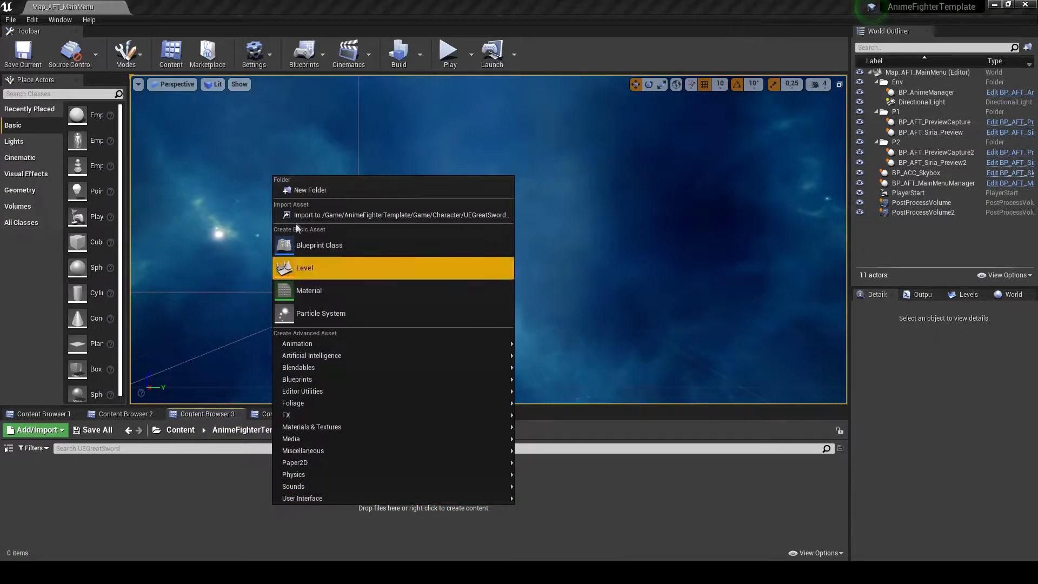
pyautogui.click(305, 194)
pyautogui.write('Data')
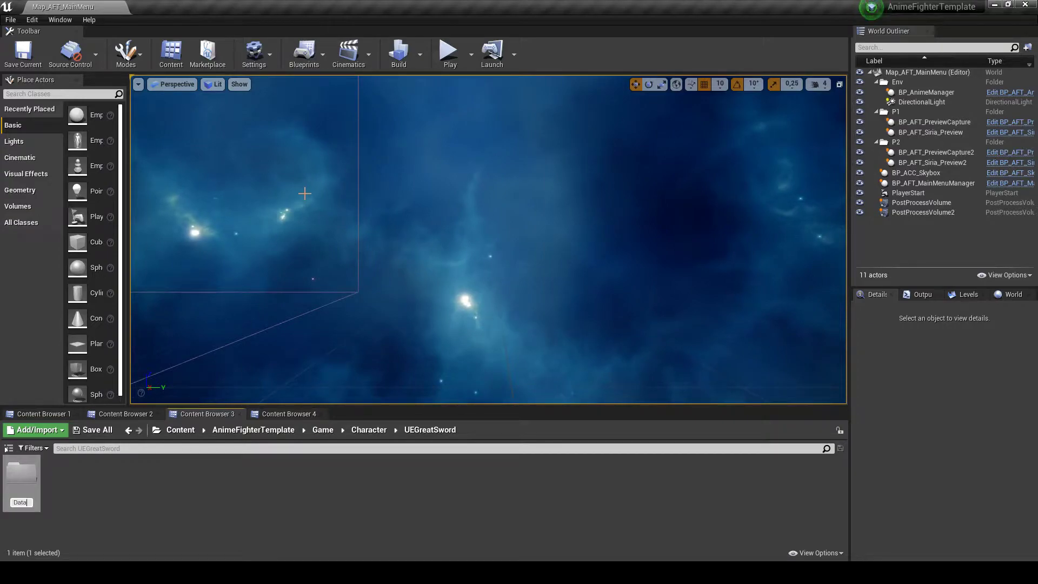
# Check the contents of the Siria_Devil character's Data folder as a reference, and return to the UEGreatSword folder
pyautogui.click(369, 429)
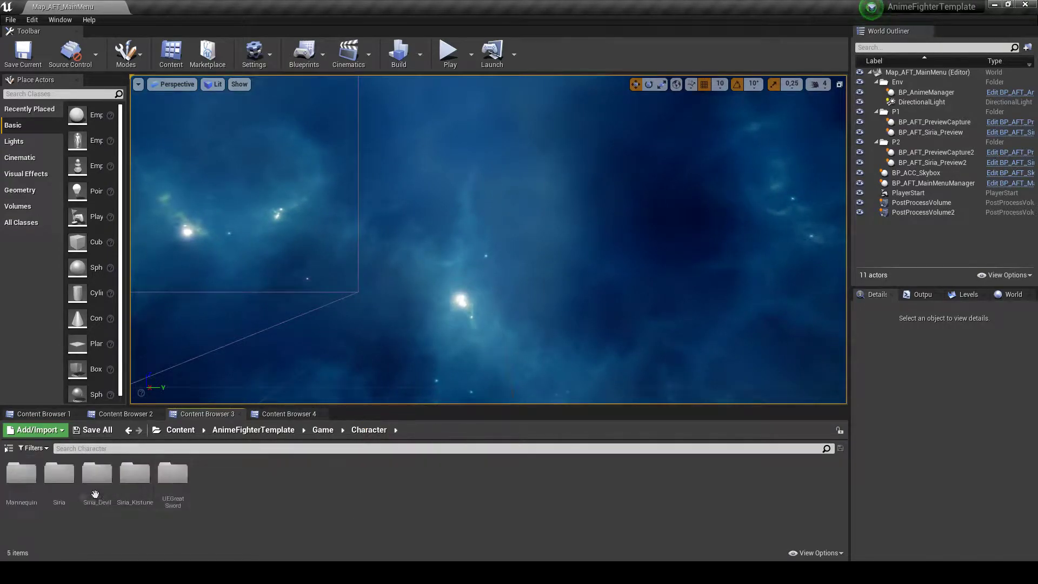
pyautogui.doubleClick(96, 473)
pyautogui.doubleClick(97, 475)
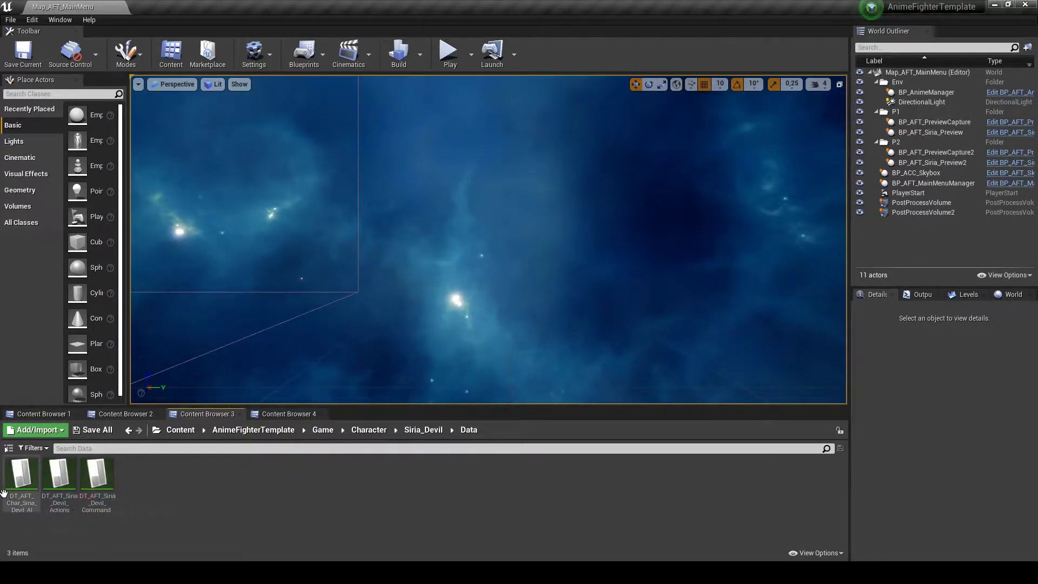
pyautogui.click(367, 435)
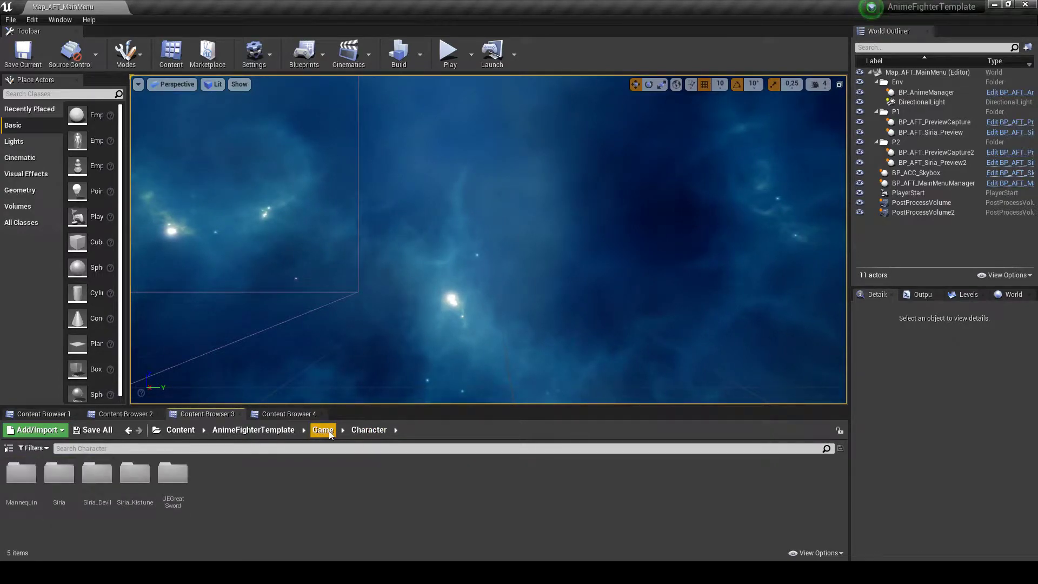
pyautogui.click(74, 507)
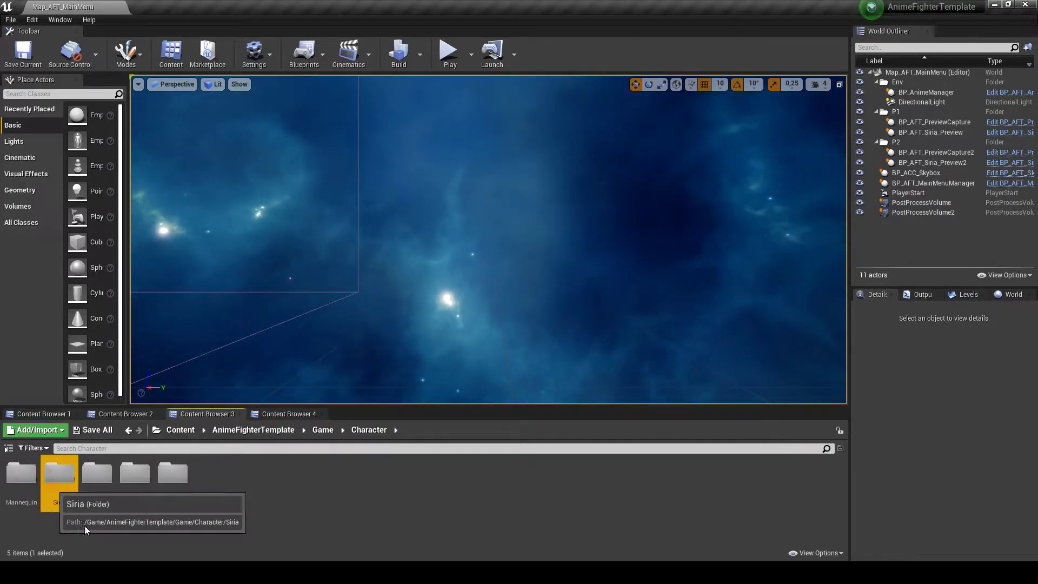
pyautogui.doubleClick(172, 475)
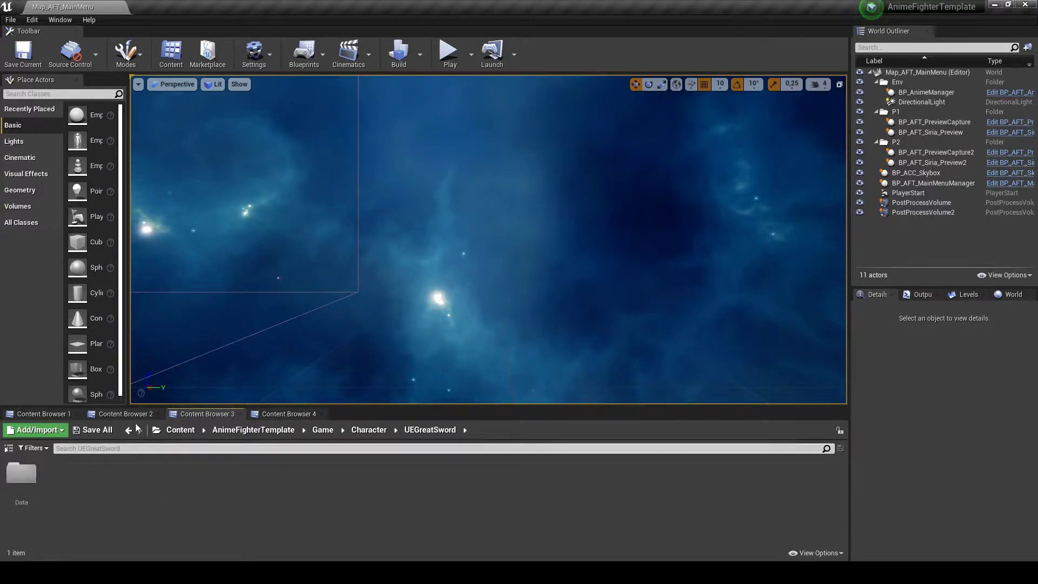
# Using Content Browser 4, open the DT_AFT_FighterList data table from AnimeFighterTemplate/Game/Core/Data/DataTable
pyautogui.click(274, 413)
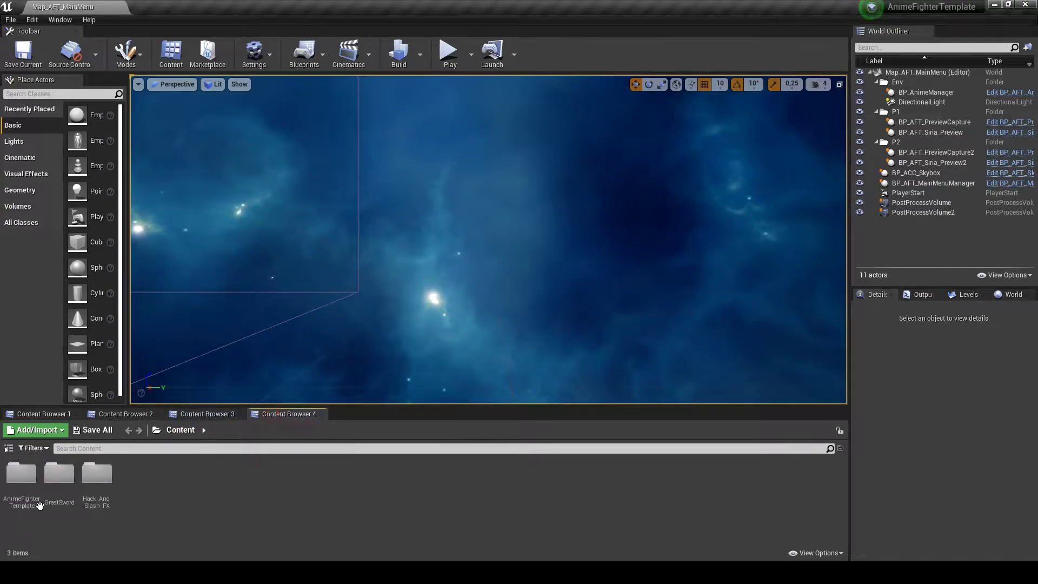
pyautogui.doubleClick(25, 489)
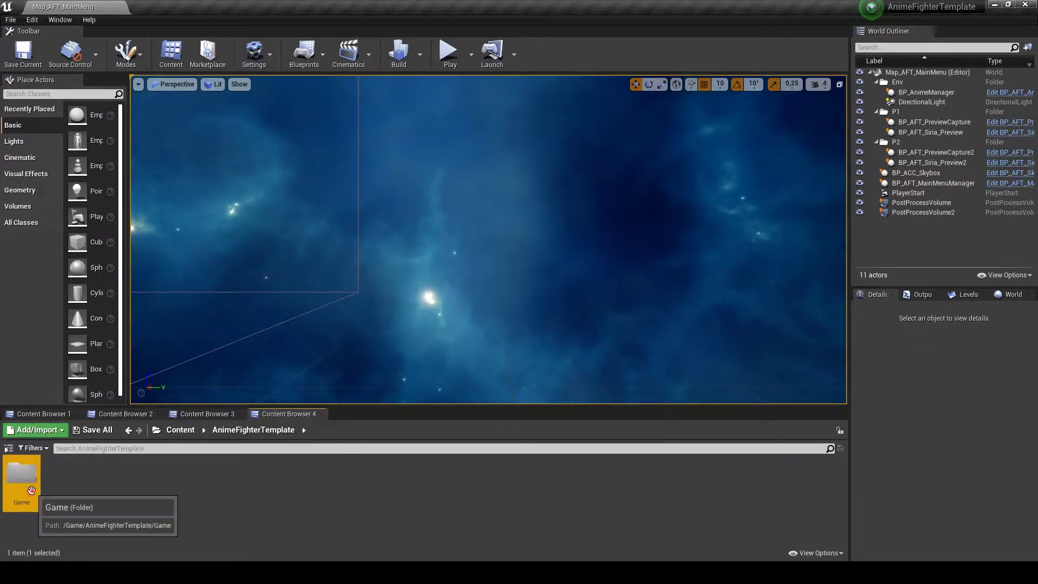
pyautogui.doubleClick(22, 475)
pyautogui.doubleClick(97, 475)
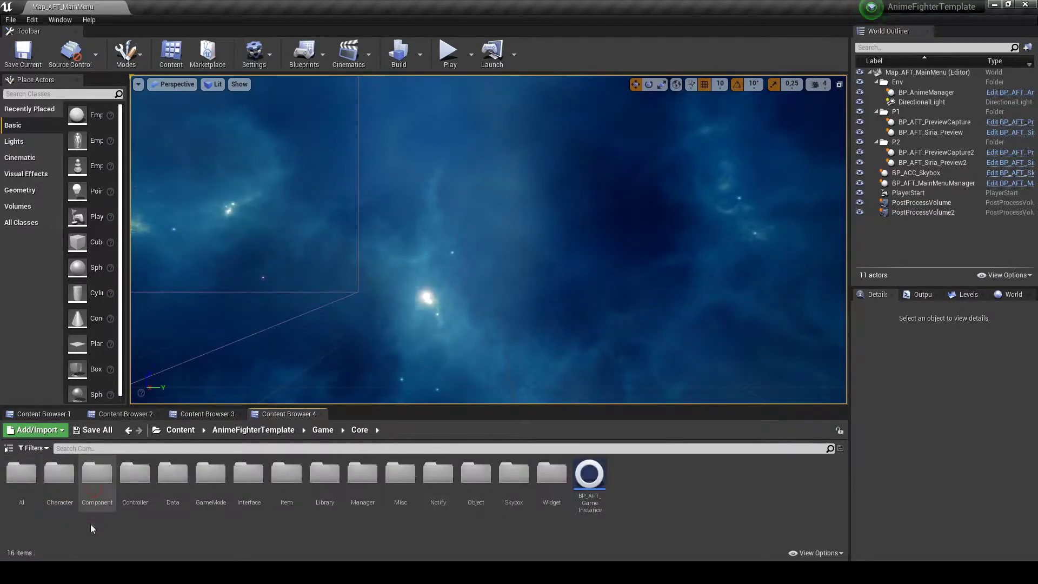
pyautogui.doubleClick(173, 475)
pyautogui.doubleClick(22, 476)
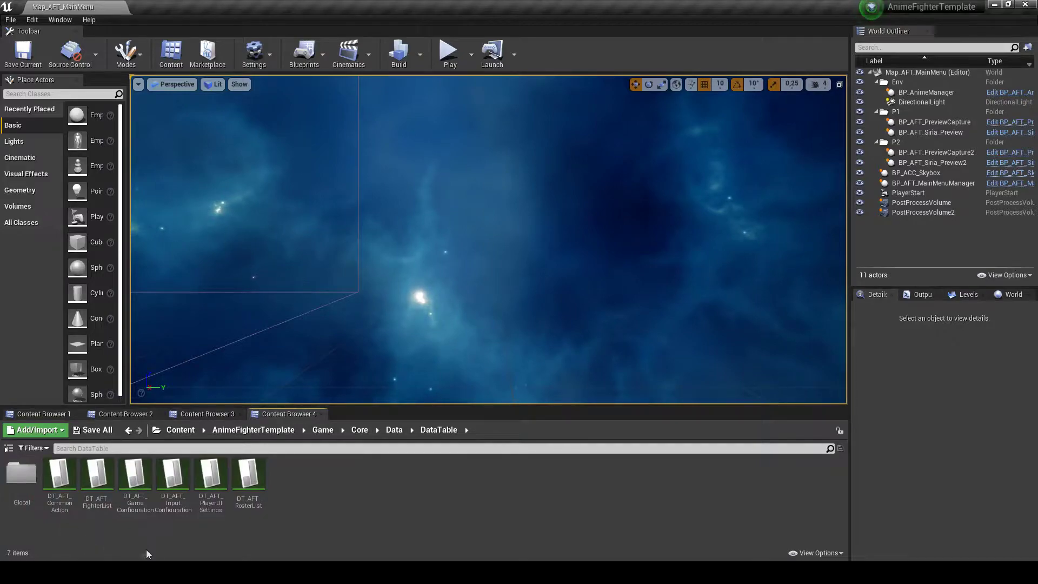
pyautogui.doubleClick(98, 475)
# Duplicate the Siria (Kitsune) row in the fighter list, rename the copy to 5, and set its CharId to 5
pyautogui.click(72, 148)
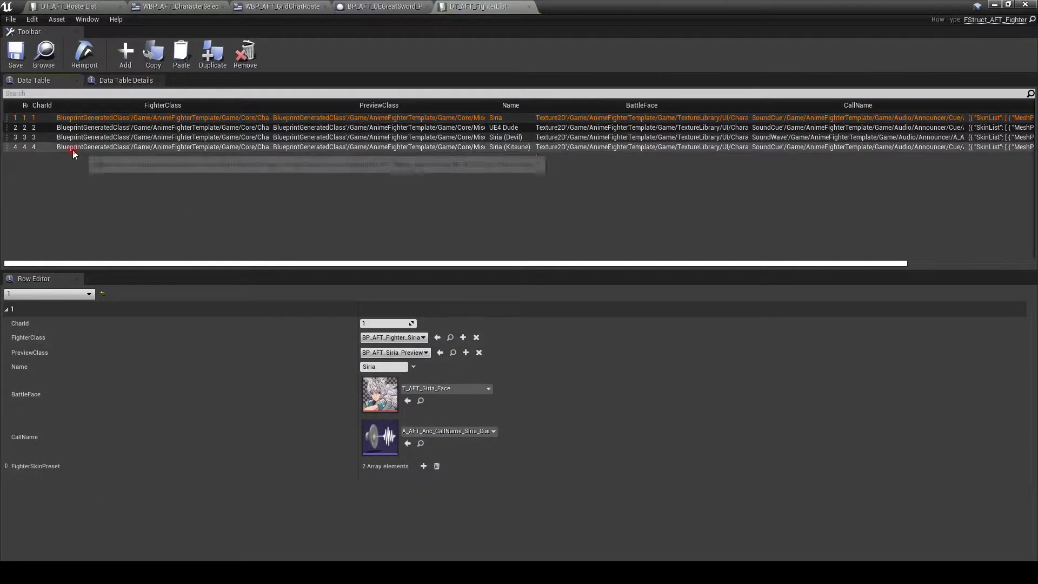
pyautogui.rightClick(19, 150)
pyautogui.click(69, 211)
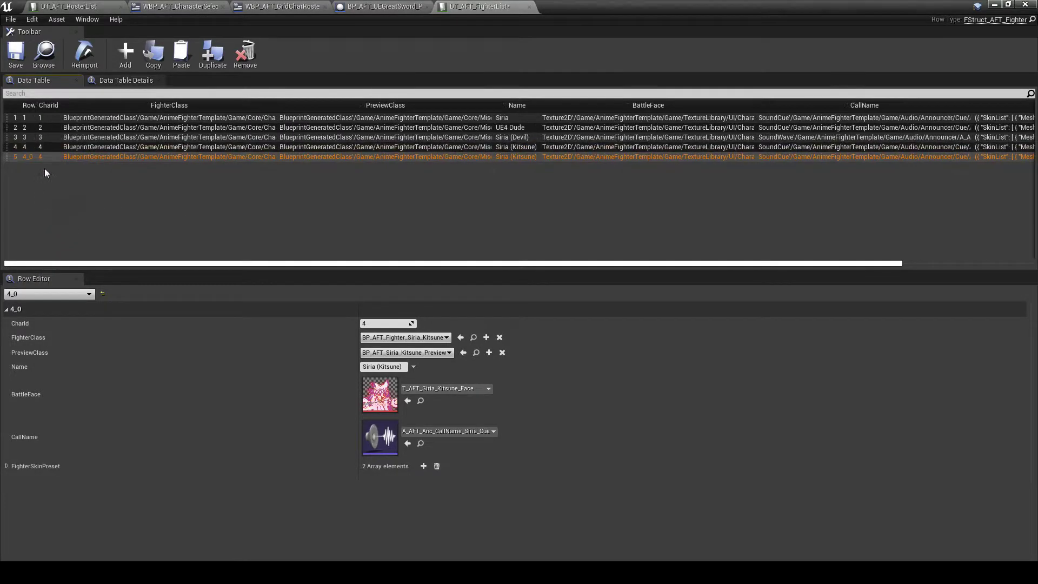
pyautogui.doubleClick(33, 159)
pyautogui.write('5')
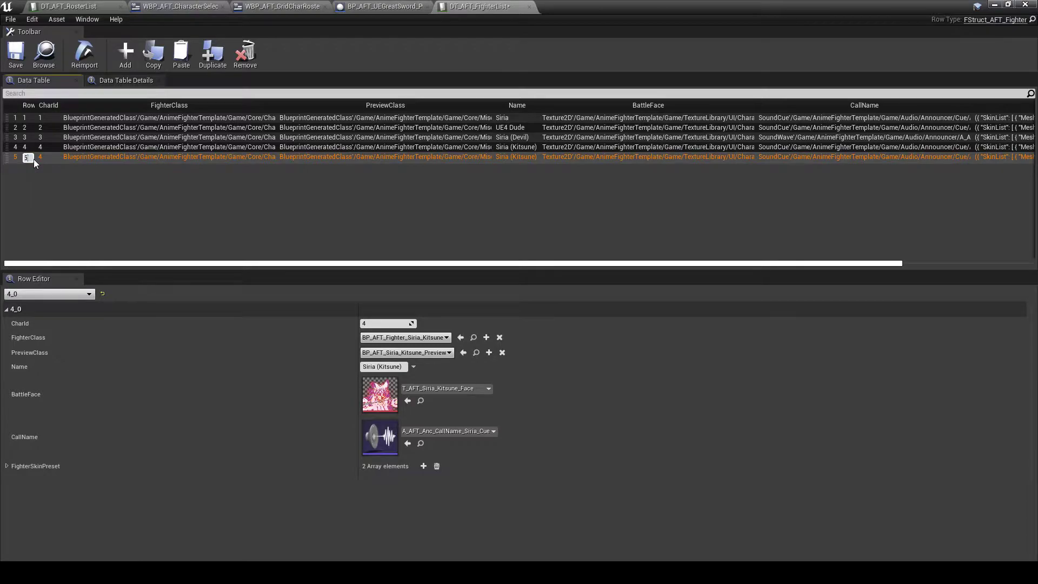
pyautogui.press('Return')
pyautogui.click(374, 323)
pyautogui.click(363, 245)
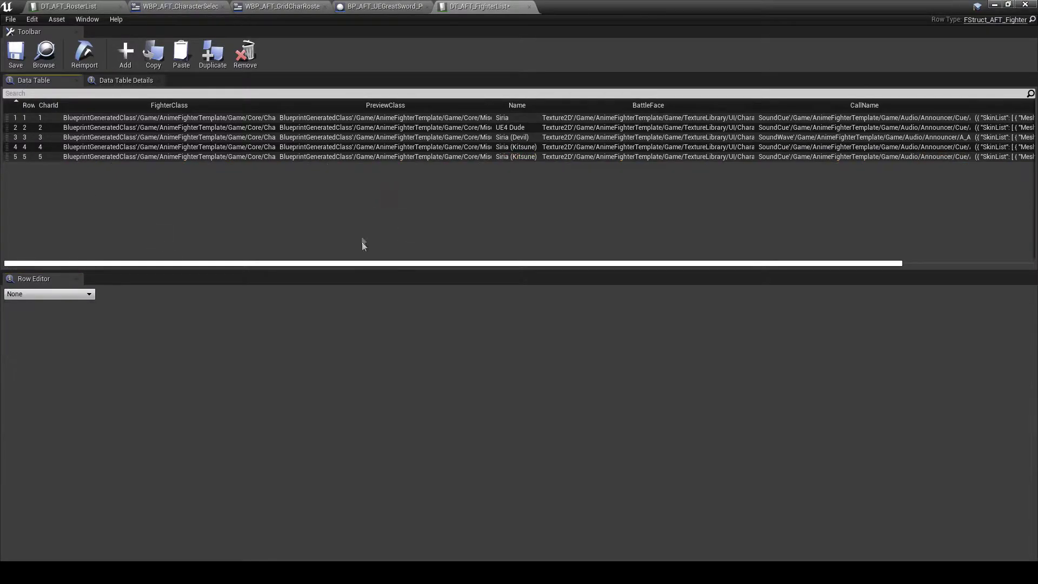
# Set row 5's PreviewClass to BP_AFT_UEGreatSword_Preview and its Name to UE4 GreatSword, and save the table
pyautogui.click(54, 156)
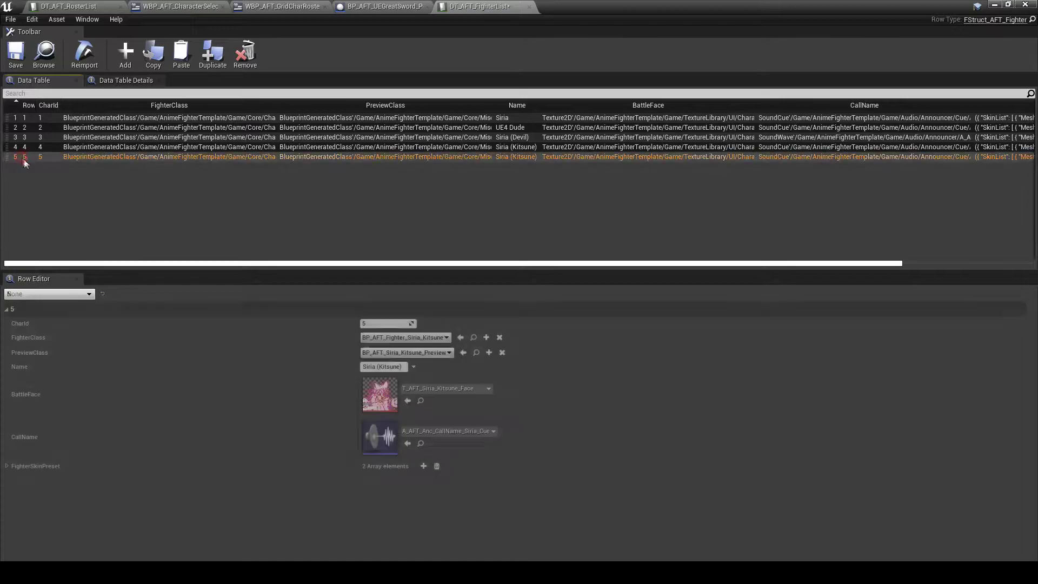
pyautogui.click(410, 352)
pyautogui.click(425, 440)
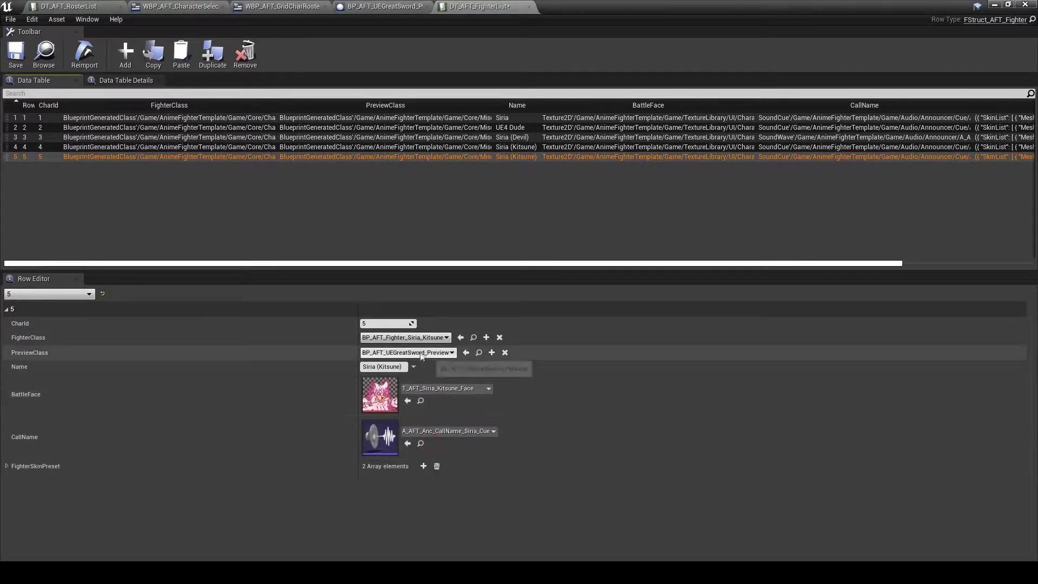
pyautogui.click(388, 367)
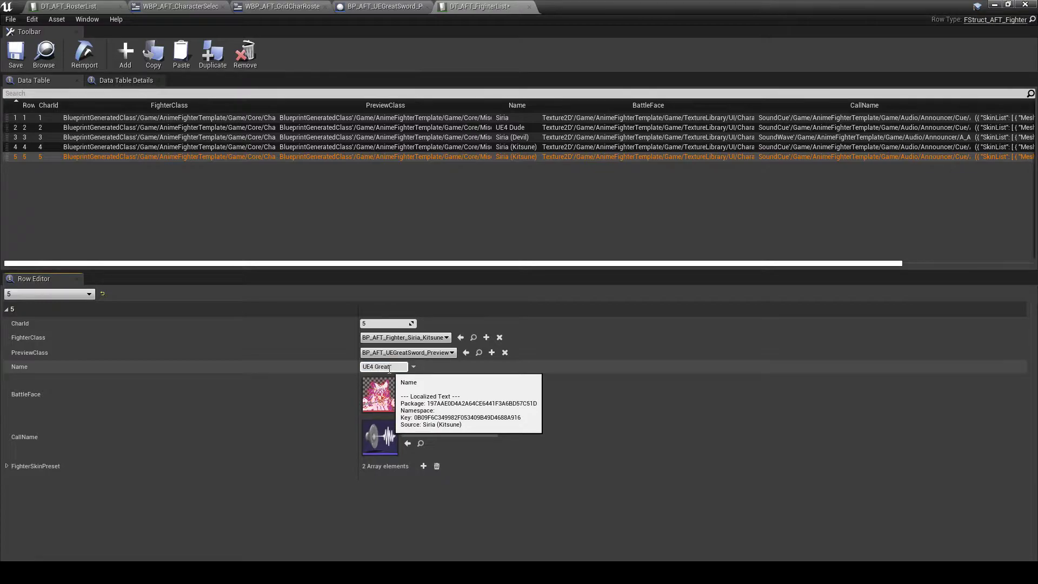
pyautogui.press('Return')
pyautogui.click(15, 54)
# Set row 5's BattleFace texture to T_AFT_UE4Dude_Mini_Face and save the table
pyautogui.click(451, 388)
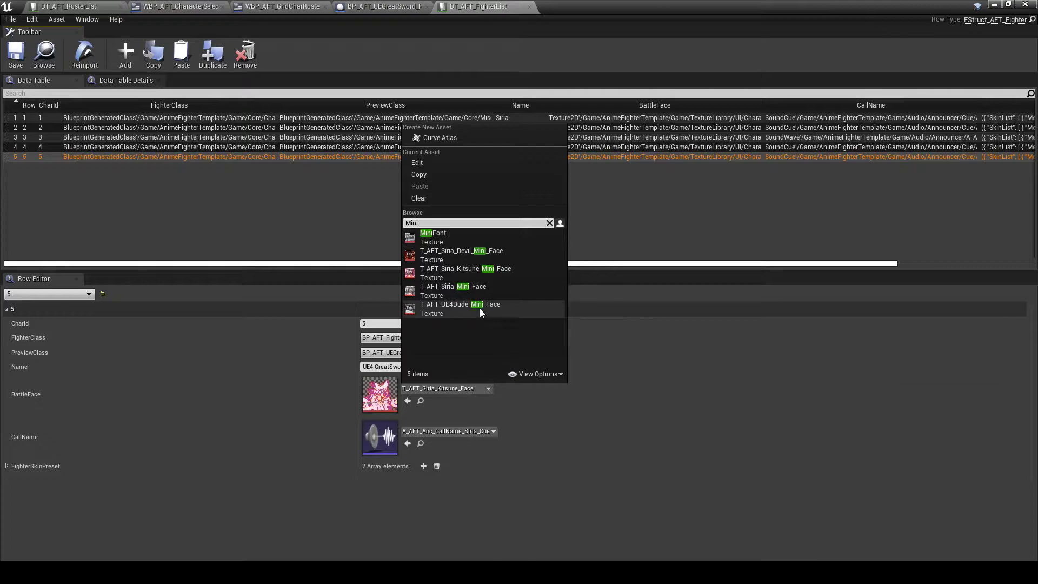
pyautogui.click(479, 308)
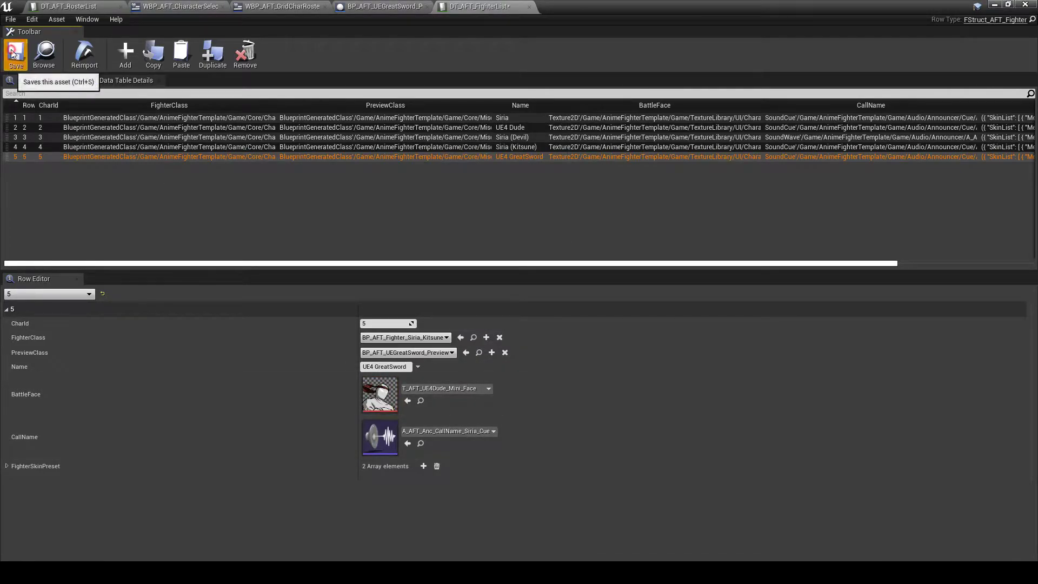
pyautogui.click(16, 54)
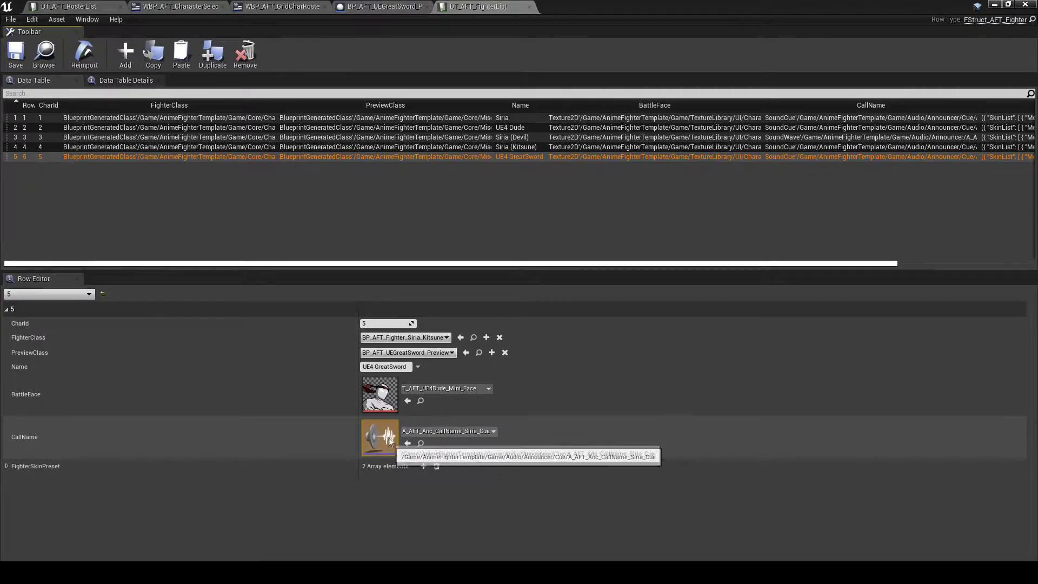
# Examine the FighterSkinPreset of row 5 down to its mesh part and skin textures, and compare it with the other fighters' presets
pyautogui.click(5, 466)
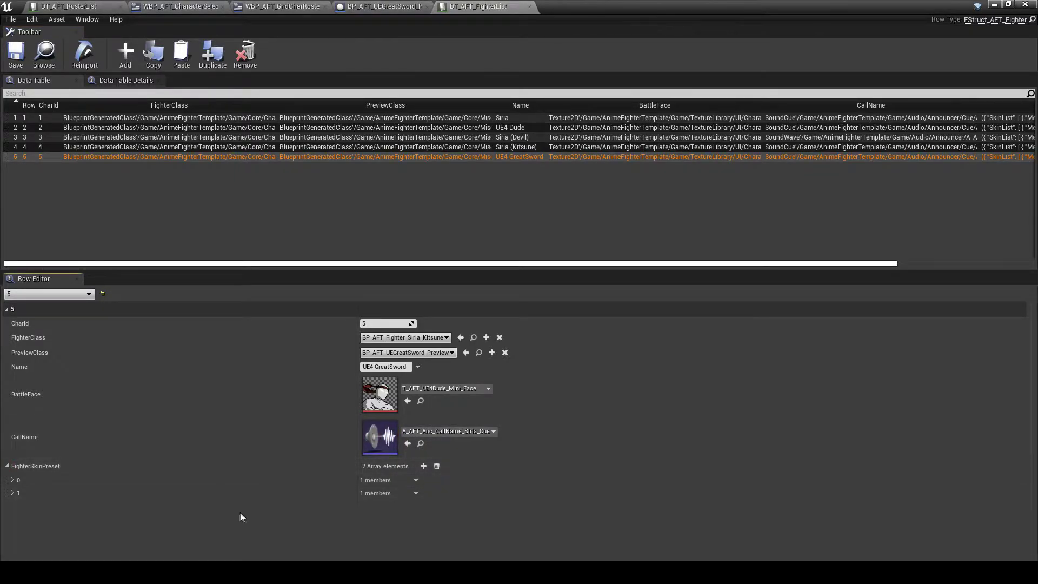
pyautogui.click(18, 494)
pyautogui.click(24, 508)
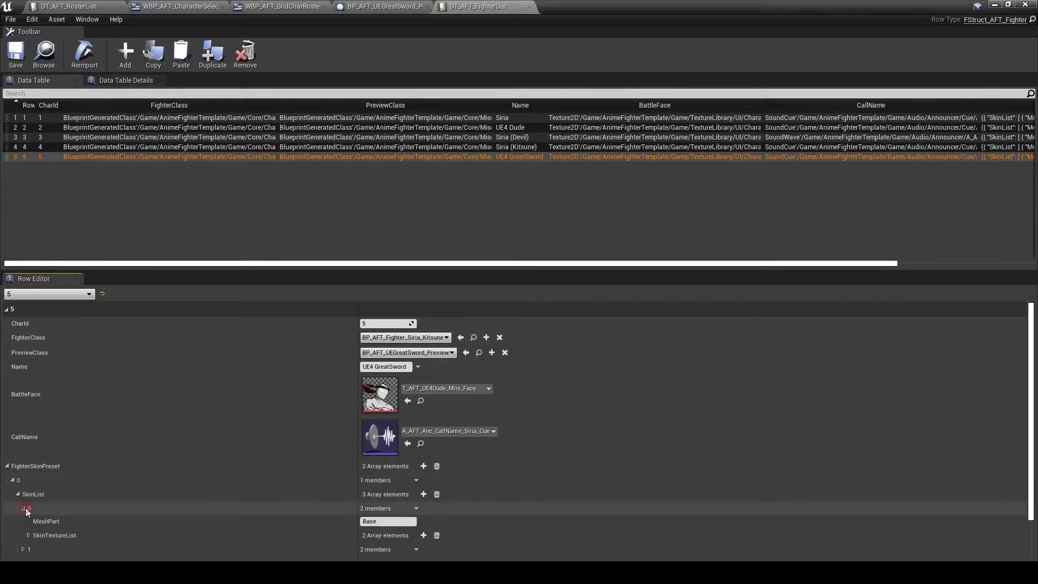
pyautogui.click(29, 534)
pyautogui.scroll(-2, 51, 513)
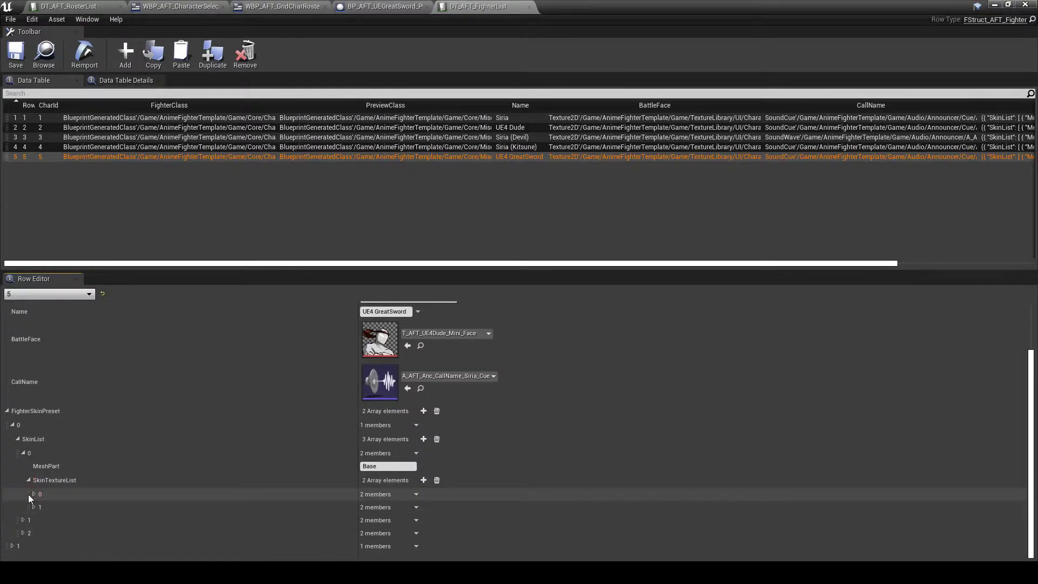
pyautogui.click(35, 493)
pyautogui.scroll(-2, 349, 517)
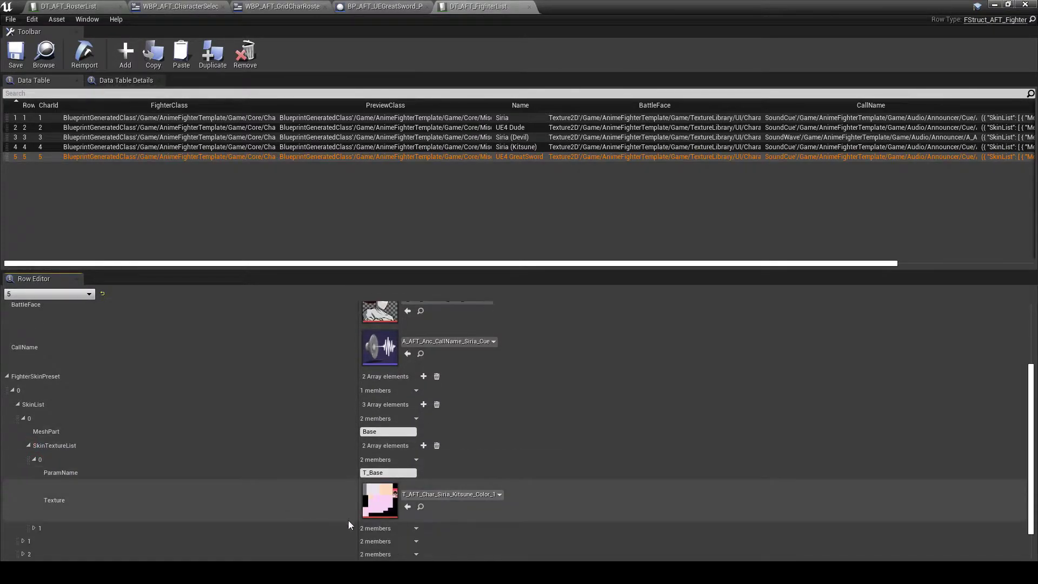
pyautogui.click(34, 118)
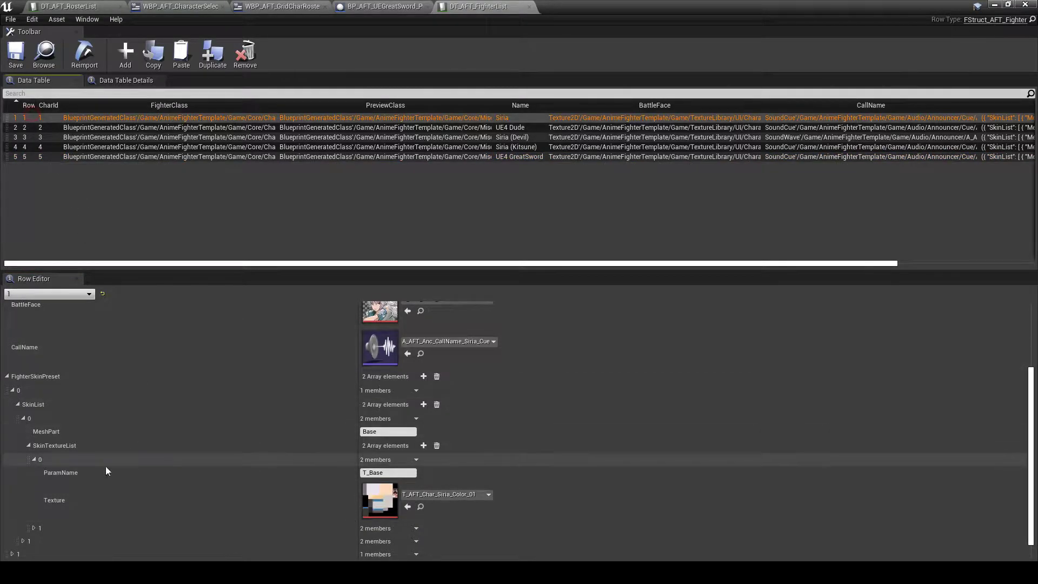
pyautogui.click(65, 147)
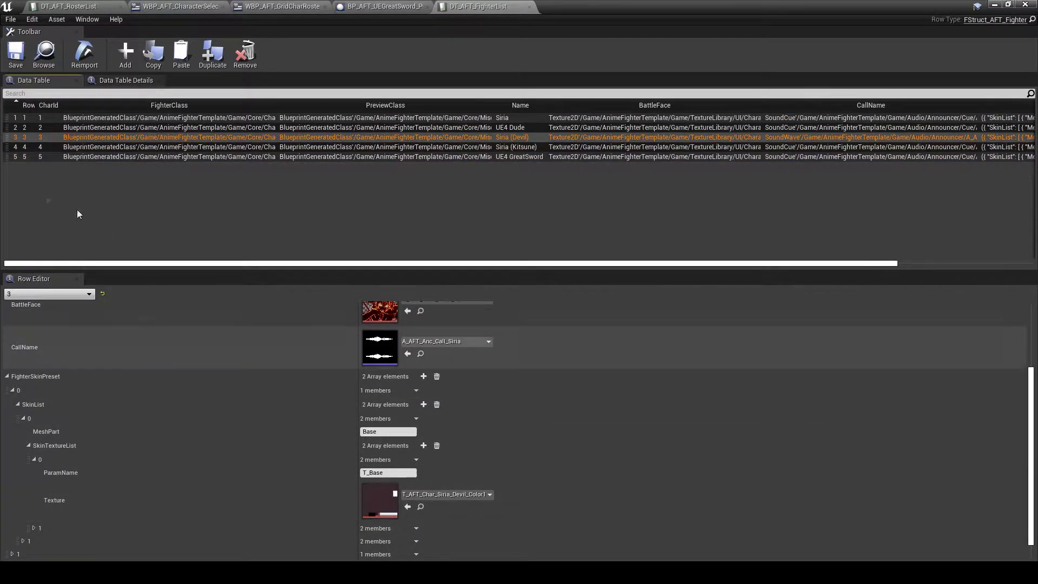
pyautogui.click(51, 128)
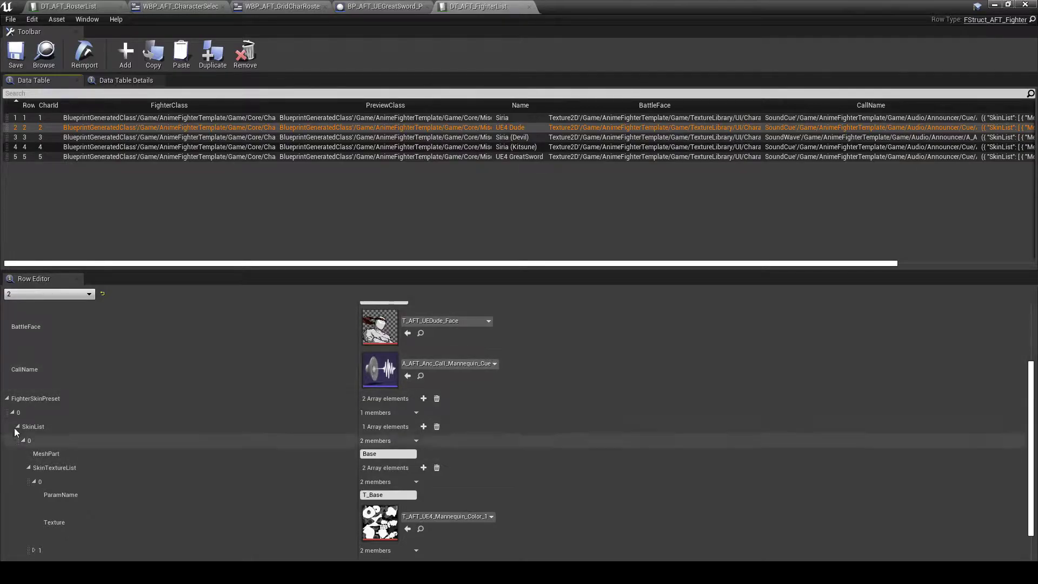
# Copy the UE4 Dude row's FighterSkinPreset into the UE4 GreatSword row, and expand it fully to check its textures
pyautogui.click(19, 413)
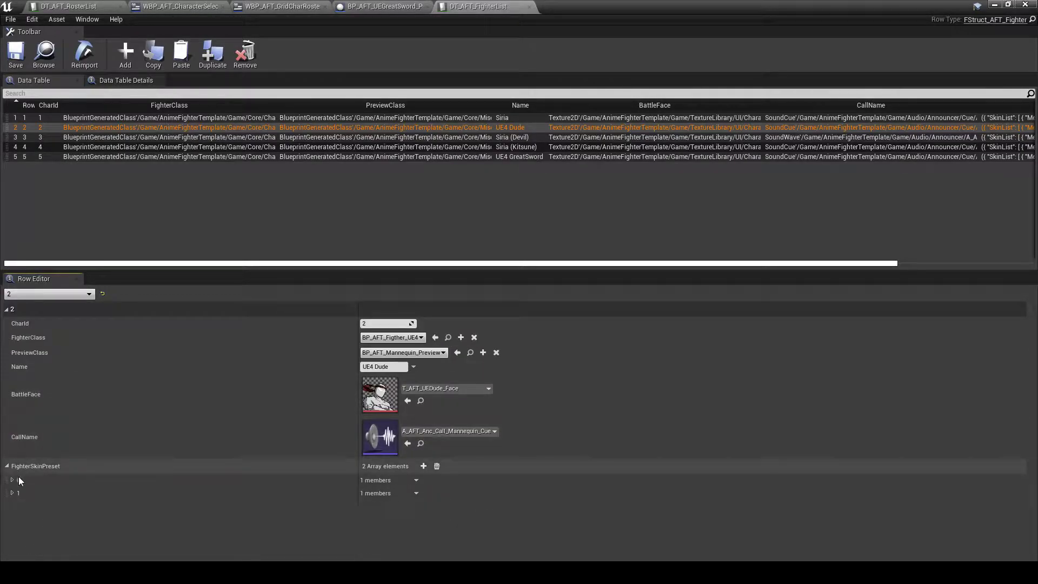
pyautogui.rightClick(30, 468)
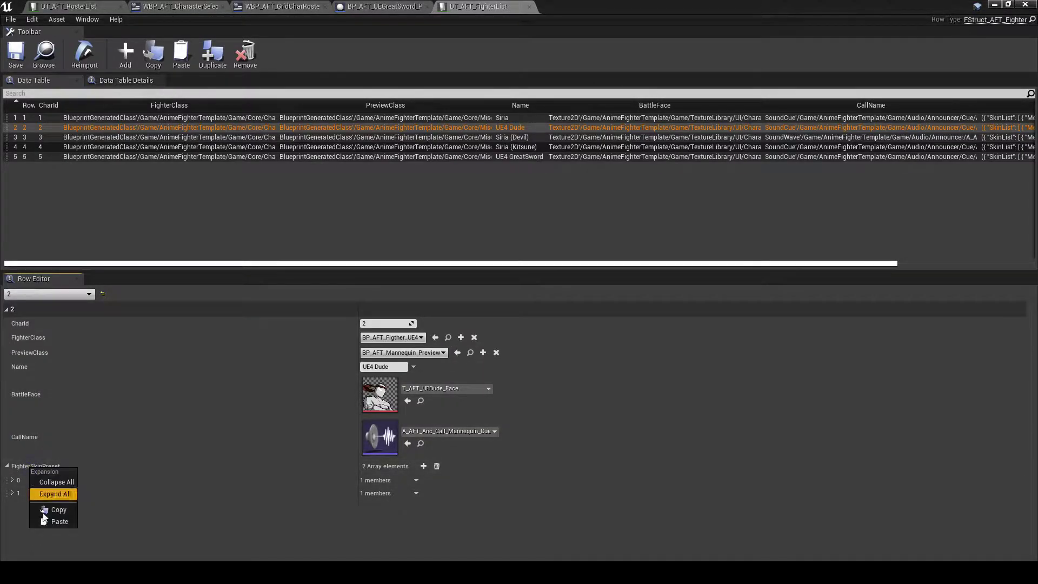
pyautogui.click(54, 510)
pyautogui.click(50, 156)
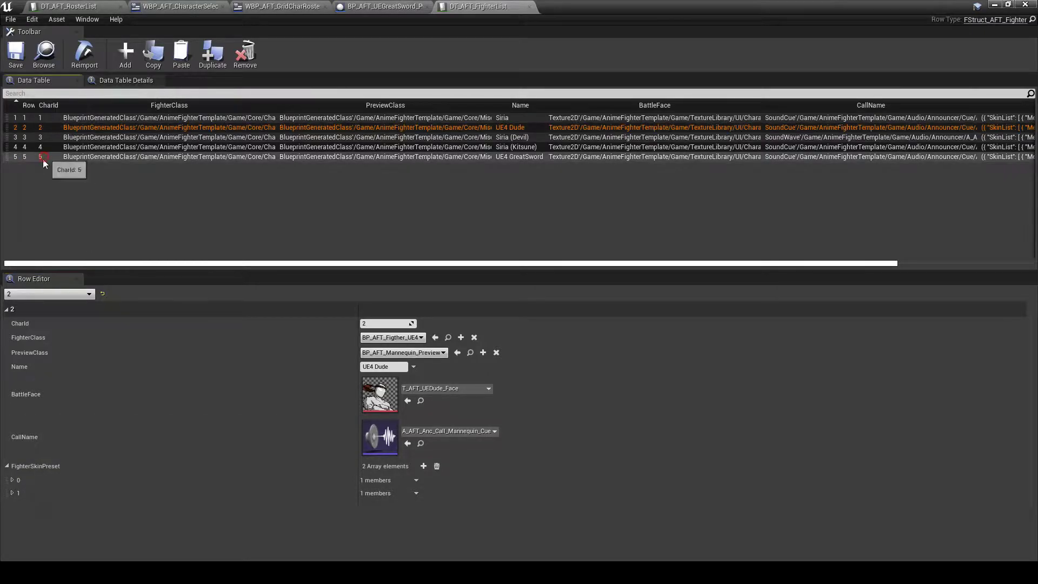
pyautogui.rightClick(55, 466)
pyautogui.click(85, 517)
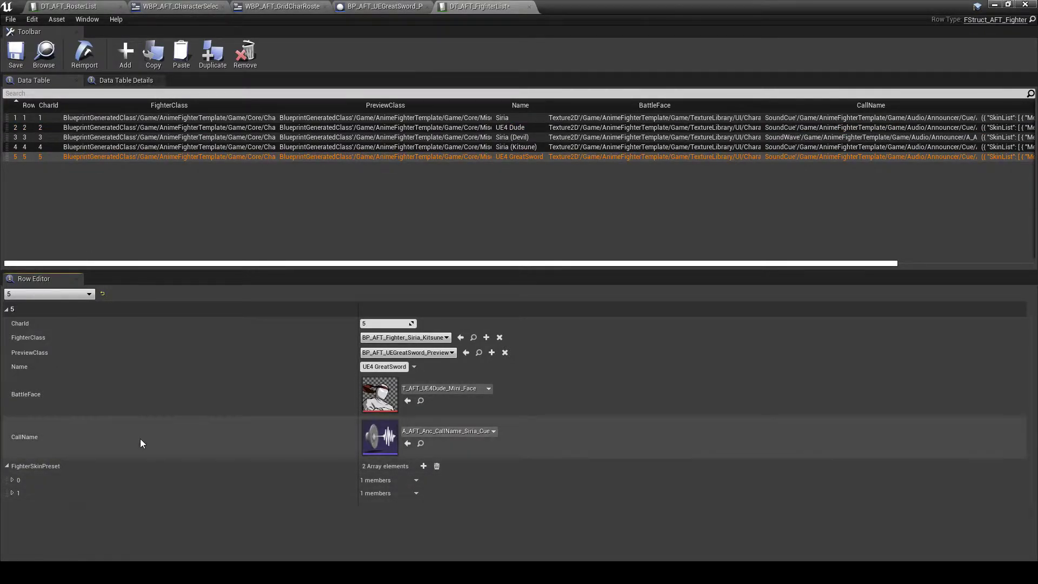
pyautogui.click(12, 480)
pyautogui.rightClick(25, 493)
pyautogui.click(56, 519)
pyautogui.scroll(-2, 209, 498)
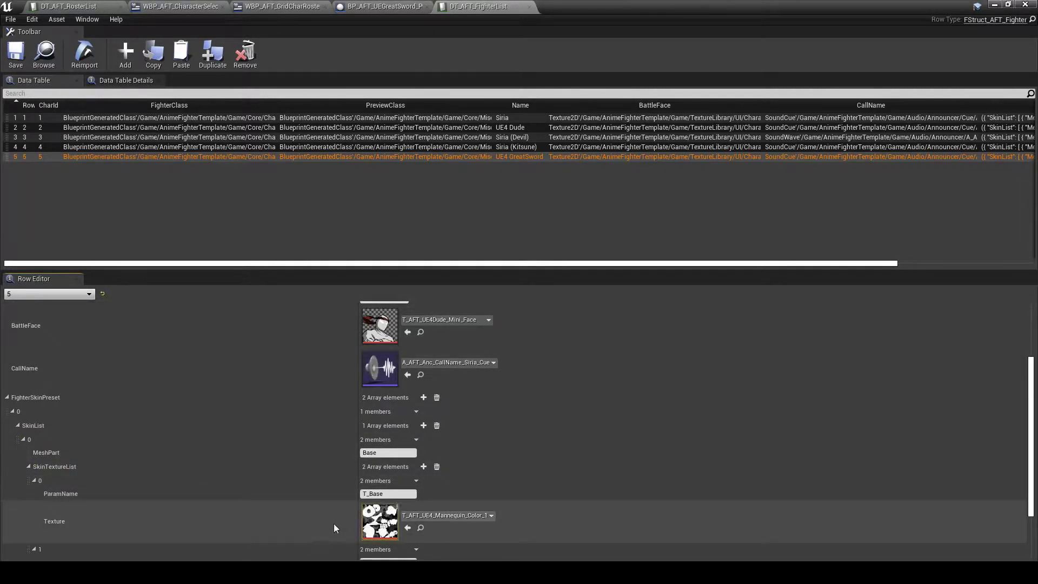
pyautogui.scroll(2, 342, 523)
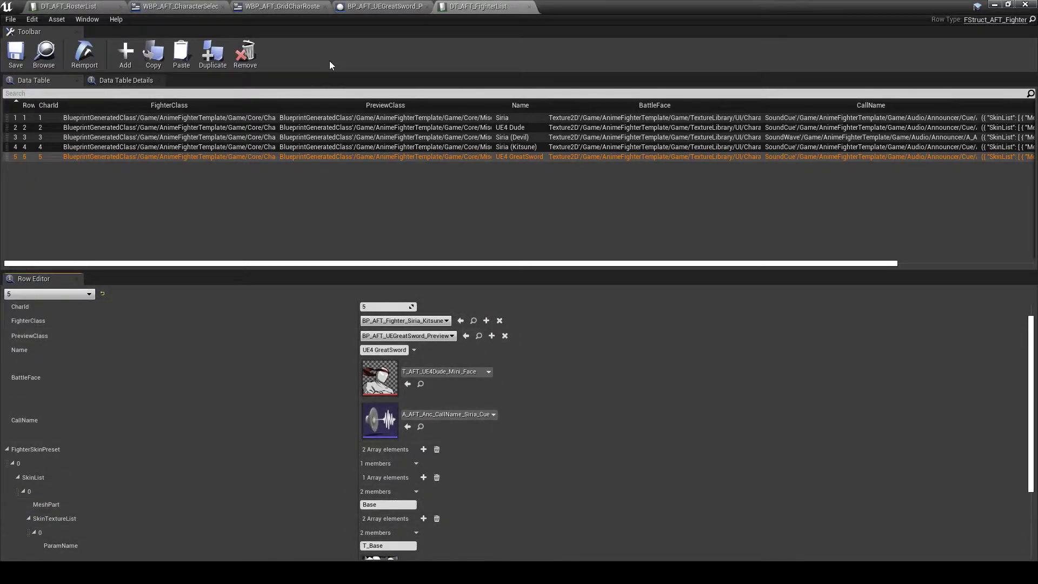
# Select BodyMesh in the great sword preview blueprint, then locate the WeaponMaster_GreatSword mesh under GreatSword/Mannequin/Character/Mesh and open it for inspection
pyautogui.click(381, 6)
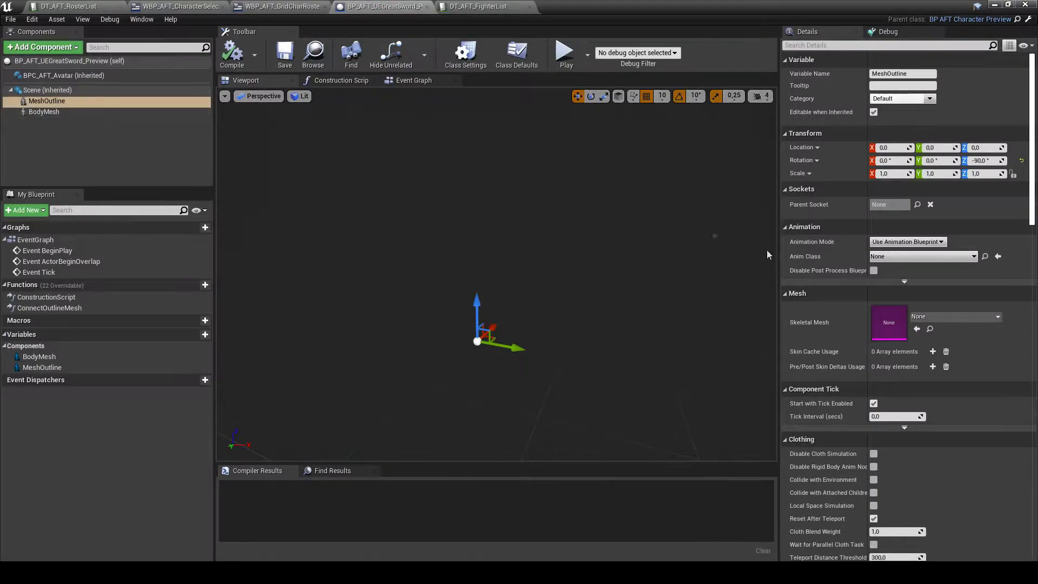
pyautogui.click(91, 112)
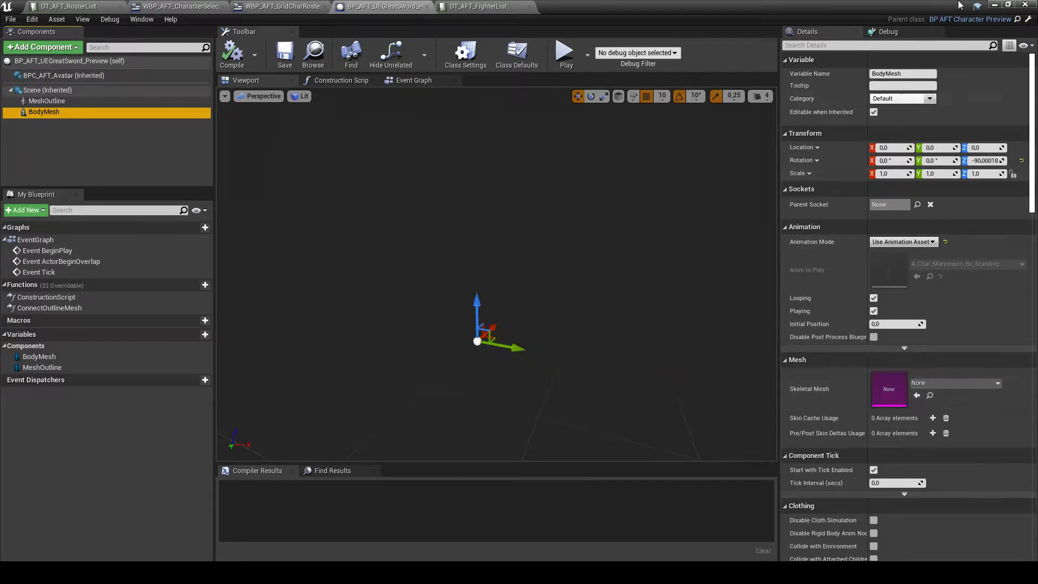
pyautogui.click(995, 5)
pyautogui.click(38, 413)
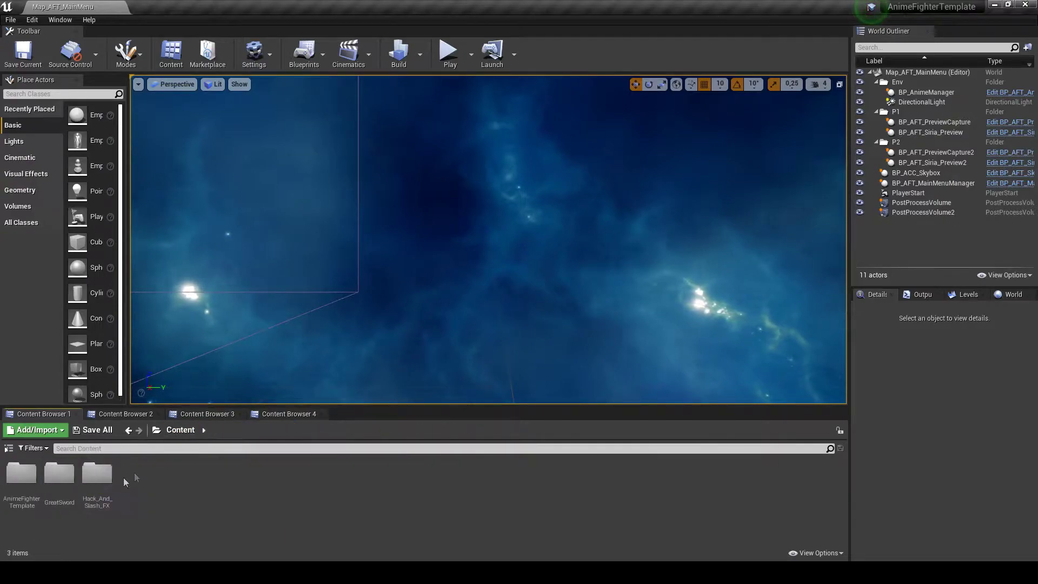
pyautogui.doubleClick(59, 475)
pyautogui.doubleClick(54, 478)
pyautogui.doubleClick(21, 473)
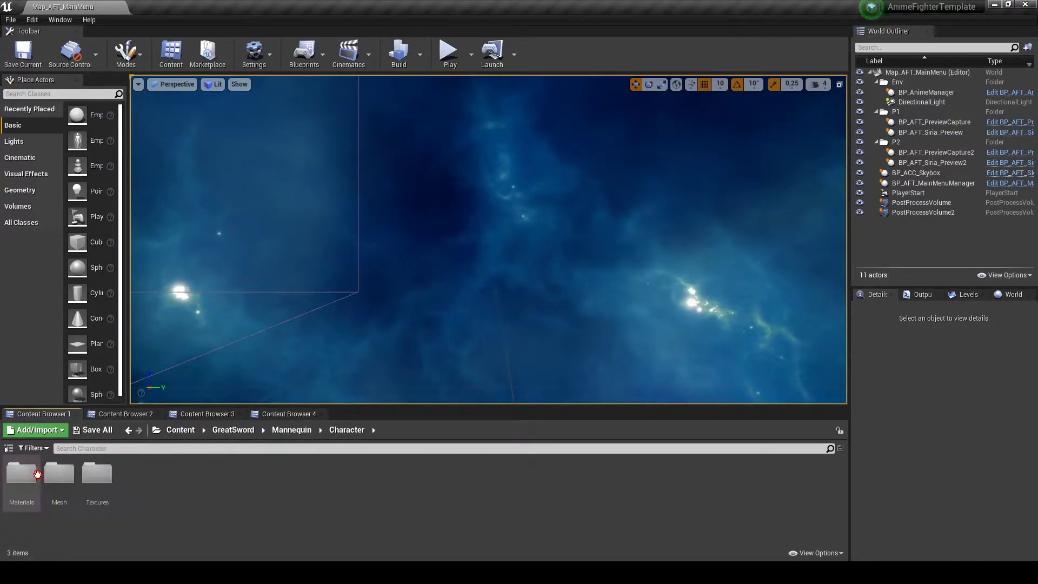
pyautogui.doubleClick(59, 475)
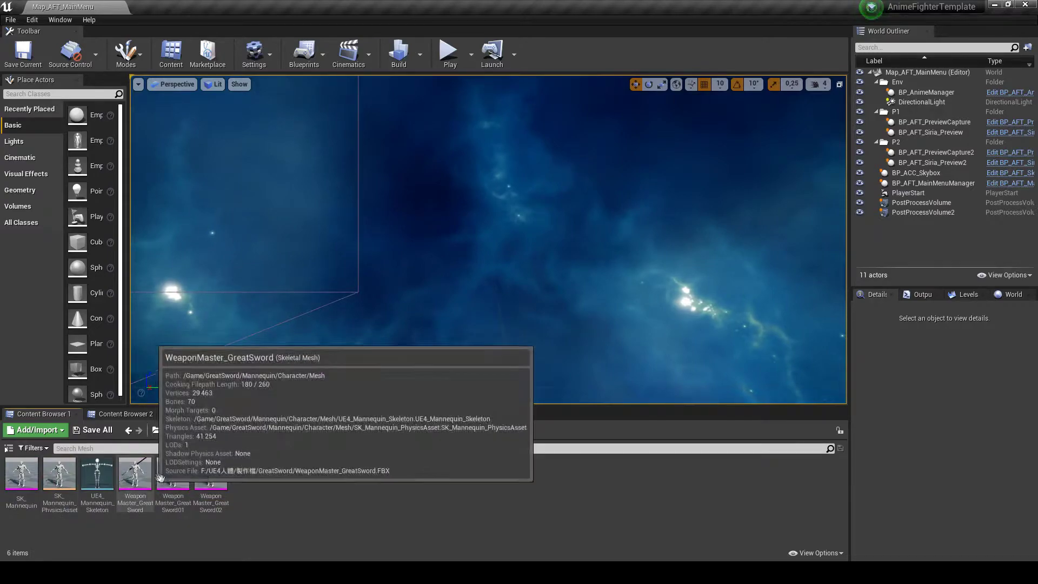
pyautogui.click(133, 475)
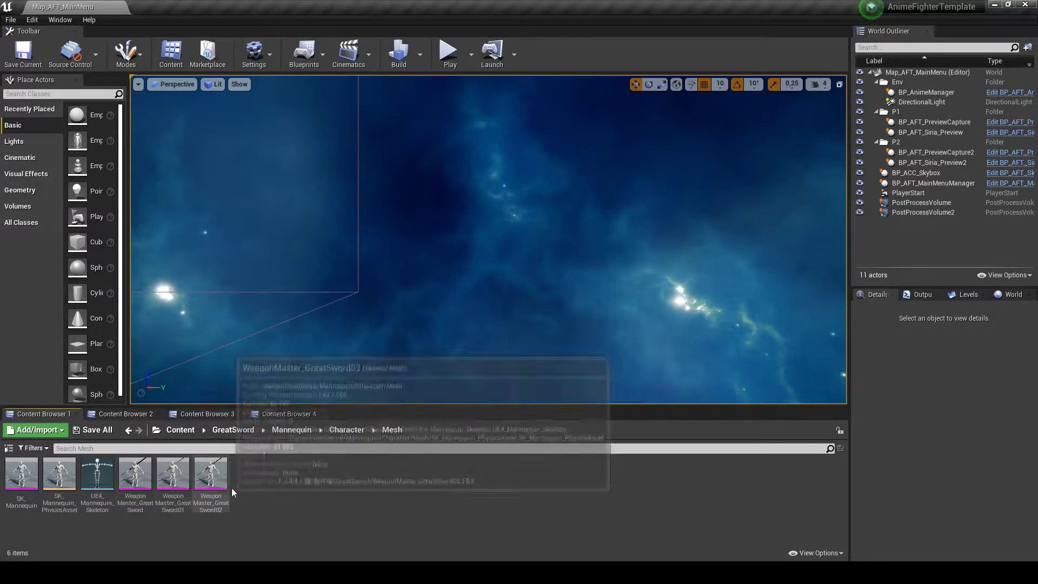
pyautogui.doubleClick(135, 474)
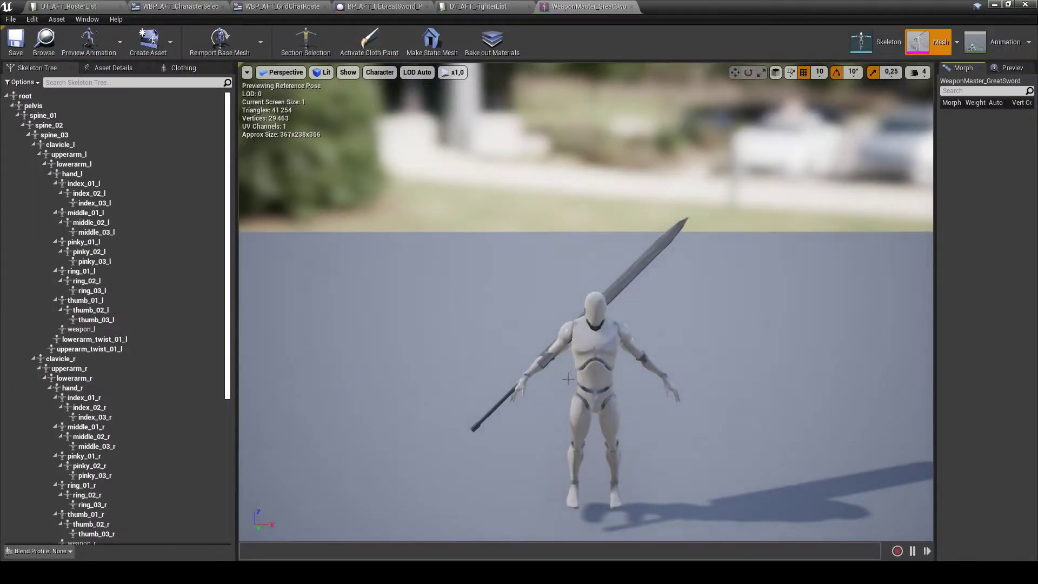
pyautogui.click(498, 4)
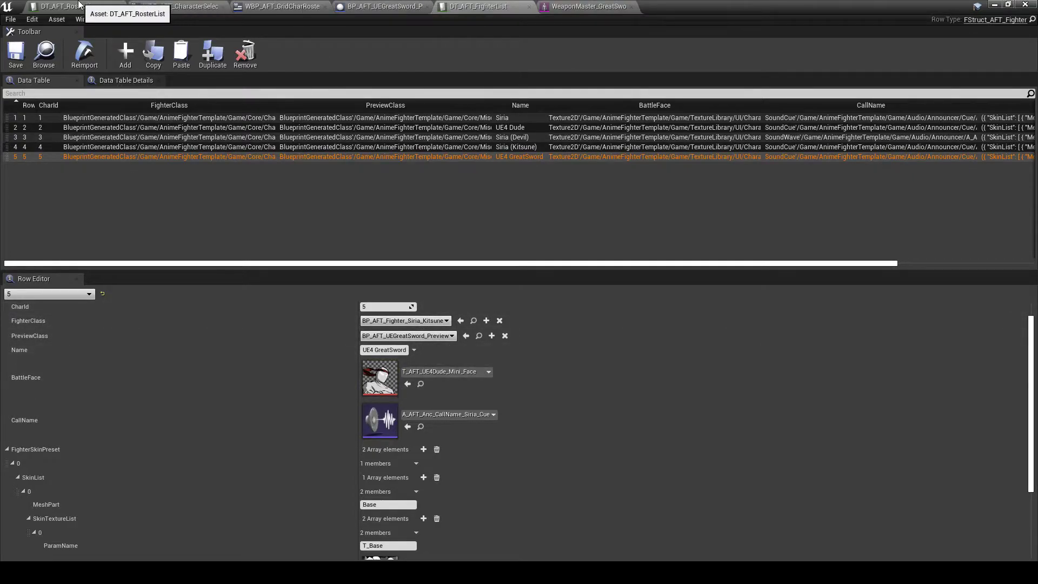
pyautogui.scroll(-3, 216, 421)
pyautogui.scroll(5, 118, 422)
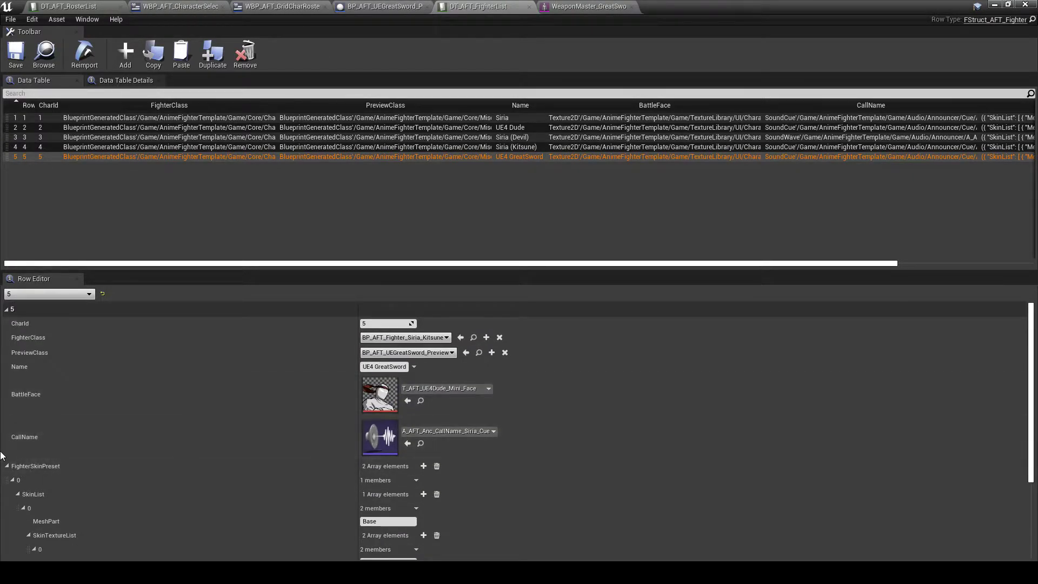
pyautogui.click(405, 8)
pyautogui.click(502, 6)
# Assign WeaponMaster_GreatSword as BodyMesh's skeletal mesh in BP_AFT_UEGreatSword_Preview and compile the blueprint
pyautogui.click(385, 7)
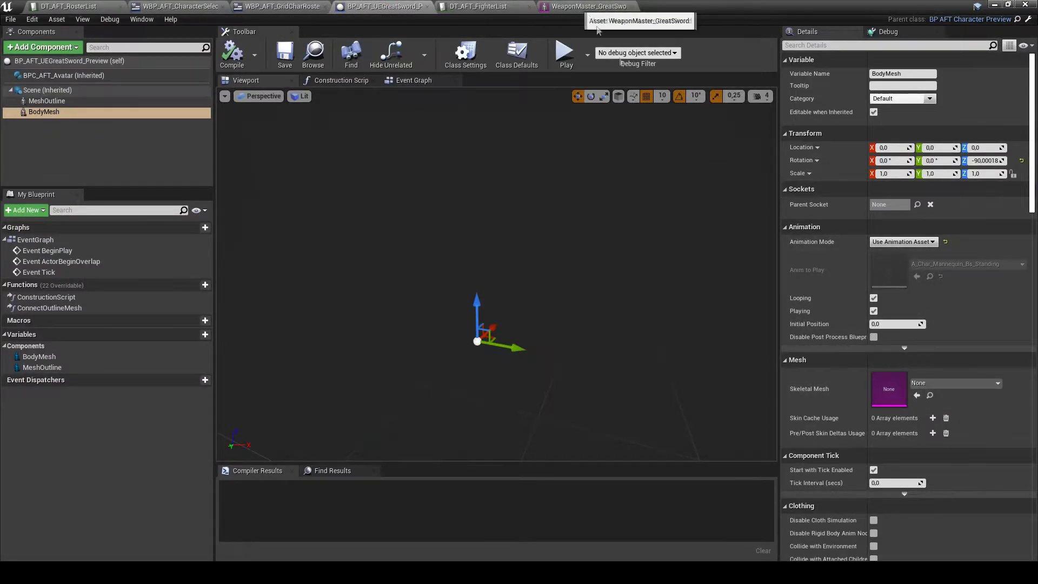
pyautogui.click(950, 383)
pyautogui.write('Weapon')
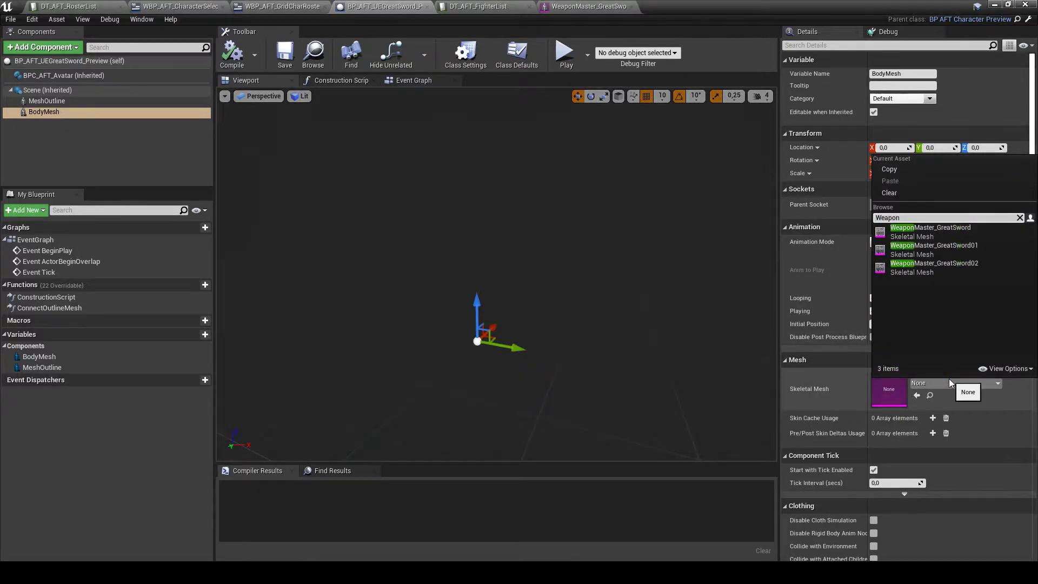
pyautogui.click(930, 232)
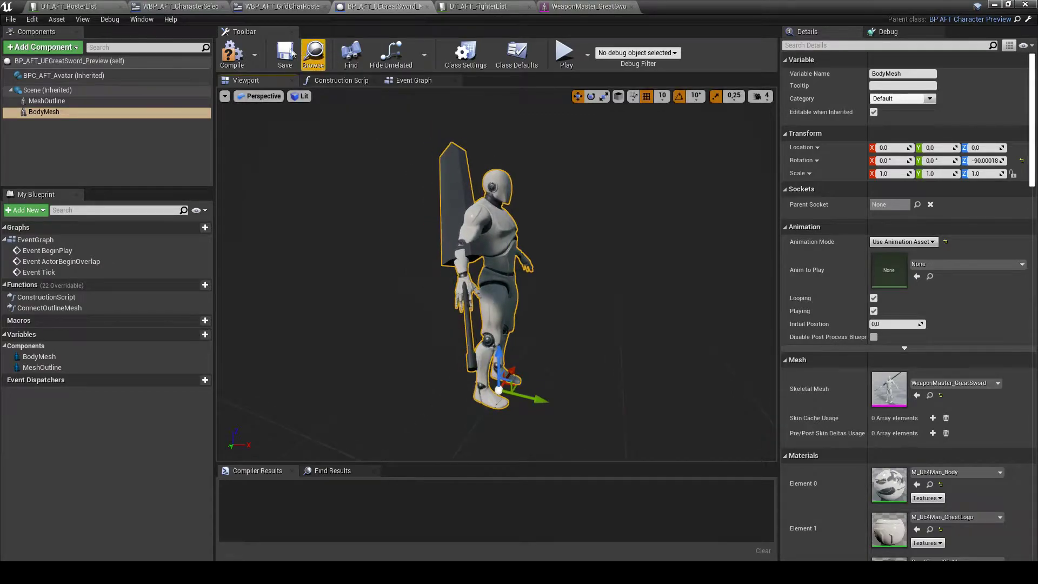
pyautogui.click(232, 54)
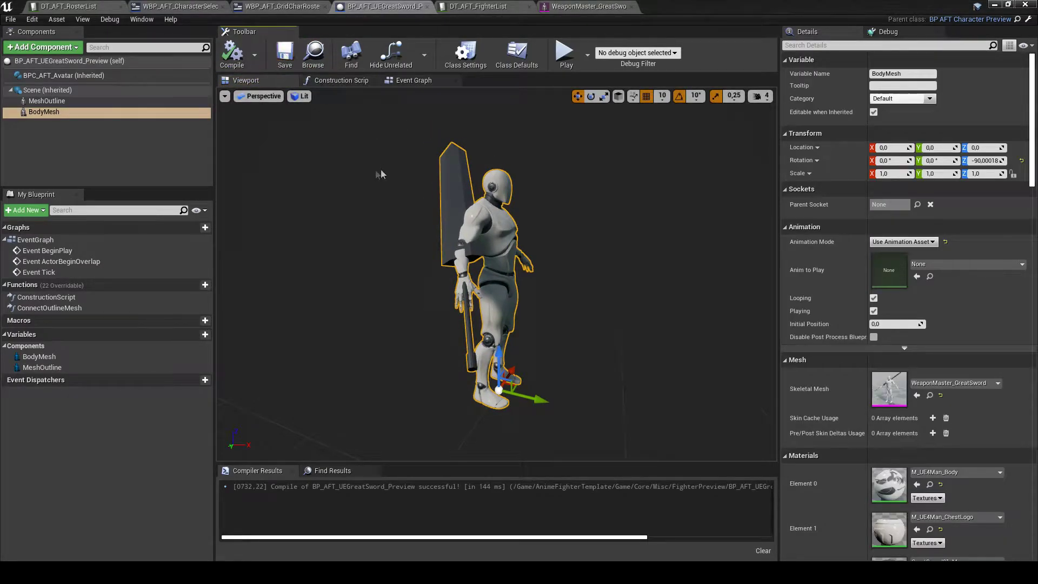
pyautogui.click(44, 113)
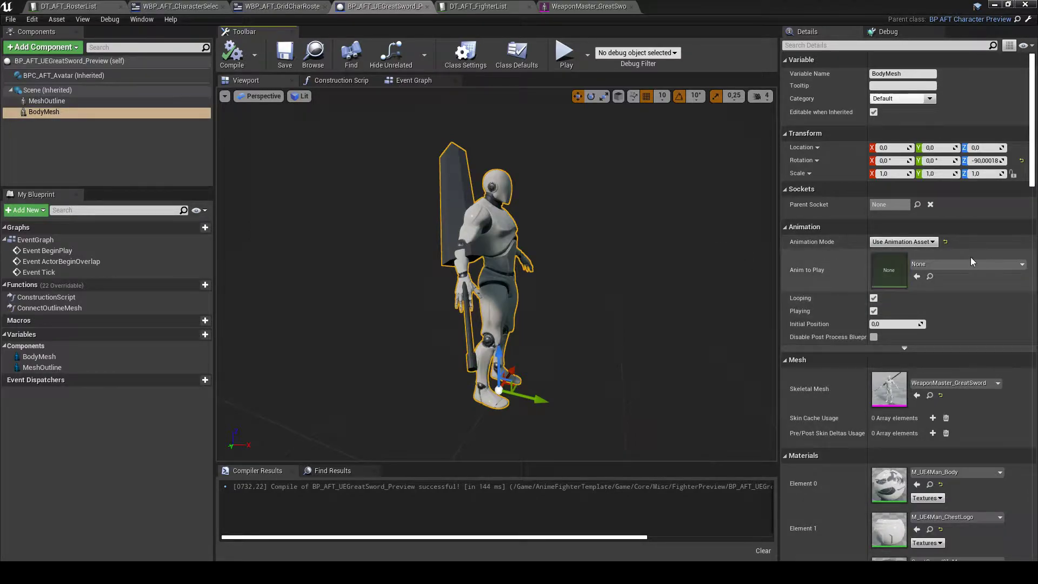
# Search the GreatSword/GreatSword content folder for Idle animations and open GreatSword_Idle to preview it
pyautogui.click(994, 4)
pyautogui.click(179, 414)
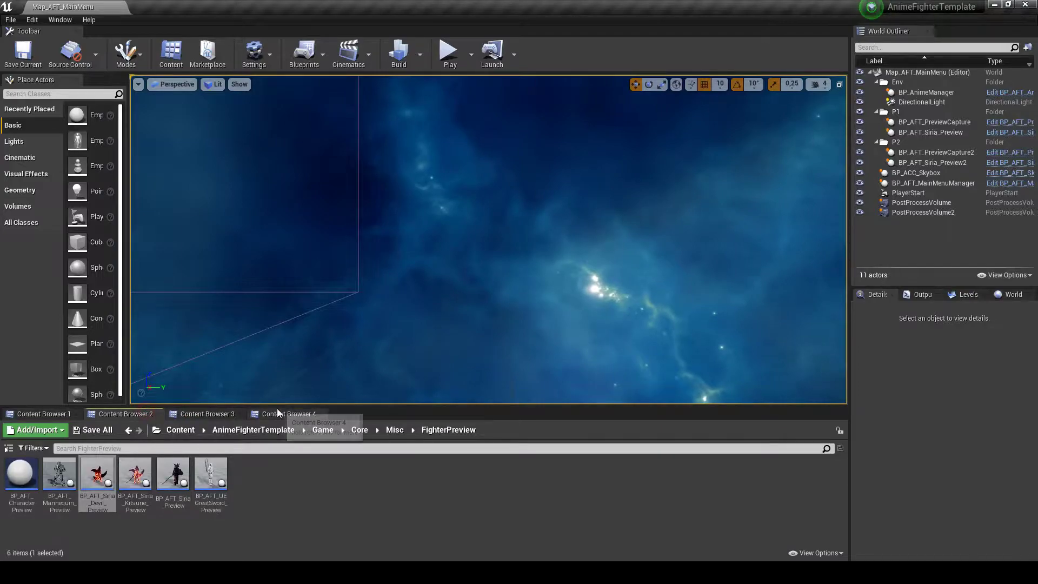
pyautogui.click(277, 414)
pyautogui.click(21, 419)
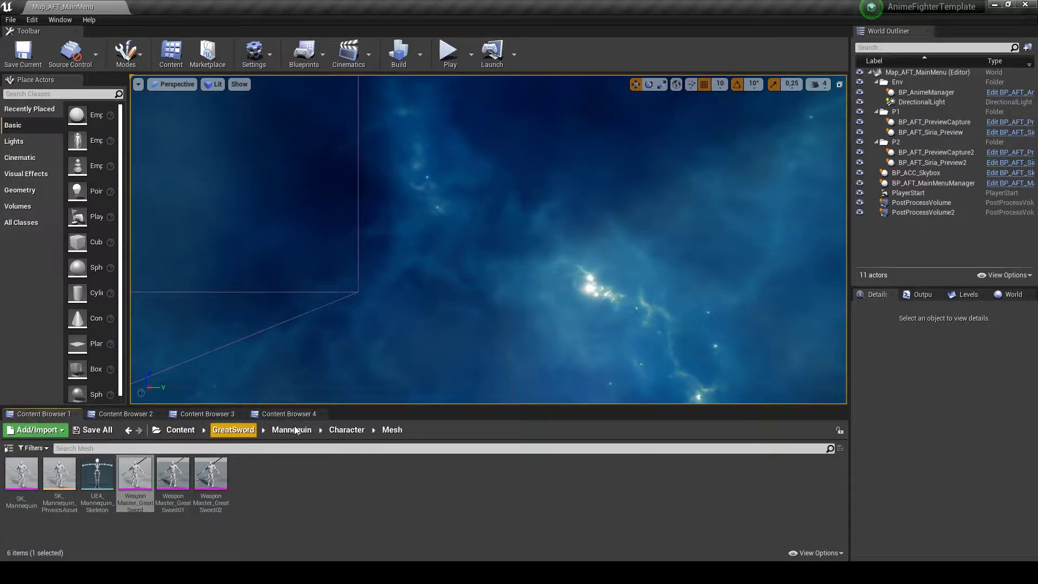
pyautogui.click(347, 429)
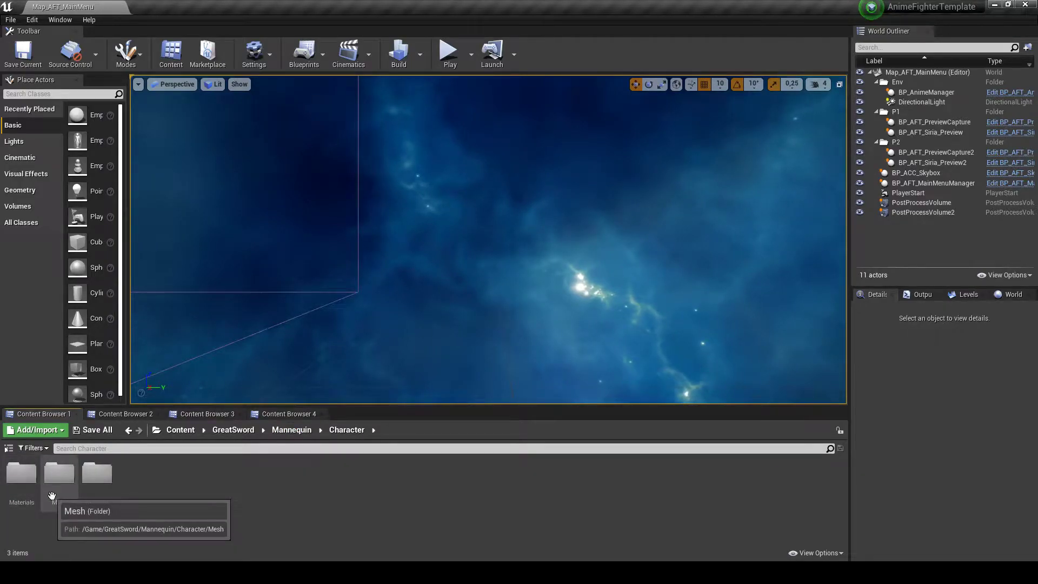
pyautogui.click(306, 429)
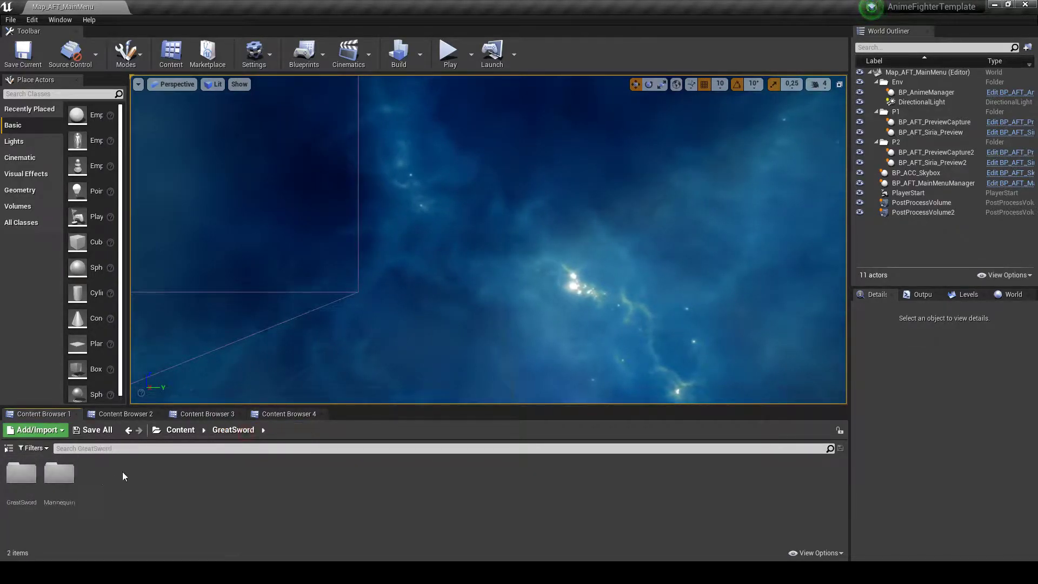
pyautogui.doubleClick(22, 500)
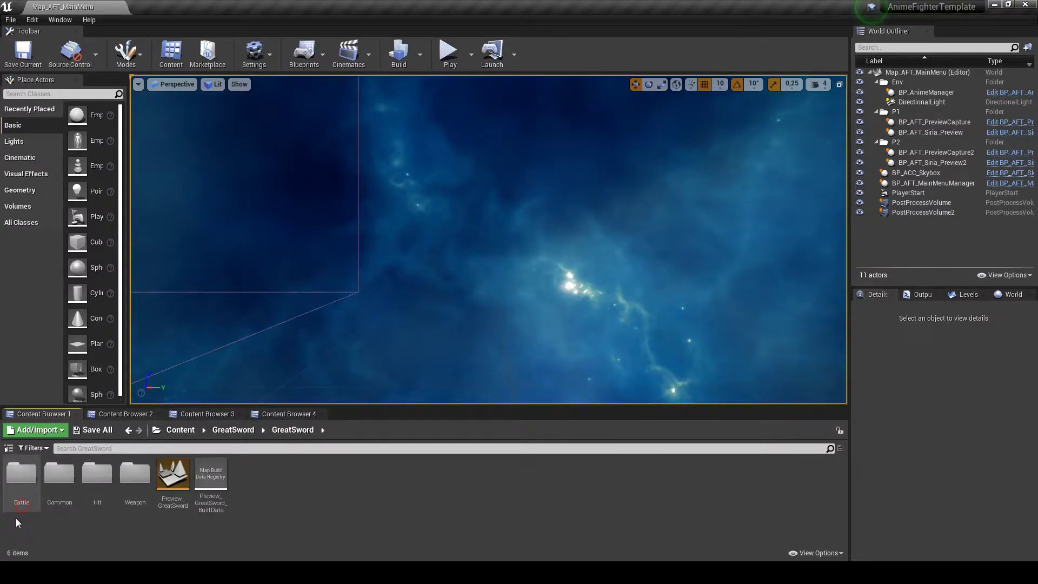
pyautogui.doubleClick(60, 486)
pyautogui.click(293, 430)
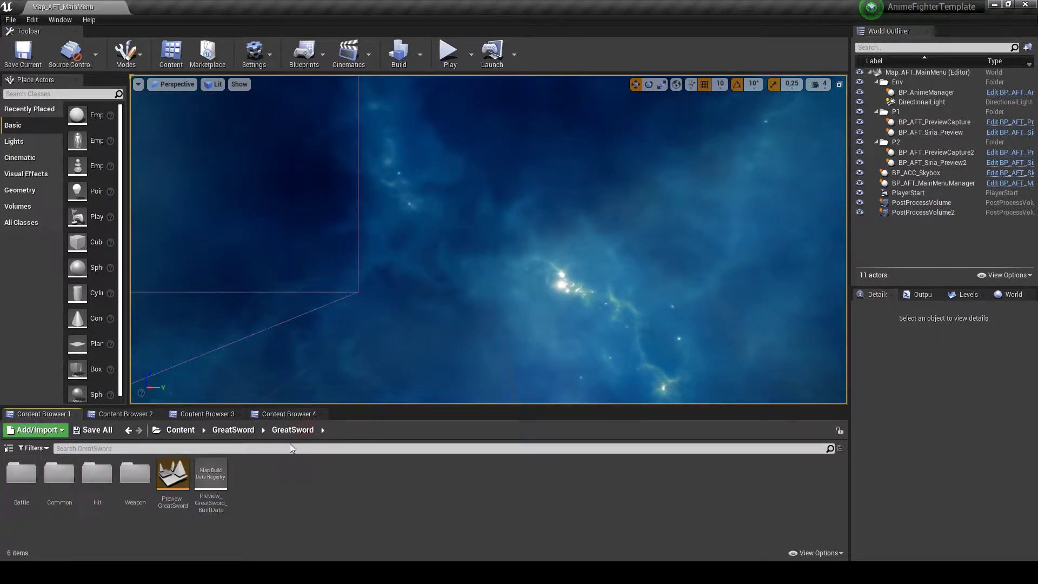
pyautogui.write('Idle')
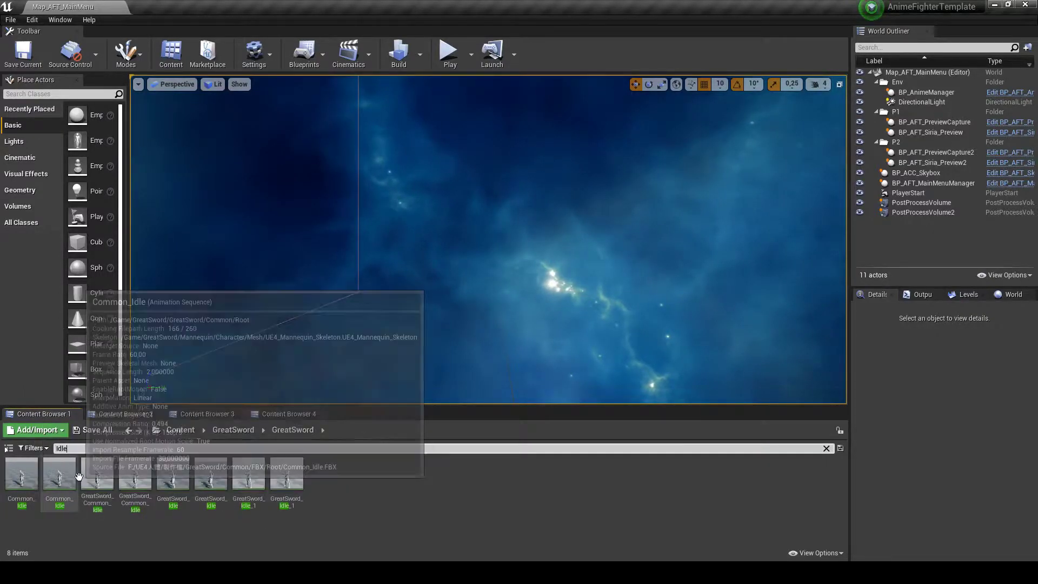
pyautogui.doubleClick(171, 475)
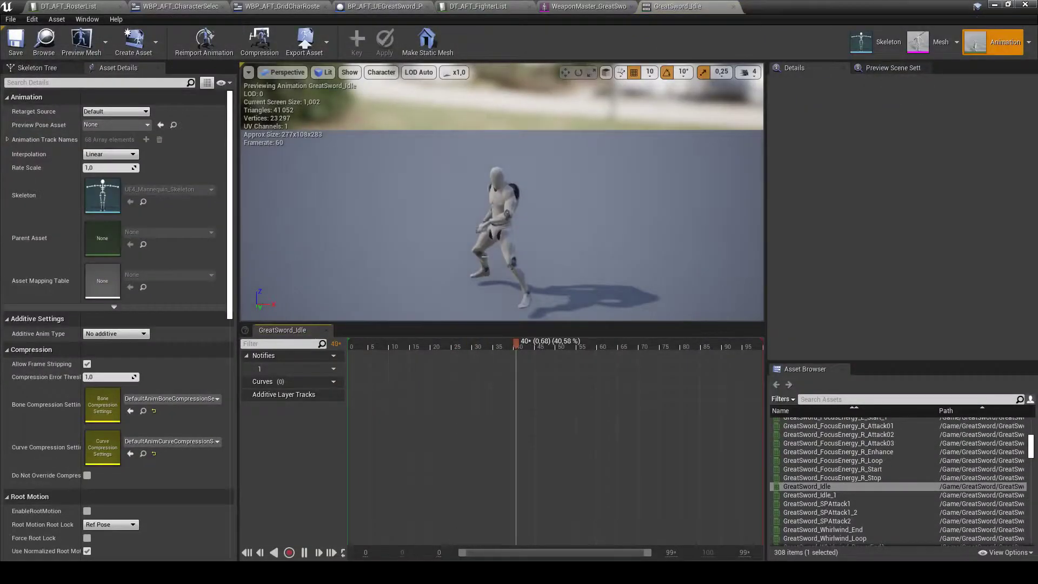
# Set BodyMesh's Anim to Play to GreatSword_Idle in BP_AFT_UEGreatSword_Preview and compile the blueprint
pyautogui.click(381, 7)
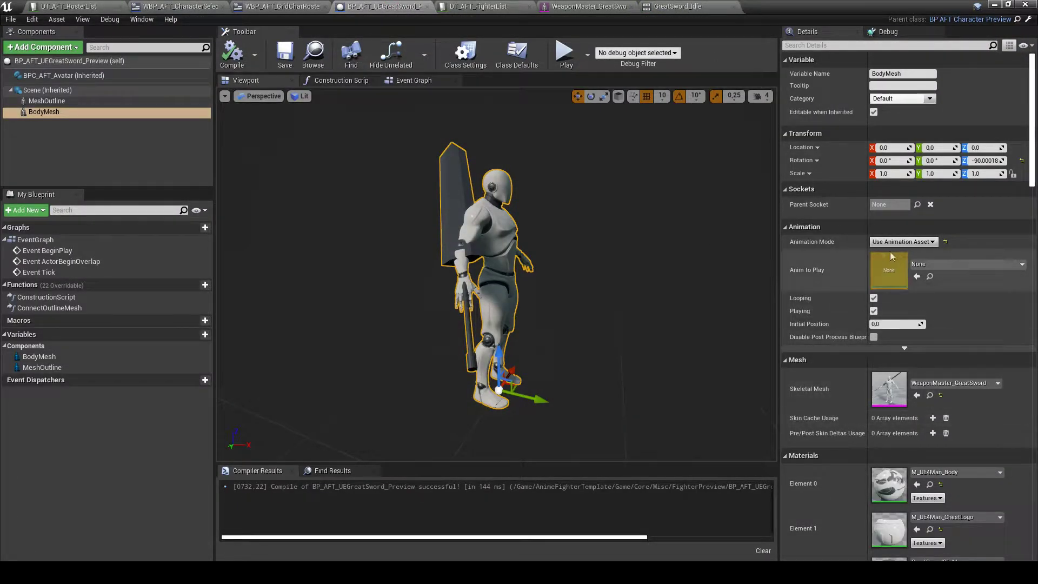
pyautogui.click(945, 266)
pyautogui.write('GreatSw')
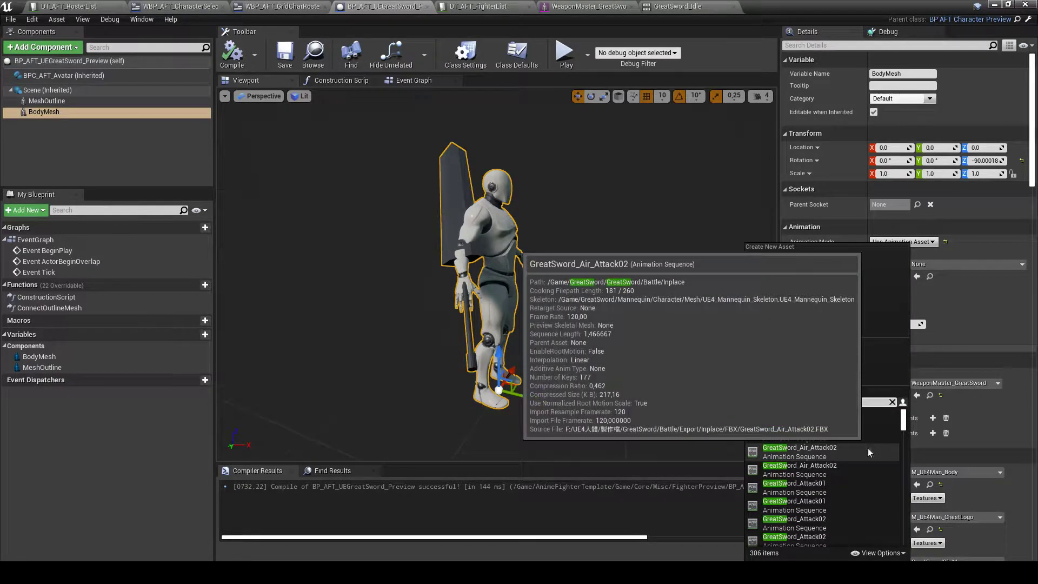
pyautogui.write('ord_id')
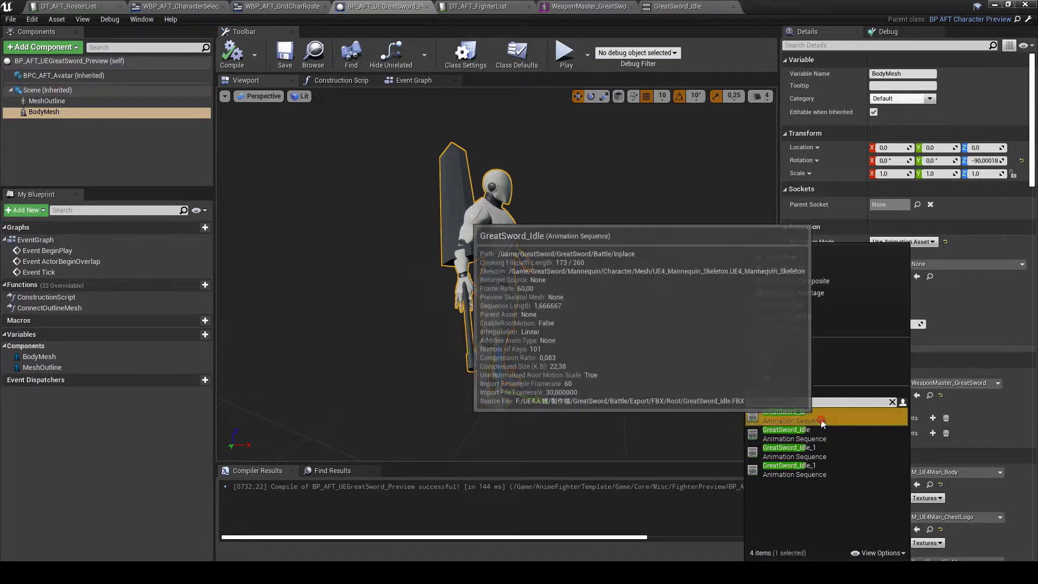
pyautogui.click(811, 433)
pyautogui.click(231, 63)
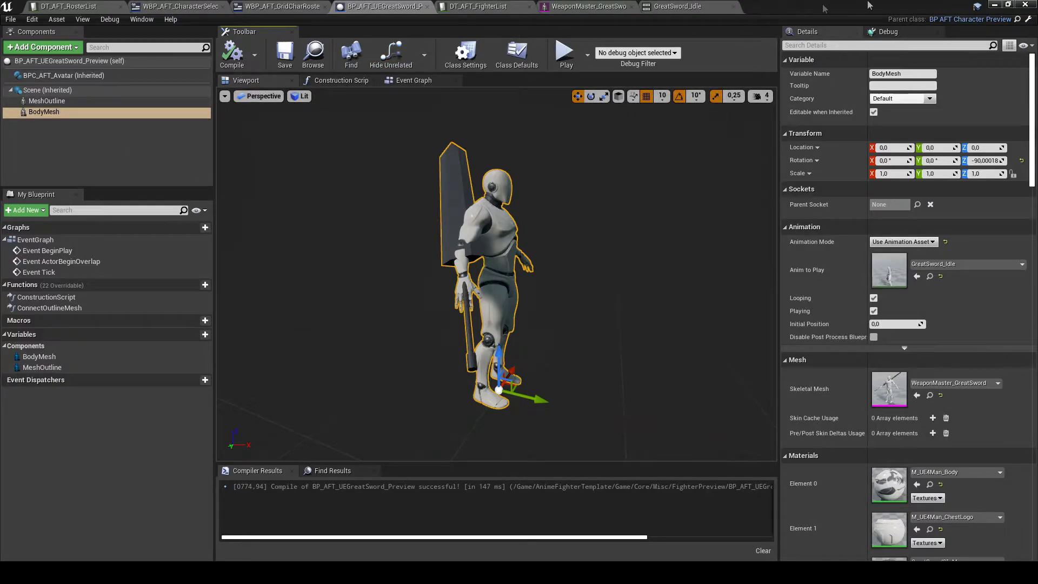
# Play the main menu map, enter Versus mode, and choose UE4 Great Sword for player 1 to check its preview
pyautogui.click(997, 5)
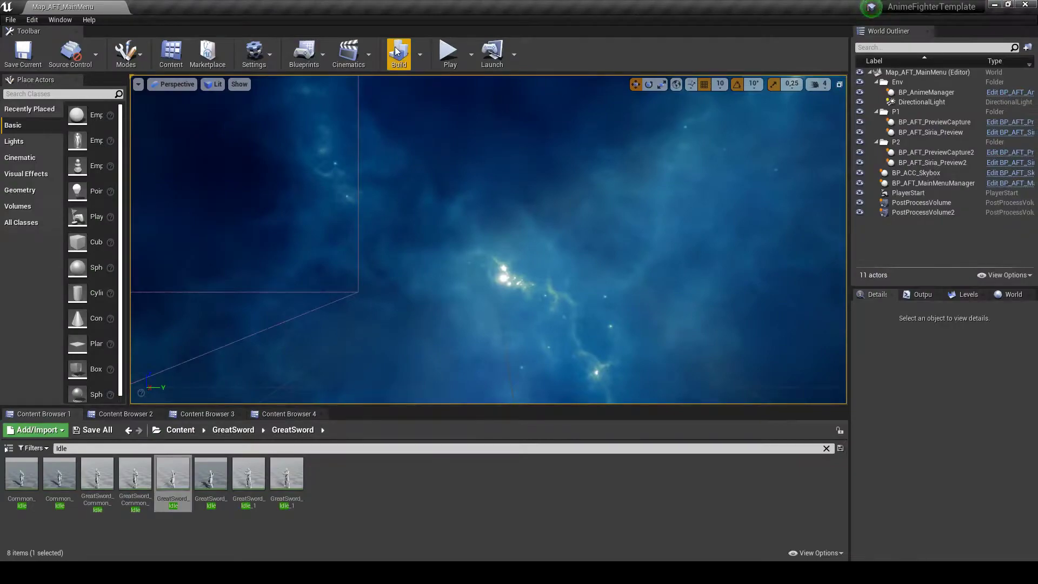
pyautogui.click(444, 50)
pyautogui.press('Down')
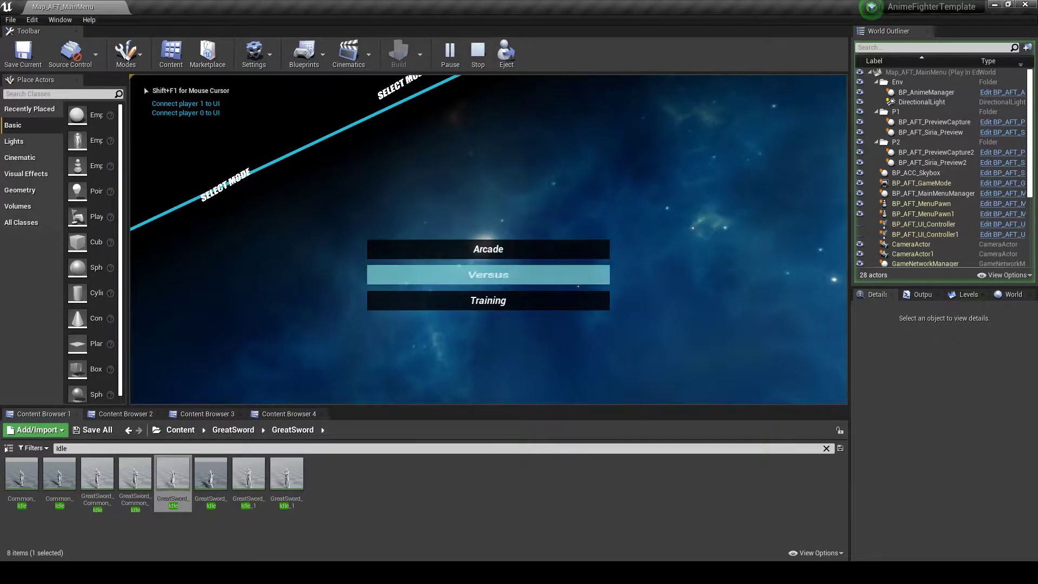
pyautogui.press('Return')
pyautogui.press('Left')
pyautogui.press('Return')
pyautogui.press('Return')
pyautogui.press('Return')
pyautogui.press('Left')
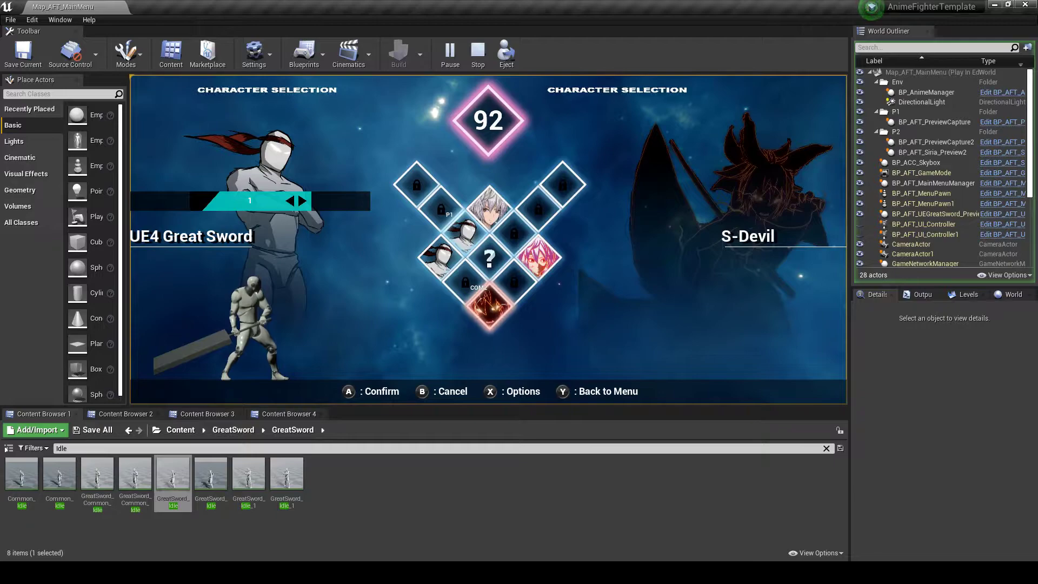
# Cancel the fighter choice, try another roster card, choose UE4 Great Sword again to recheck its preview, and end the play session
pyautogui.press('BackSpace')
pyautogui.press('Up')
pyautogui.press('Right')
pyautogui.press('Return')
pyautogui.press('BackSpace')
pyautogui.press('Left')
pyautogui.press('Return')
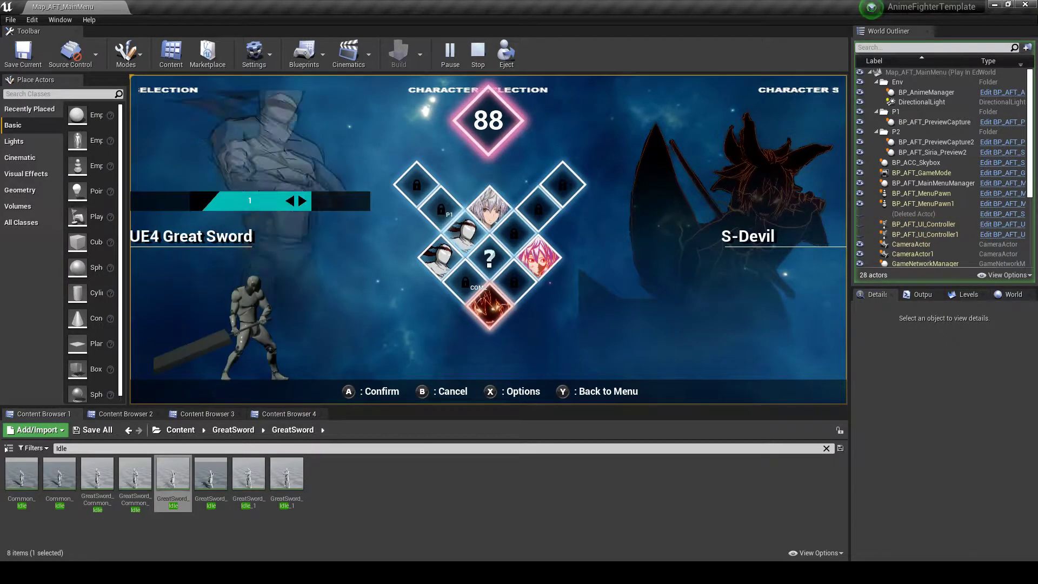
pyautogui.press('Right')
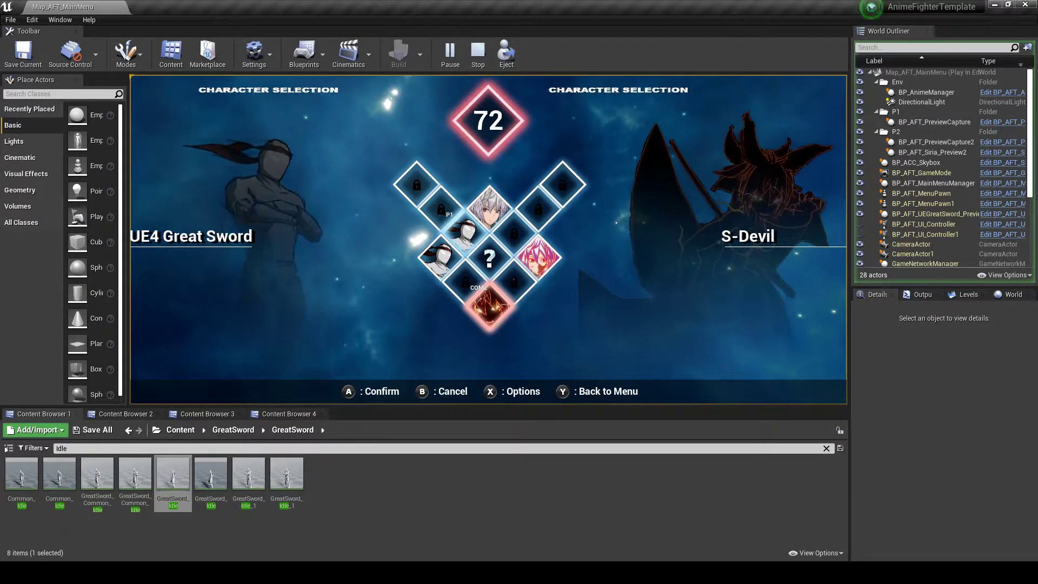
pyautogui.press('Escape')
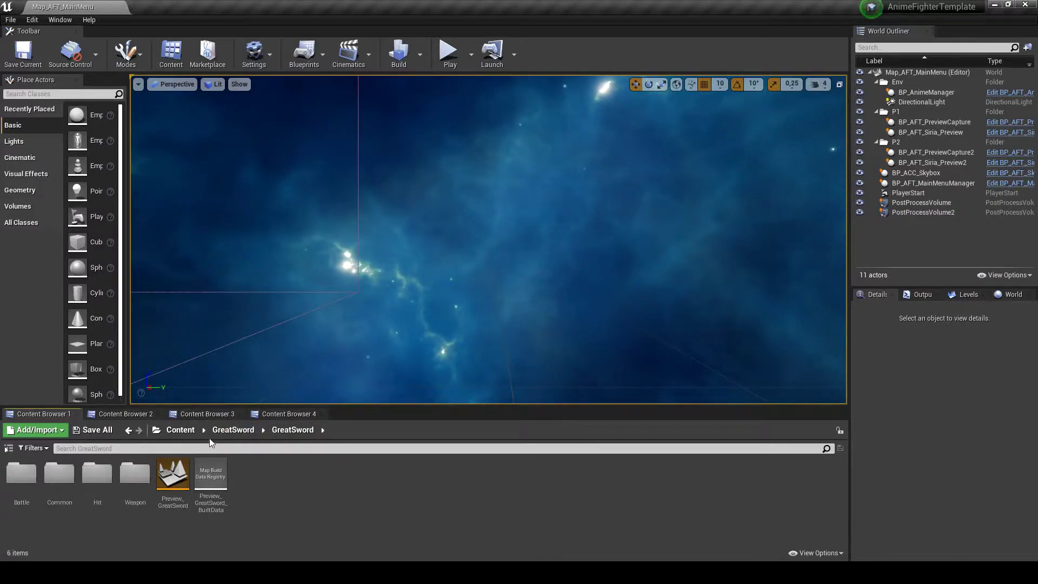
# Open the Map_AFT_Stg_TrainingRoom level from the AnimeFighterTemplate/Game/Map/Stages/Training folder
pyautogui.click(290, 413)
pyautogui.click(181, 430)
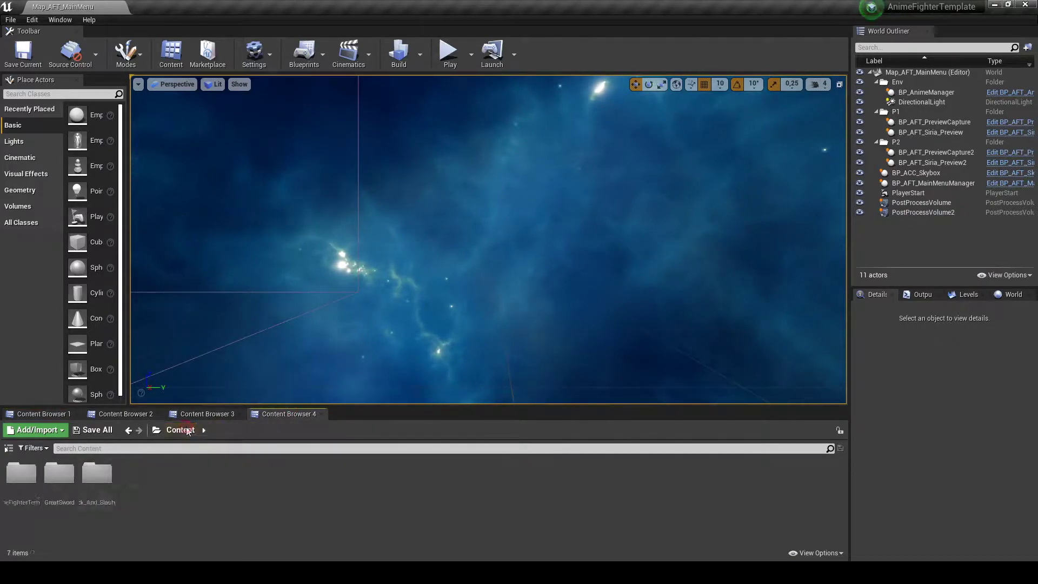
pyautogui.doubleClick(16, 484)
pyautogui.doubleClick(19, 481)
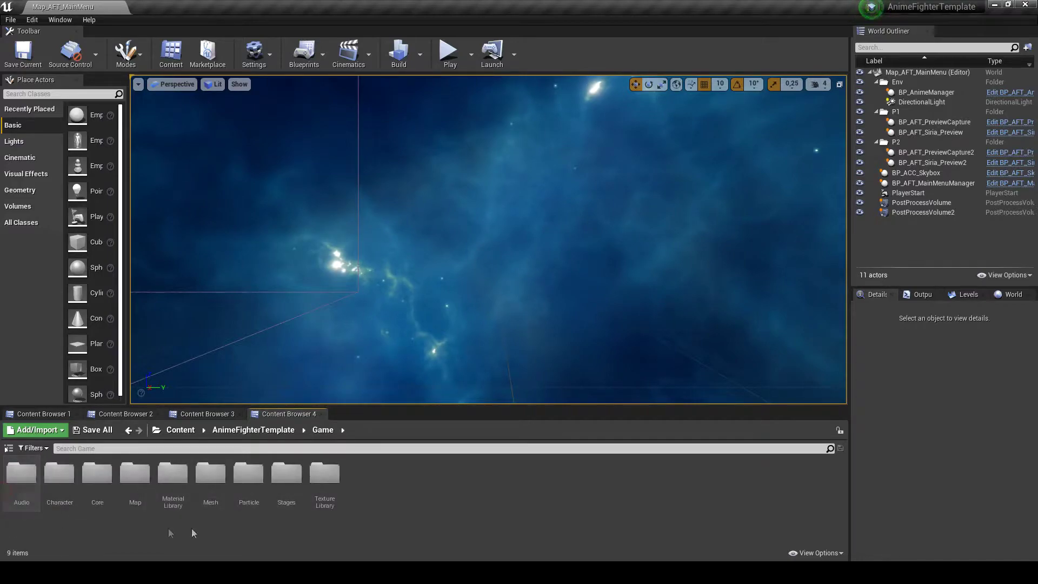
pyautogui.doubleClick(135, 478)
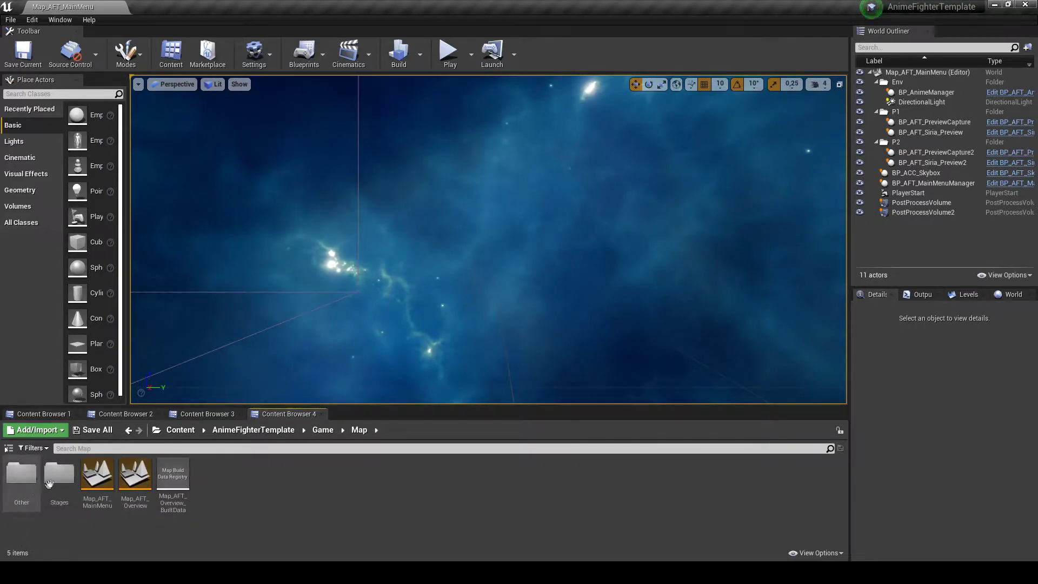
pyautogui.doubleClick(59, 494)
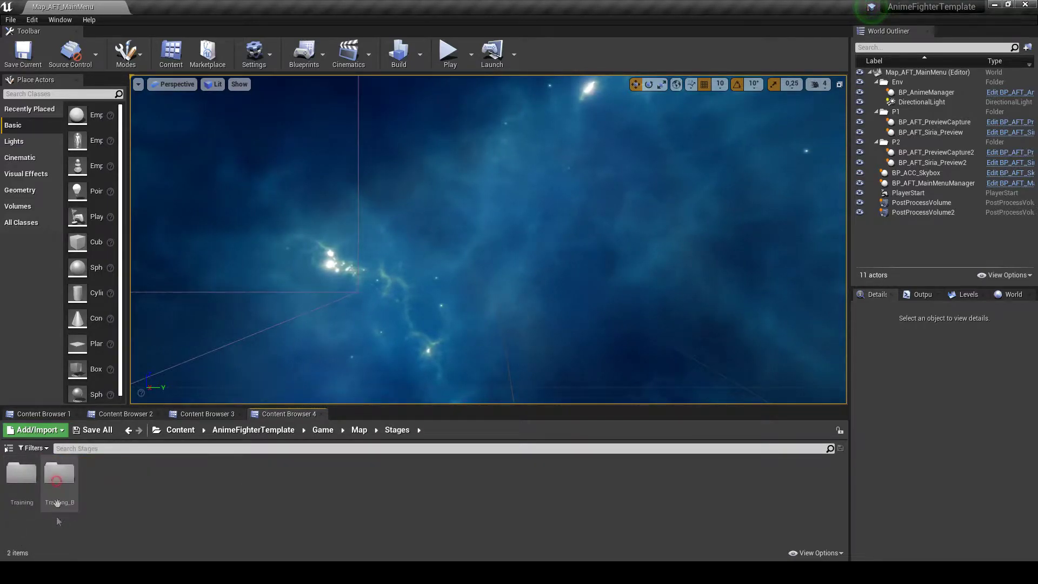
pyautogui.doubleClick(22, 476)
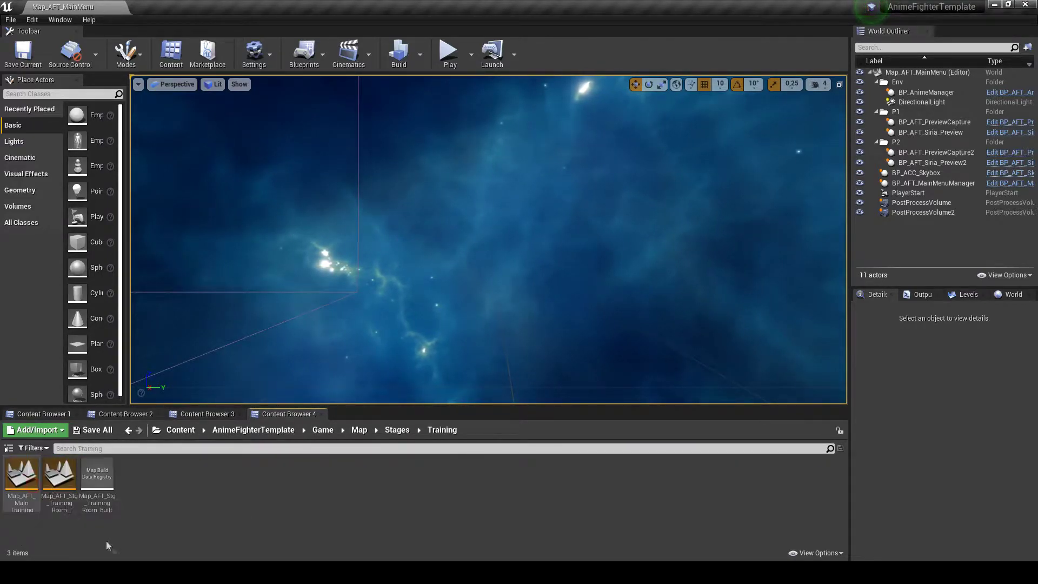
pyautogui.doubleClick(55, 495)
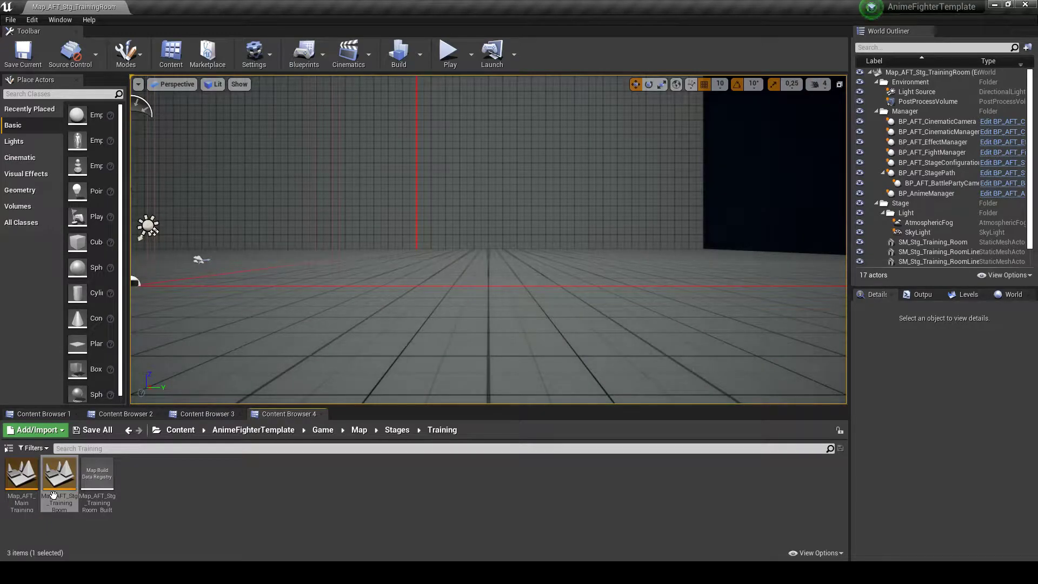
# Select the BP_AFT_StageConfiguration actor in the level and expand its debug Configuration settings
pyautogui.moveTo(519, 249); pyautogui.dragTo(403, 235, button='middle')
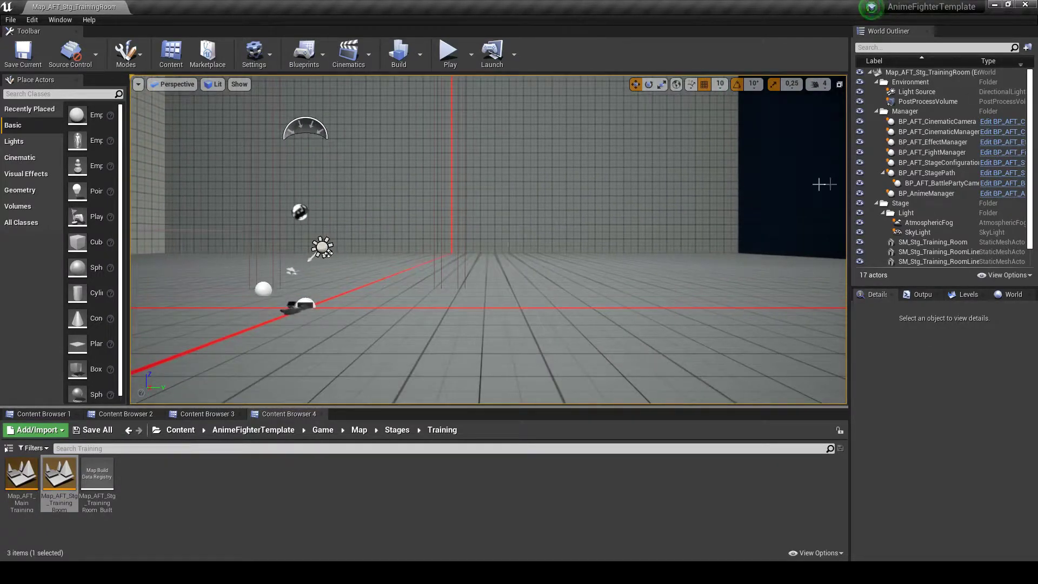
pyautogui.click(931, 163)
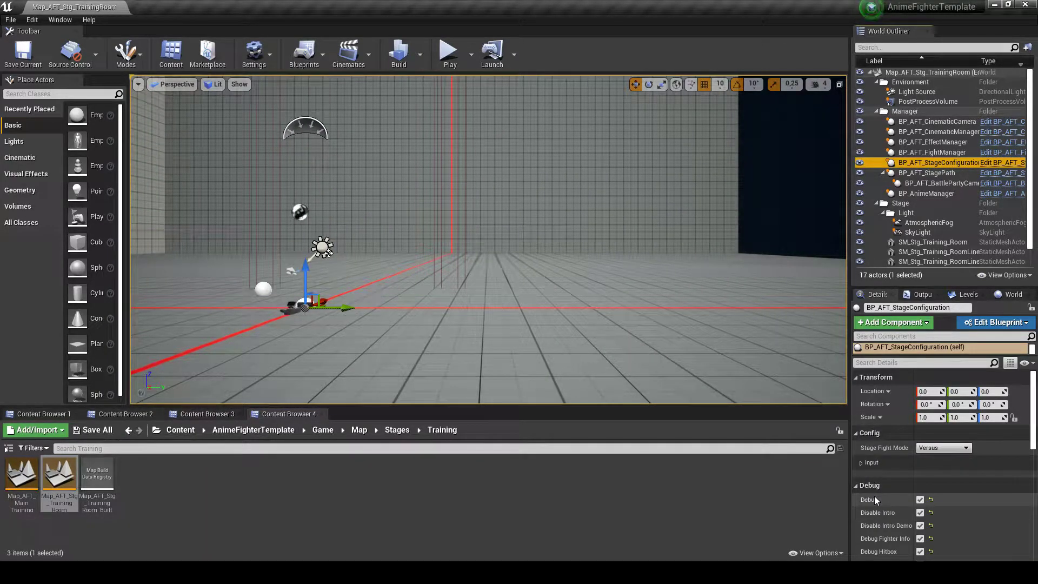
pyautogui.scroll(-3, 870, 475)
pyautogui.scroll(-3, 869, 473)
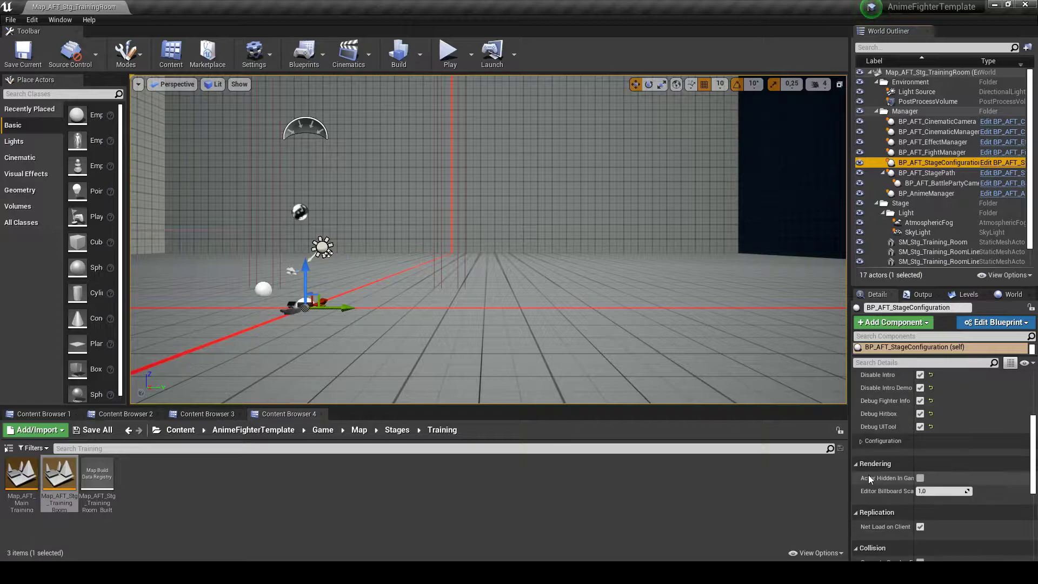
pyautogui.click(861, 441)
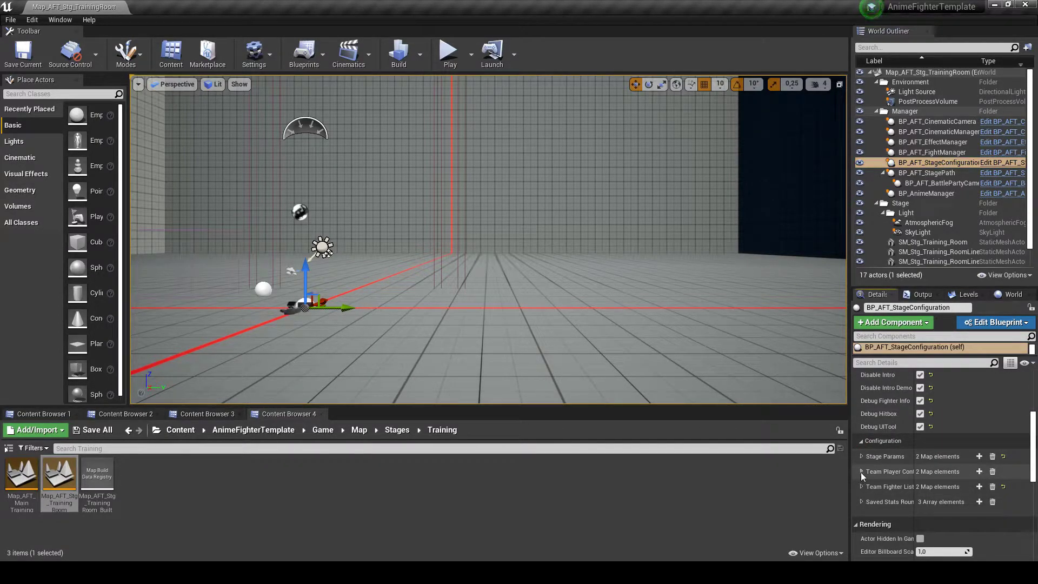
pyautogui.press('f')
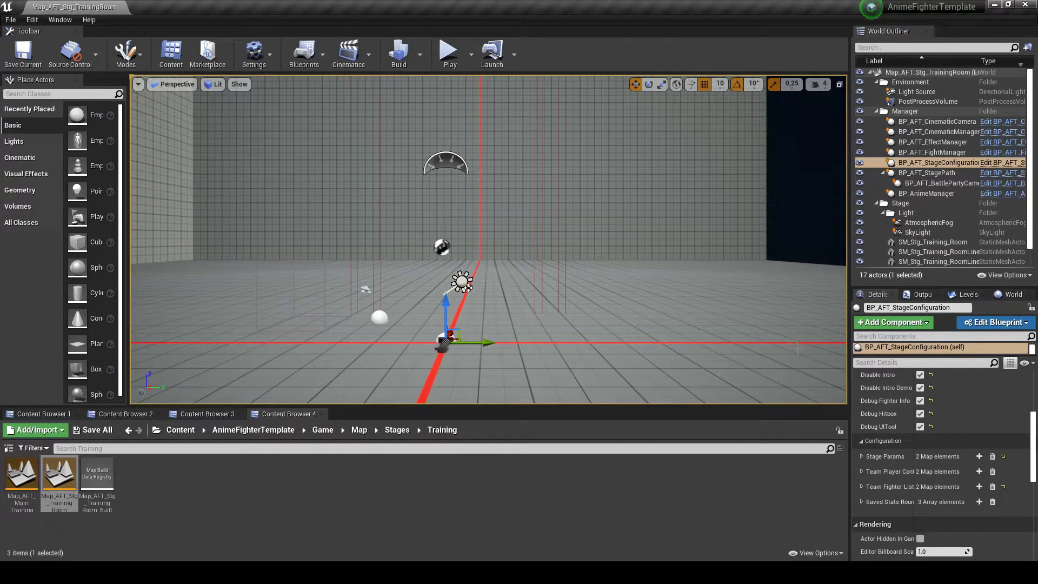
# In Team Fighter List entry 0, set the first selected character's CharId to 5 and save the level
pyautogui.click(862, 472)
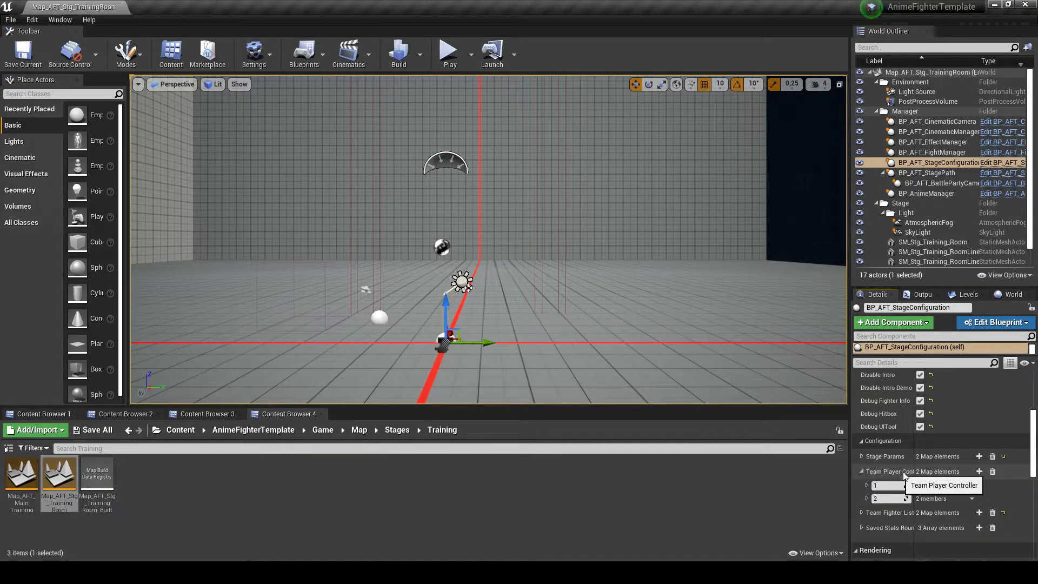
pyautogui.click(861, 512)
pyautogui.scroll(-2, 865, 503)
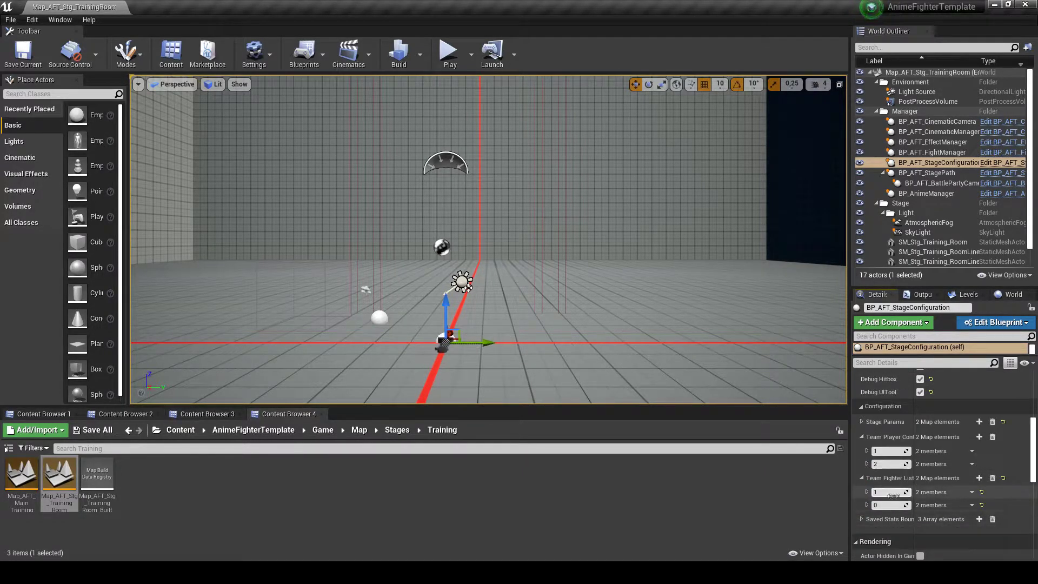
pyautogui.click(864, 504)
pyautogui.scroll(-2, 864, 505)
pyautogui.click(871, 479)
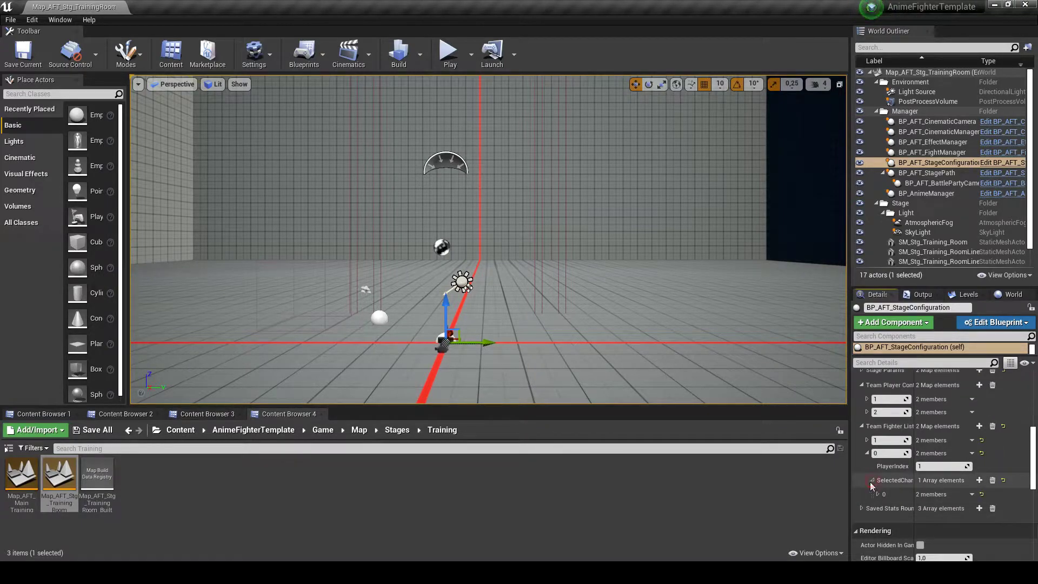
pyautogui.click(878, 494)
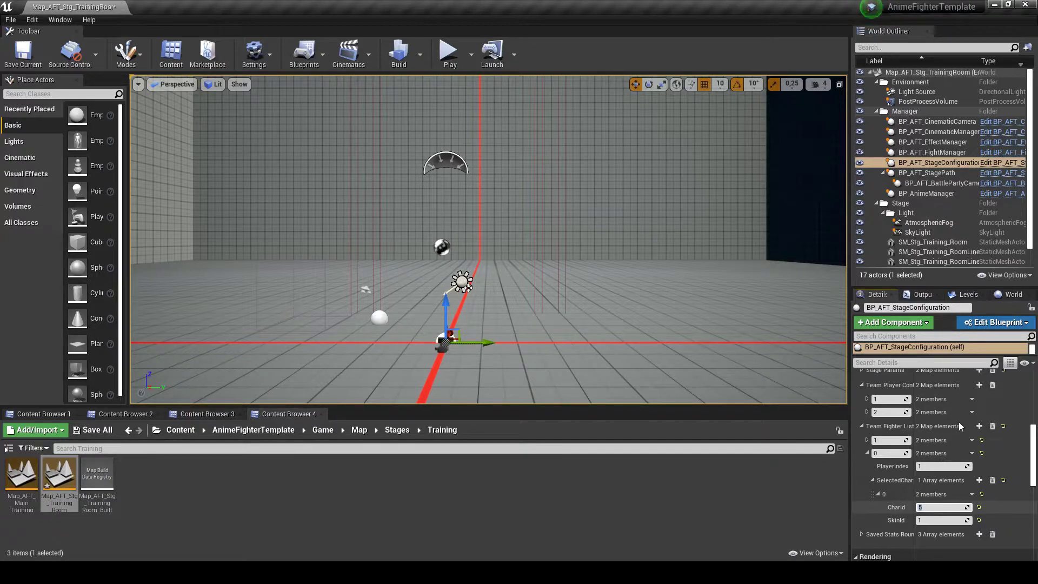
pyautogui.click(18, 66)
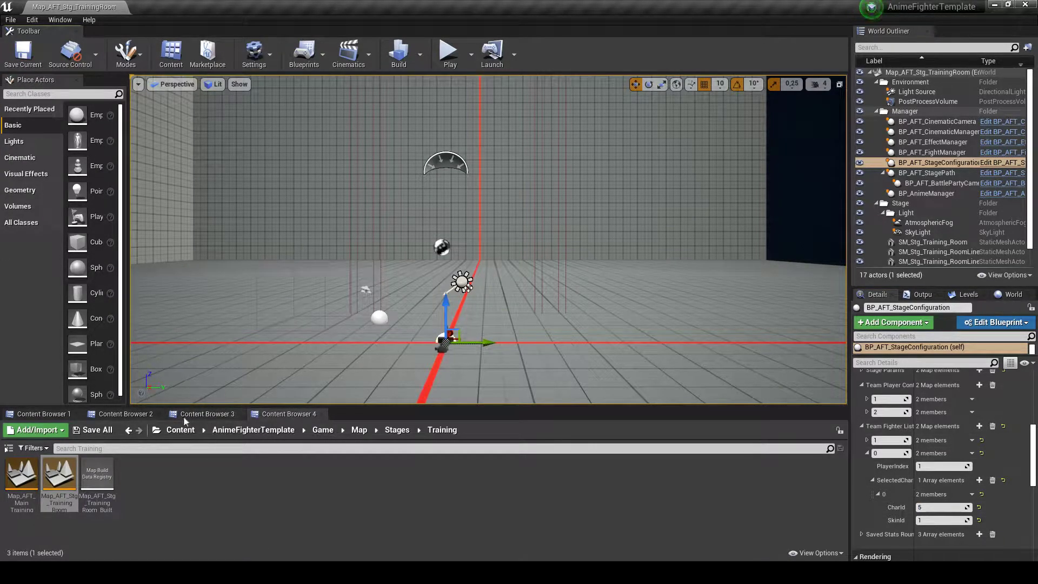
# Play-test the training room fight, end the session, and check the UE4 GreatSword row's FighterClass in DT_AFT_FighterList
pyautogui.click(449, 51)
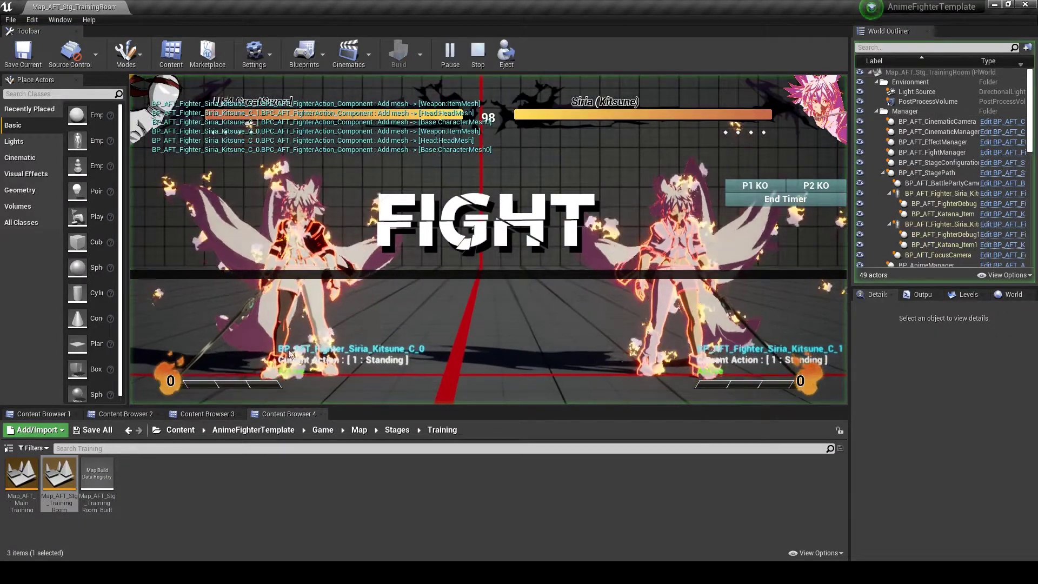
pyautogui.press('Escape')
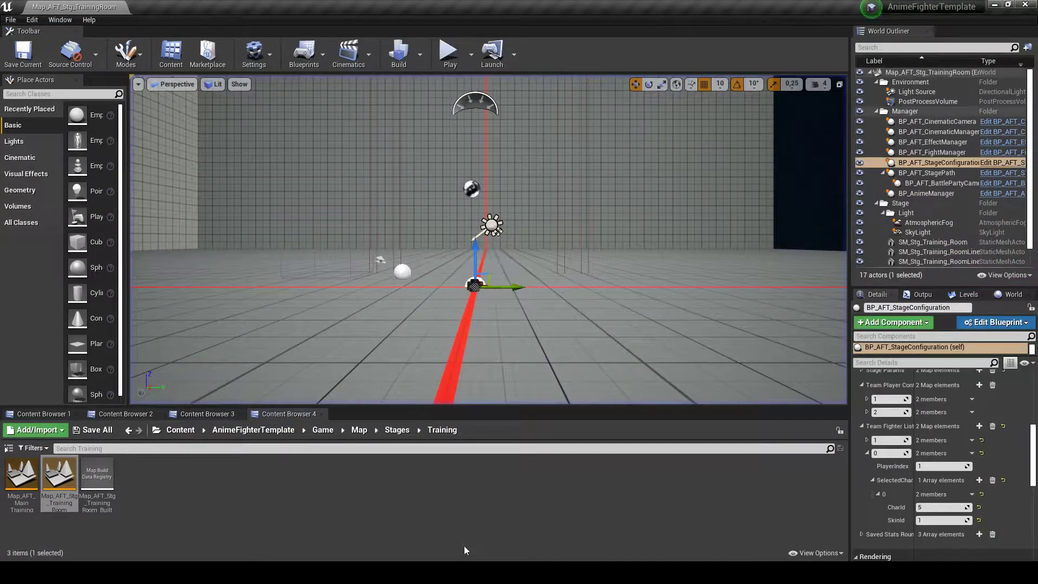
pyautogui.moveTo(403, 559)
pyautogui.click(437, 517)
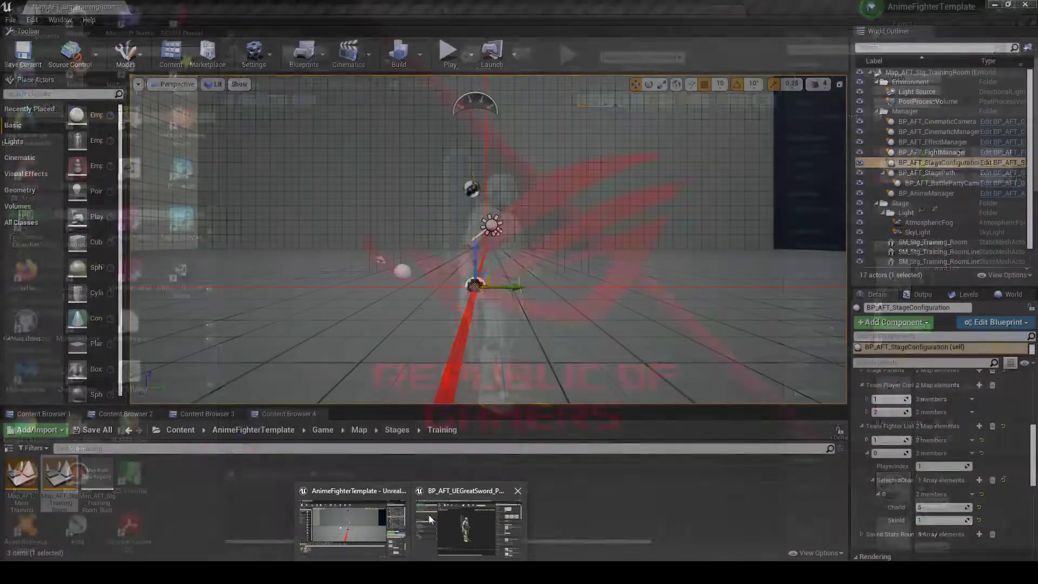
pyautogui.click(491, 8)
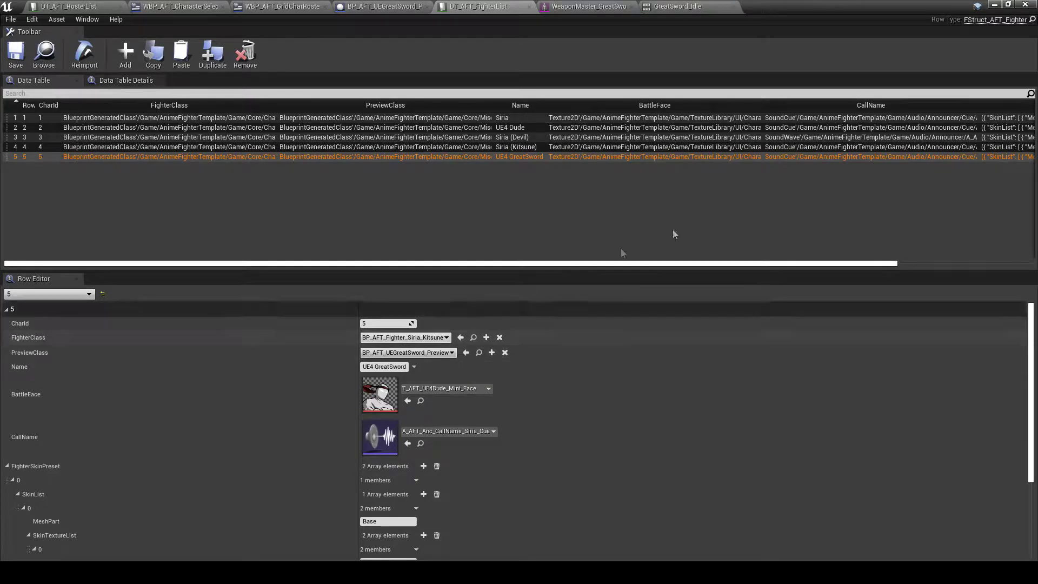
pyautogui.click(994, 4)
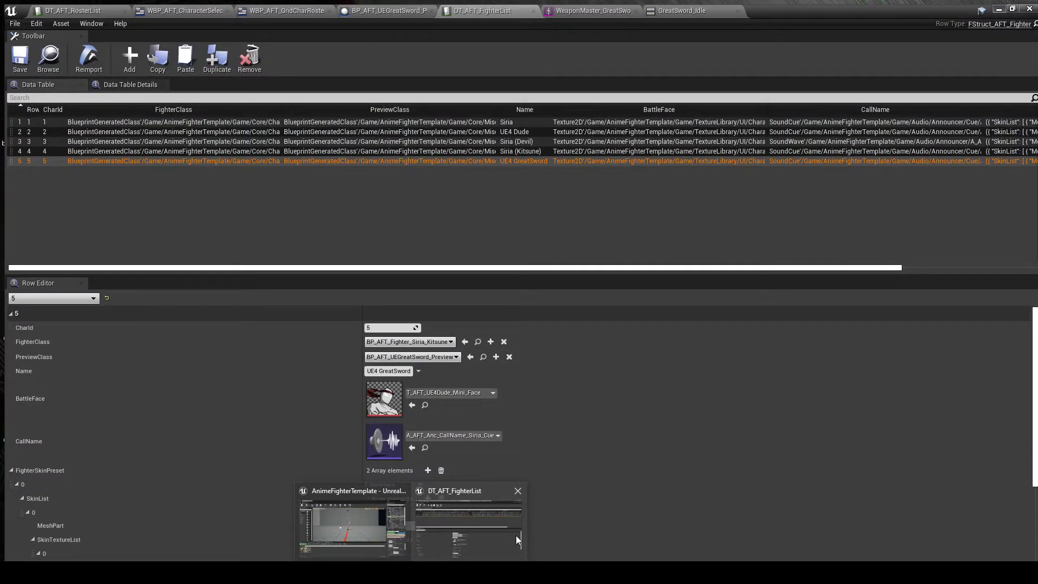
pyautogui.click(515, 535)
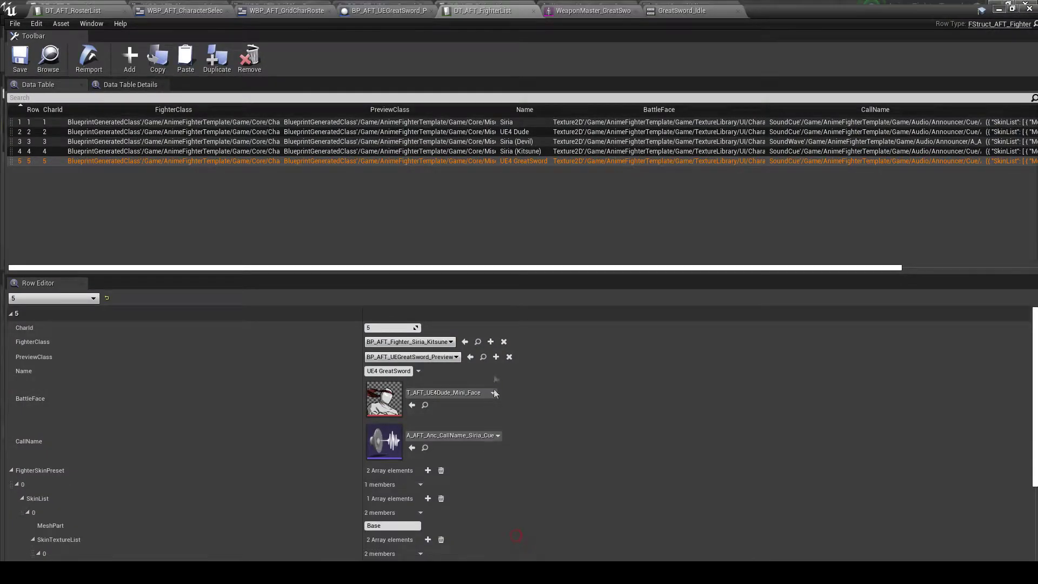
pyautogui.click(994, 5)
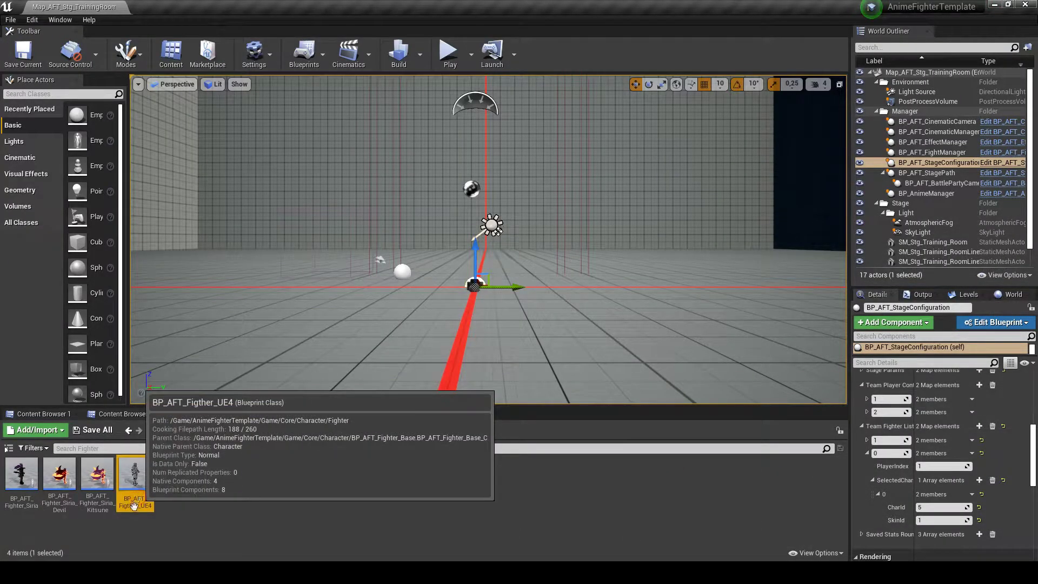
# Duplicate BP_AFT_Figther_UE4 in the Core/Character/Fighter folder as BP_AFT_Figther_GreatSword and open the new blueprint
pyautogui.rightClick(132, 500)
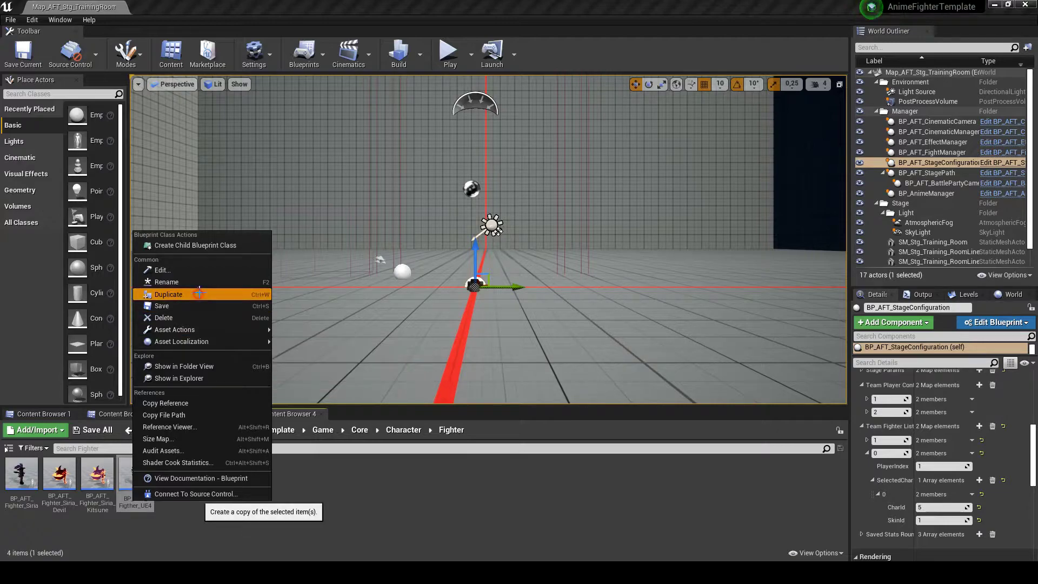
pyautogui.click(196, 293)
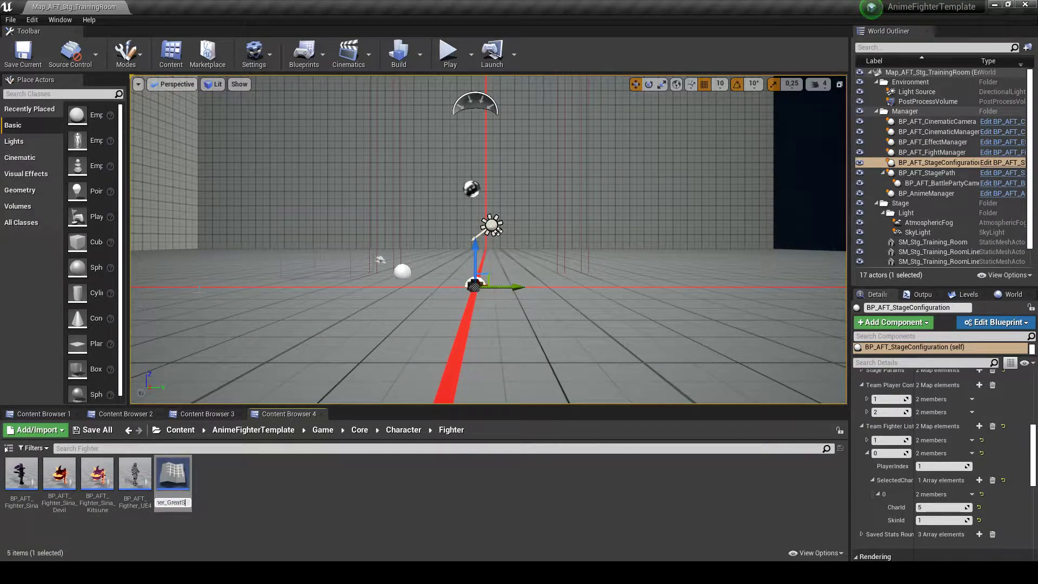
pyautogui.write('GreatSword')
pyautogui.press('Return')
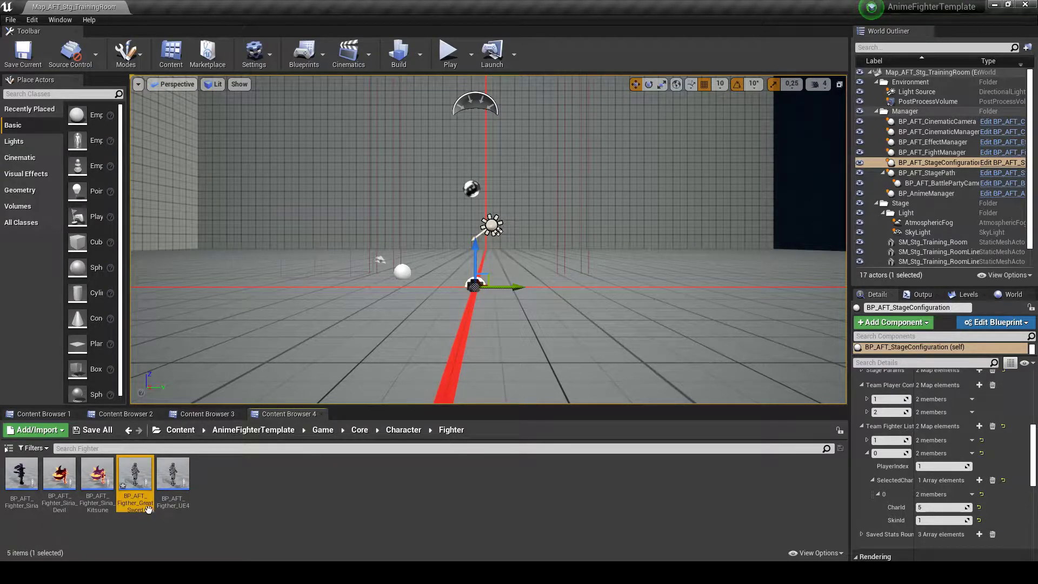
pyautogui.doubleClick(148, 508)
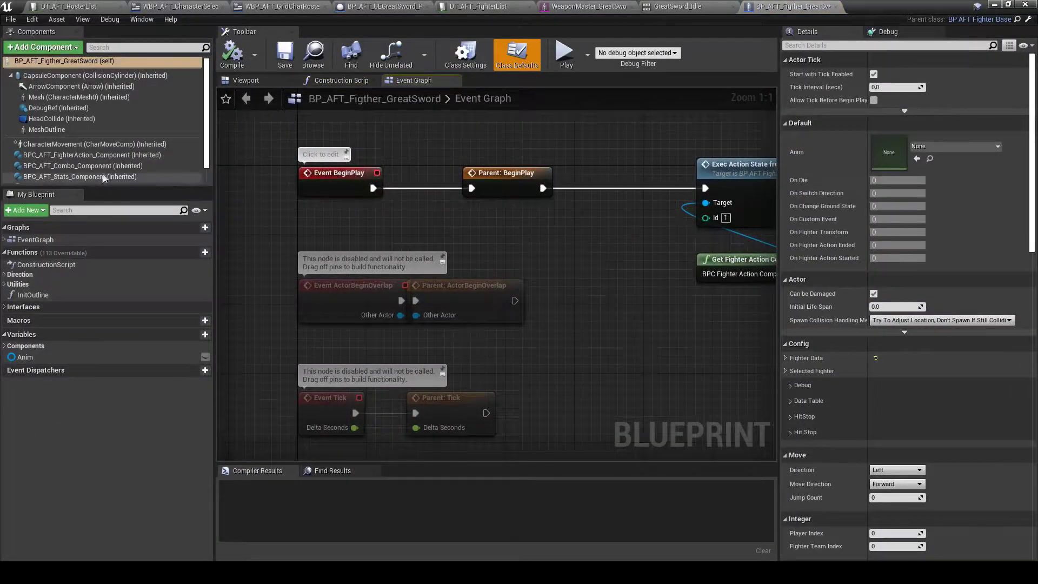
# Select BPC_AFT_FighterAction_Component in the Great Sword fighter and expand its Action and Data config settings
pyautogui.click(89, 155)
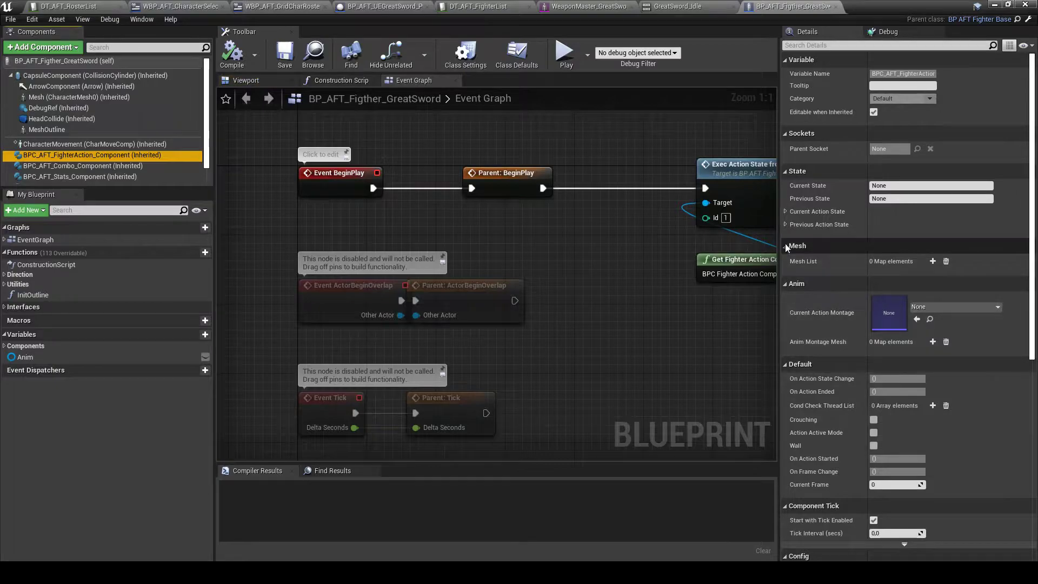
pyautogui.scroll(-5, 800, 252)
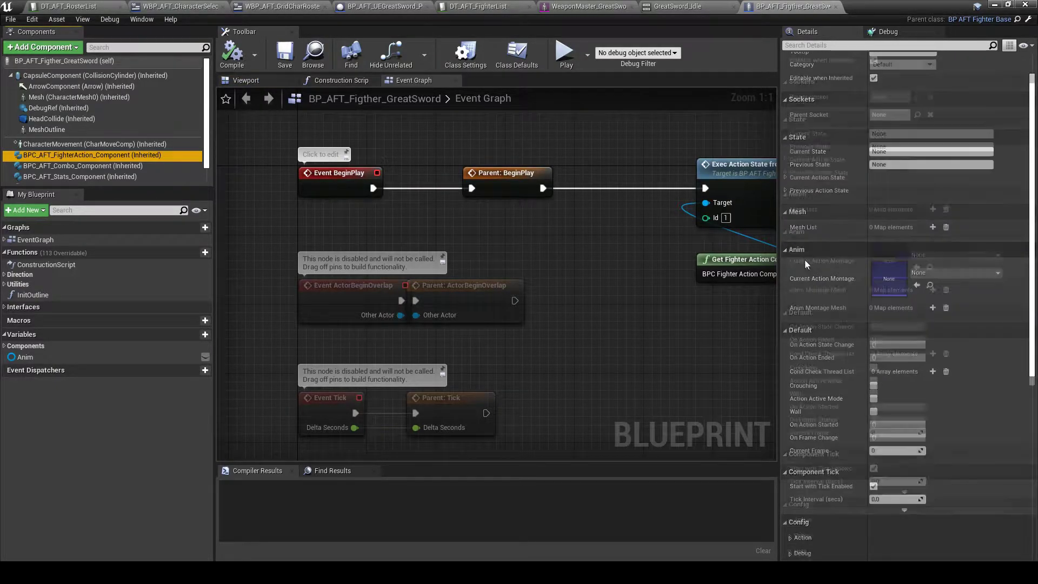
pyautogui.click(789, 450)
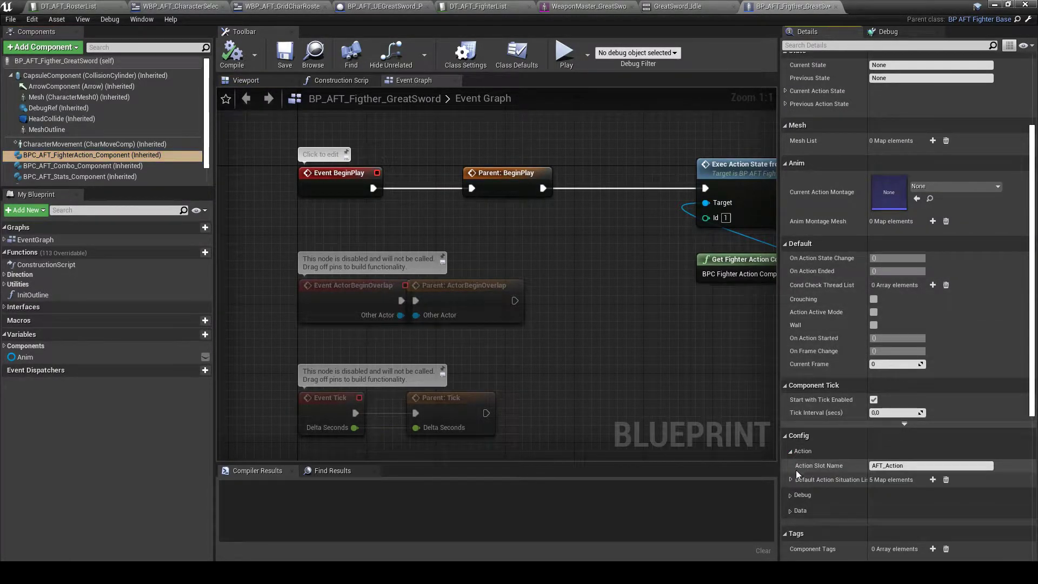
pyautogui.scroll(-1, 792, 478)
pyautogui.click(789, 477)
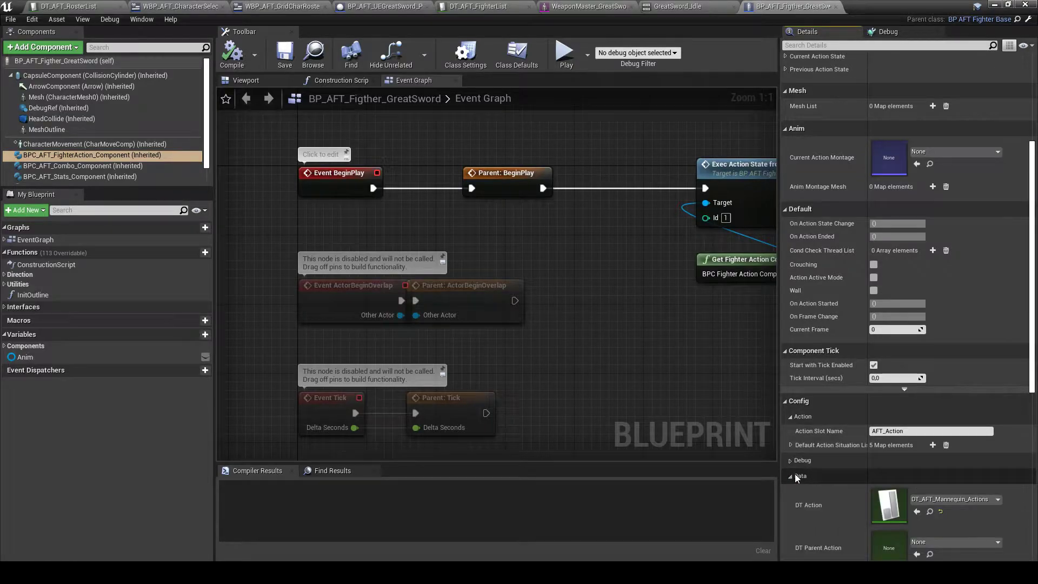
pyautogui.scroll(-2, 865, 470)
# Search the data tables available for DT Action for "Gre" and leave the current assignment in place
pyautogui.click(947, 447)
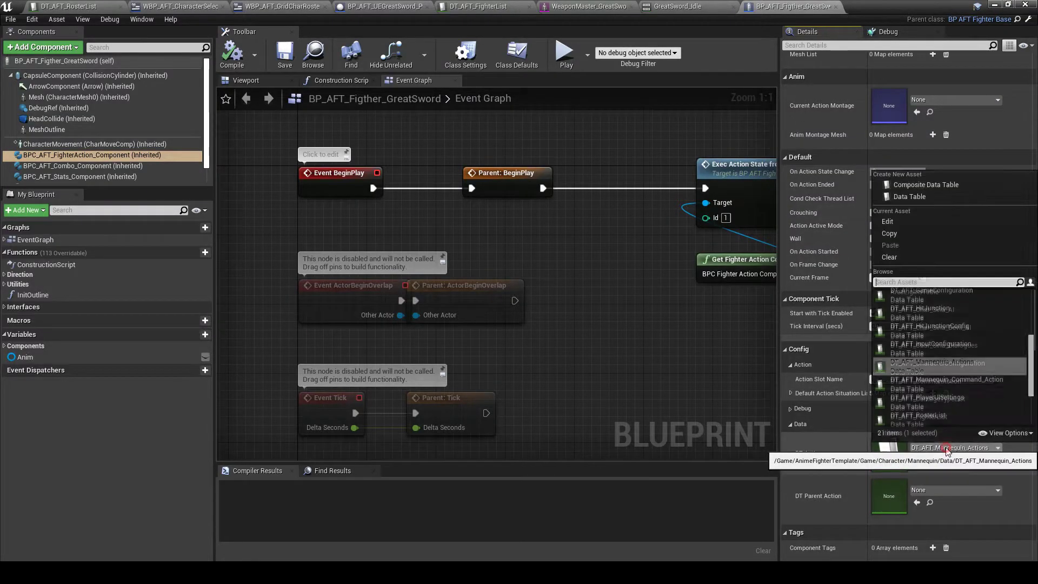
pyautogui.write('Gre')
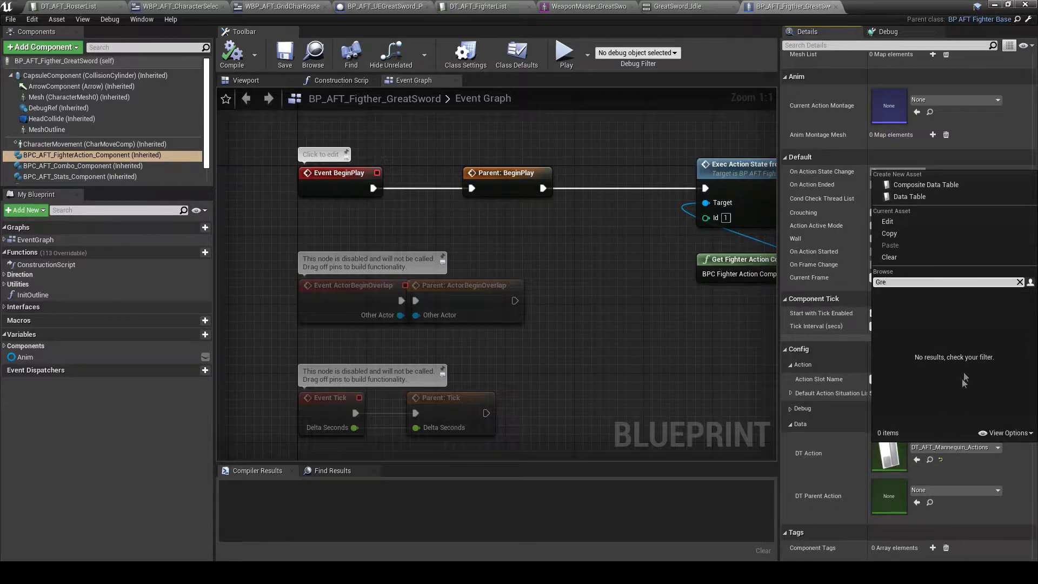
pyautogui.click(814, 413)
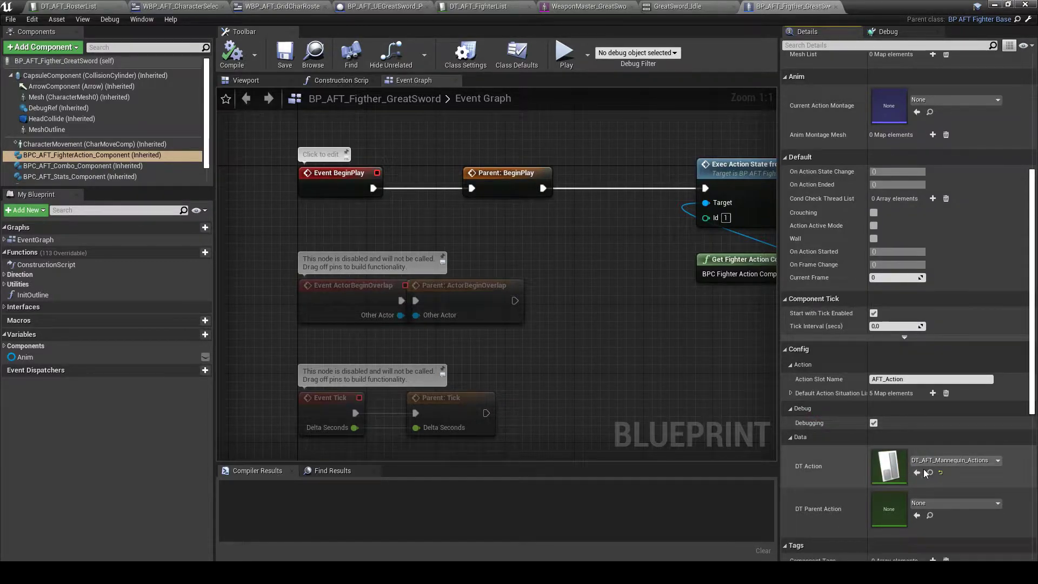
# Open the DT_AFT_Mannequin_Actions data table from the Mannequin character's Data folder
pyautogui.click(993, 4)
pyautogui.doubleClick(17, 485)
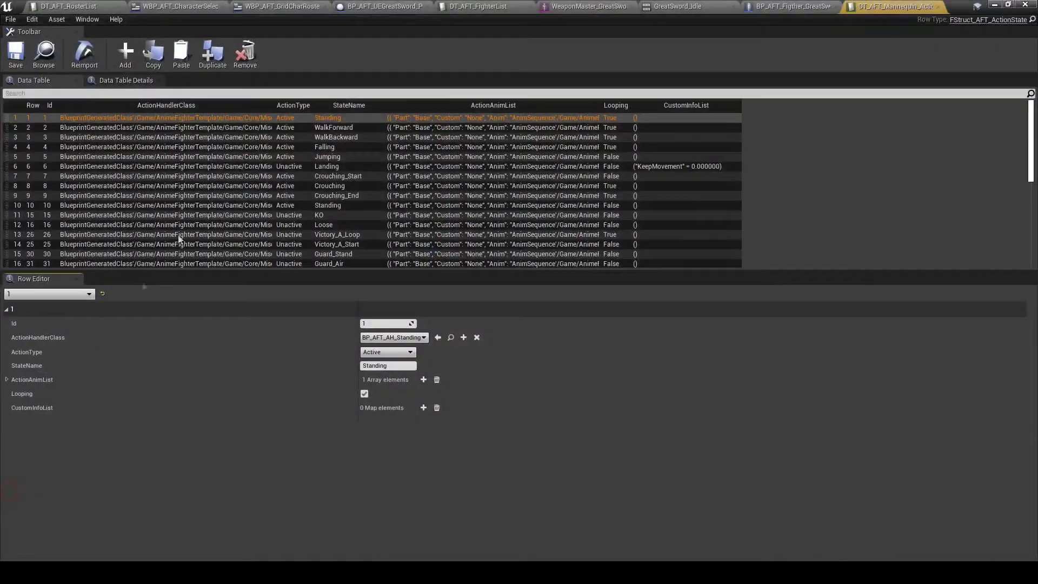
# Look through the Mannequin action rows and expand the Standing row's ActionAnimList down to its first animation entry
pyautogui.scroll(-5, 208, 176)
pyautogui.scroll(5, 200, 184)
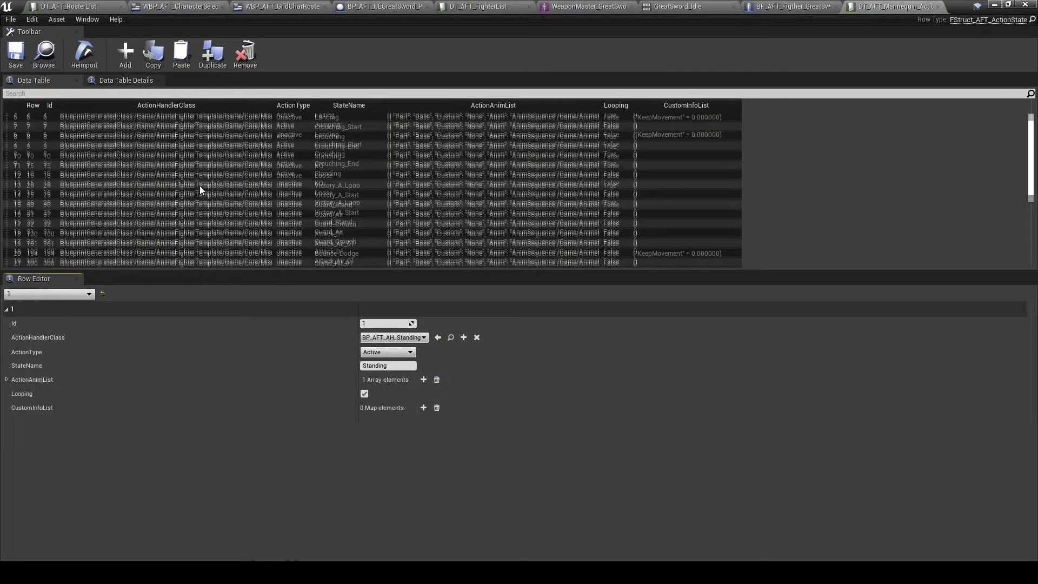
pyautogui.click(7, 379)
pyautogui.click(11, 394)
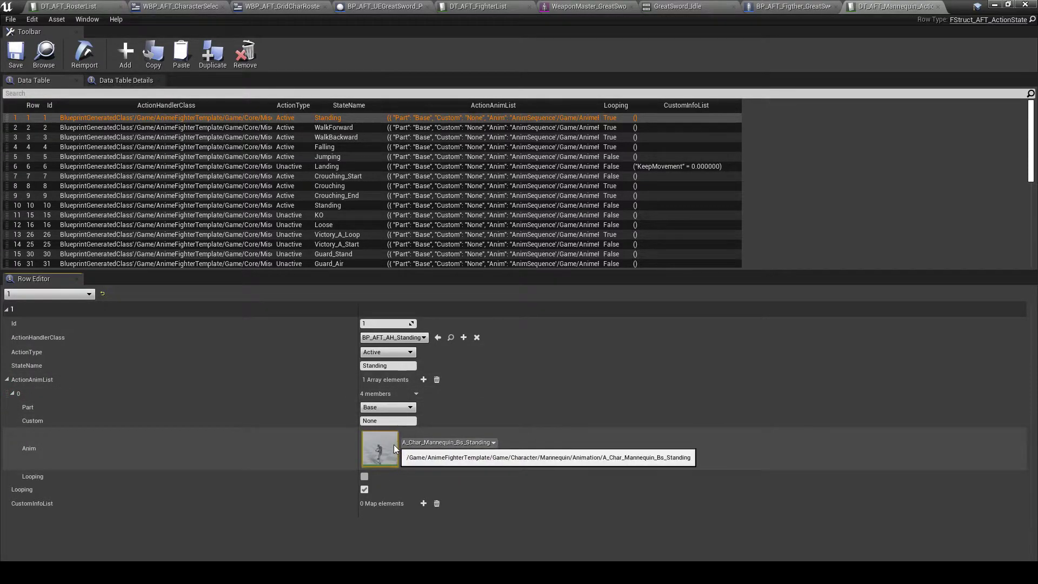
# Duplicate DT_AFT_Mannequin_Actions and move the copy into the UEGreatSword character's Data folder
pyautogui.click(995, 4)
pyautogui.hotkey('ctrl', 'c')
pyautogui.click(150, 495)
pyautogui.hotkey('ctrl', 'v')
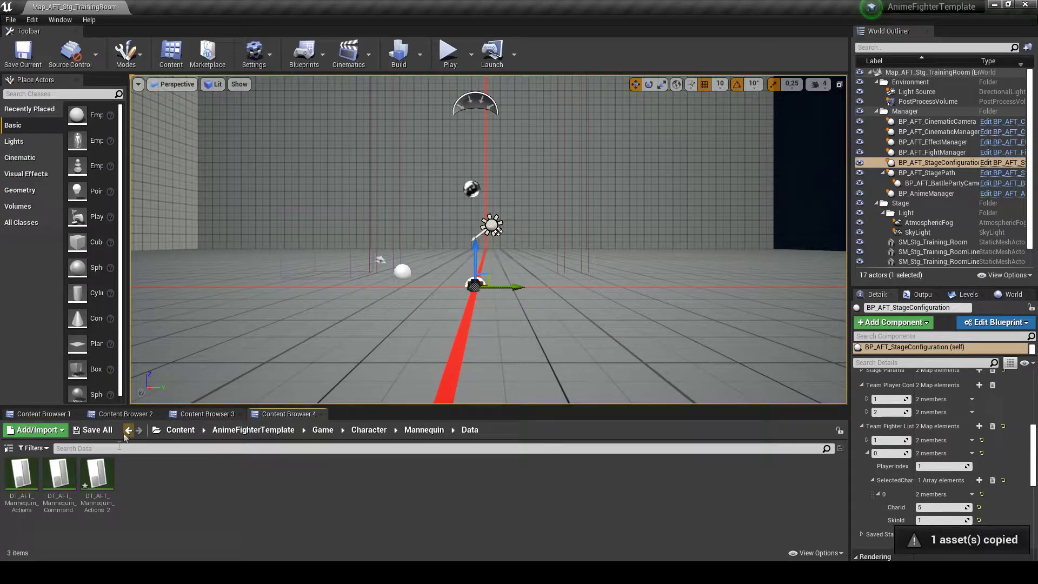
pyautogui.click(221, 414)
pyautogui.doubleClick(26, 485)
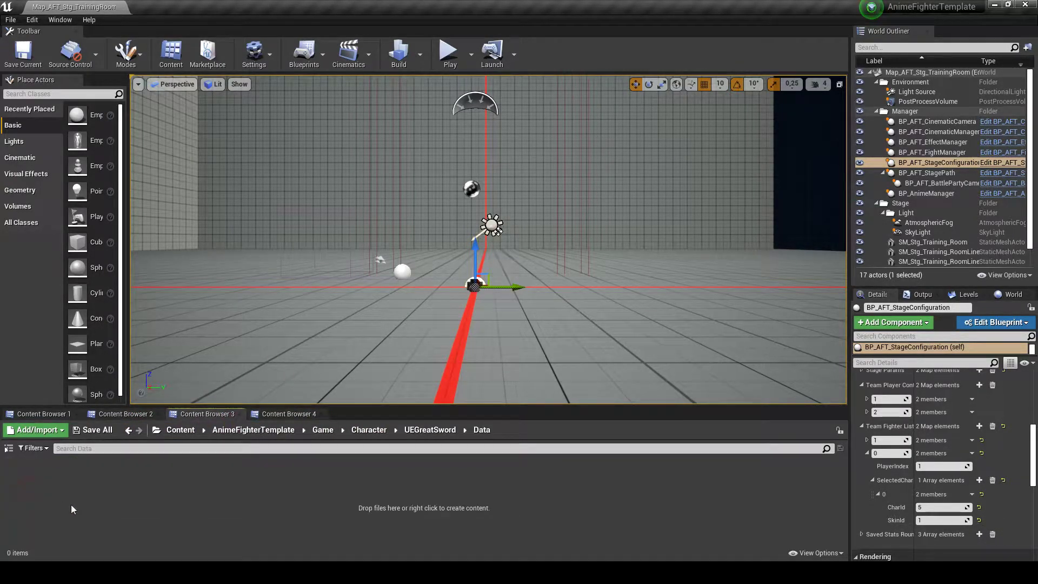
pyautogui.click(290, 414)
pyautogui.moveTo(97, 478); pyautogui.dragTo(223, 507)
pyautogui.click(249, 549)
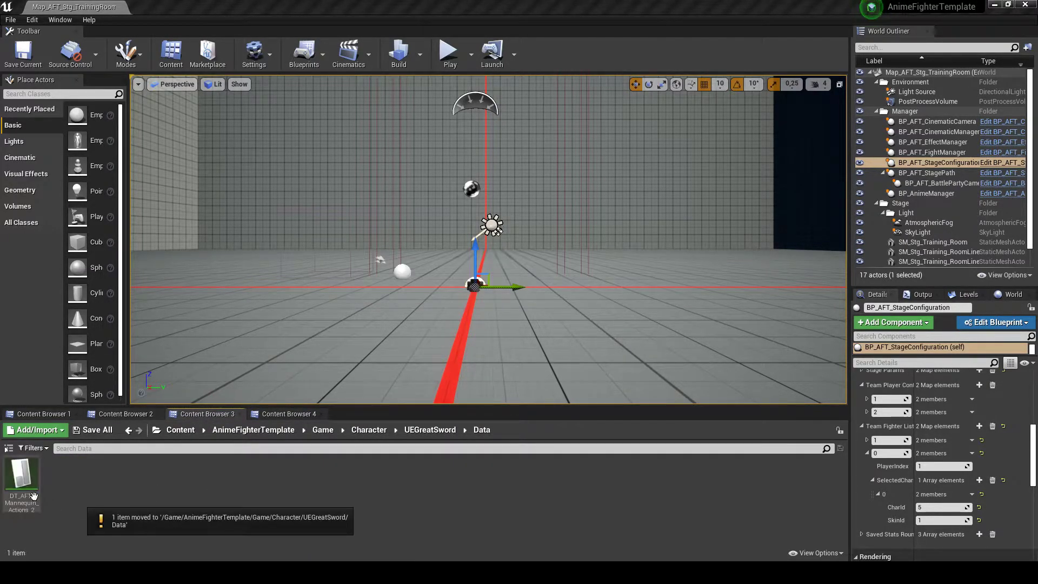
# Rename the copied action table DT_AFT_UEGreatSword_Actions and open it
pyautogui.click(32, 497)
pyautogui.press('F2')
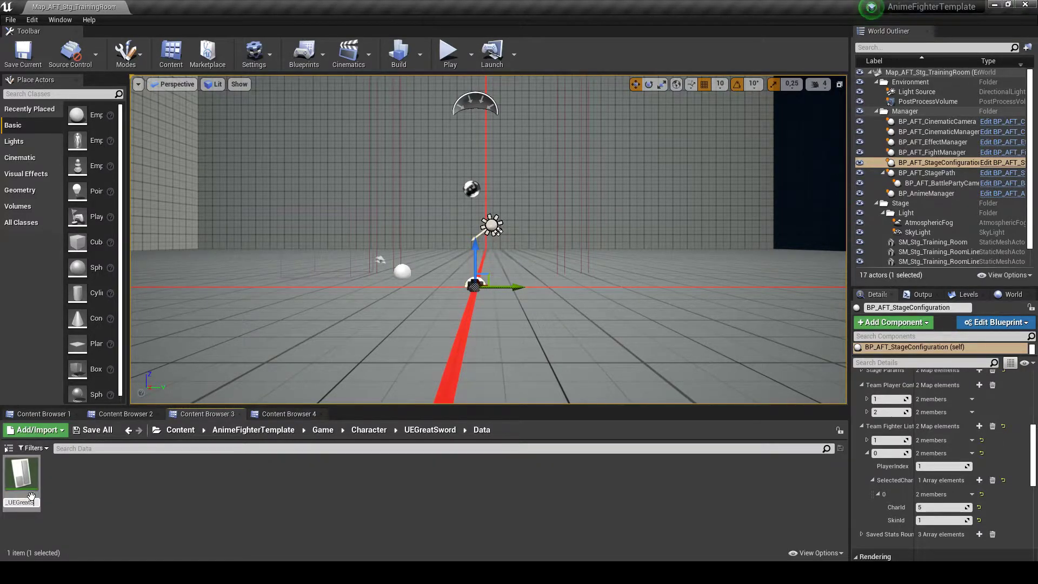
pyautogui.press('Return')
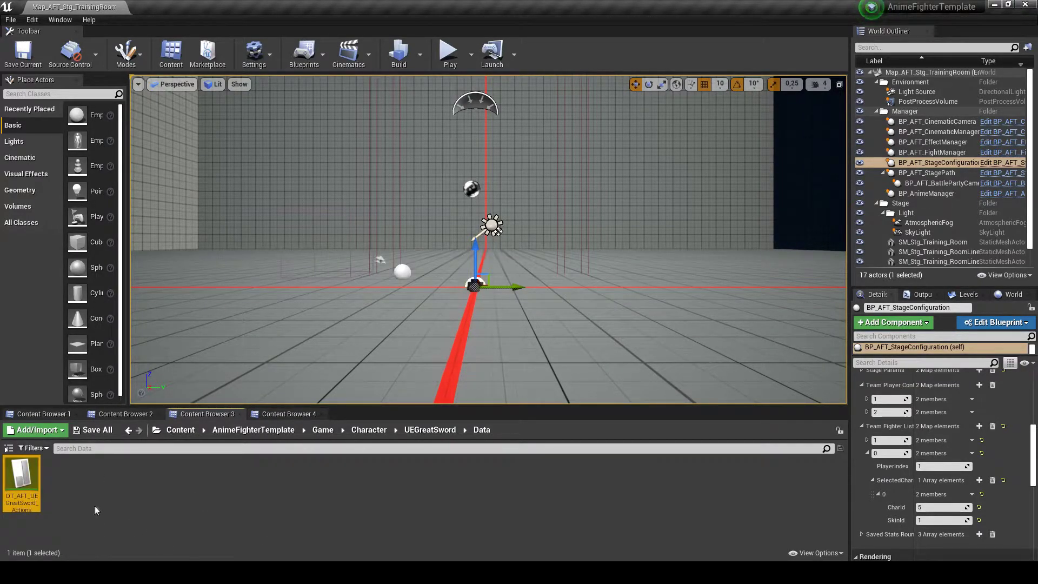
pyautogui.doubleClick(35, 488)
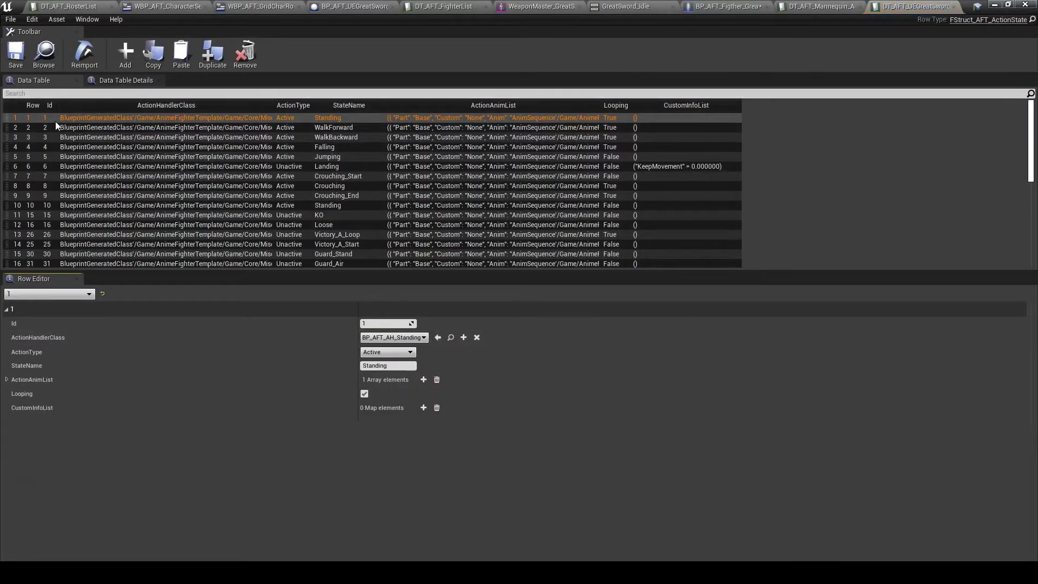
# Expand the Standing row's ActionAnimList and resize the table window to float beside the accessible Content Browser
pyautogui.click(7, 380)
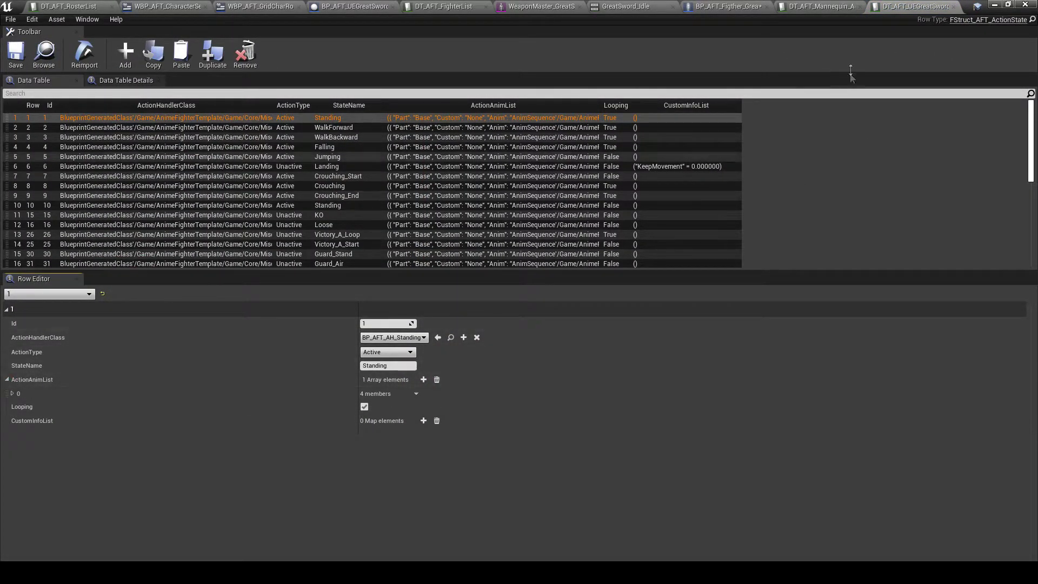
pyautogui.click(1007, 5)
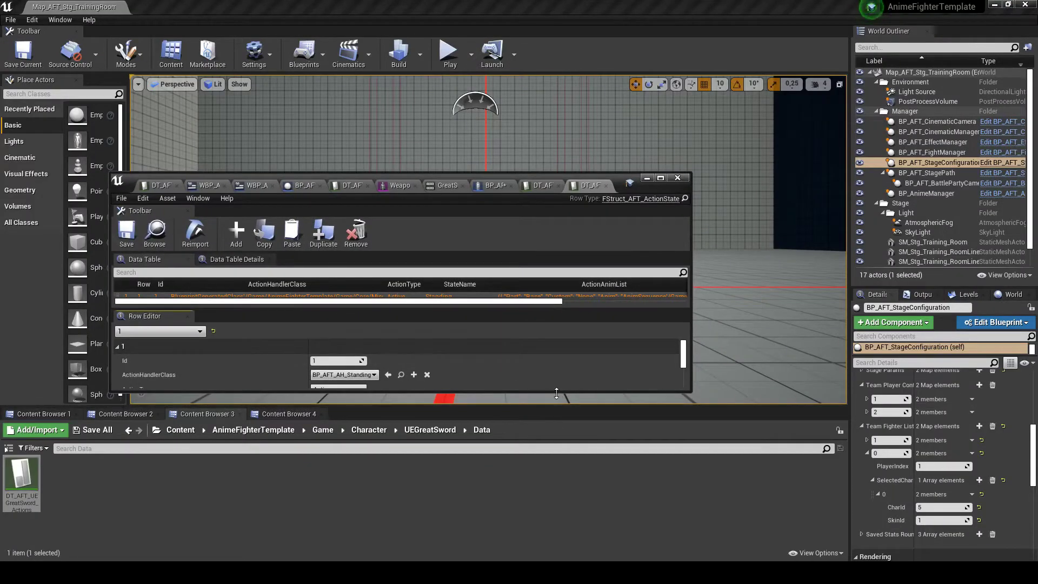
pyautogui.moveTo(549, 391); pyautogui.dragTo(546, 568)
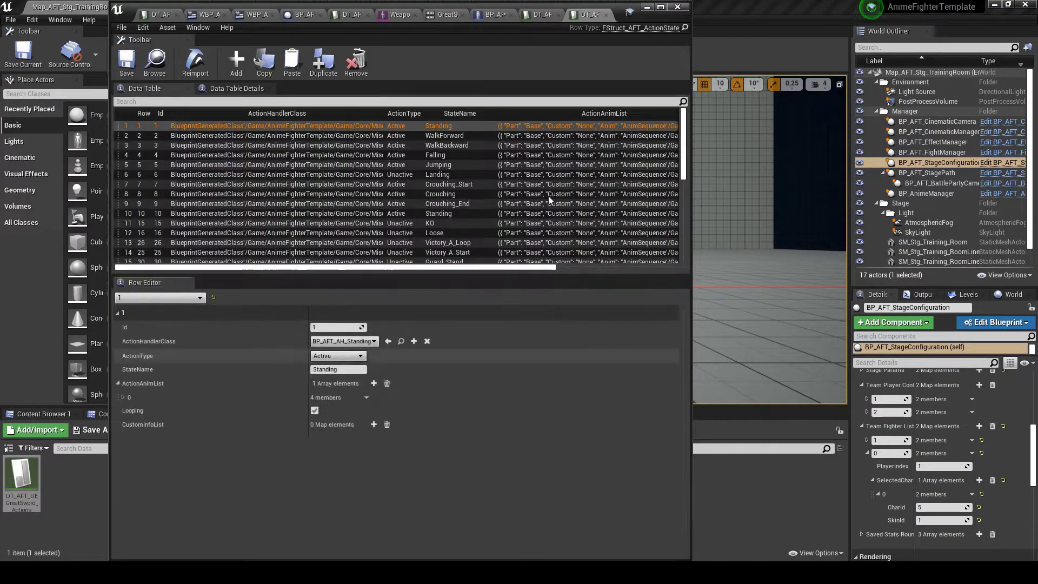
pyautogui.moveTo(549, 8); pyautogui.dragTo(773, 18)
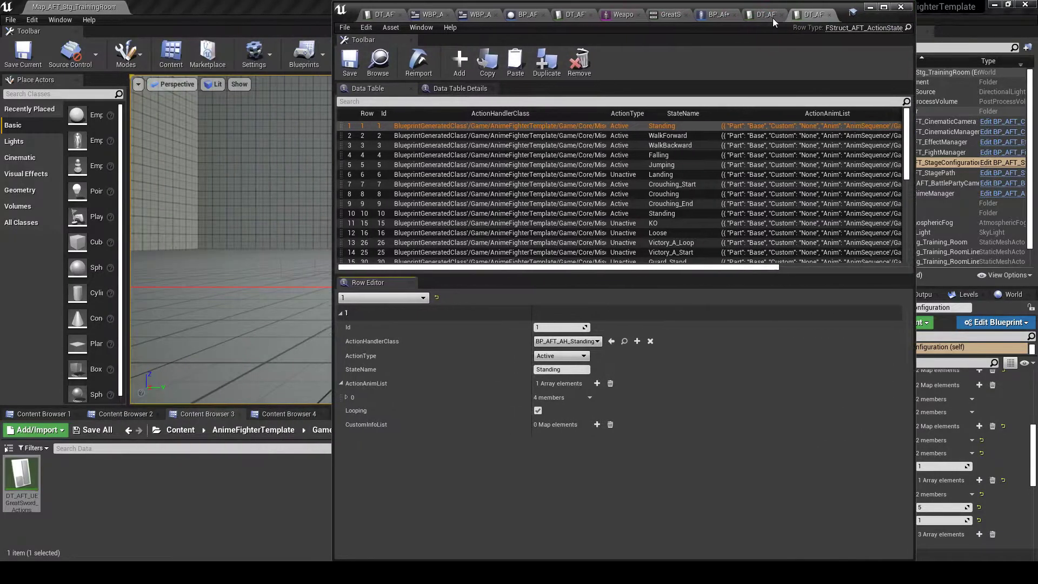
# Find the "idle" animations in the GreatSword folder and assign GreatSword_Idle as the Standing row's Anim
pyautogui.click(38, 414)
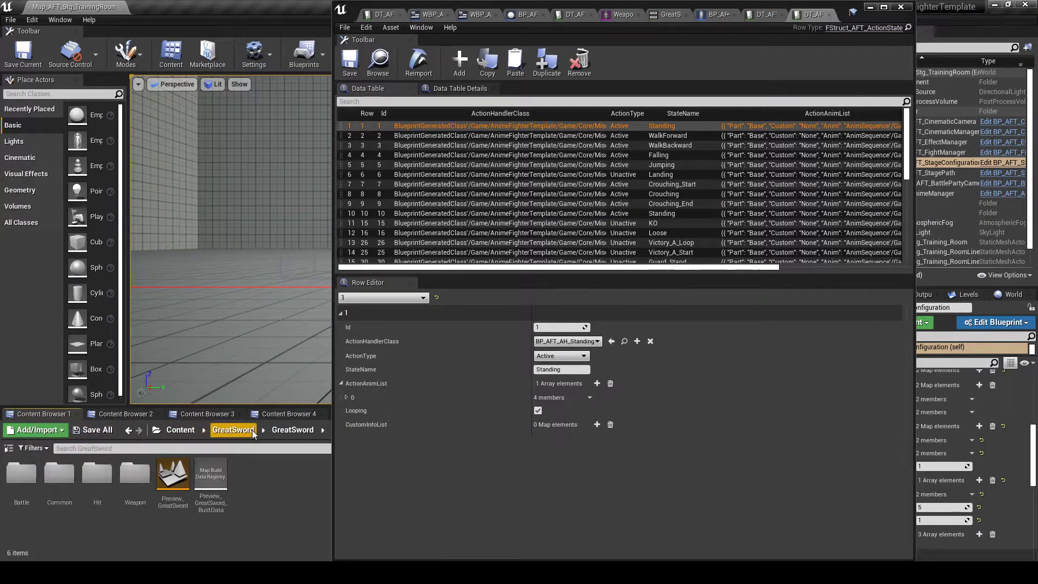
pyautogui.click(141, 448)
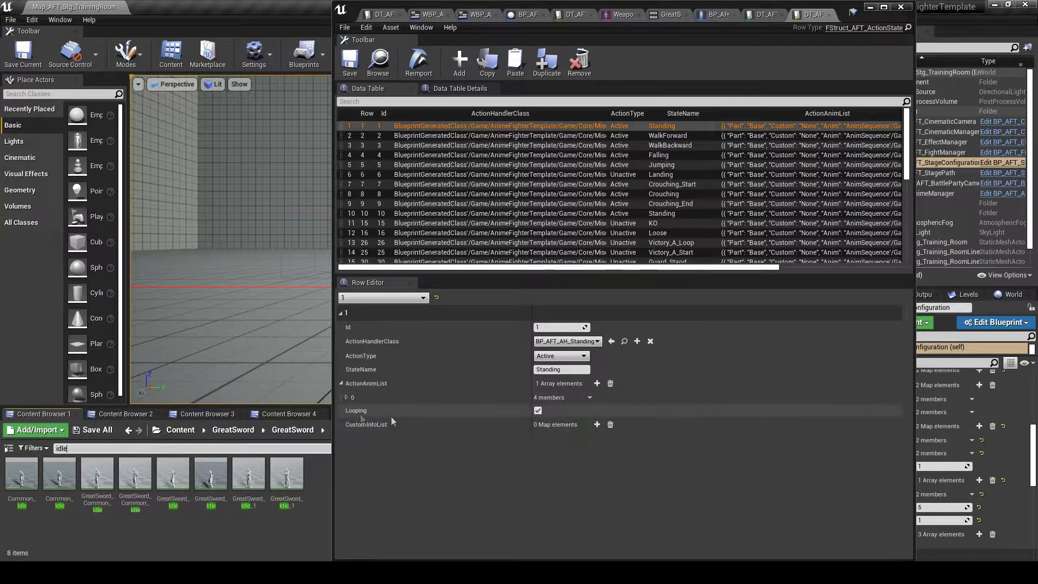
pyautogui.click(343, 397)
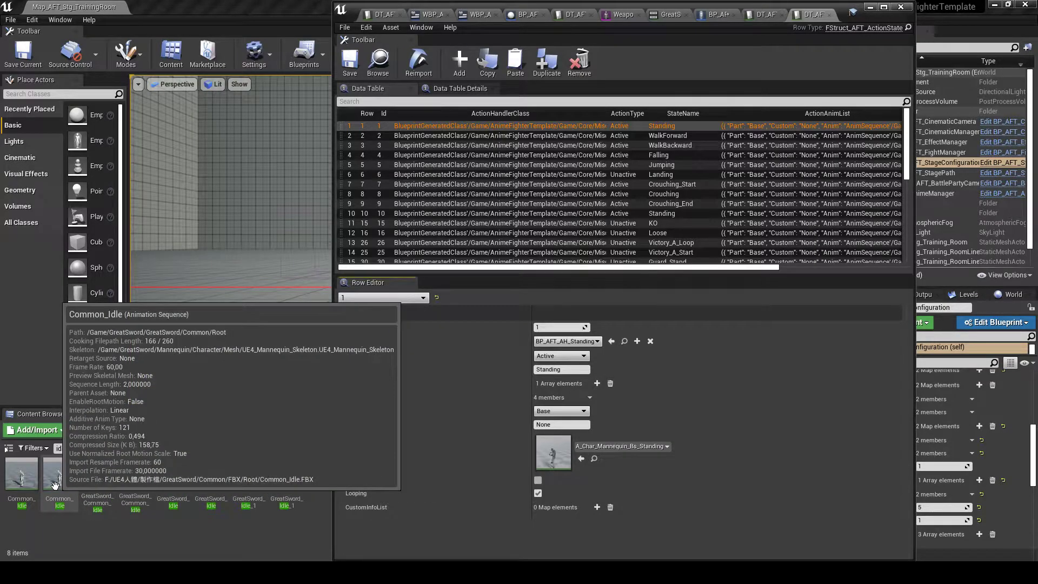
pyautogui.moveTo(173, 473); pyautogui.dragTo(518, 455)
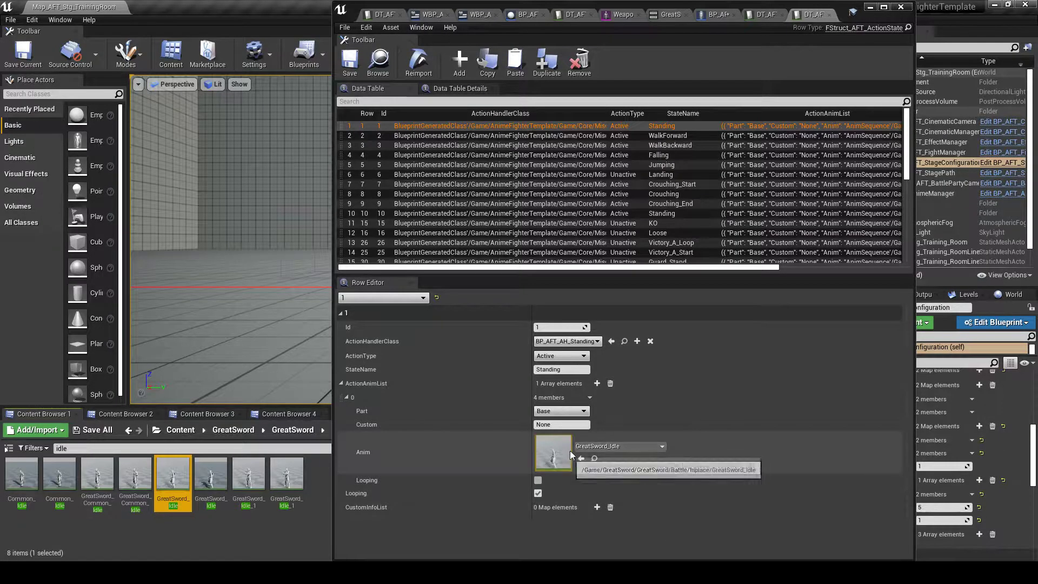
# Compile the Great Sword fighter blueprint and check its class default properties matching "fighter"
pyautogui.click(717, 15)
pyautogui.click(471, 62)
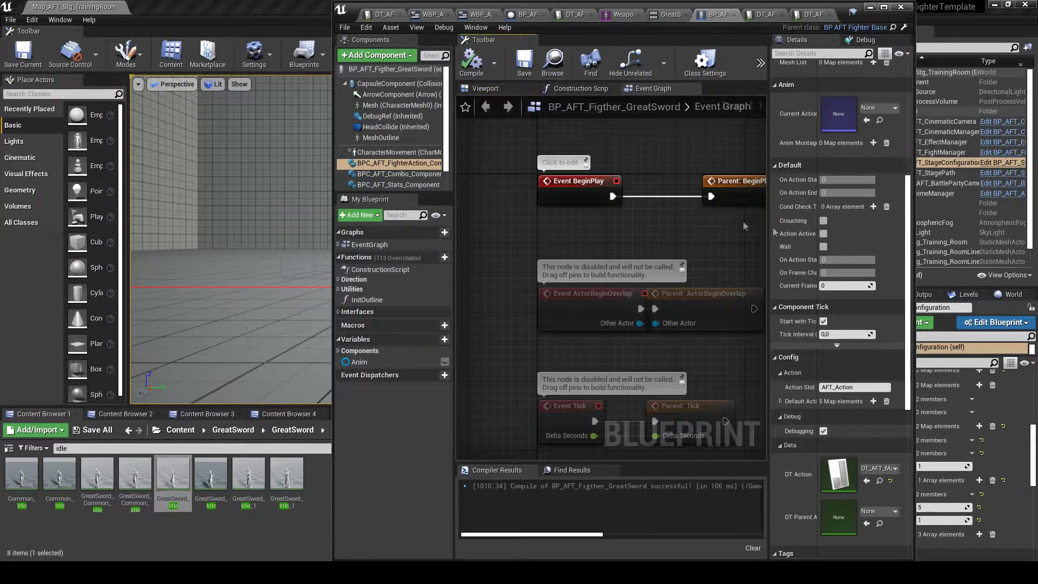
pyautogui.click(761, 62)
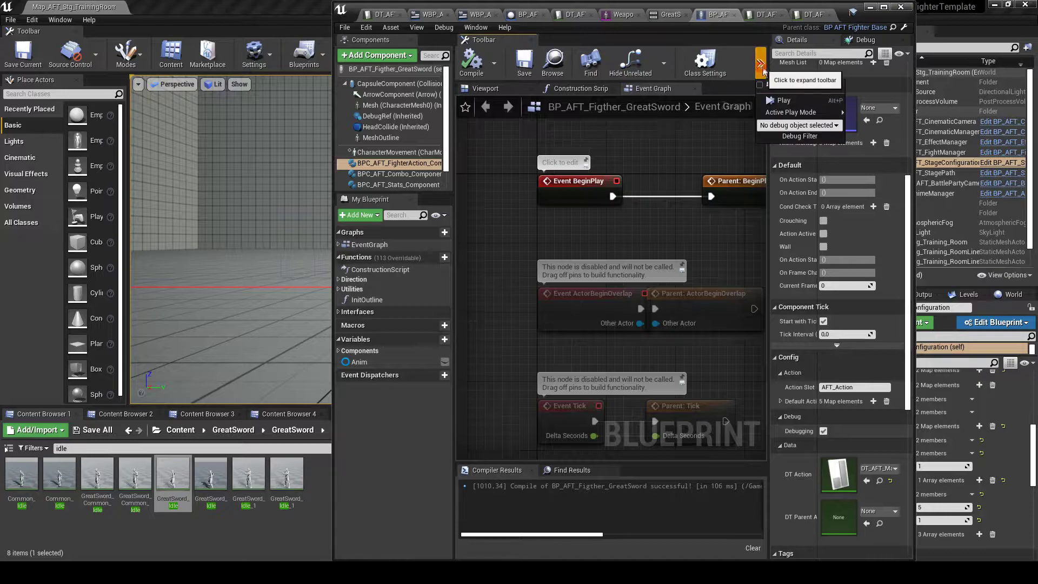
pyautogui.click(774, 91)
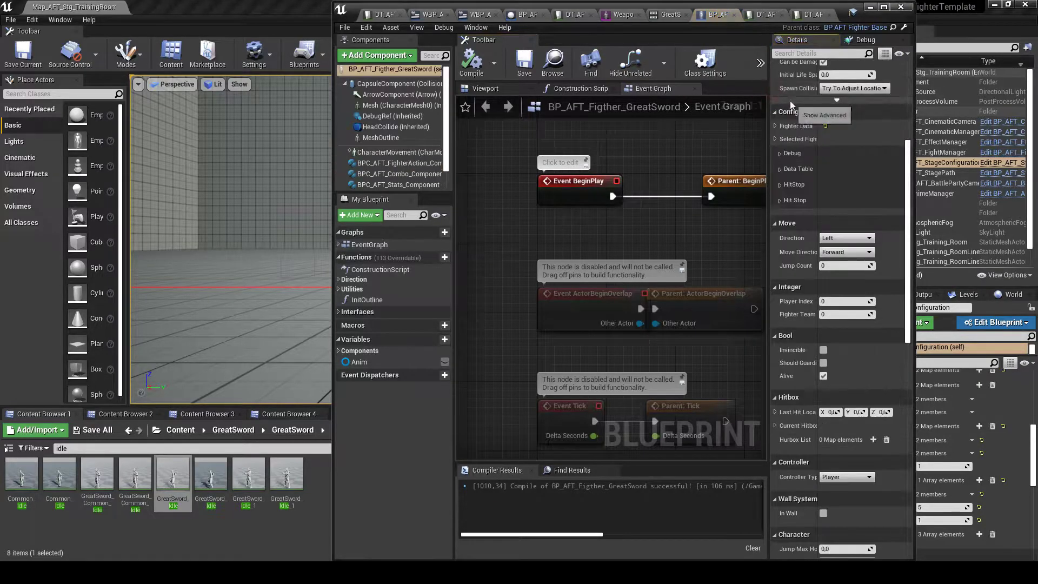
pyautogui.scroll(3, 813, 176)
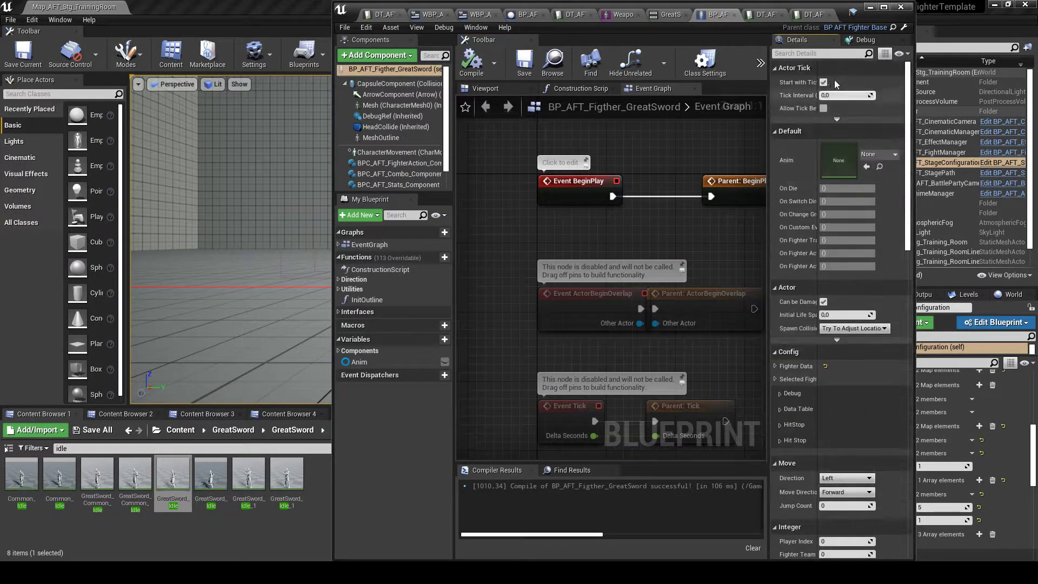
pyautogui.click(825, 54)
pyautogui.write('fighter')
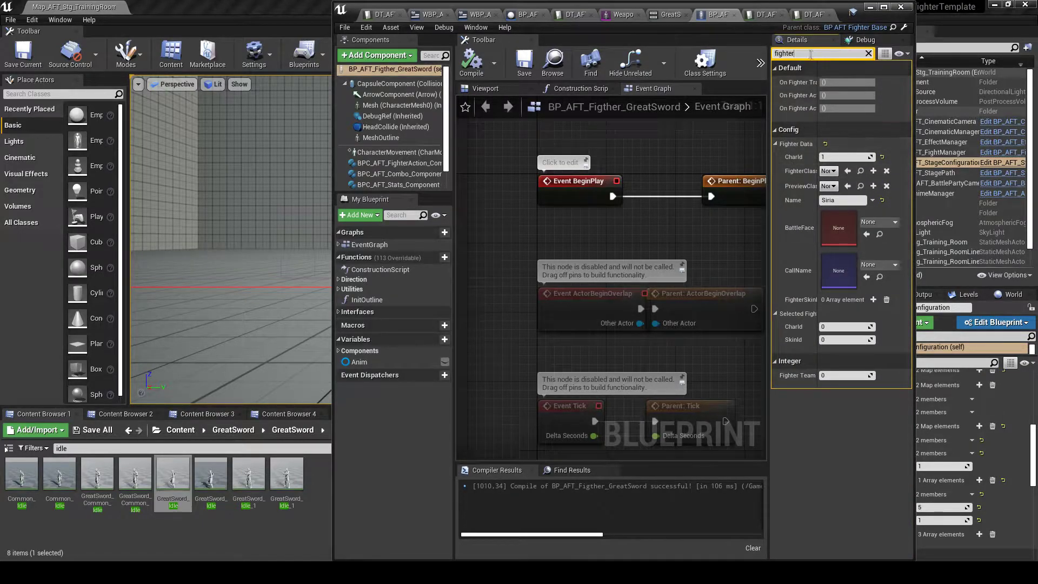
pyautogui.press('BackSpace')
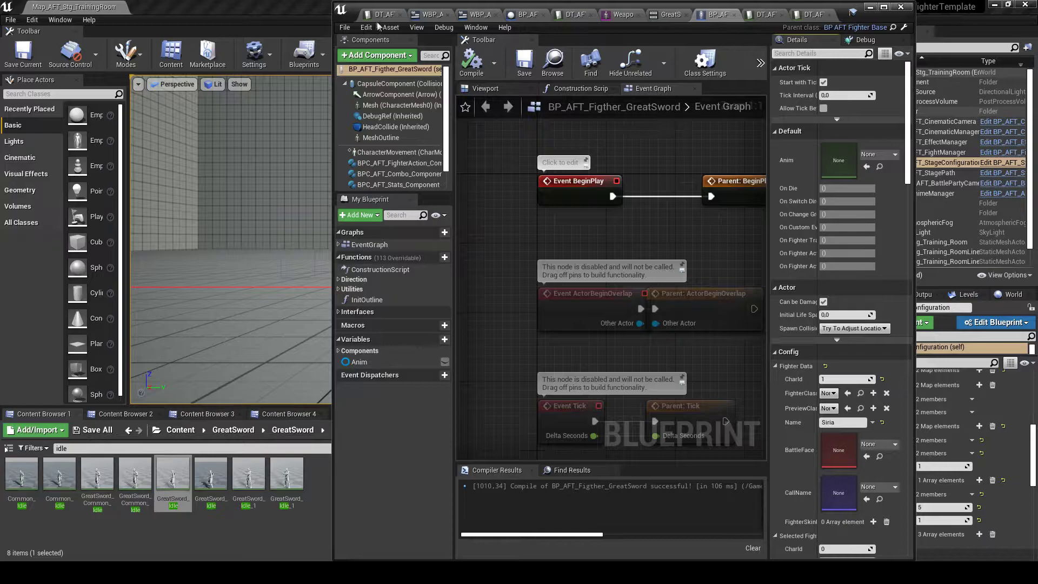
# Set row 5's FighterClass in DT_AFT_FighterList to BP_AFT_Figther_GreatSword and save the table
pyautogui.click(572, 14)
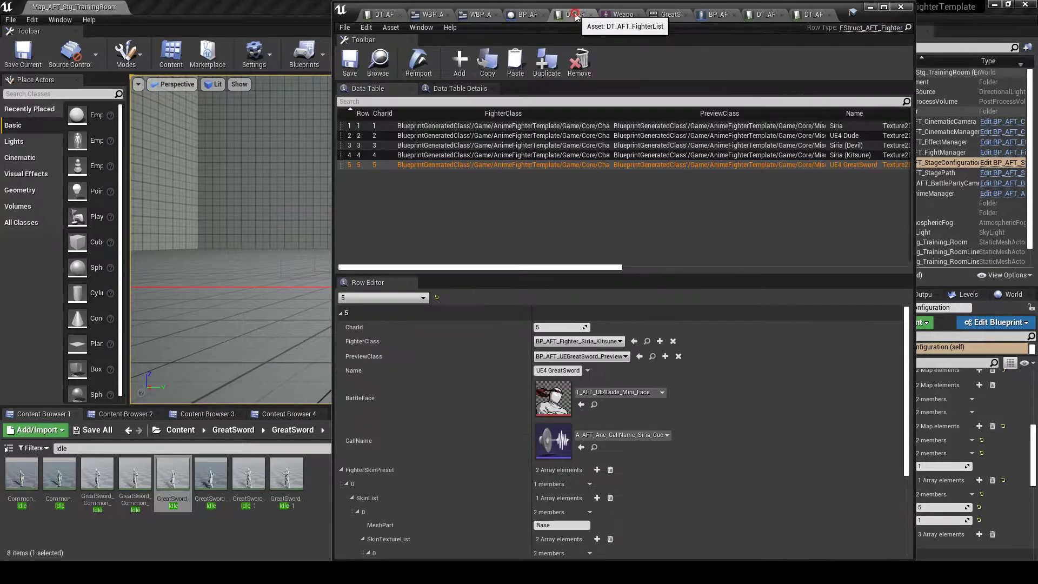
pyautogui.click(601, 342)
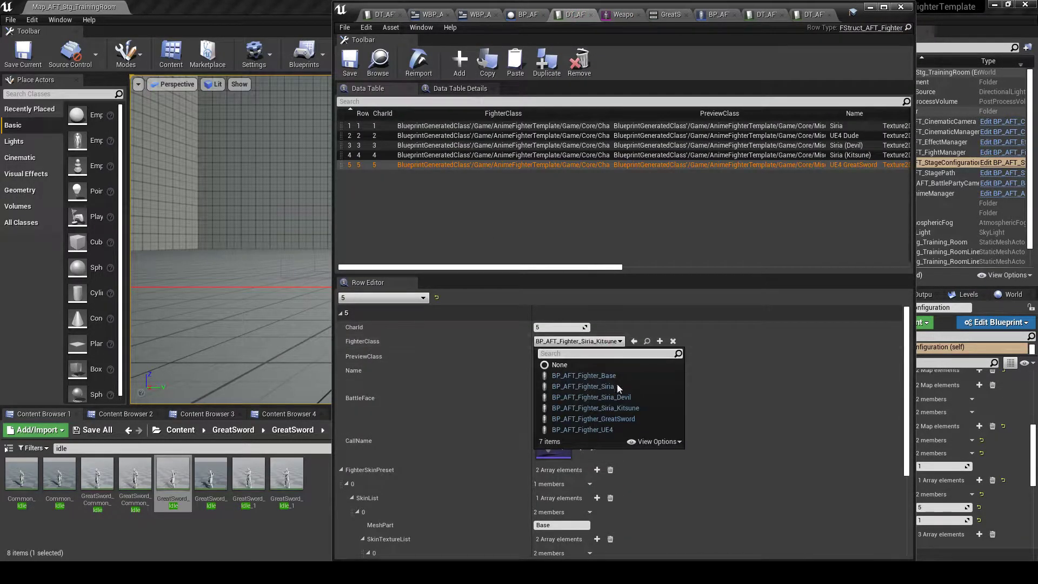
pyautogui.click(615, 419)
pyautogui.click(350, 67)
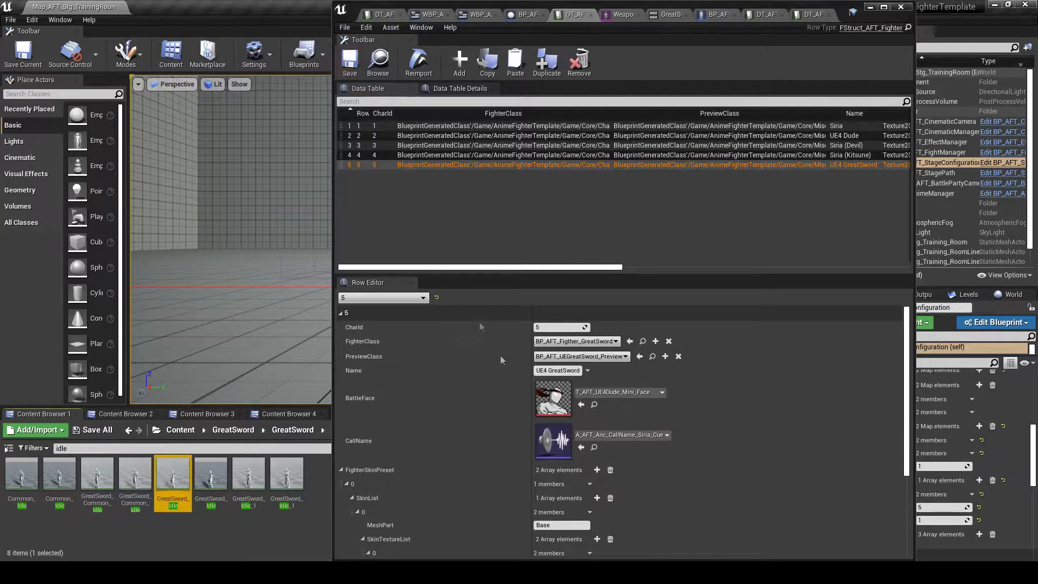
# Play the training room level to check the Great Sword fighter's standing pose, and stop the session
pyautogui.click(870, 7)
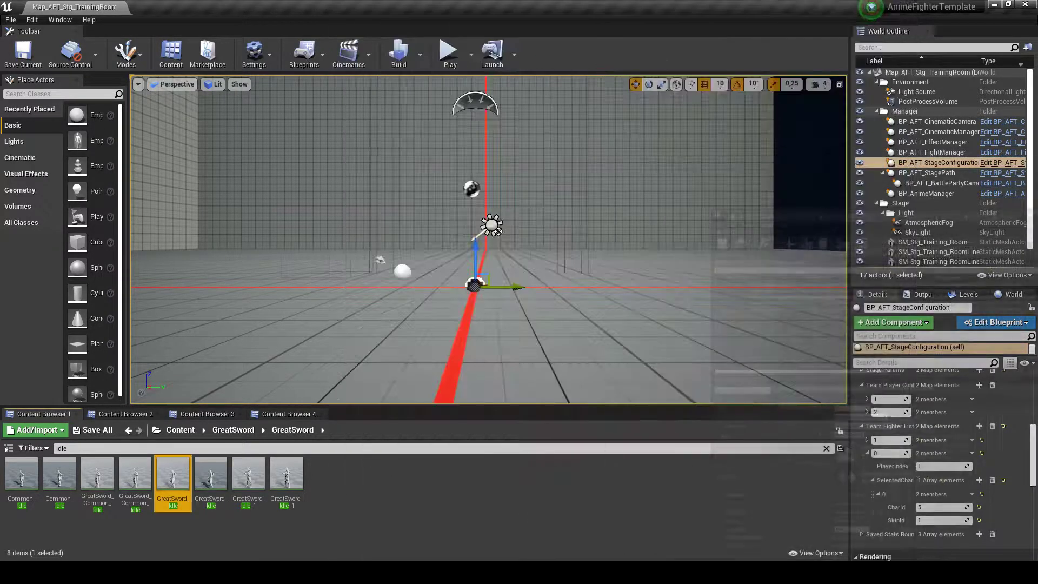
pyautogui.click(447, 54)
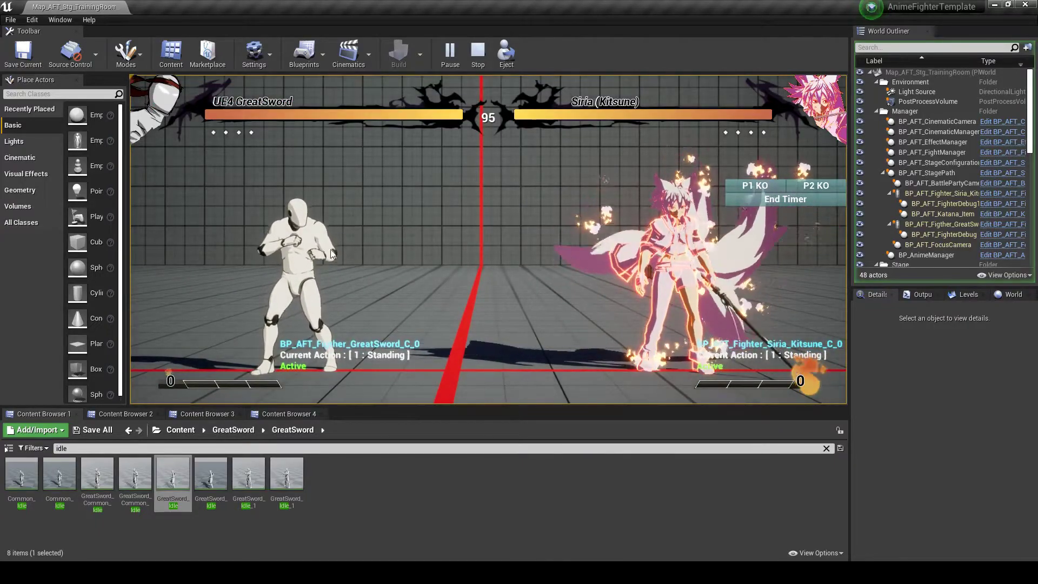
pyautogui.press('Escape')
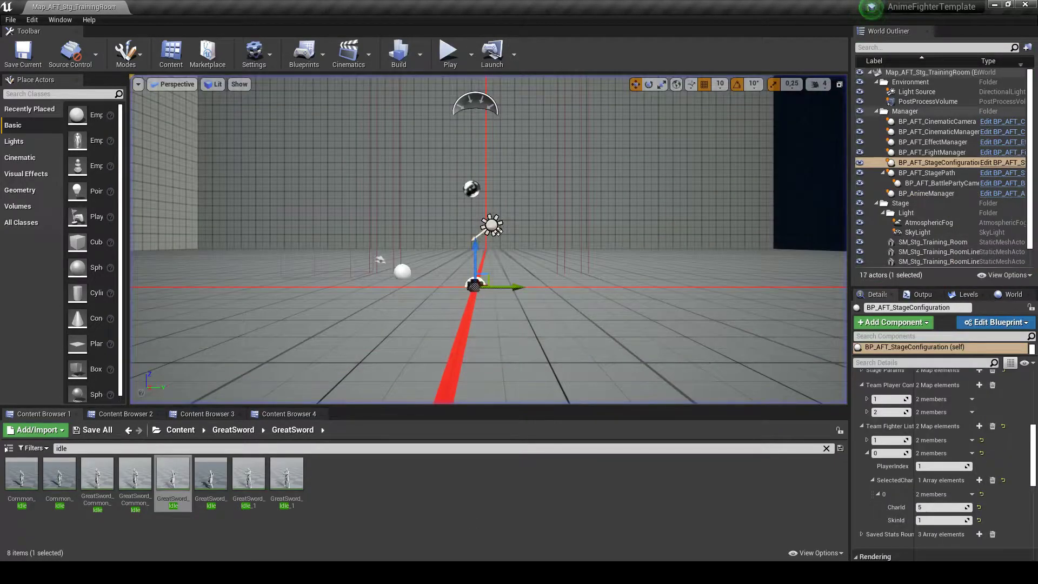
# Assign DT_AFT_UEGreatSword_Actions as the DT Action of the Great Sword fighter's BPC_AFT_FighterAction_Component
pyautogui.click(479, 534)
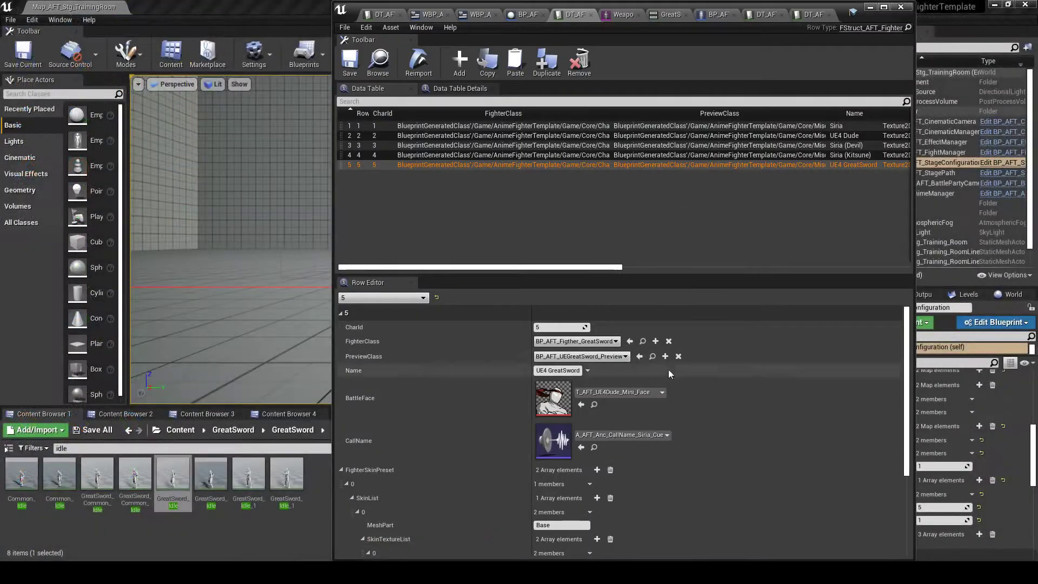
pyautogui.click(808, 16)
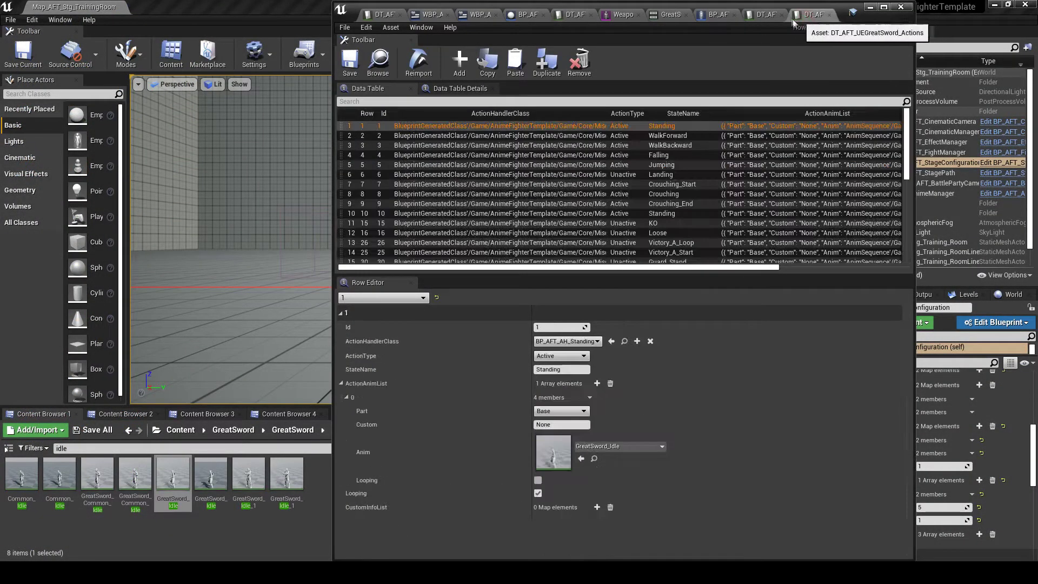
pyautogui.click(716, 15)
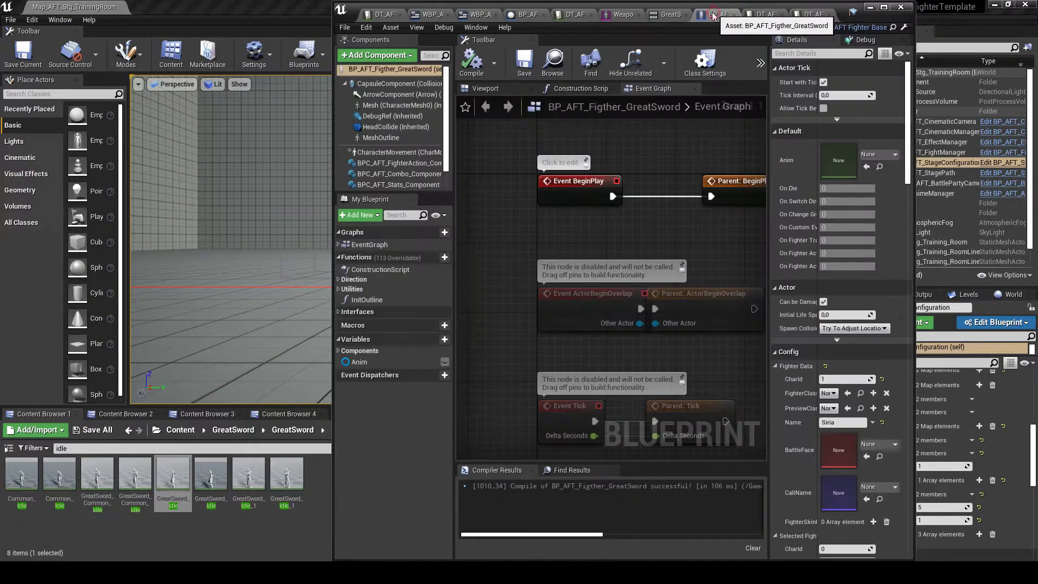
pyautogui.click(394, 165)
pyautogui.scroll(-2, 804, 346)
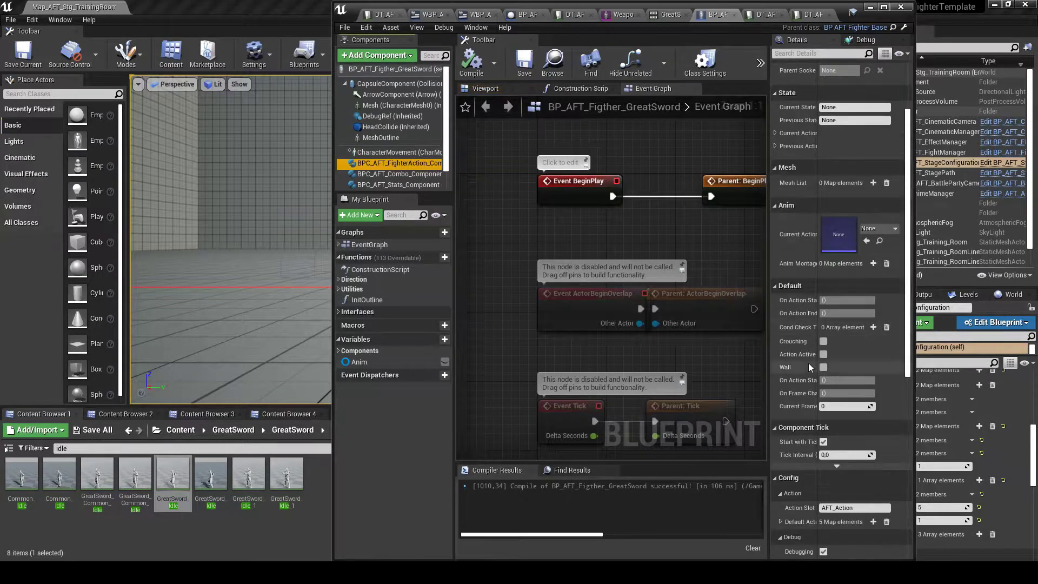
pyautogui.scroll(-3, 808, 368)
pyautogui.click(875, 416)
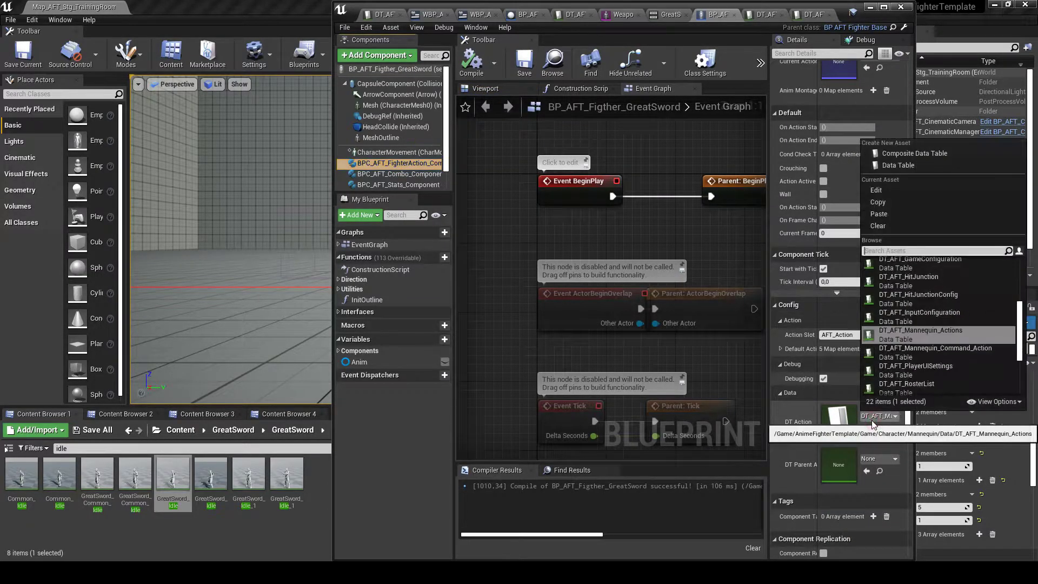
pyautogui.write('grea')
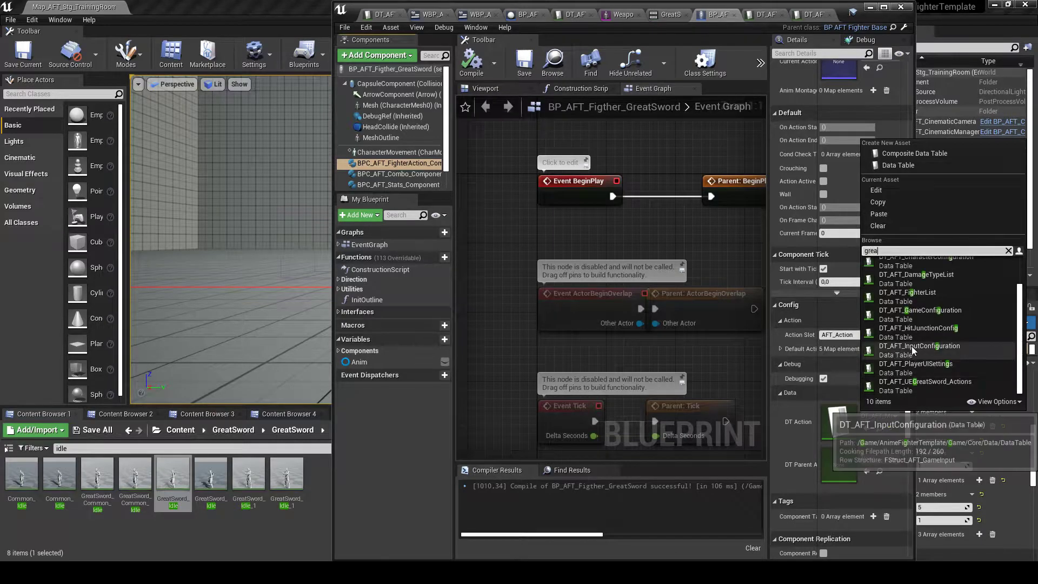
pyautogui.write('t')
pyautogui.click(922, 262)
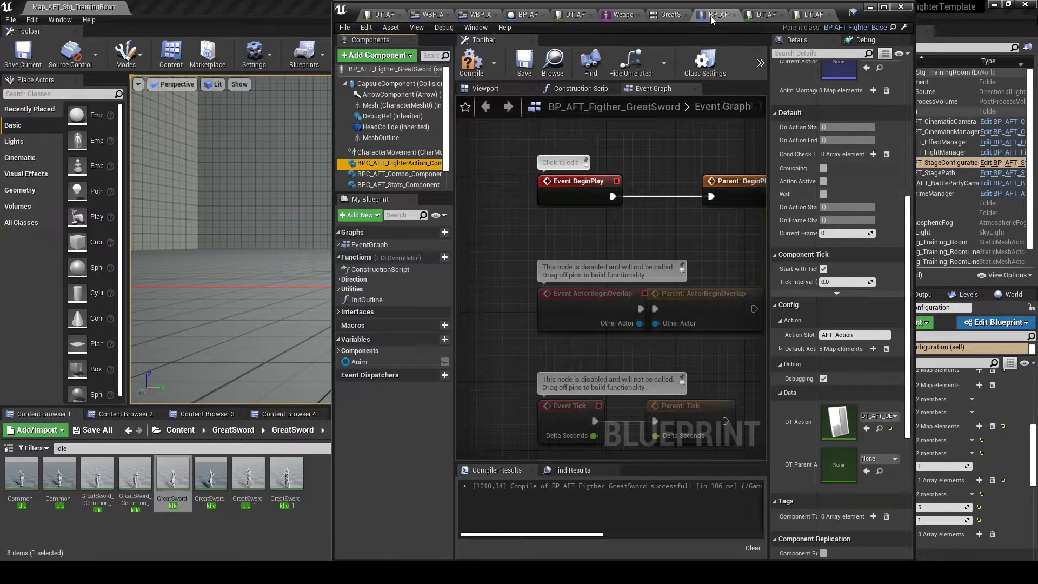
# Compile the Great Sword fighter blueprint, play the training room level to check the fighter's standing action, and stop the session
pyautogui.click(471, 60)
pyautogui.click(869, 8)
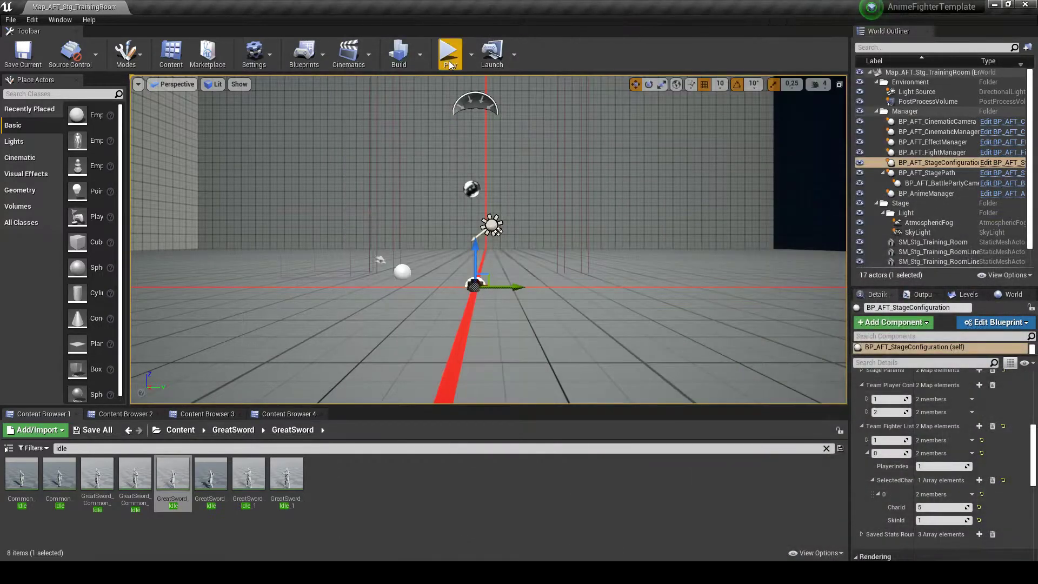
pyautogui.click(449, 52)
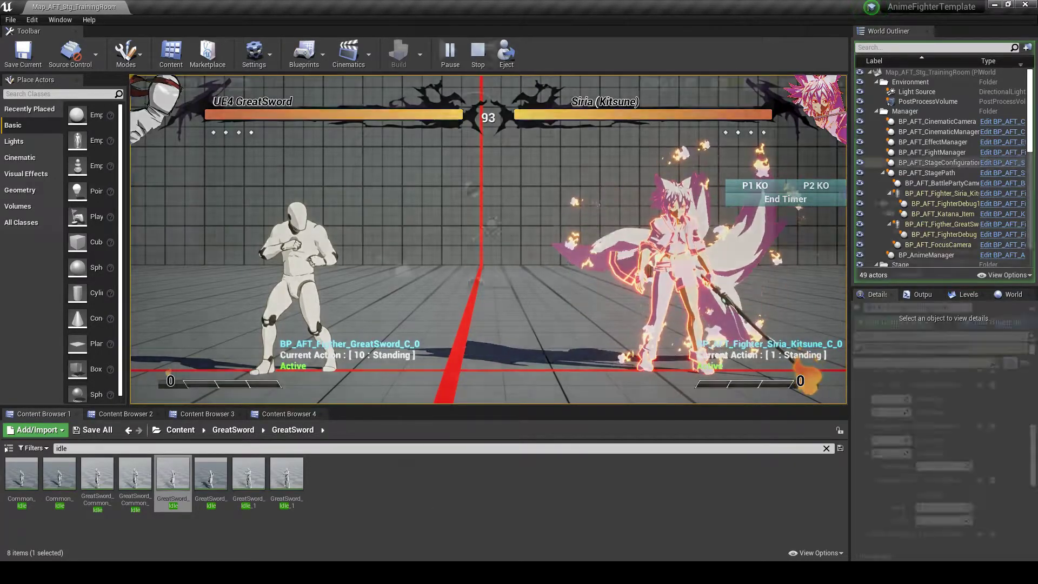
pyautogui.press('Escape')
# Select the Great Sword fighter blueprint's Mesh component and examine its animation and skeletal mesh settings
pyautogui.hotkey('alt', 'Tab')
pyautogui.click(883, 8)
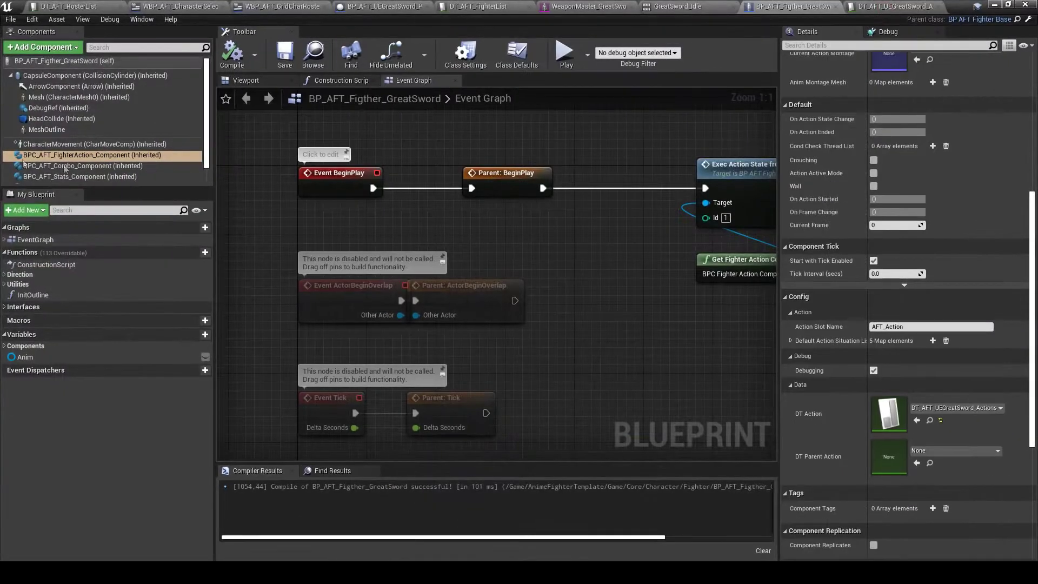
pyautogui.click(77, 99)
pyautogui.scroll(13, 860, 191)
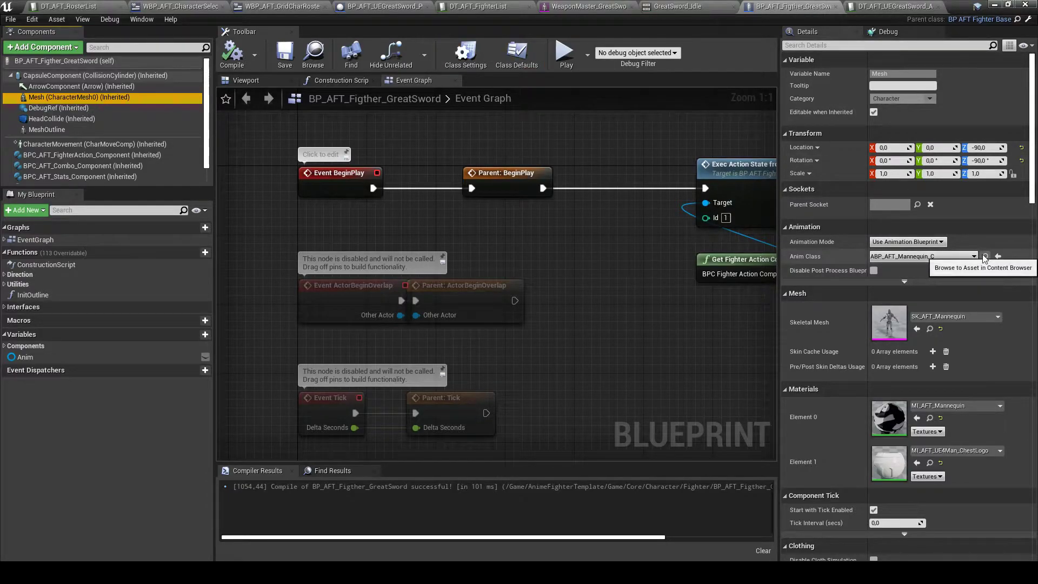
# Locate the Mesh component's anim class asset in Content Browser 2 and open ABP_AFT_Mannequin to examine its AnimGraph
pyautogui.click(1001, 4)
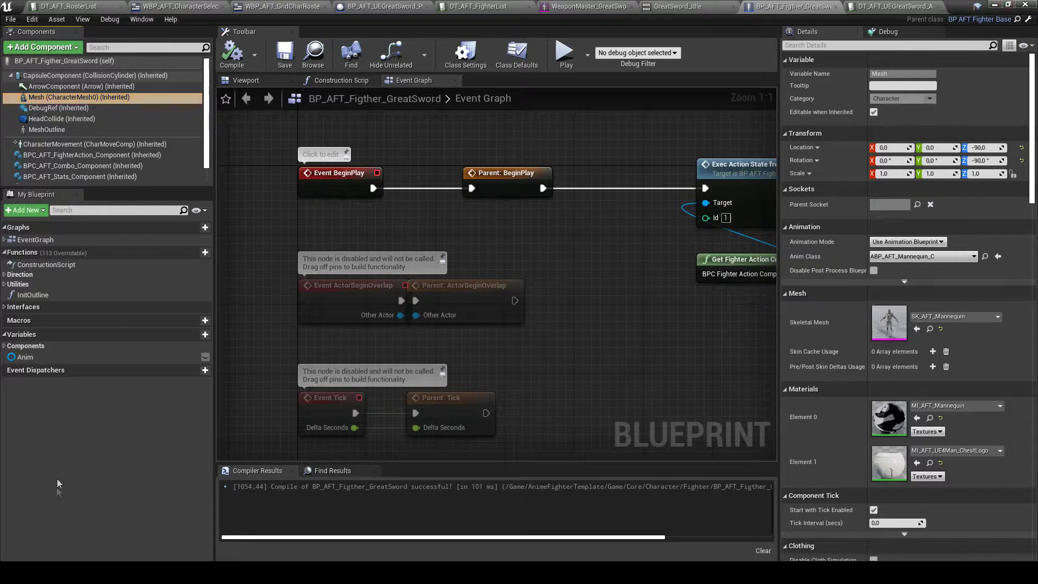
pyautogui.click(1007, 6)
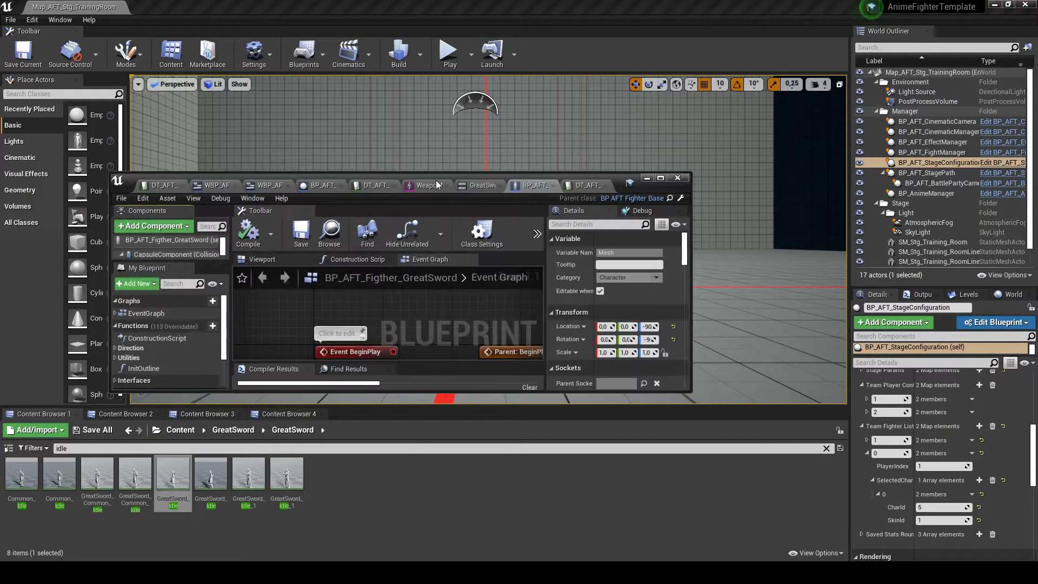
pyautogui.moveTo(440, 180); pyautogui.dragTo(627, 160)
pyautogui.click(135, 414)
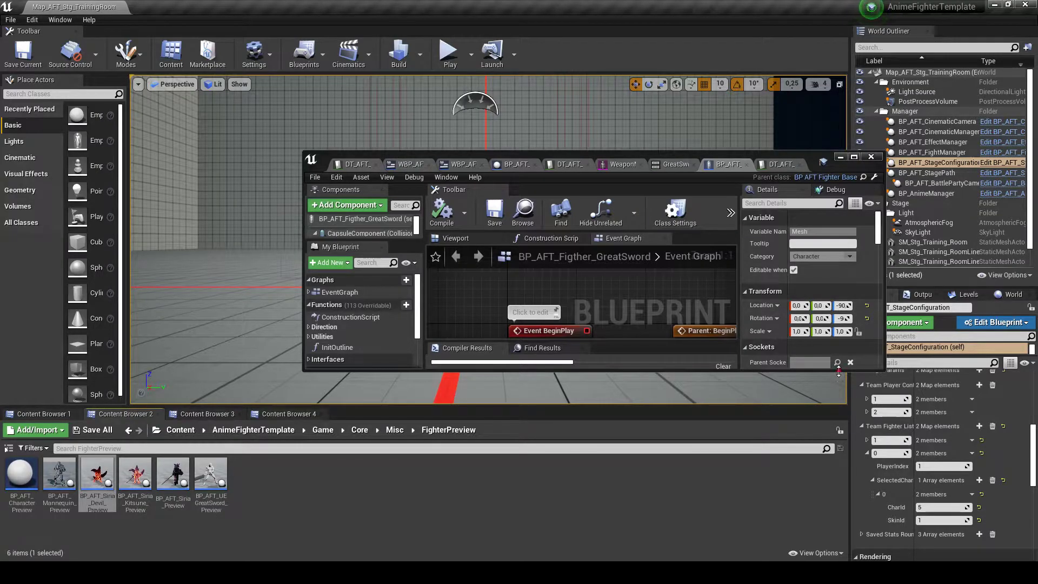
pyautogui.moveTo(839, 371); pyautogui.dragTo(840, 535)
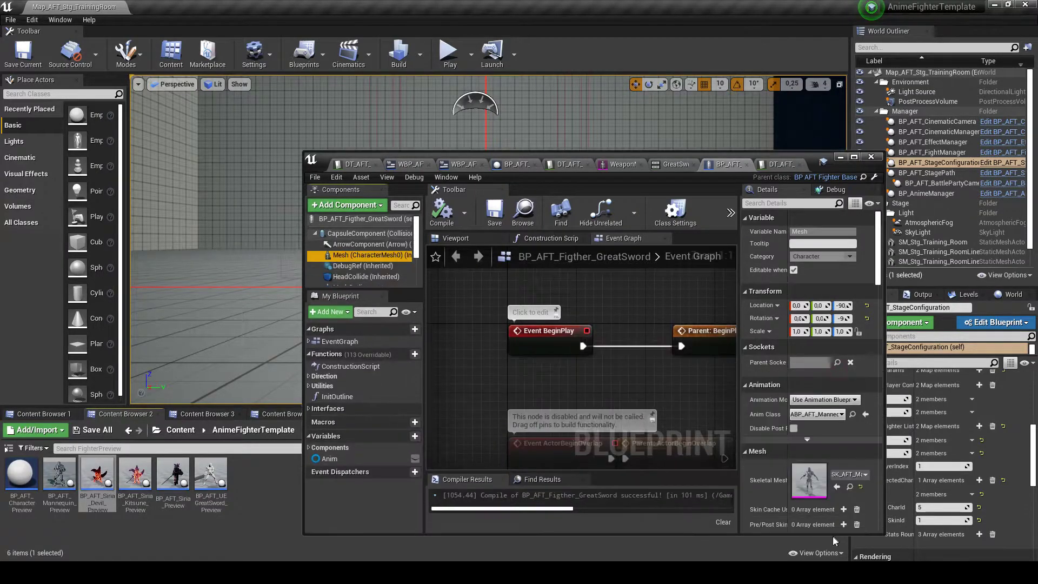
pyautogui.click(853, 415)
pyautogui.doubleClick(173, 479)
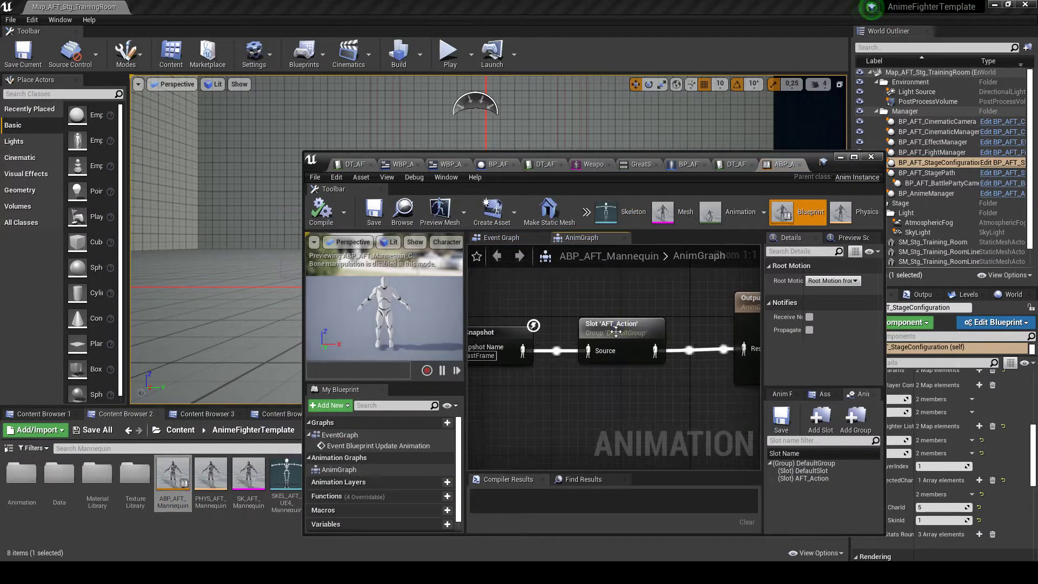
# Copy the Pose Snapshot and Slot 'AFT_Action' nodes from the ABP_AFT_Mannequin AnimGraph
pyautogui.click(616, 330)
pyautogui.moveTo(495, 421); pyautogui.dragTo(573, 412, button='right')
pyautogui.scroll(-1, 572, 412)
pyautogui.moveTo(571, 409); pyautogui.dragTo(643, 346)
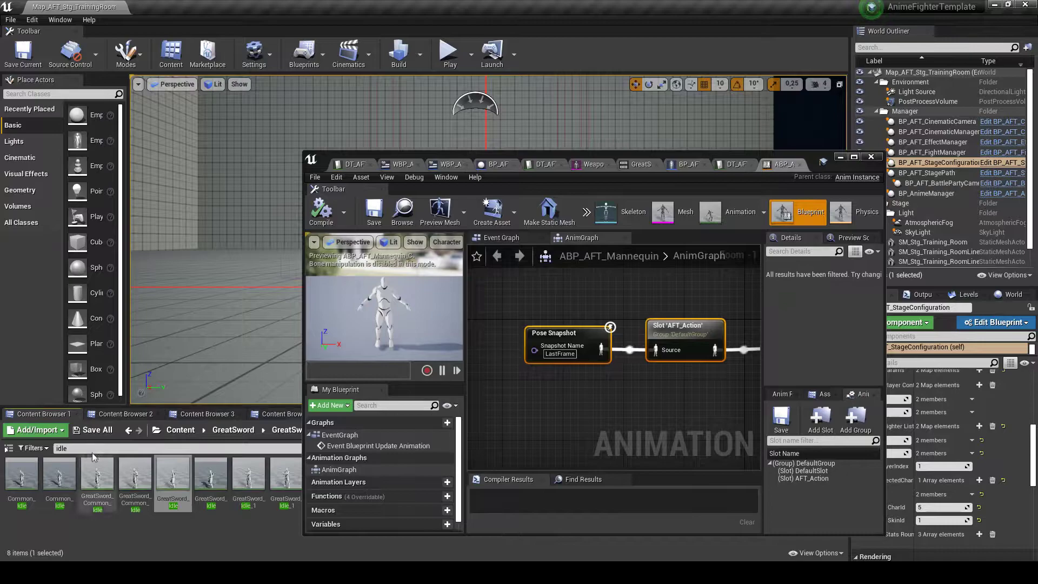
# Clear the idle asset search and open the GreatSword/Mannequin/Character/Mesh content folder
pyautogui.click(96, 448)
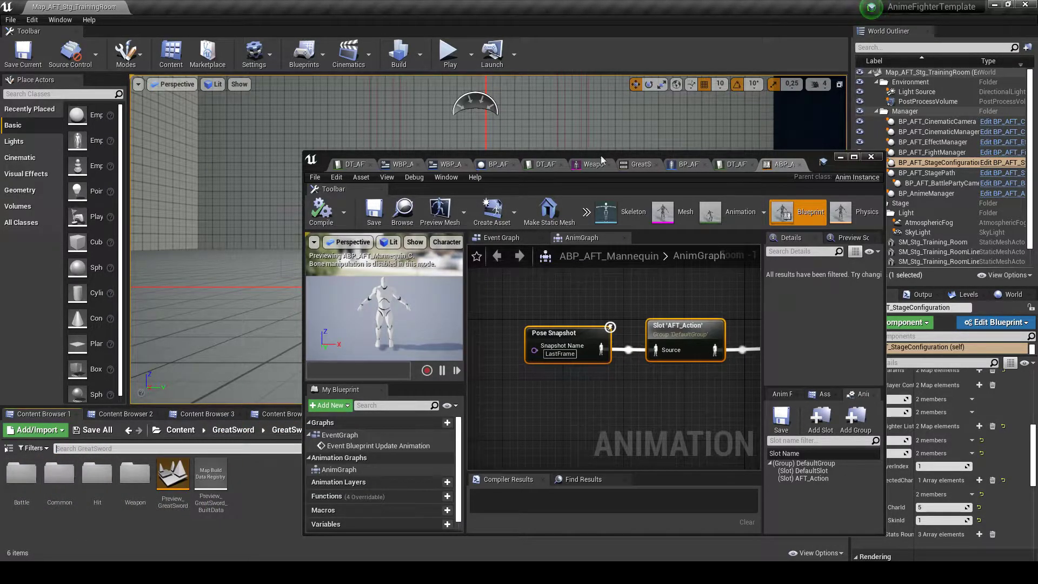
pyautogui.moveTo(604, 154); pyautogui.dragTo(758, 129)
pyautogui.click(222, 430)
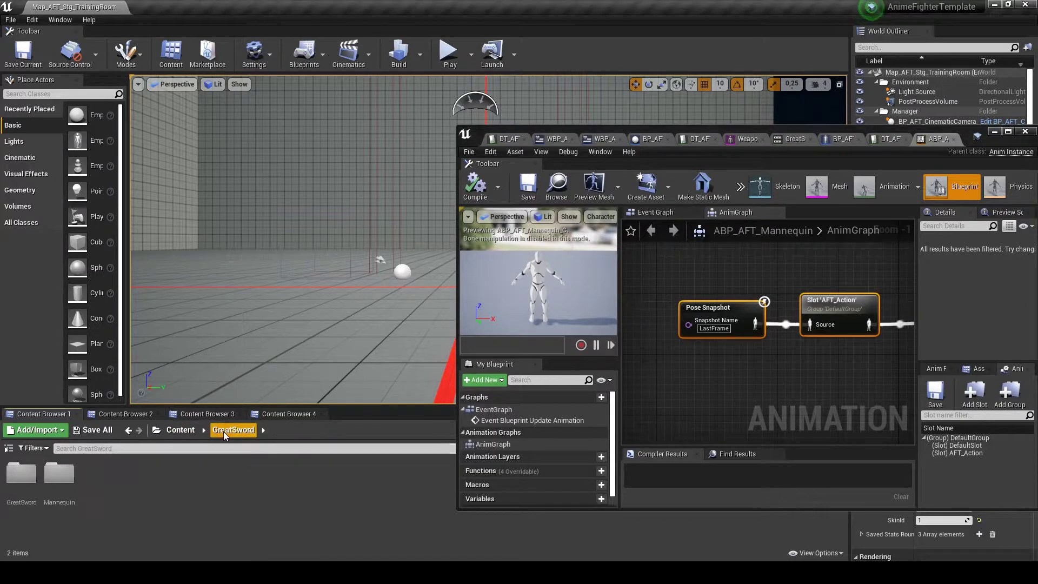
pyautogui.doubleClick(60, 479)
pyautogui.doubleClick(24, 479)
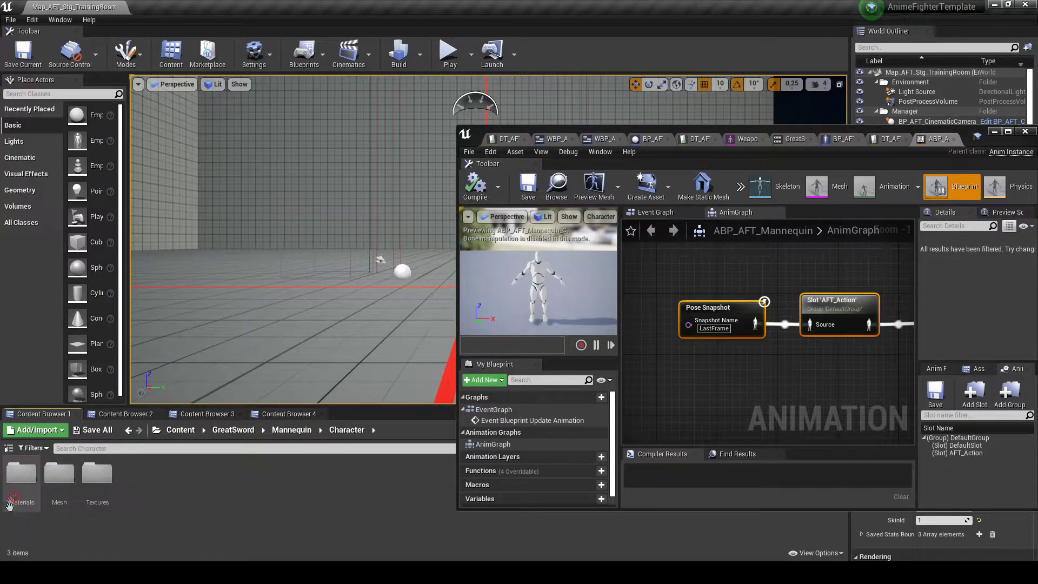
pyautogui.doubleClick(59, 473)
# Create an Anim Blueprint from the WeaponMaster_GreatSword skeletal mesh and name it ABP_UEGreatSword
pyautogui.rightClick(22, 476)
pyautogui.click(60, 534)
pyautogui.rightClick(136, 475)
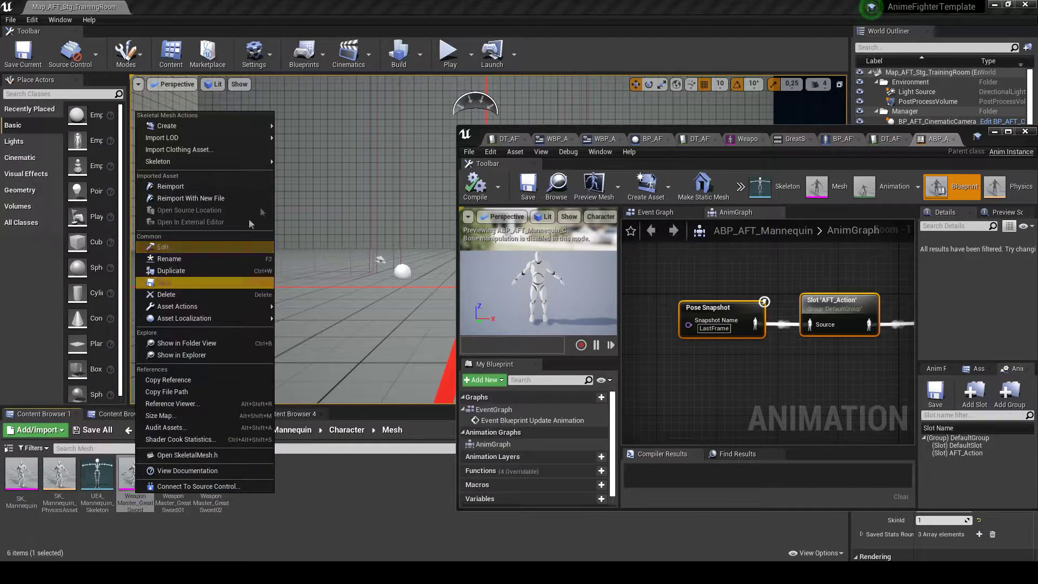
pyautogui.moveTo(254, 126)
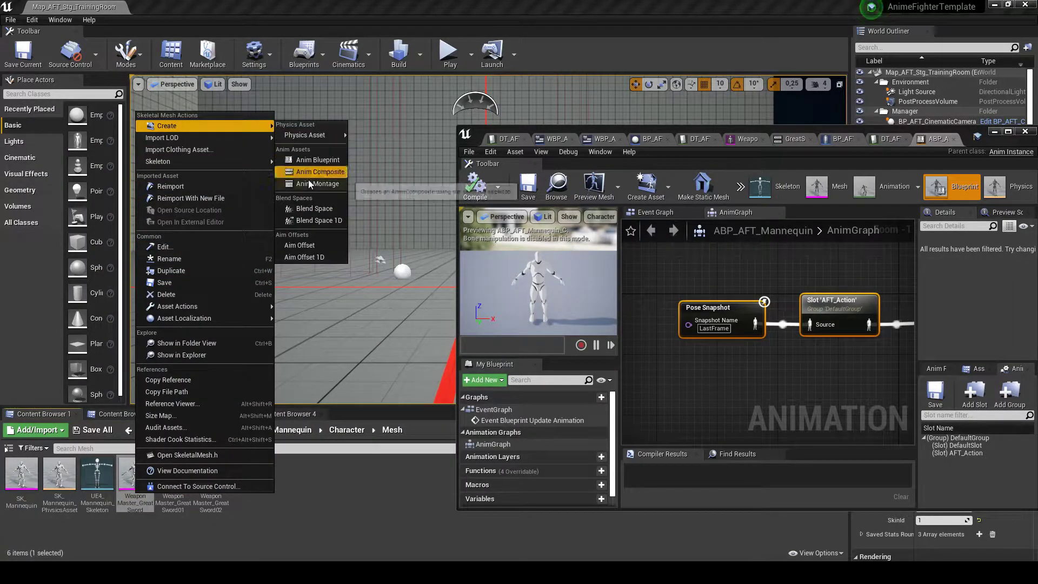
pyautogui.click(321, 157)
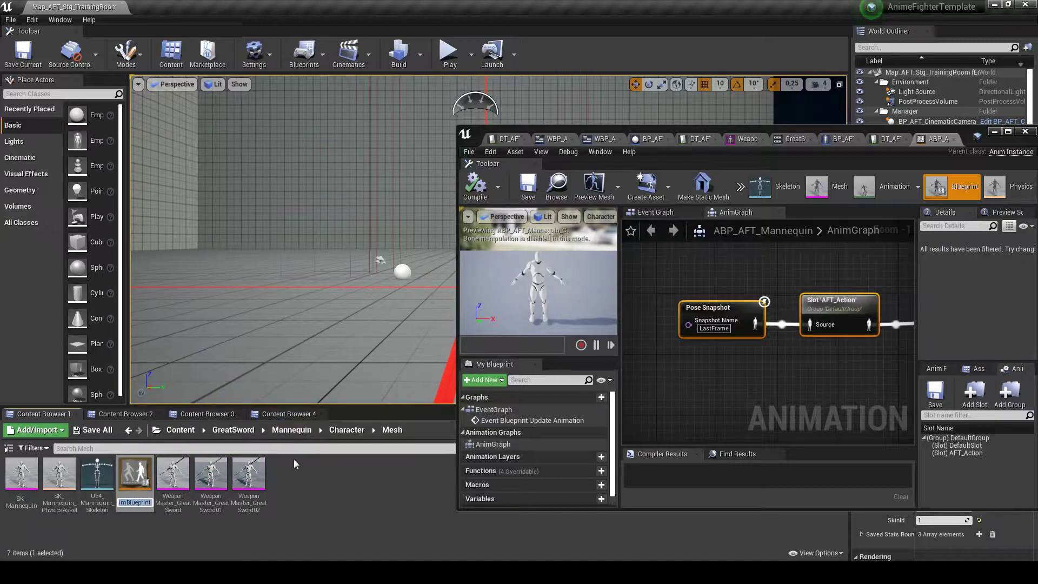
pyautogui.write('ABP_')
pyautogui.write('UEGreat')
pyautogui.write('Sword')
pyautogui.press('Return')
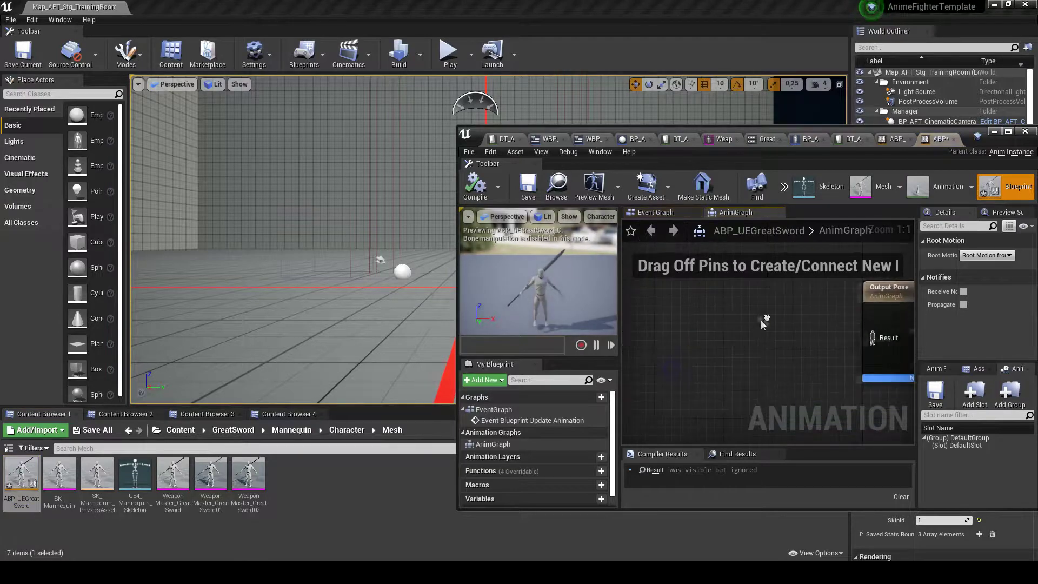
# Paste the copied nodes into the ABP_UEGreatSword AnimGraph, link the slot to Output Pose, then compile and close both animation blueprints
pyautogui.hotkey('ctrl', 'v')
pyautogui.moveTo(792, 329); pyautogui.dragTo(838, 342)
pyautogui.click(475, 183)
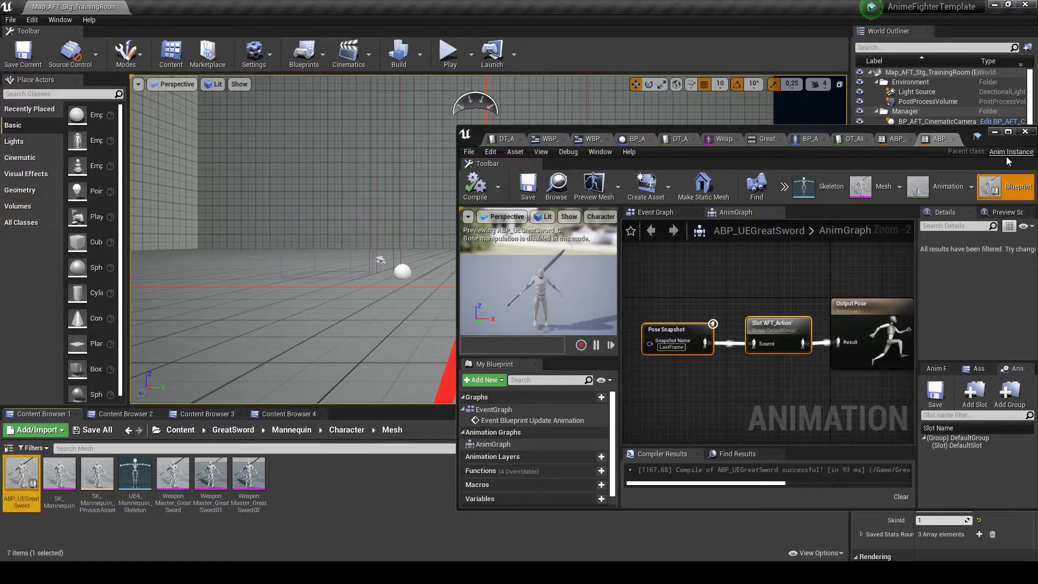
pyautogui.click(953, 139)
pyautogui.click(954, 139)
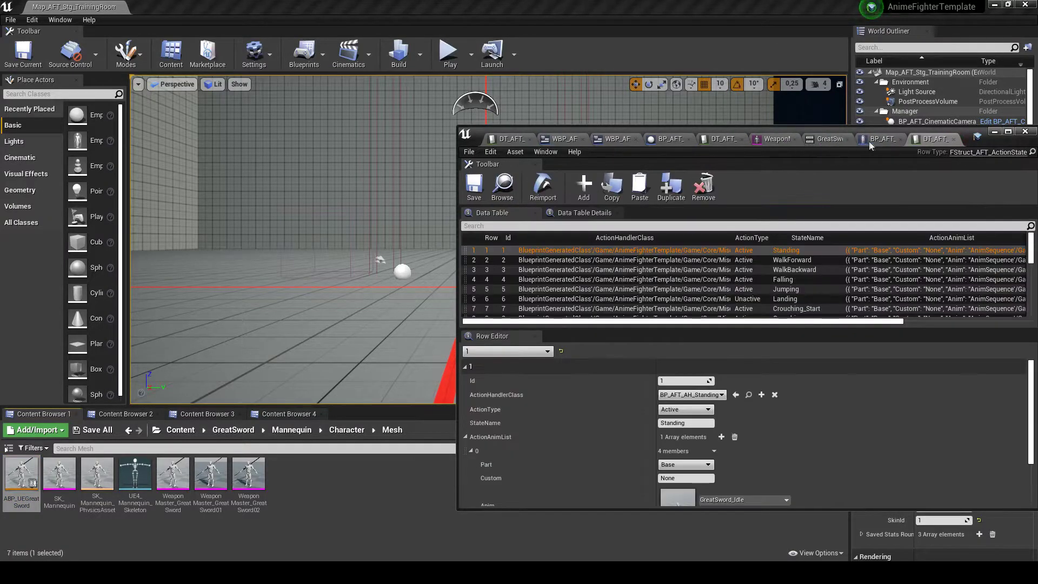
# Set the Mesh component's Anim Class in BP_AFT_Figther_GreatSword to ABP_UEGreatSword and compile the blueprint
pyautogui.click(868, 143)
pyautogui.moveTo(22, 478); pyautogui.dragTo(977, 389)
pyautogui.click(977, 390)
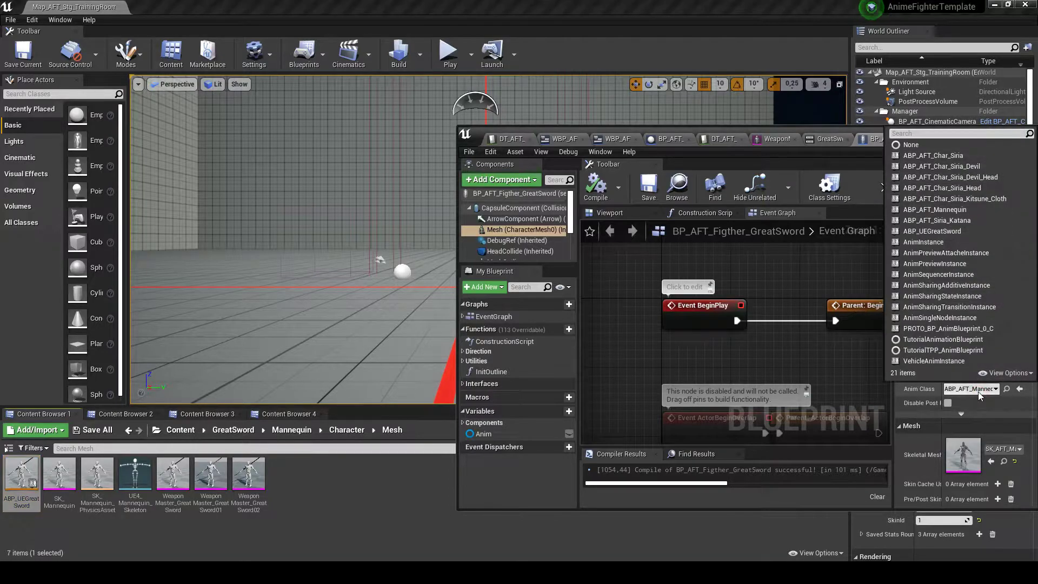
pyautogui.write('grea')
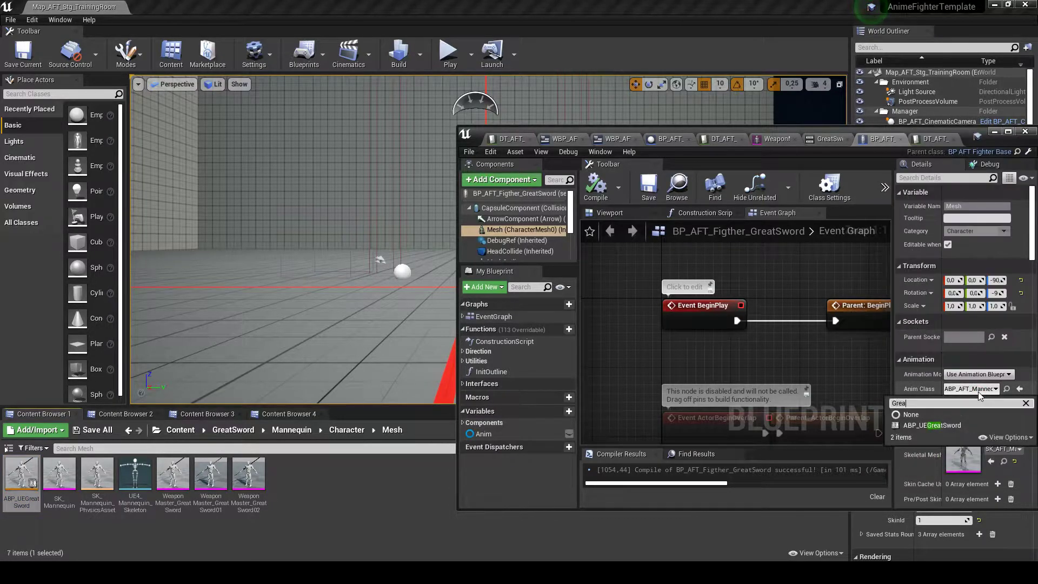
pyautogui.click(923, 426)
pyautogui.click(596, 186)
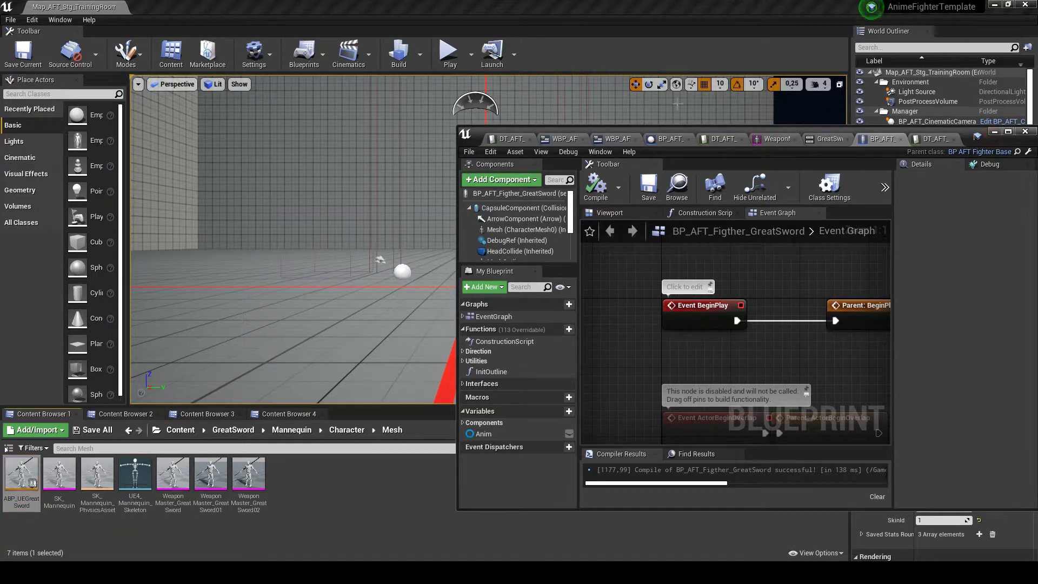
# Play-test the training room fight, stop it, and examine the Play In Editor errors in the Message Log
pyautogui.click(993, 132)
pyautogui.click(448, 53)
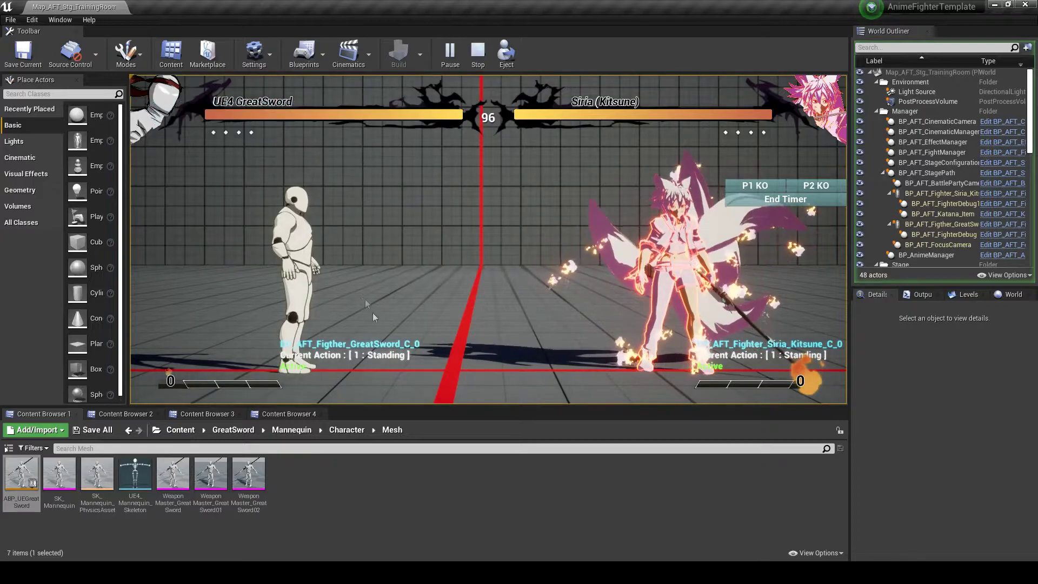
pyautogui.press('Escape')
pyautogui.click(409, 572)
pyautogui.moveTo(627, 342); pyautogui.dragTo(732, 344)
pyautogui.click(470, 111)
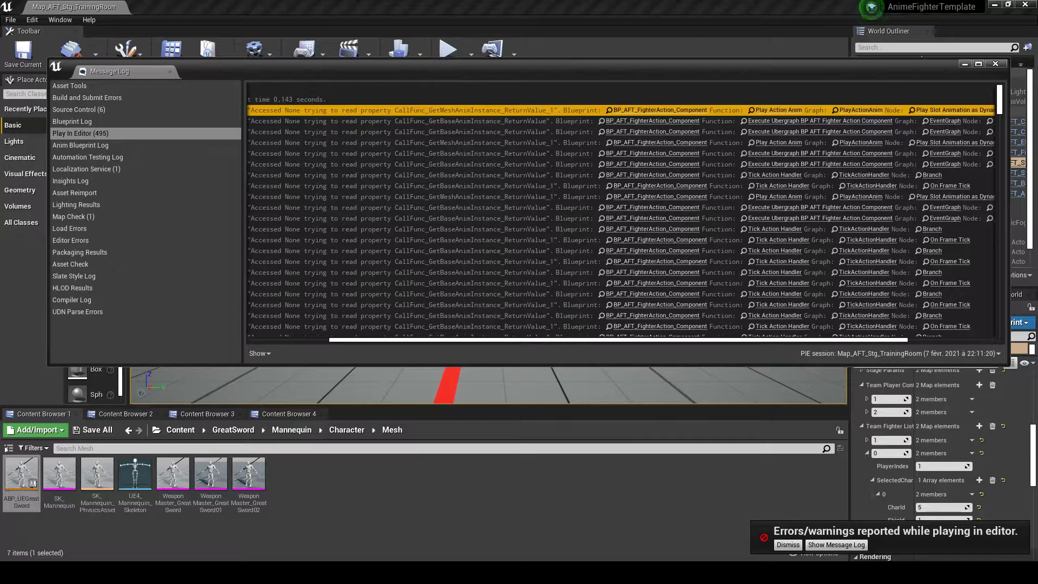
# Bring back and enlarge the asset editor window to review the UE4 GreatSword row in the fighter data table
pyautogui.moveTo(409, 572)
pyautogui.click(411, 520)
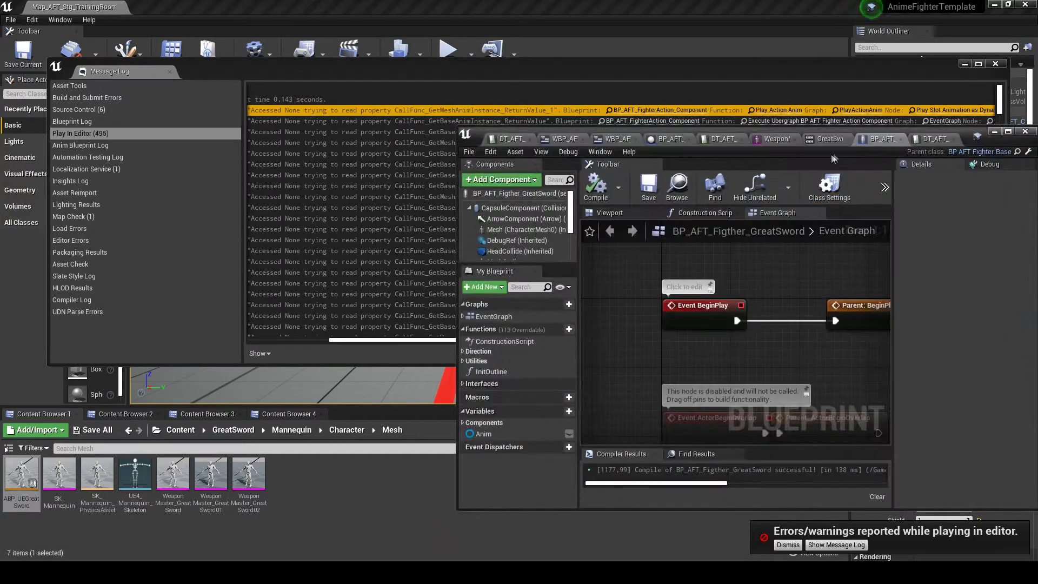
pyautogui.moveTo(968, 135); pyautogui.dragTo(657, 87)
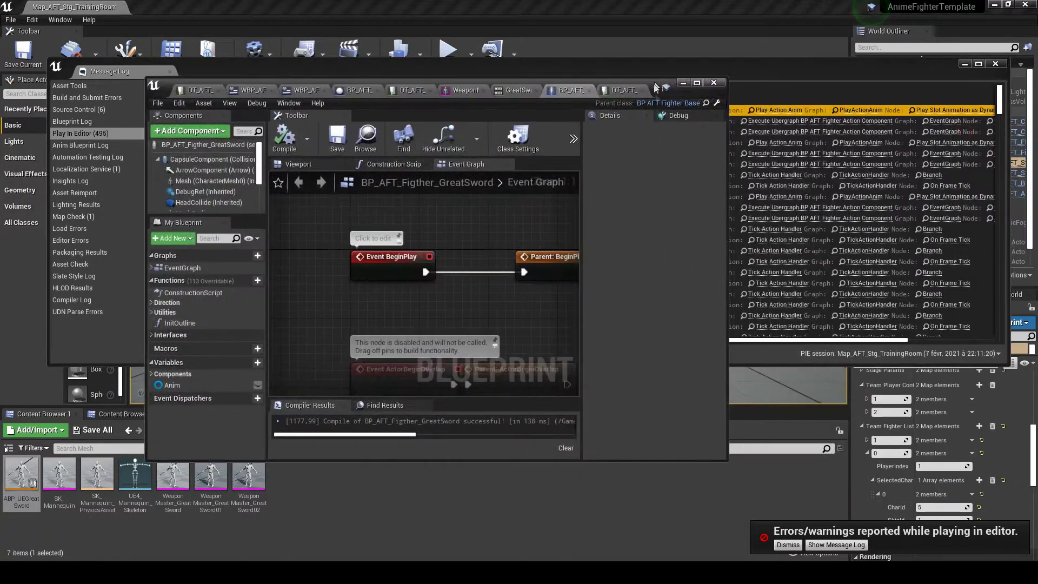
pyautogui.moveTo(726, 463); pyautogui.dragTo(864, 508)
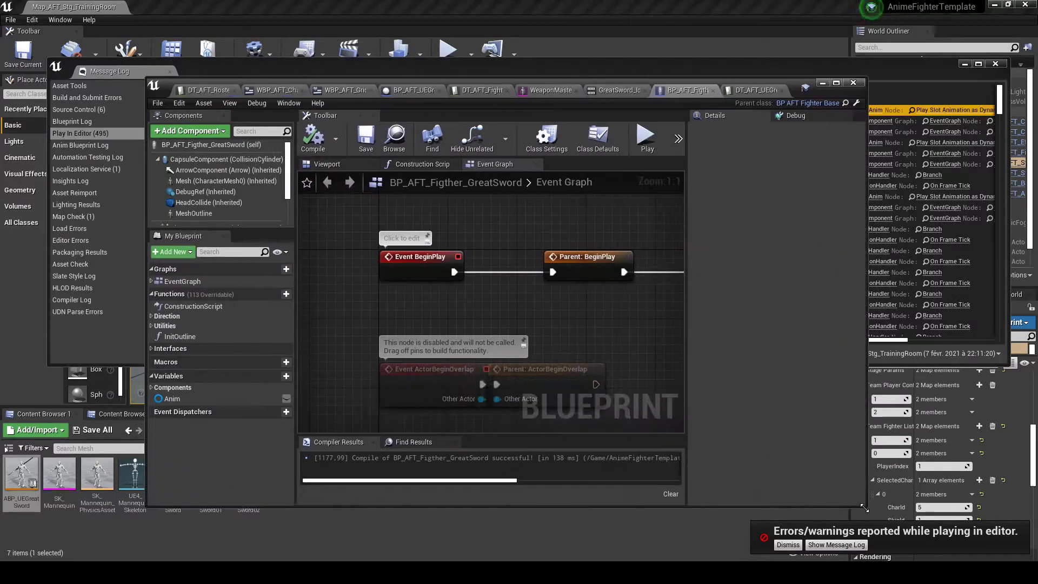
pyautogui.click(458, 90)
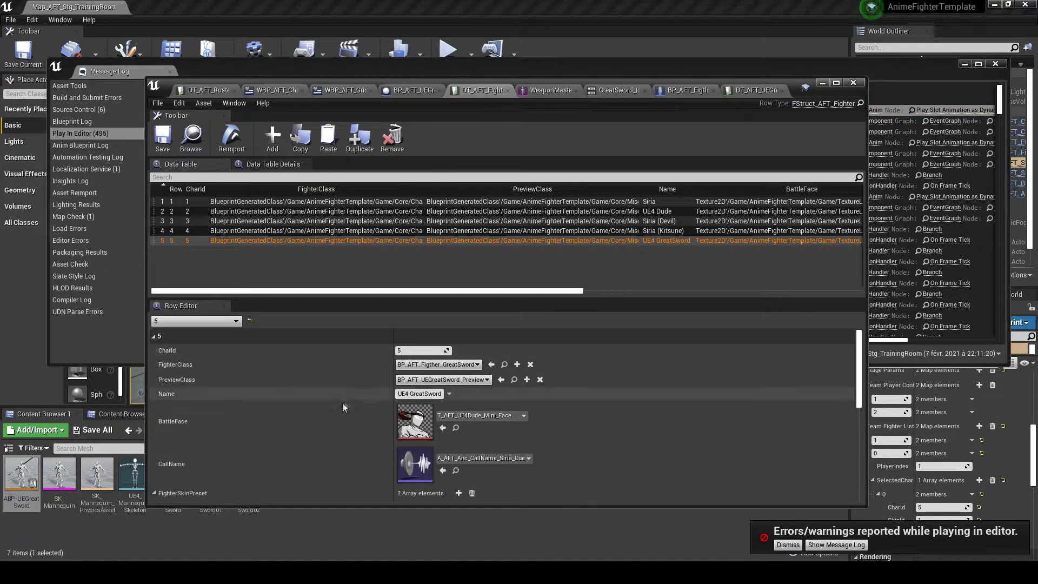
pyautogui.scroll(-5, 344, 401)
pyautogui.scroll(5, 309, 450)
# Inspect the settings of the Avatar and FighterAction components in BP_AFT_Figther_GreatSword
pyautogui.click(677, 91)
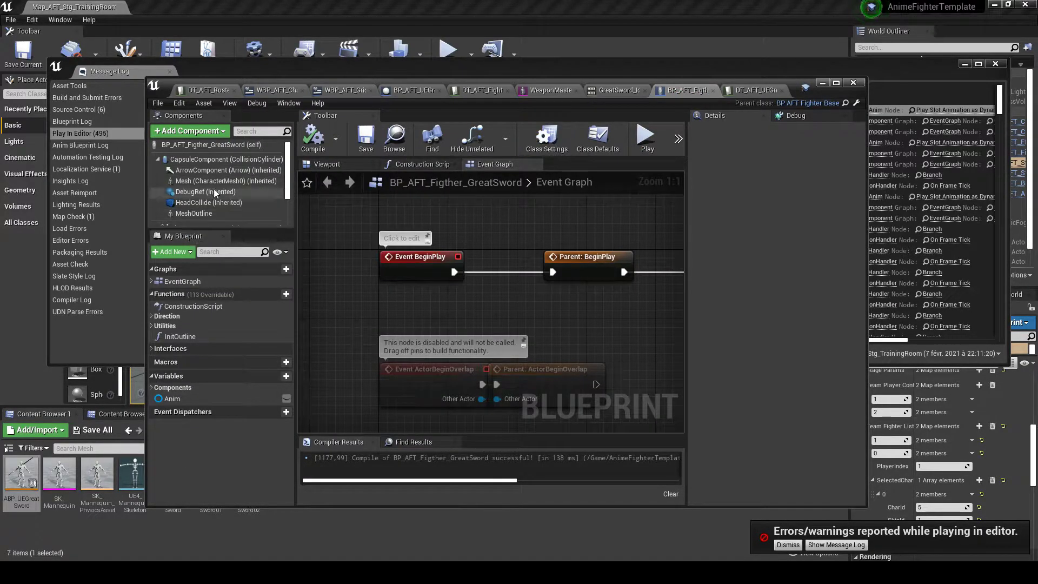
pyautogui.scroll(-2, 213, 189)
pyautogui.scroll(-2, 219, 219)
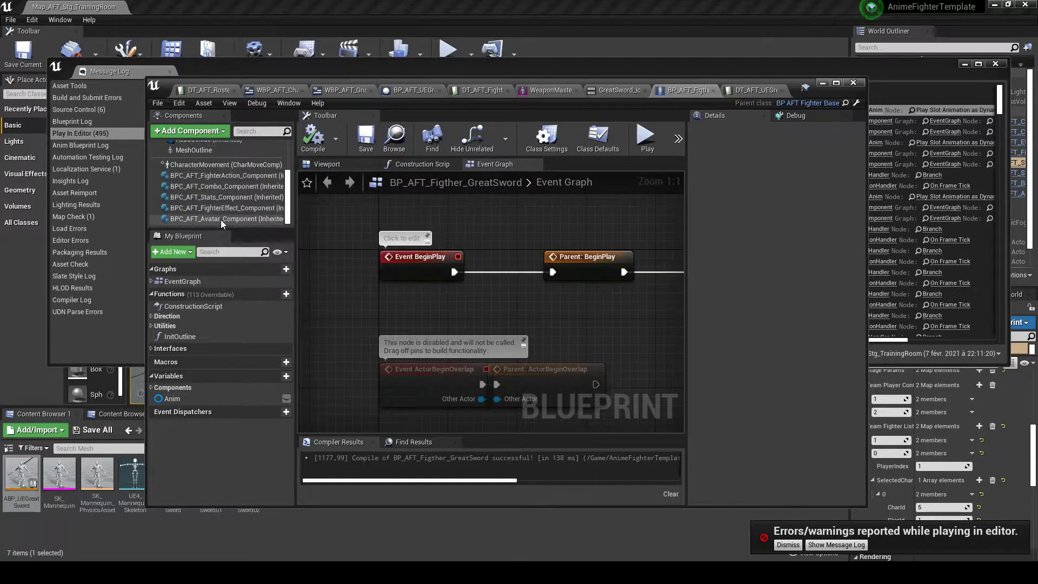
pyautogui.click(219, 219)
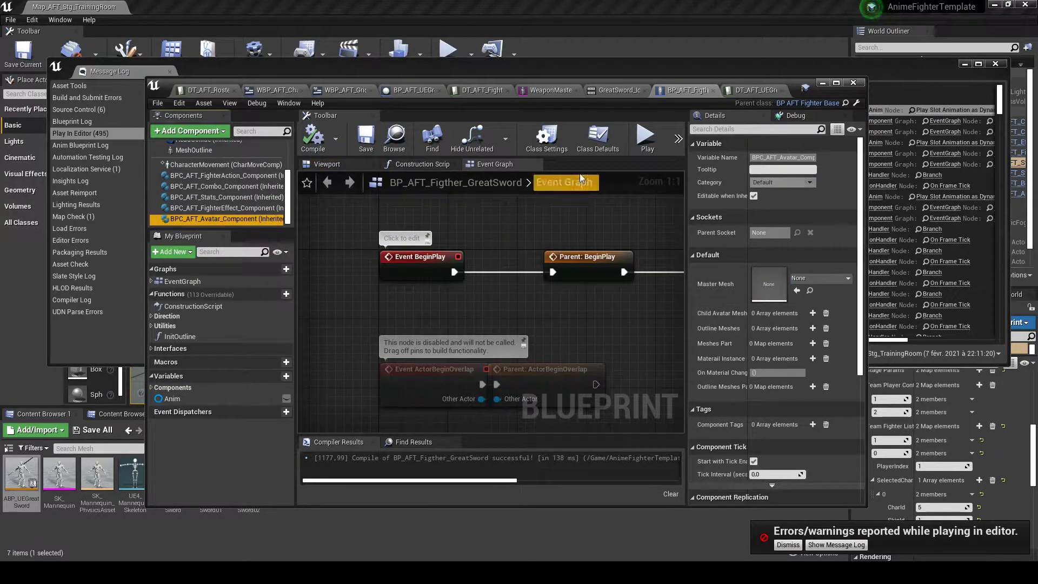
pyautogui.click(227, 176)
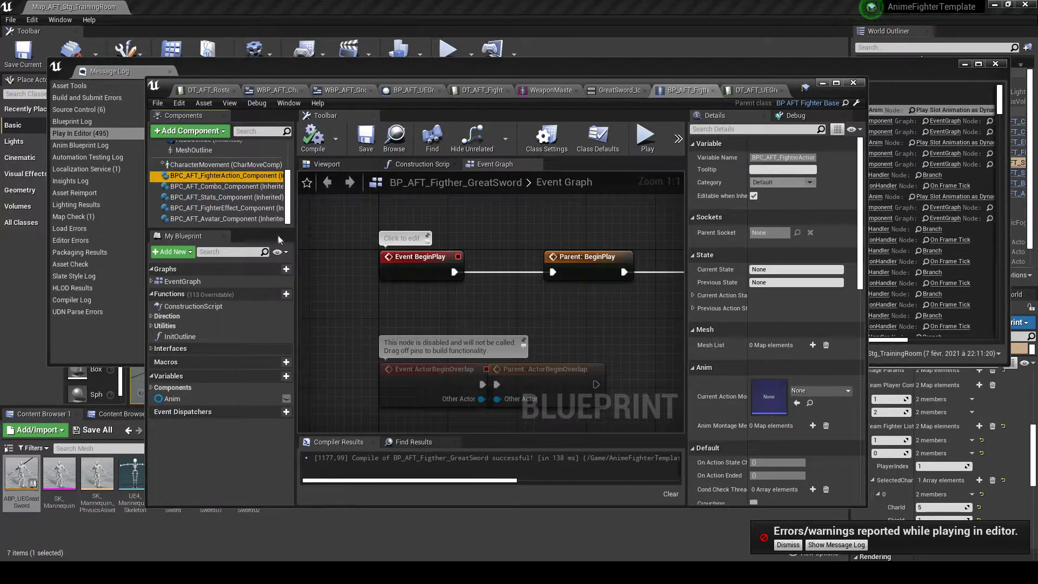
# Assign WeaponMaster_GreatSword as the Skeletal Mesh of the fighter's Mesh component and compile the blueprint
pyautogui.scroll(3, 209, 167)
pyautogui.click(208, 169)
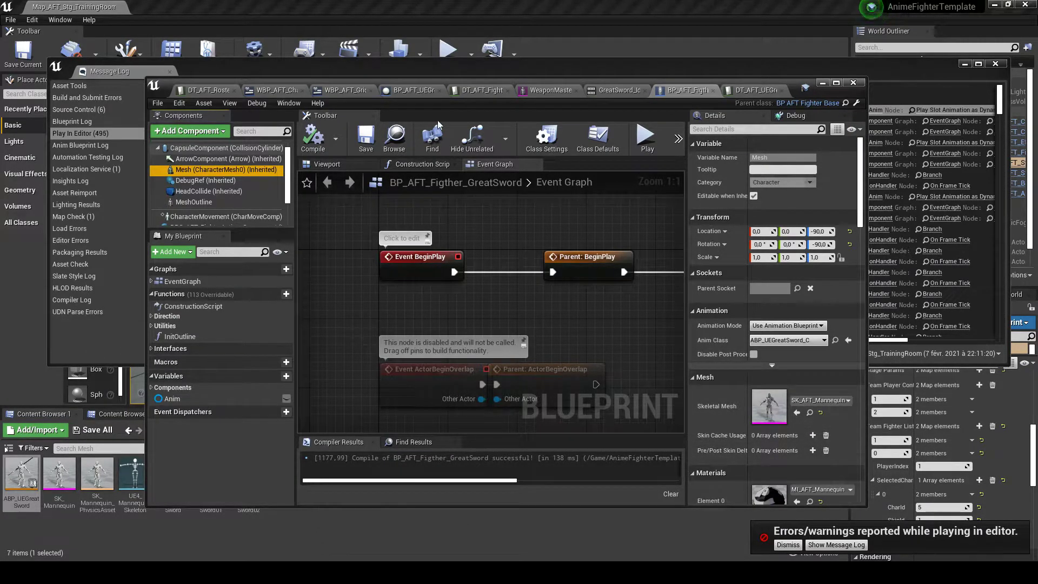
pyautogui.moveTo(434, 85); pyautogui.dragTo(461, 60)
pyautogui.moveTo(170, 500); pyautogui.dragTo(790, 390)
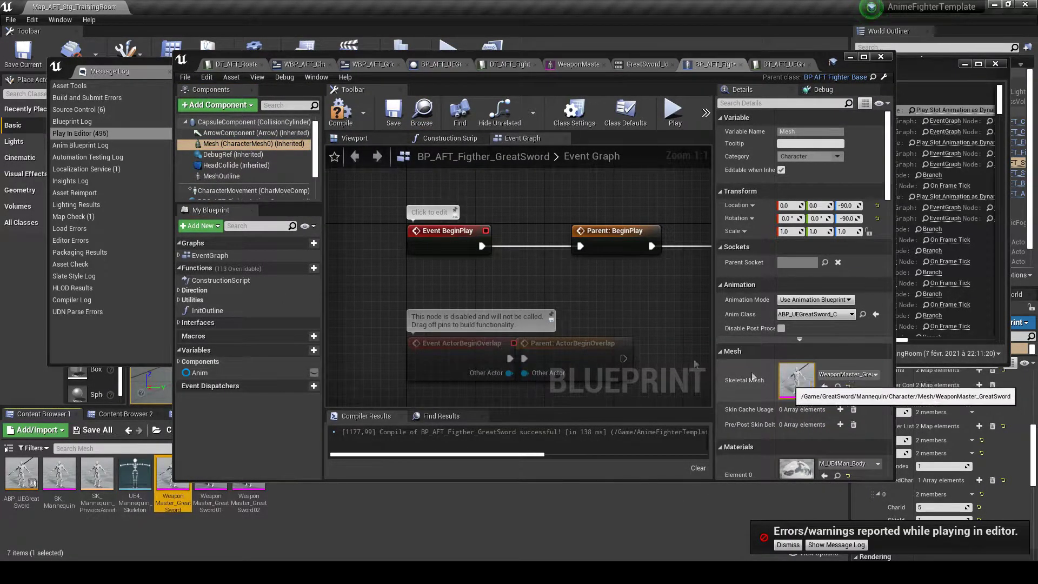
pyautogui.click(340, 113)
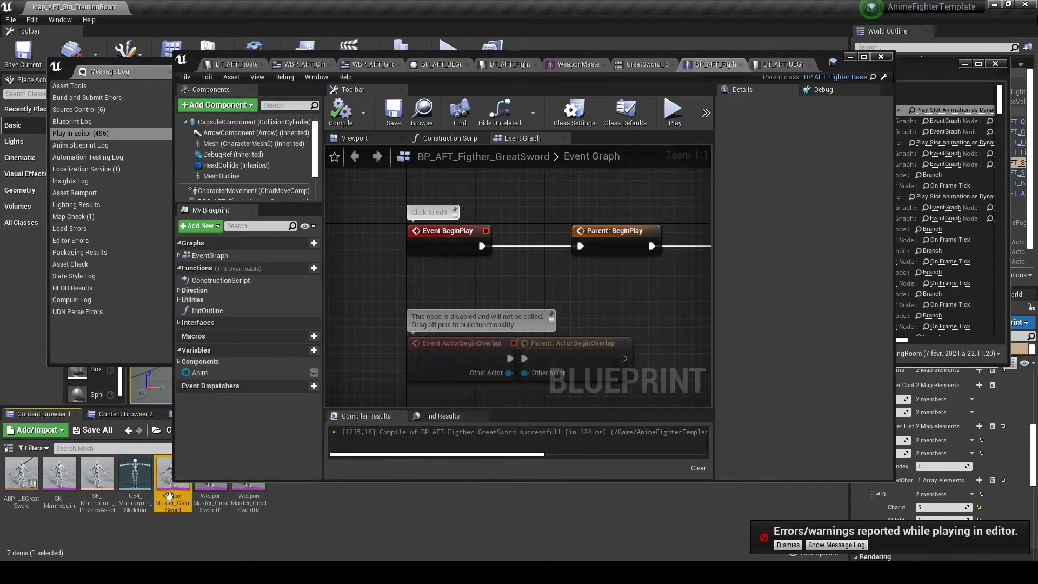
# Play-test the training room with the GreatSword fighter, walking it back and forth and jumping, and stop the session
pyautogui.click(849, 57)
pyautogui.click(965, 64)
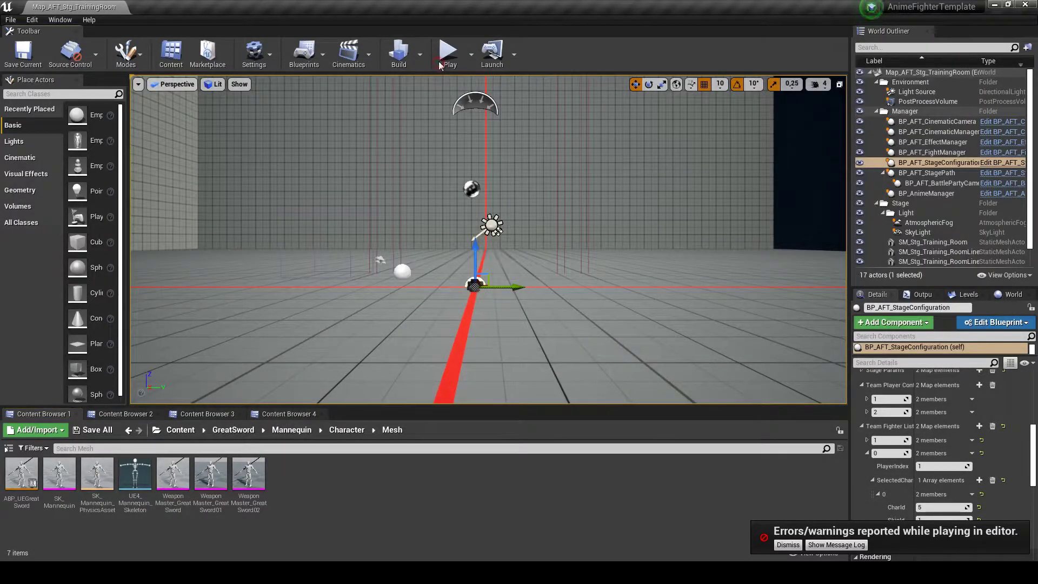
pyautogui.click(440, 64)
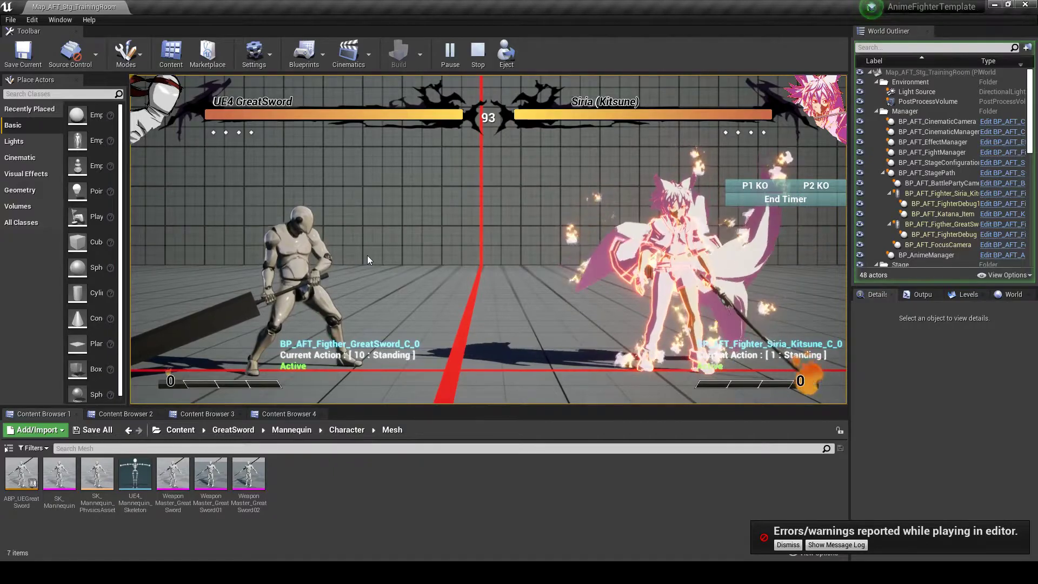
pyautogui.press('a')
pyautogui.press('d')
pyautogui.press('a')
pyautogui.press('d')
pyautogui.press('a')
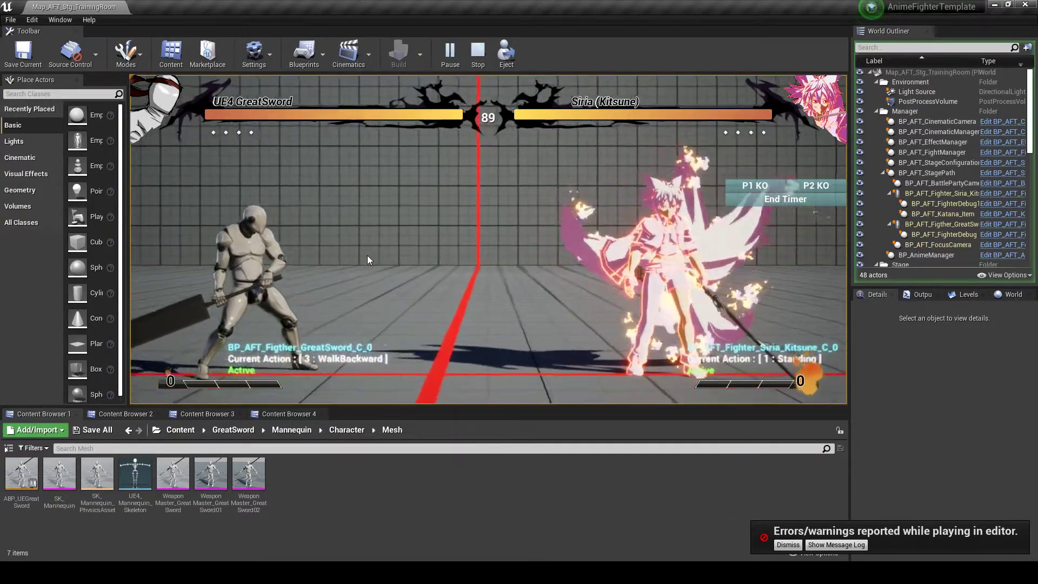
pyautogui.press('d')
pyautogui.press('a')
pyautogui.press('w')
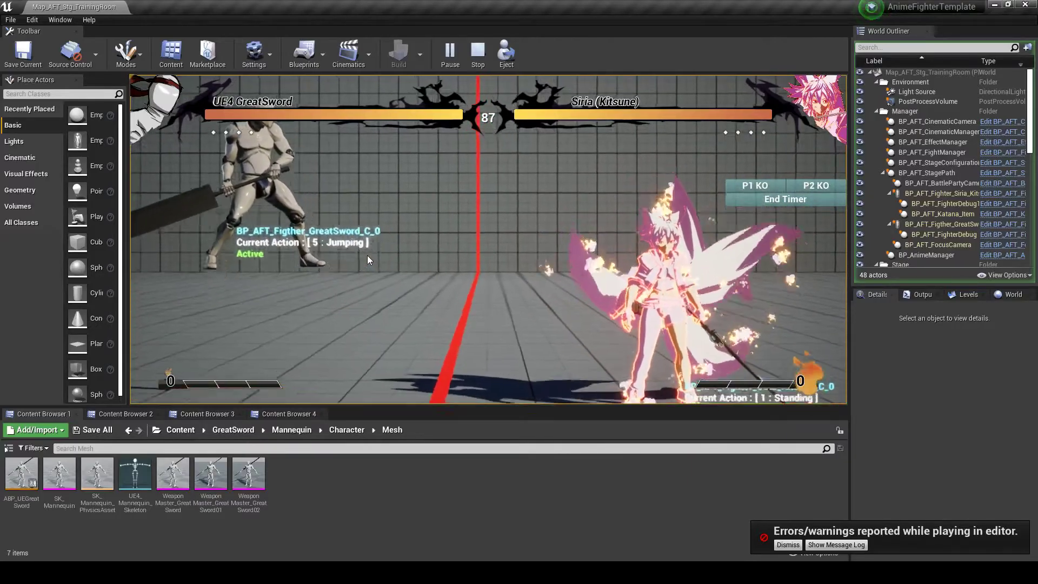
pyautogui.press('Escape')
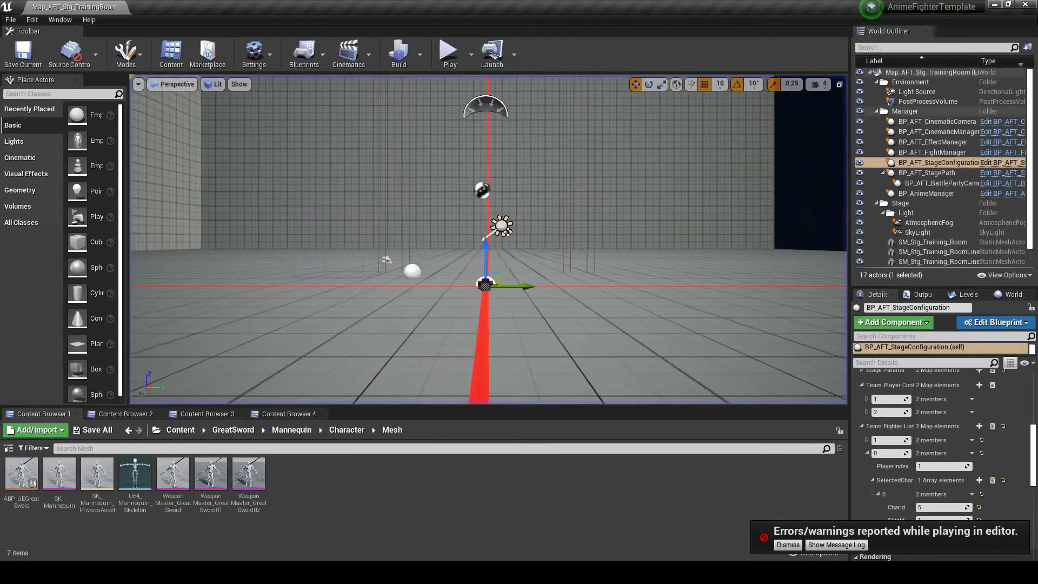
# Review the GreatSword fighter's action state data table, including the Falling row and the remaining action rows
pyautogui.click(412, 573)
pyautogui.click(439, 533)
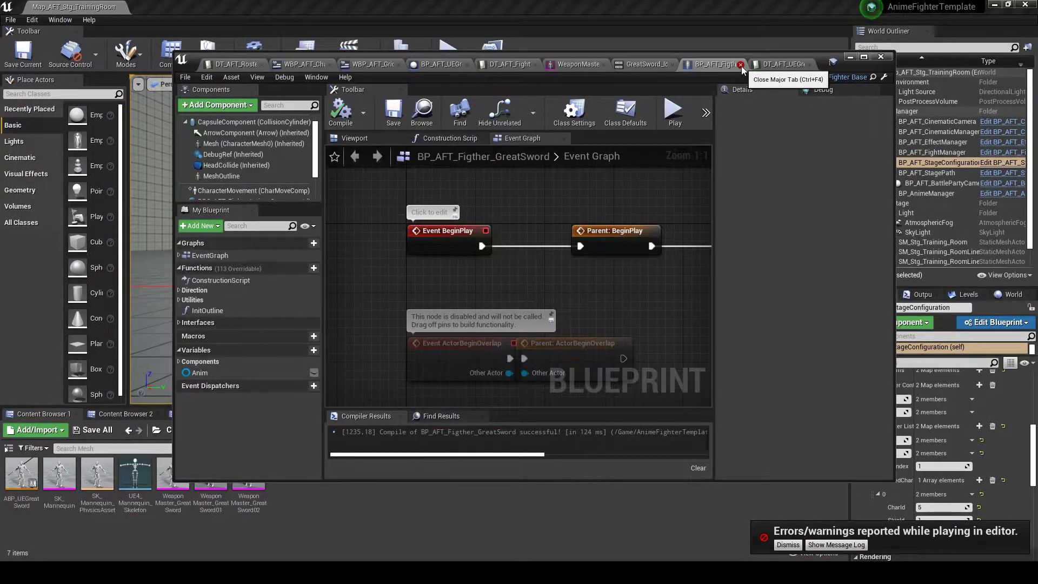
pyautogui.click(778, 65)
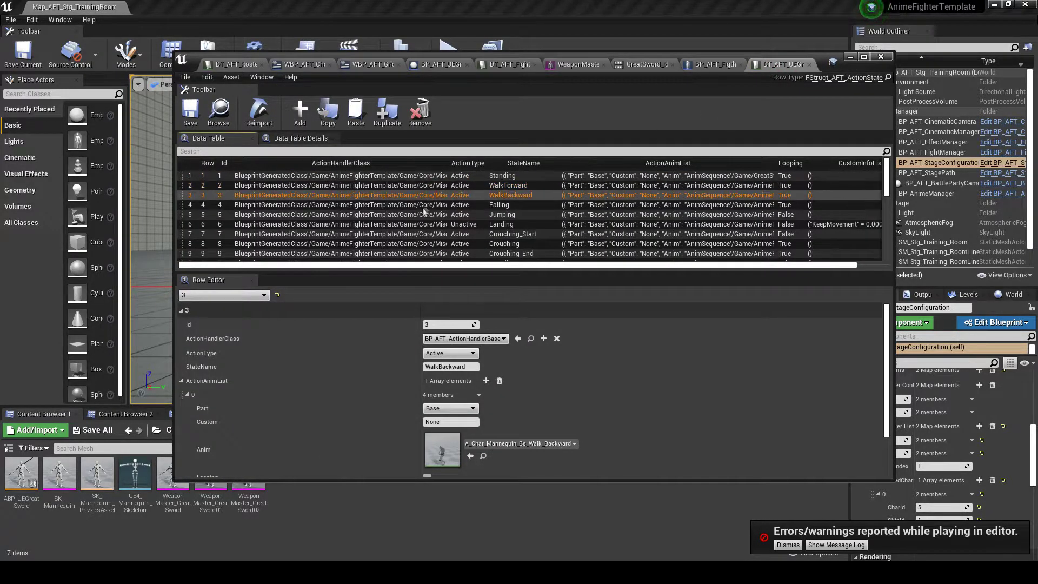
pyautogui.click(390, 237)
pyautogui.click(408, 205)
pyautogui.scroll(-10, 416, 212)
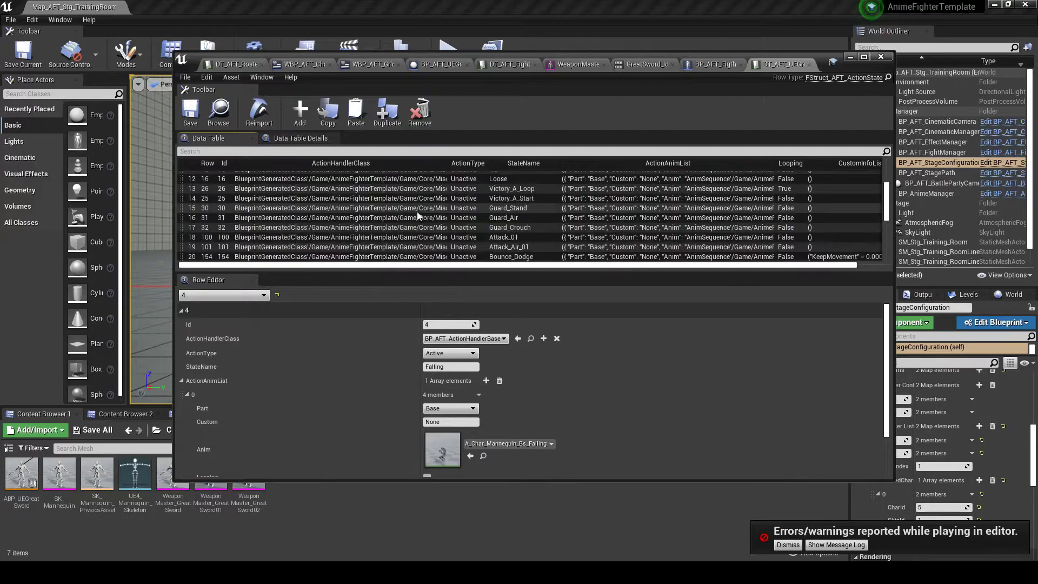
pyautogui.scroll(10, 416, 236)
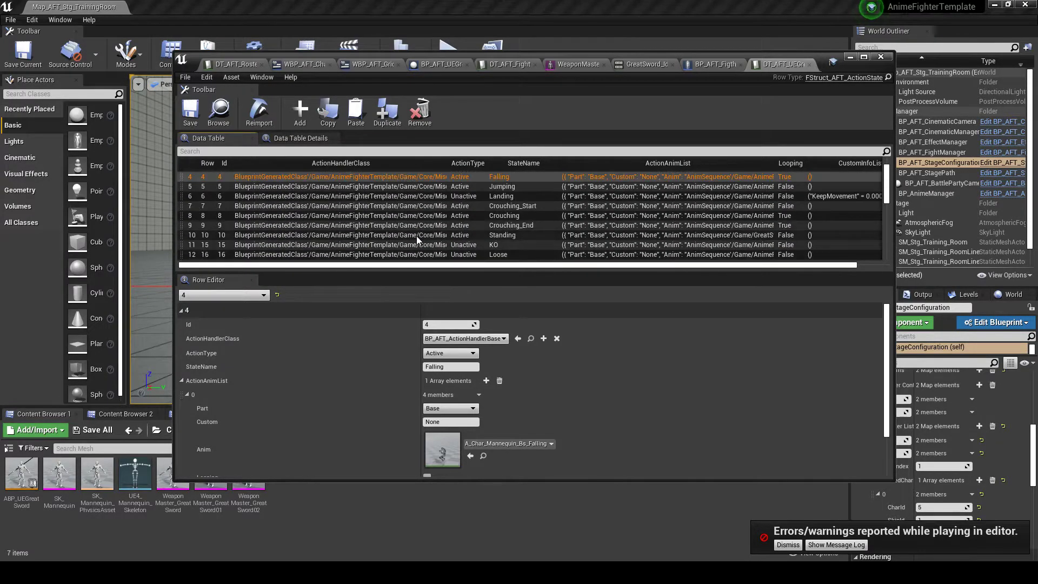
# Select the WalkForward row of the action data table and search the GreatSword animation folder for walk animations, enlarging the asset browser
pyautogui.click(450, 185)
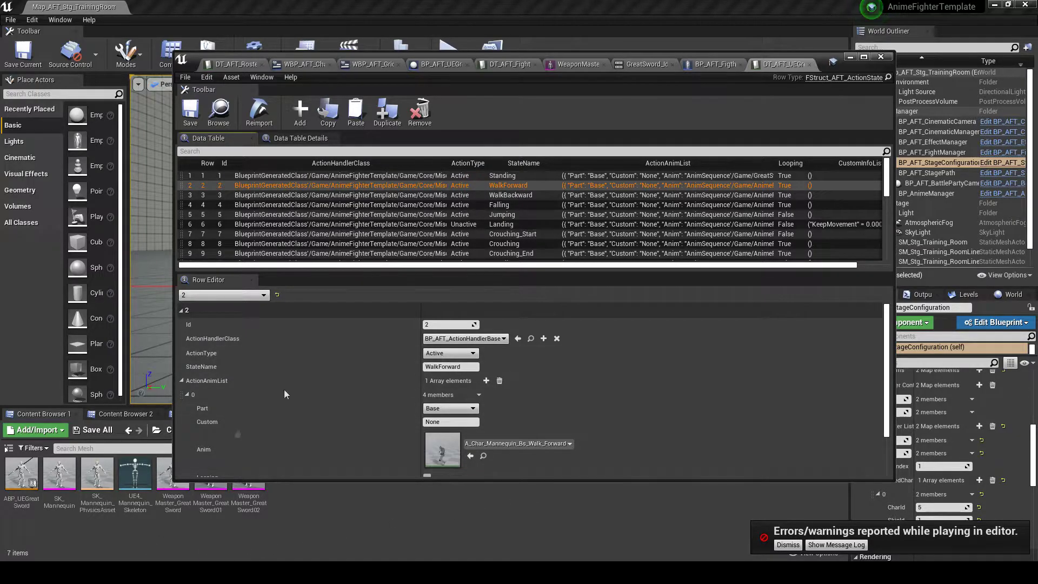
pyautogui.moveTo(606, 54); pyautogui.dragTo(808, 18)
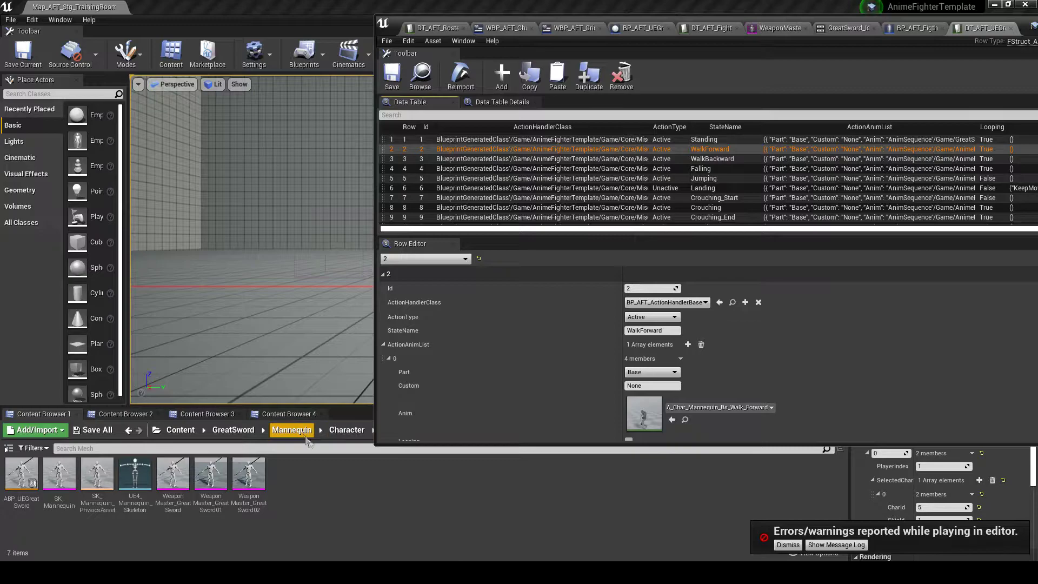
pyautogui.click(346, 430)
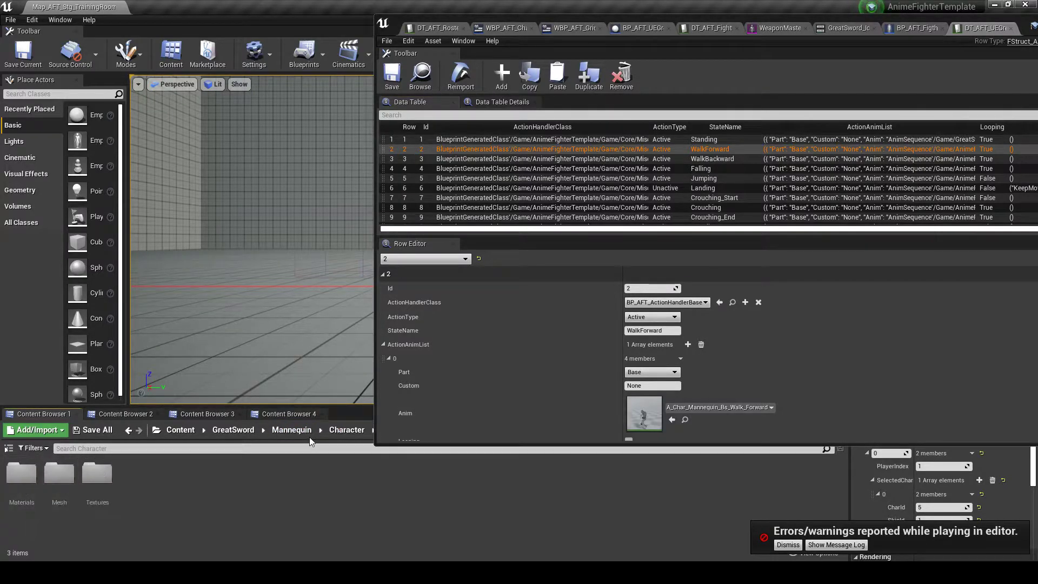
pyautogui.click(291, 431)
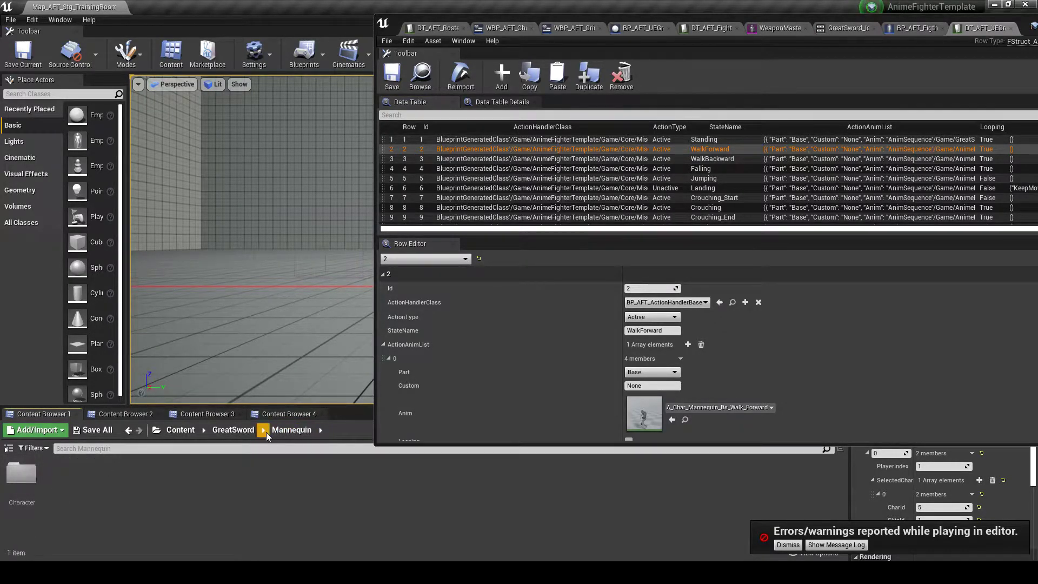
pyautogui.doubleClick(16, 489)
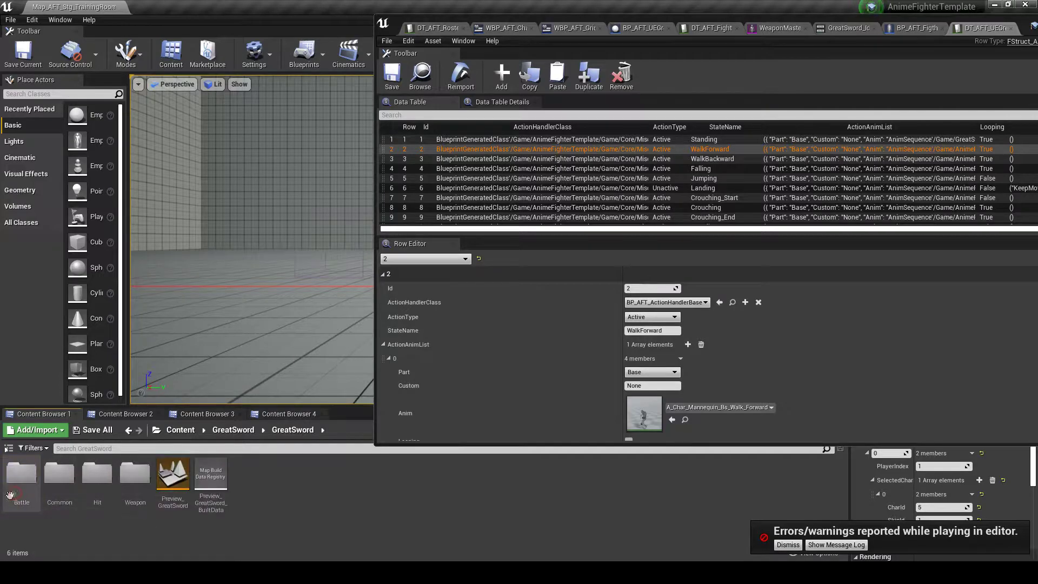
pyautogui.click(128, 449)
pyautogui.write('walk')
pyautogui.scroll(-1, 468, 508)
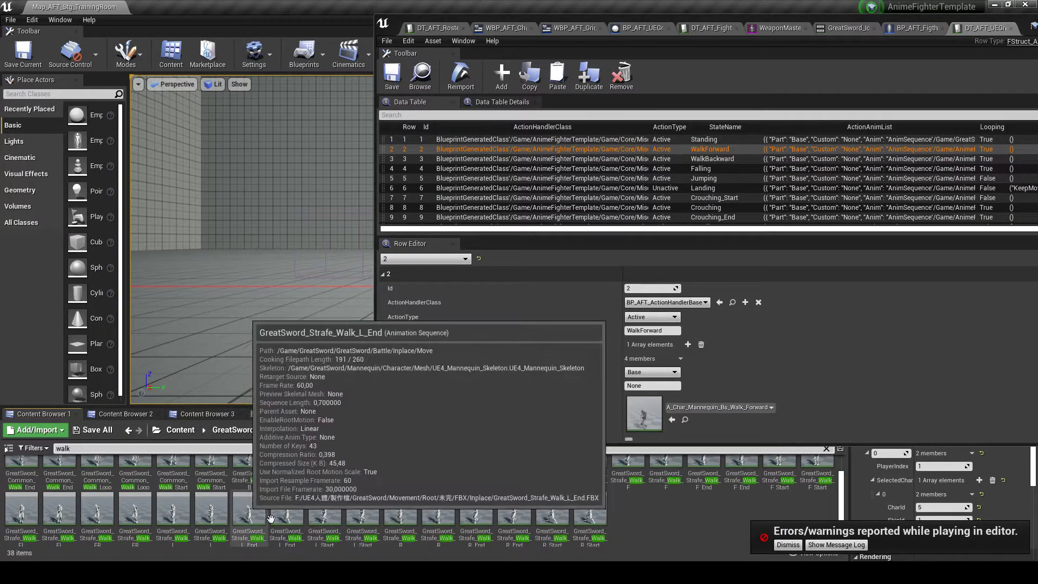
pyautogui.click(210, 511)
pyautogui.moveTo(342, 406); pyautogui.dragTo(343, 343)
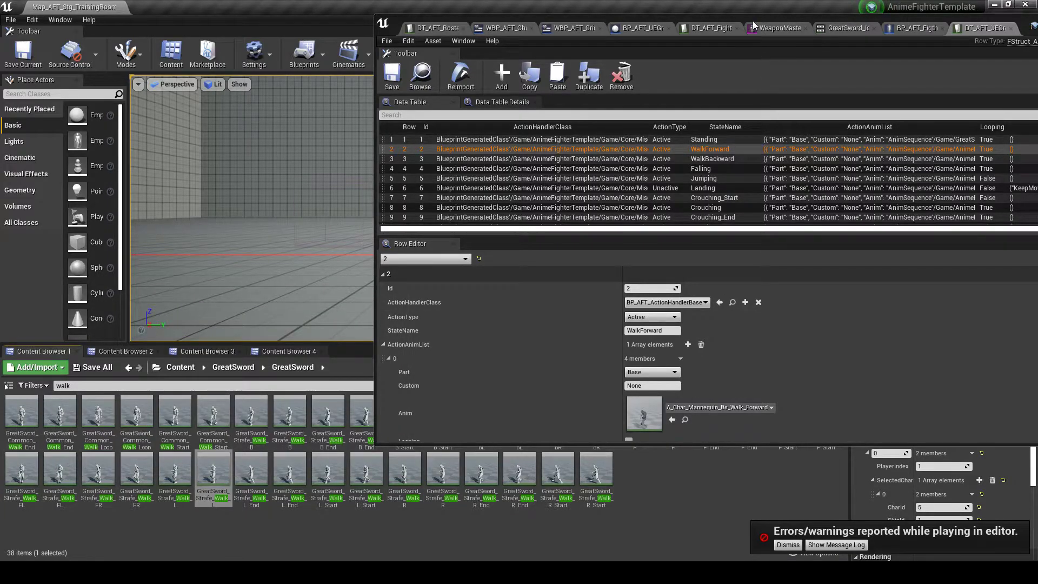
# Open the GreatSword_Strafe_Walk_F animation to preview it and pause its playback
pyautogui.doubleClick(997, 20)
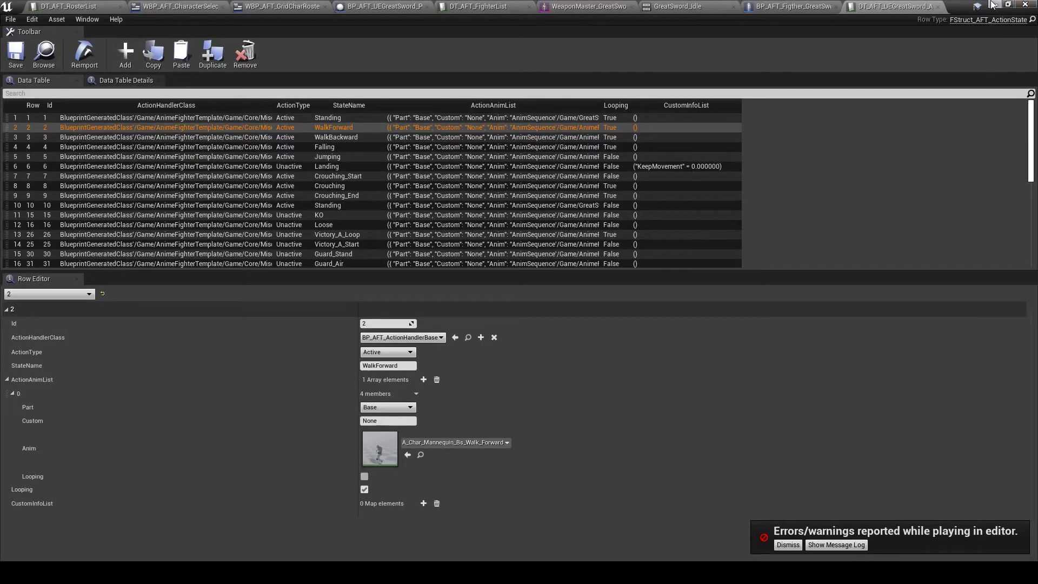
pyautogui.click(993, 5)
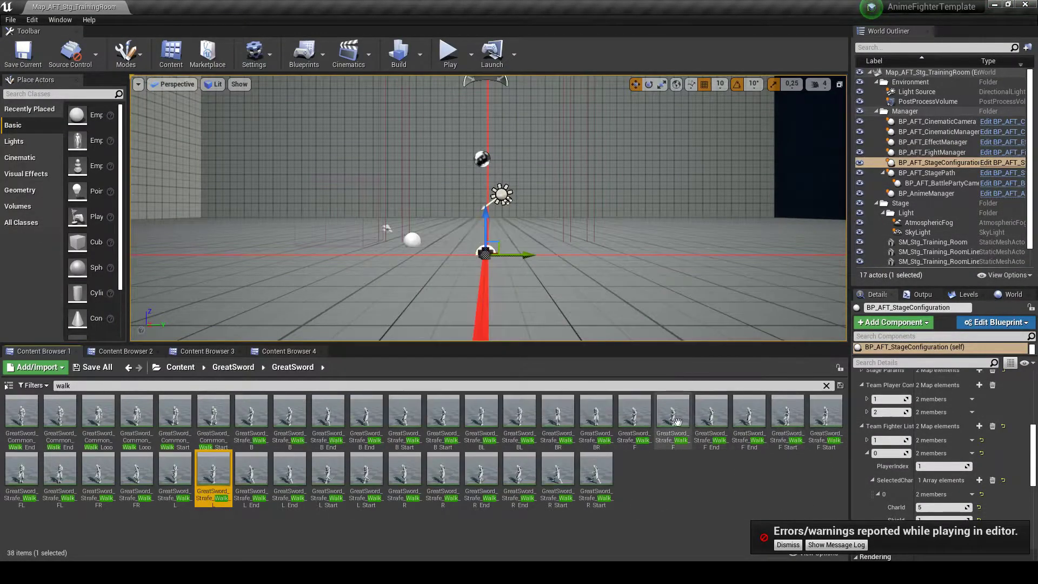
pyautogui.doubleClick(670, 420)
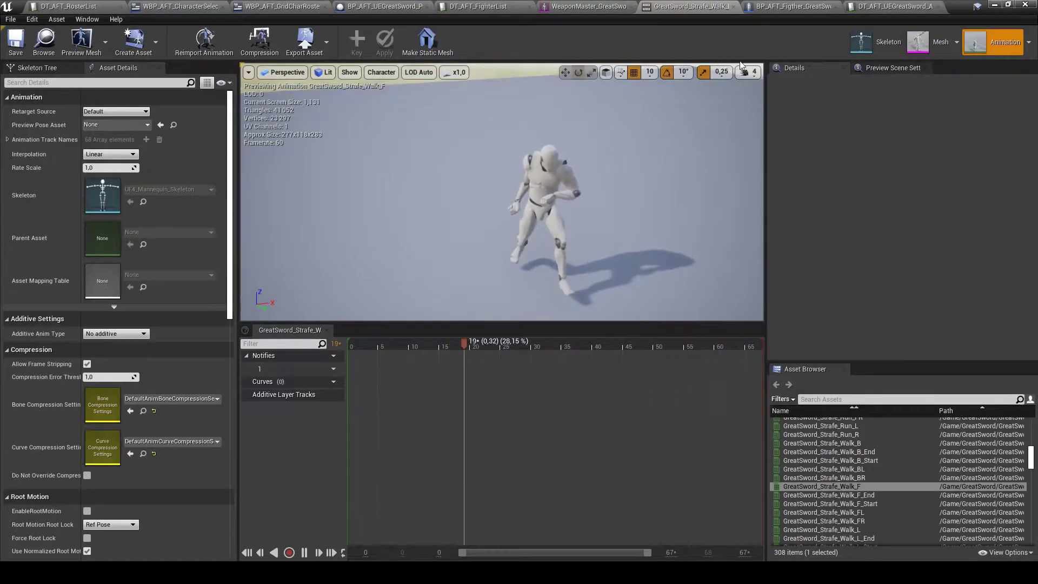
pyautogui.click(304, 553)
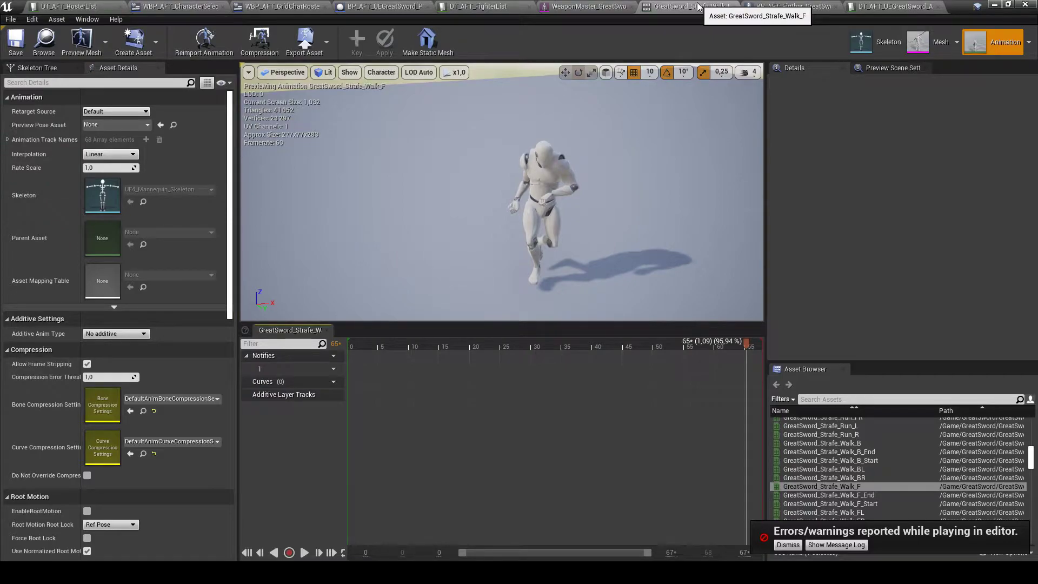
# Assign the Inplace version of GreatSword_Strafe_Walk_F as the WalkForward row's animation and open the assigned sequence to check it
pyautogui.click(891, 5)
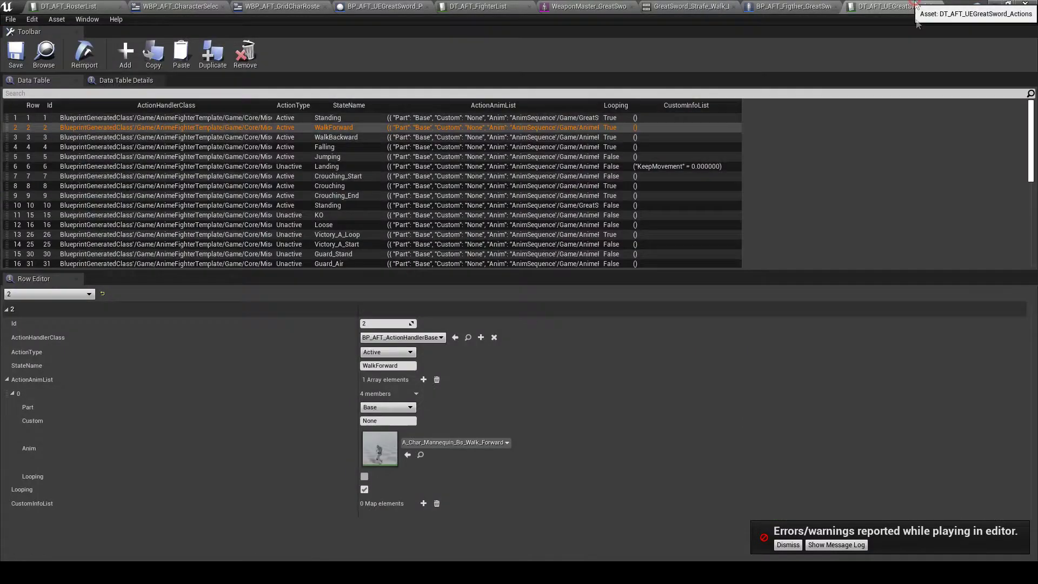
pyautogui.click(453, 446)
pyautogui.write('Strafe_Walk_F')
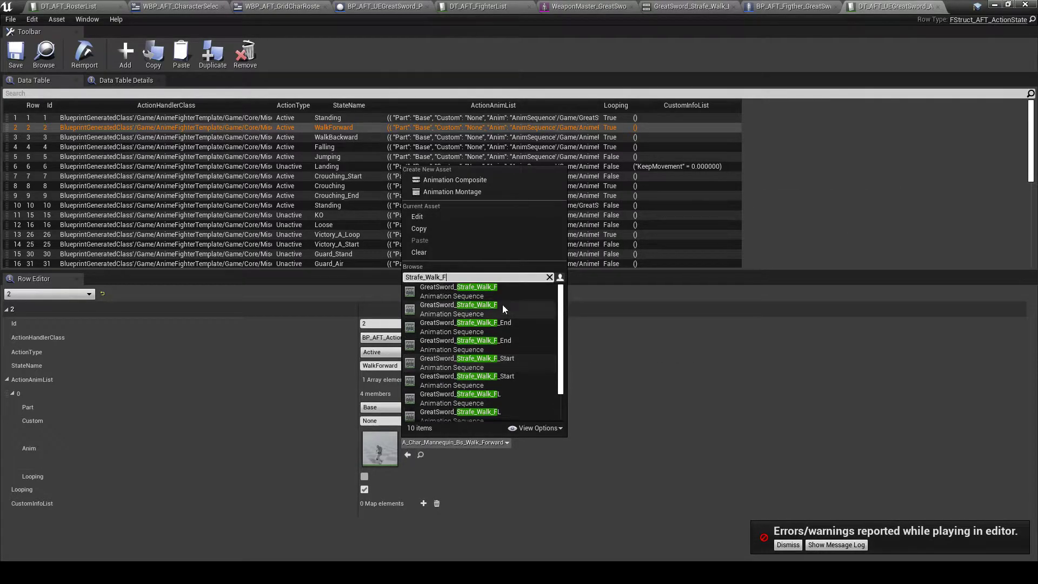
pyautogui.moveTo(502, 303)
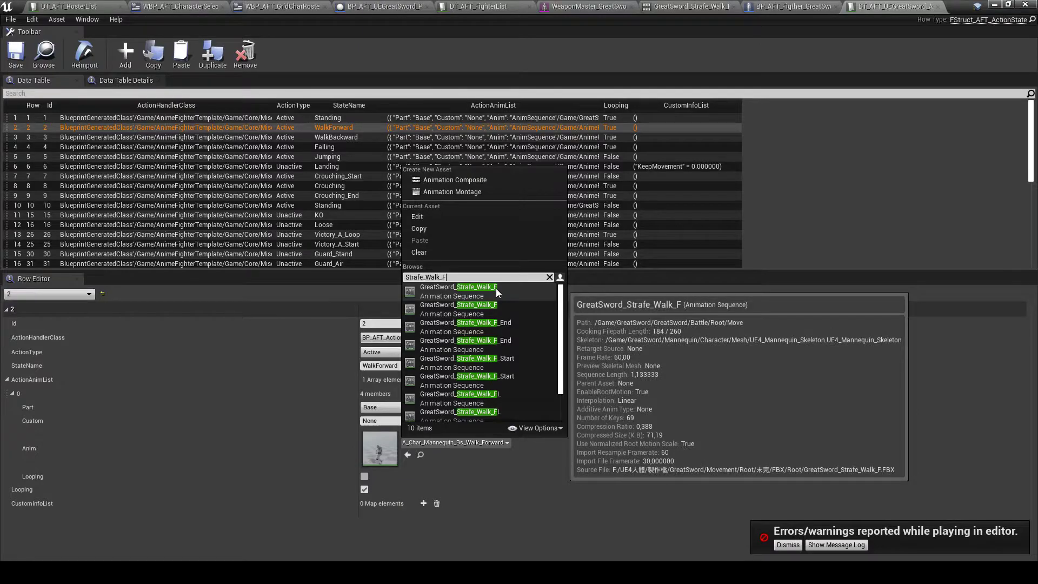
pyautogui.click(486, 304)
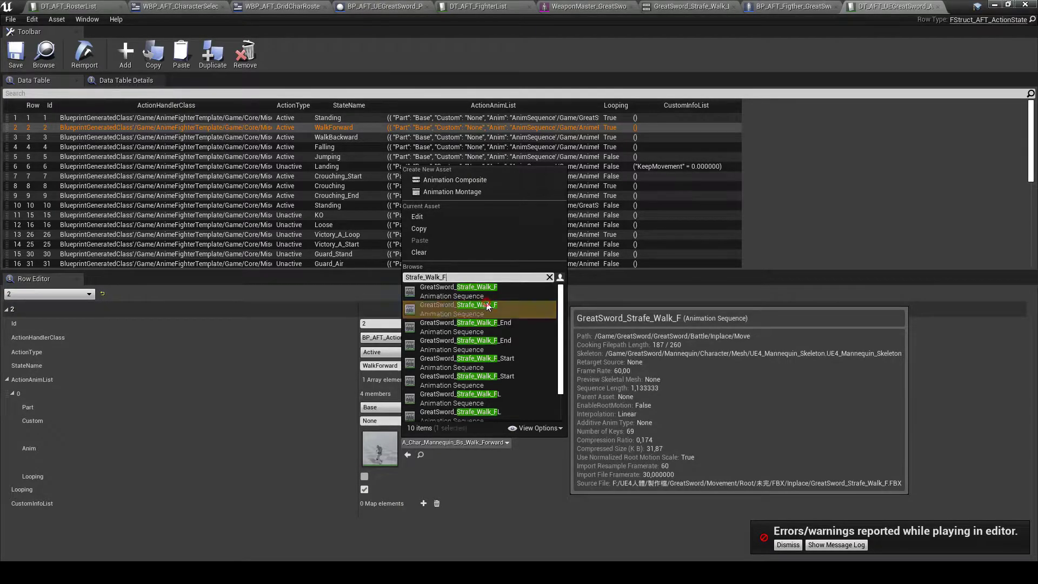
pyautogui.doubleClick(381, 440)
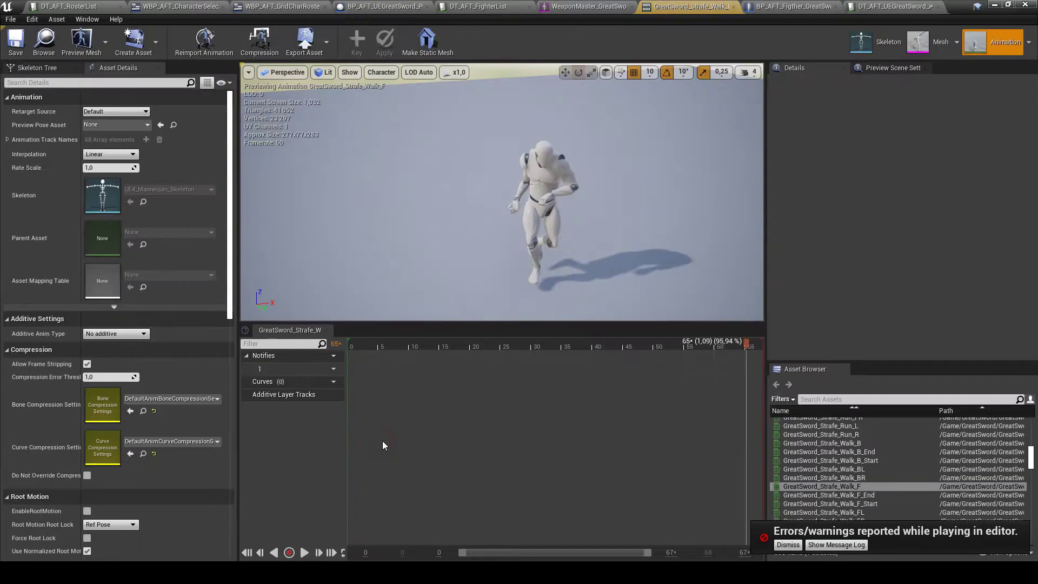
# Play-test the WalkForward animation in the training room and stop the session
pyautogui.click(995, 5)
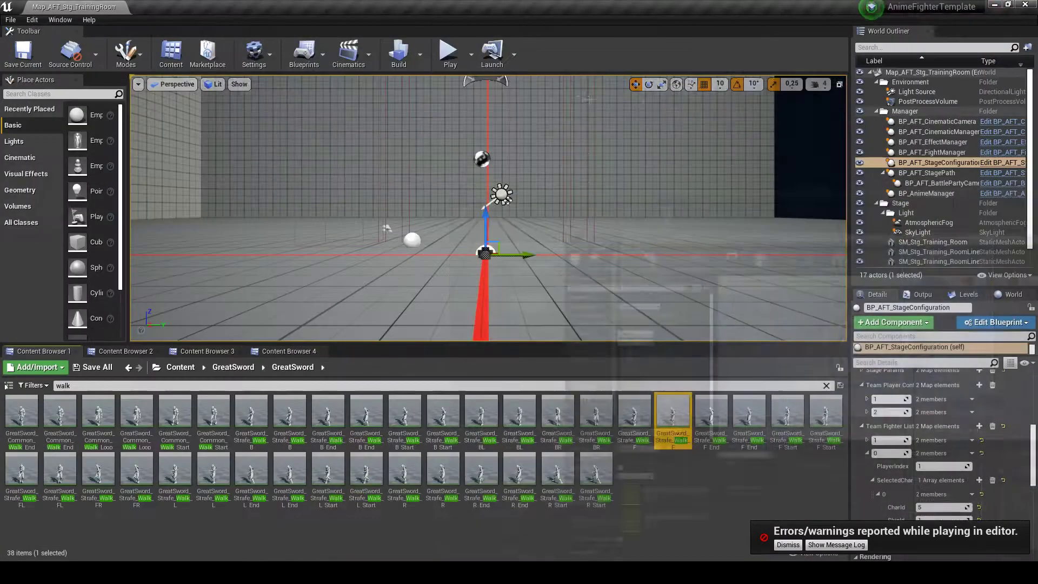
pyautogui.click(453, 53)
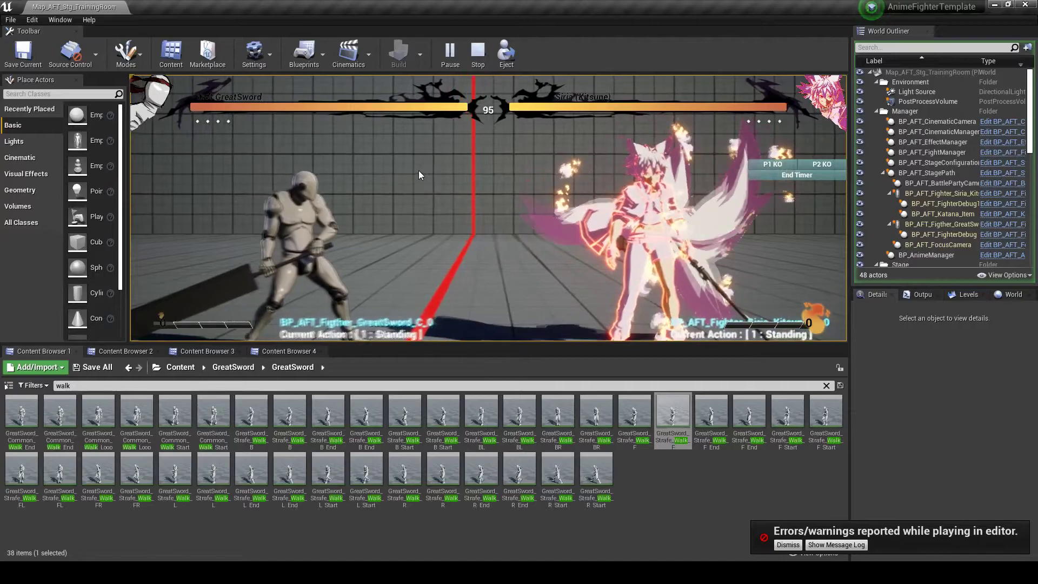
pyautogui.press('Escape')
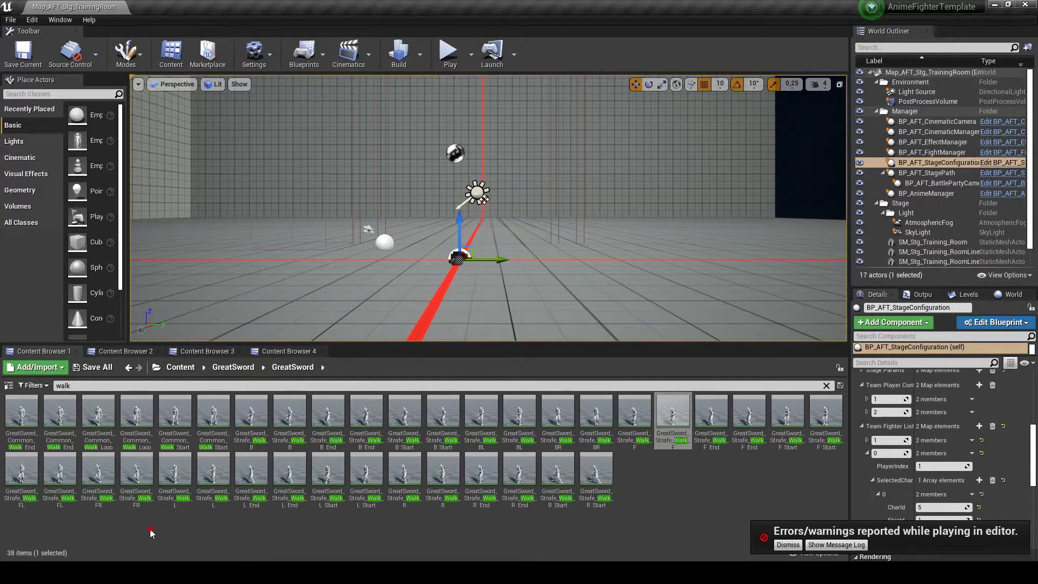
# Assign GreatSword_Strafe_Walk_B as the WalkBackward row's animation and save the action data table
pyautogui.click(404, 415)
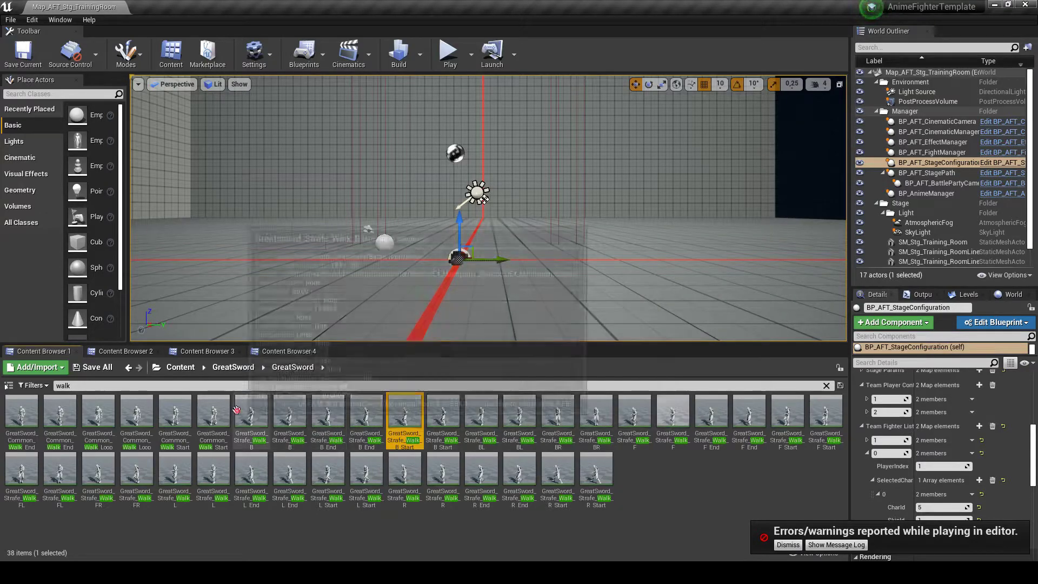
pyautogui.click(251, 413)
pyautogui.click(409, 572)
pyautogui.click(440, 526)
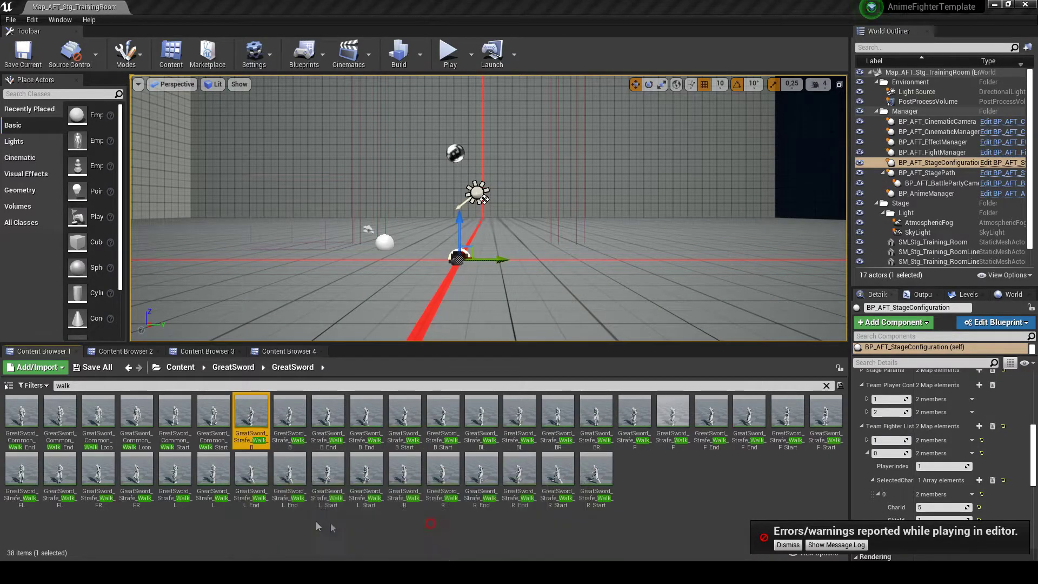
pyautogui.click(876, 5)
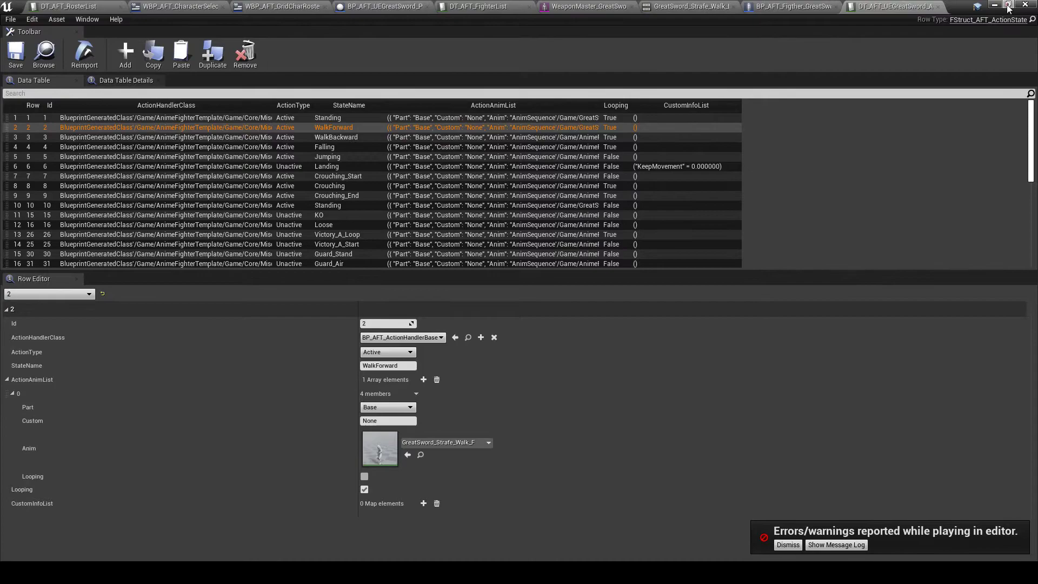
pyautogui.click(1008, 6)
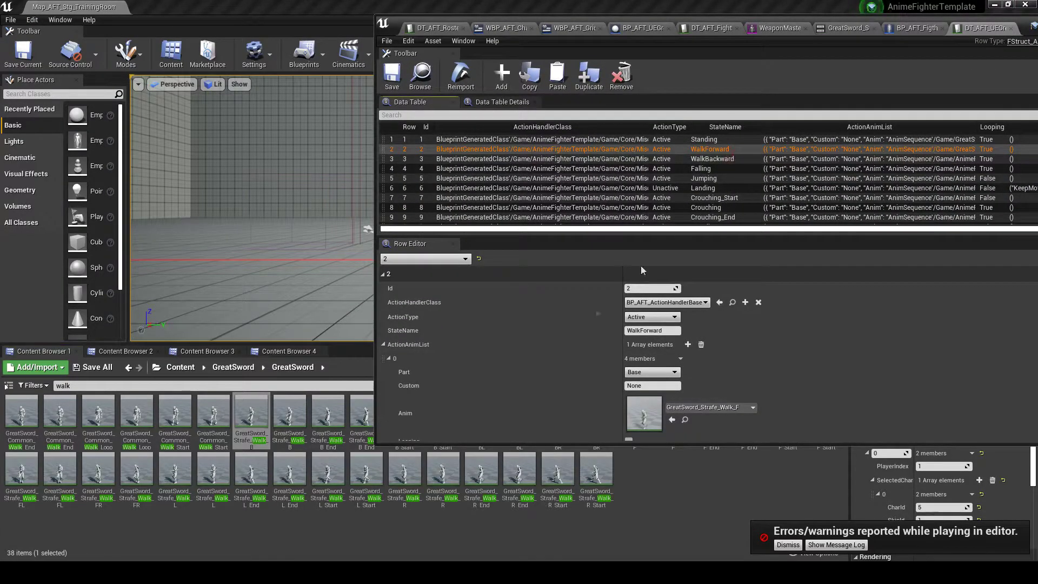
pyautogui.click(735, 159)
pyautogui.moveTo(251, 416); pyautogui.dragTo(670, 419)
pyautogui.click(393, 79)
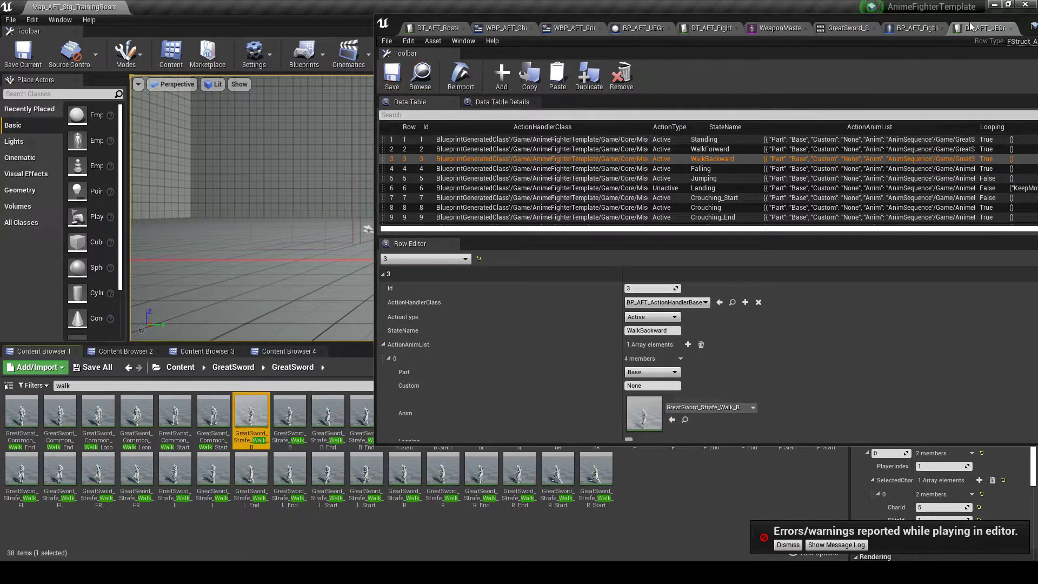
# Play-test the GreatSword fighter in the training room, walking it backward and forward repeatedly, and stop the session
pyautogui.moveTo(1006, 22); pyautogui.dragTo(746, 24)
pyautogui.click(820, 23)
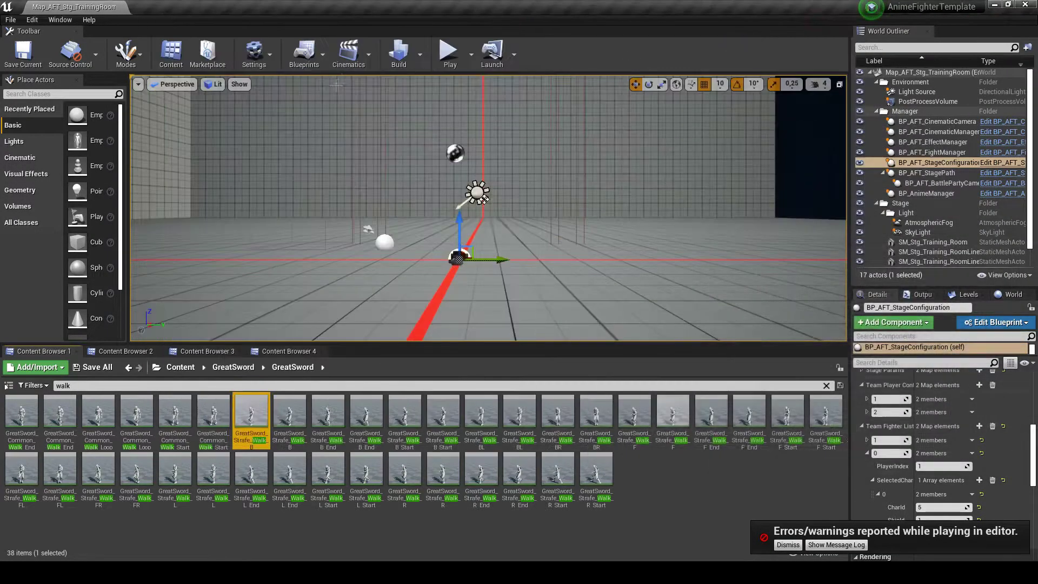
pyautogui.click(451, 51)
pyautogui.press('a')
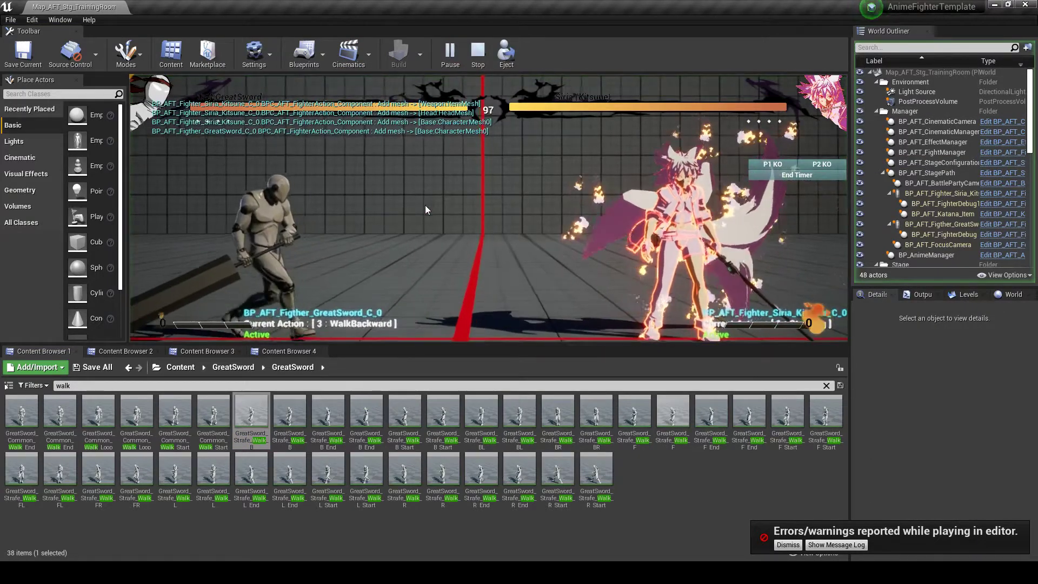
pyautogui.press('d')
pyautogui.press('a')
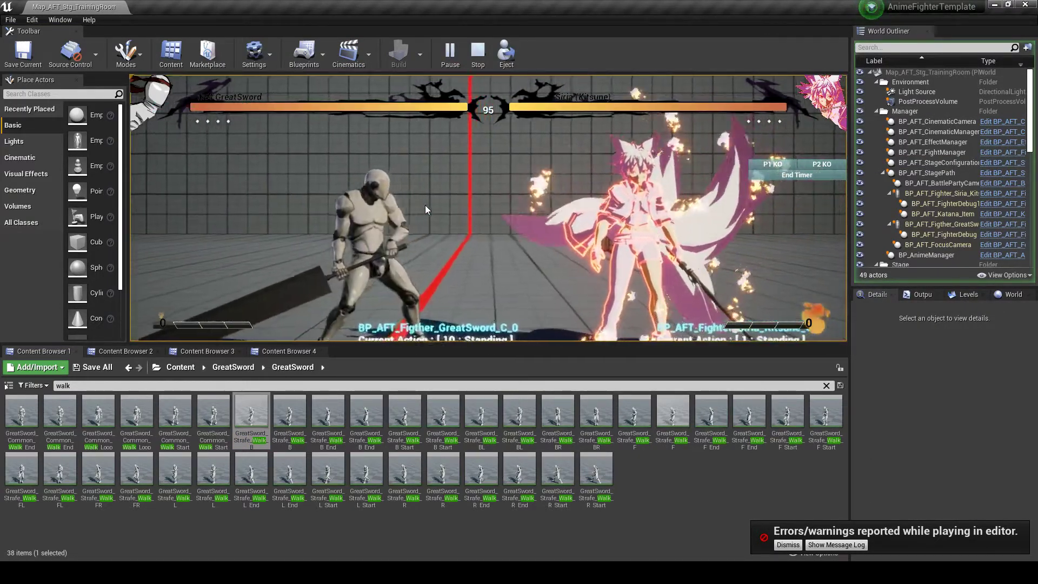
pyautogui.press('d')
pyautogui.press('a')
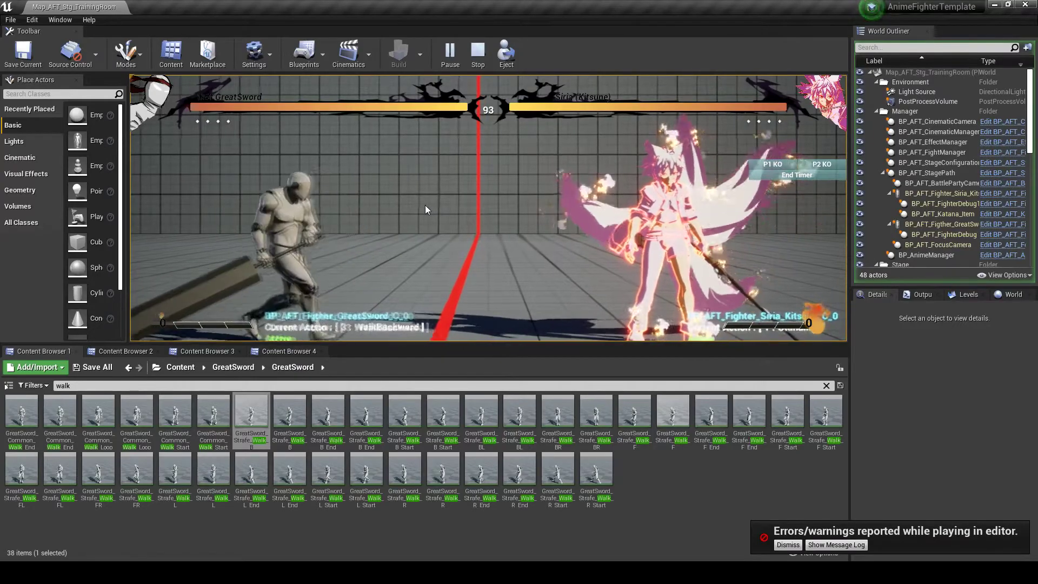
pyautogui.press('d')
pyautogui.press('Escape')
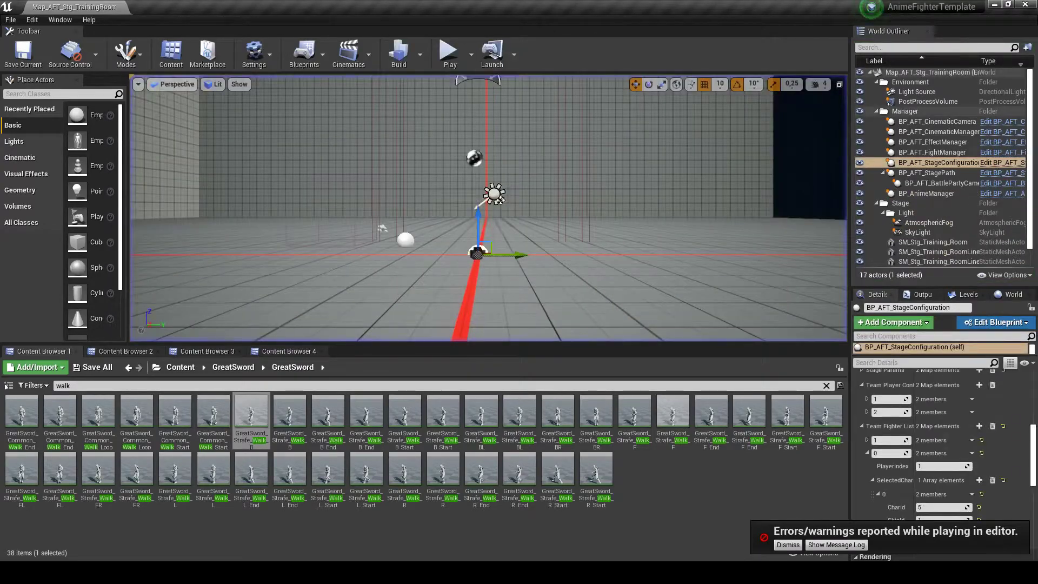
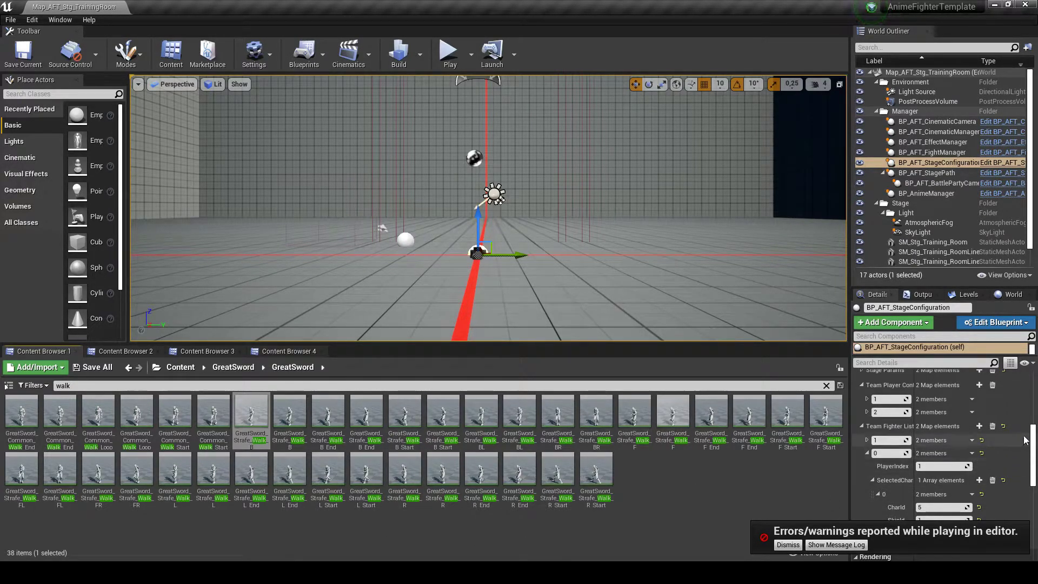
# Dismiss the error notification and browse to the GreatSword Battle/Root folder containing the attack animations
pyautogui.click(788, 544)
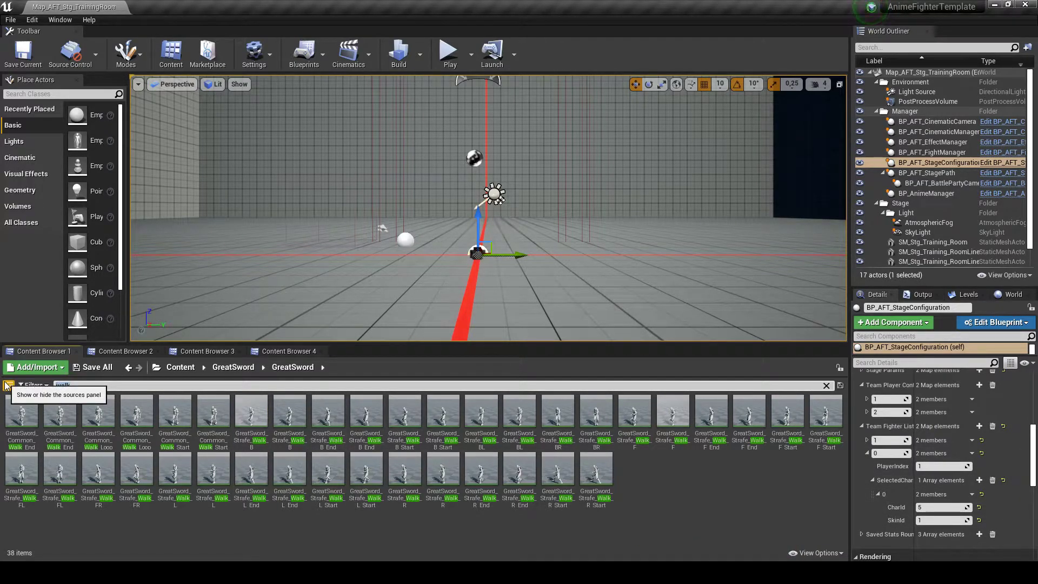
pyautogui.press('BackSpace')
pyautogui.doubleClick(22, 411)
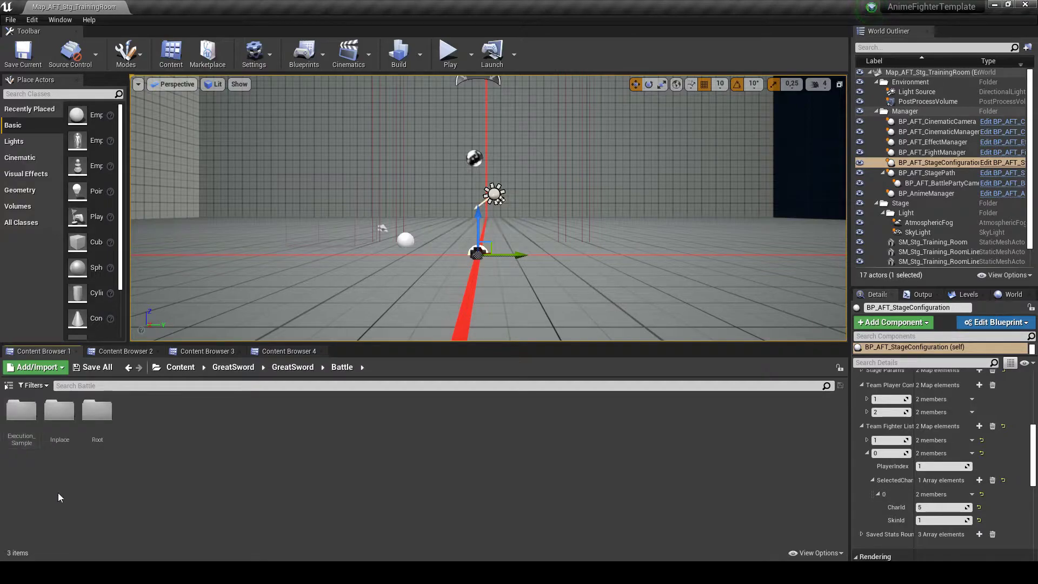
pyautogui.doubleClick(97, 410)
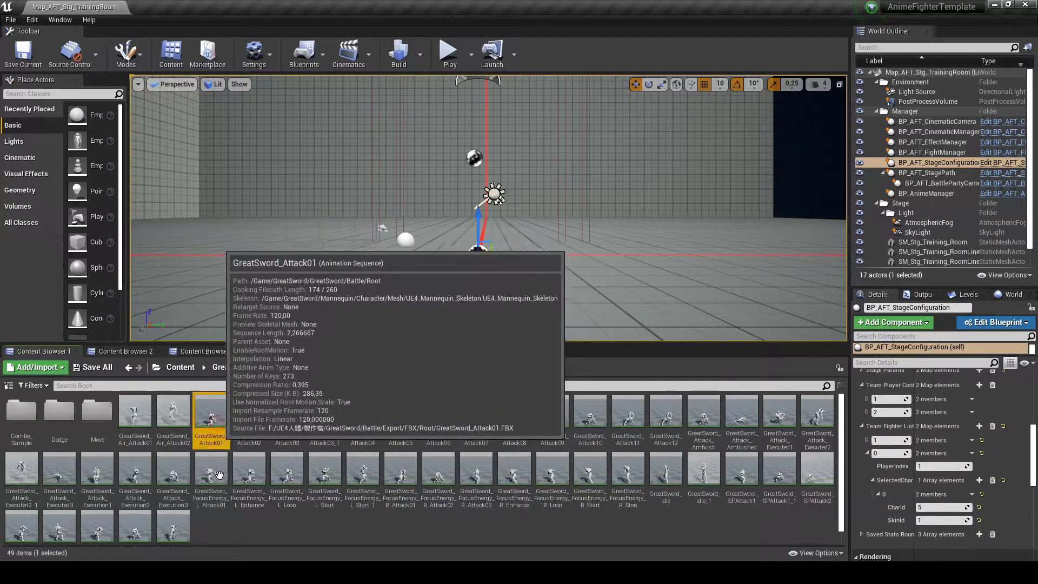
# Return to the GreatSword action data table and maximize its window
pyautogui.click(415, 571)
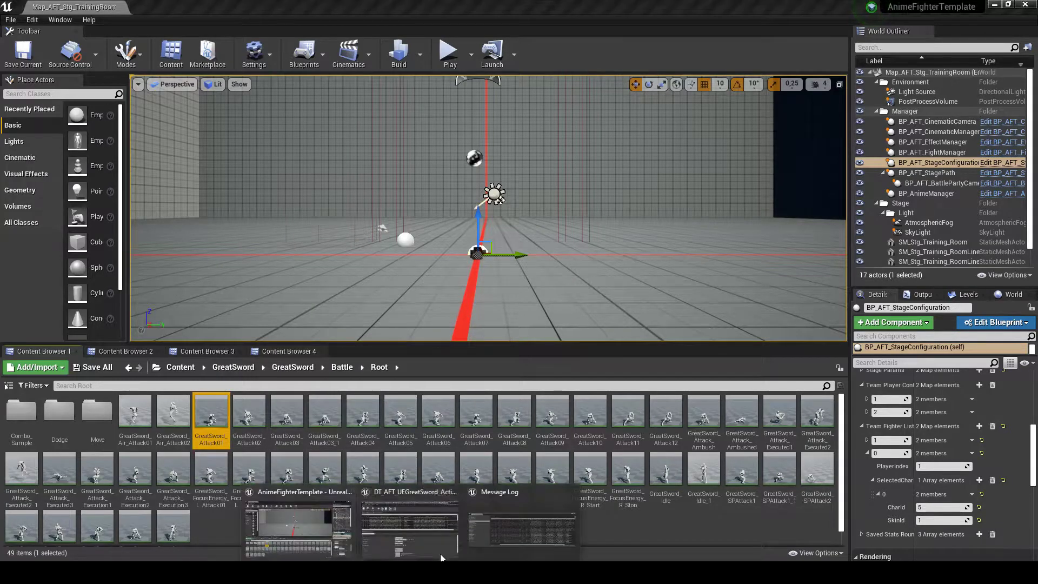
pyautogui.click(458, 543)
pyautogui.scroll(-5, 424, 147)
pyautogui.scroll(3, 421, 160)
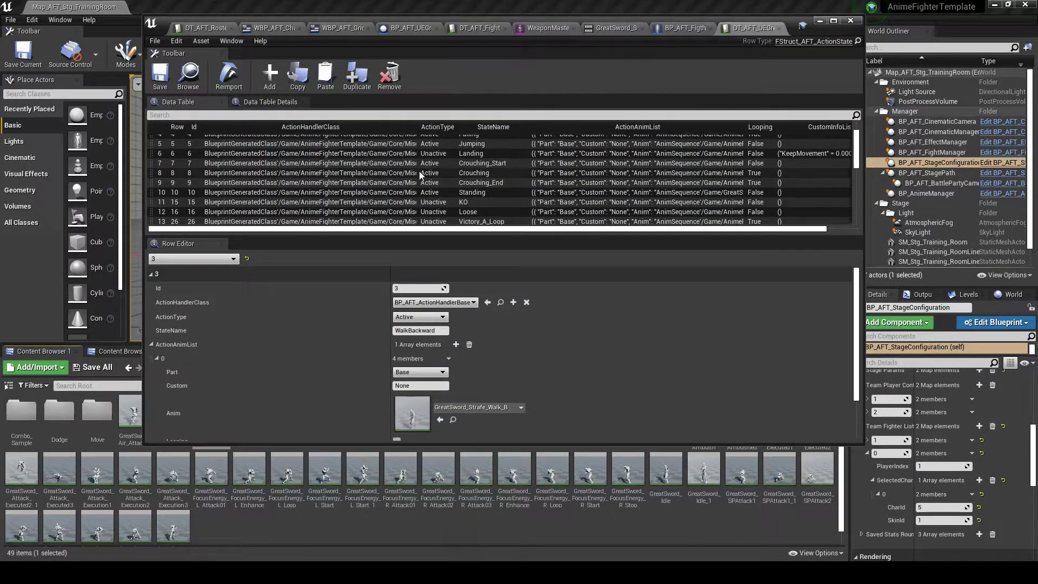
pyautogui.click(835, 21)
# Change the state name of the Attack_01 action row (ID 100) to Attack_GreatSword_01
pyautogui.scroll(-3, 314, 223)
pyautogui.scroll(-2, 315, 223)
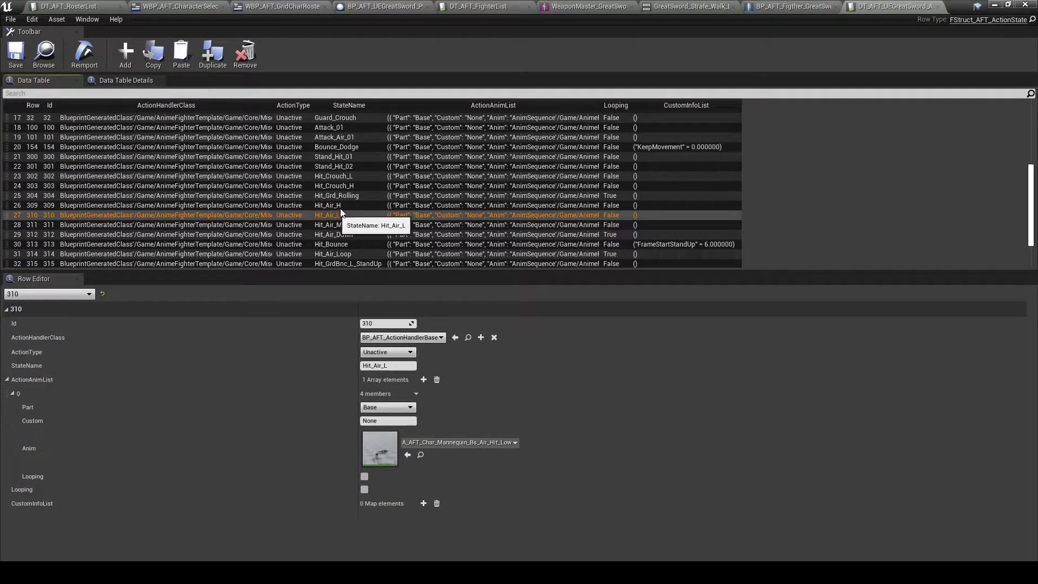
pyautogui.scroll(3, 321, 211)
pyautogui.click(311, 200)
pyautogui.scroll(-6, 358, 190)
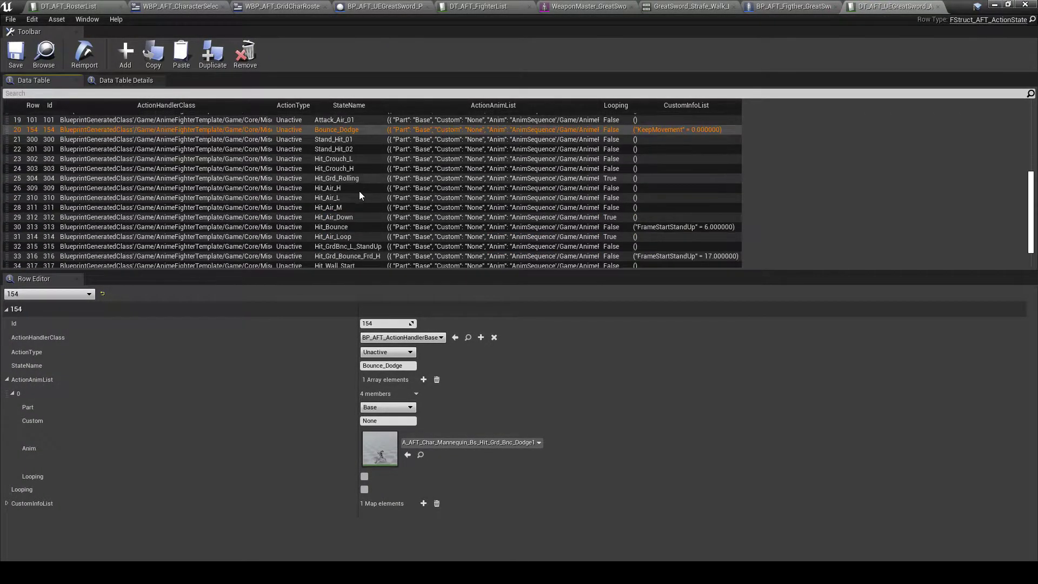
pyautogui.scroll(3, 361, 231)
pyautogui.click(353, 161)
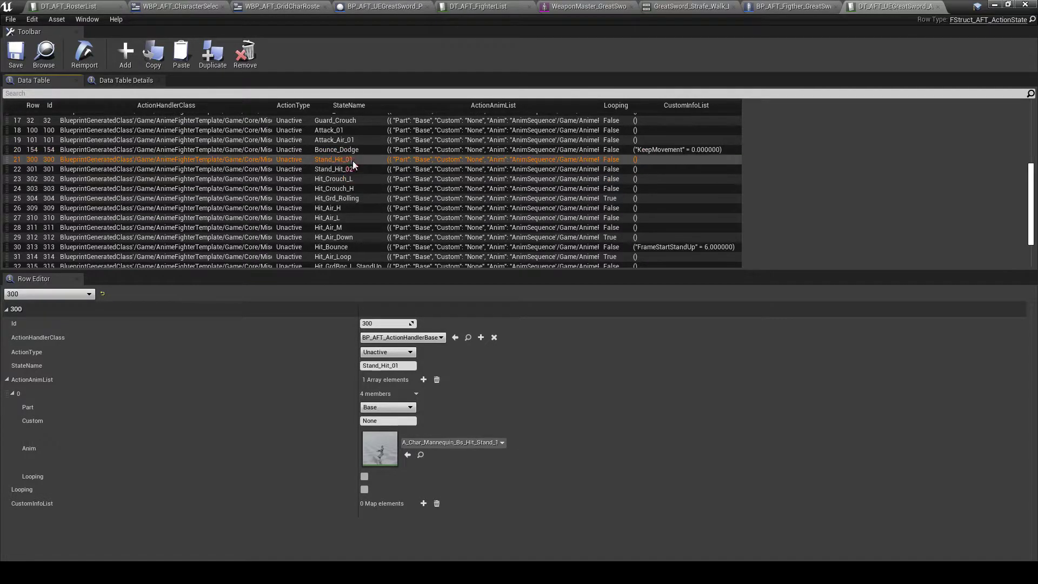
pyautogui.scroll(1, 307, 158)
pyautogui.click(308, 148)
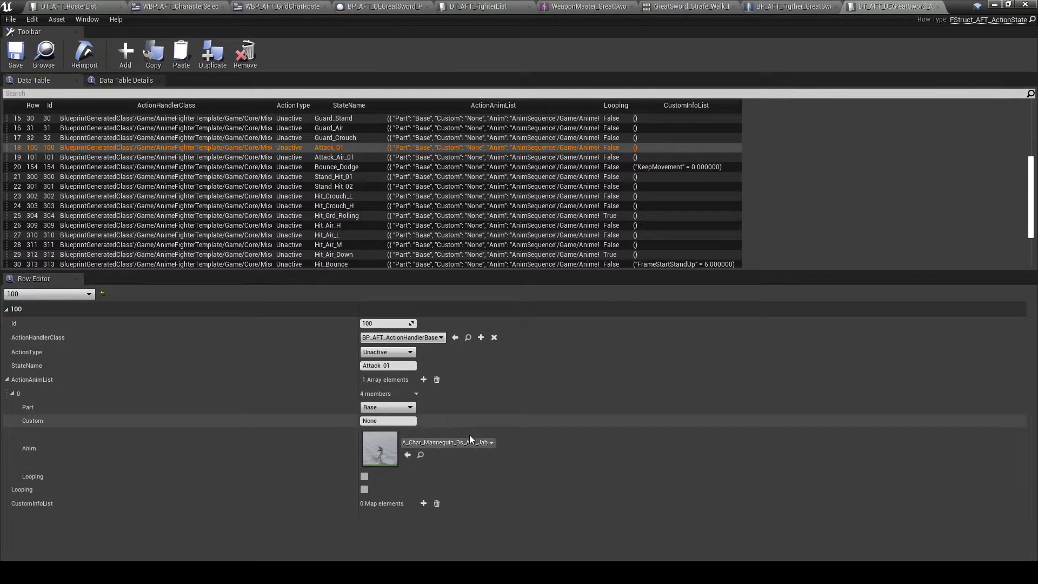
pyautogui.moveTo(392, 365); pyautogui.dragTo(382, 366)
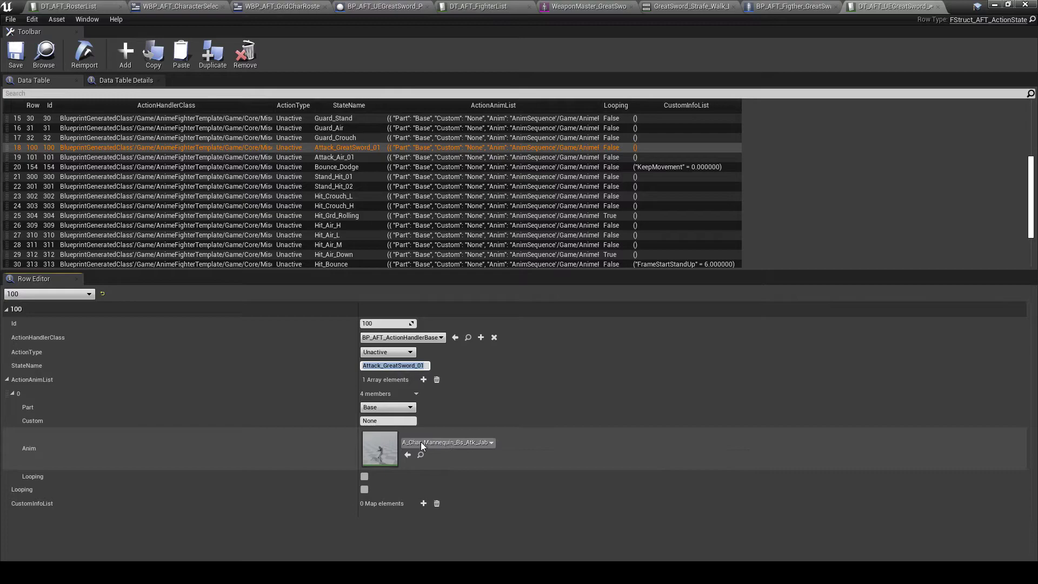
# Assign GreatSword_Attack01 as the animation of the Attack_GreatSword_01 row, making the data table window smaller to reach the asset
pyautogui.click(1007, 5)
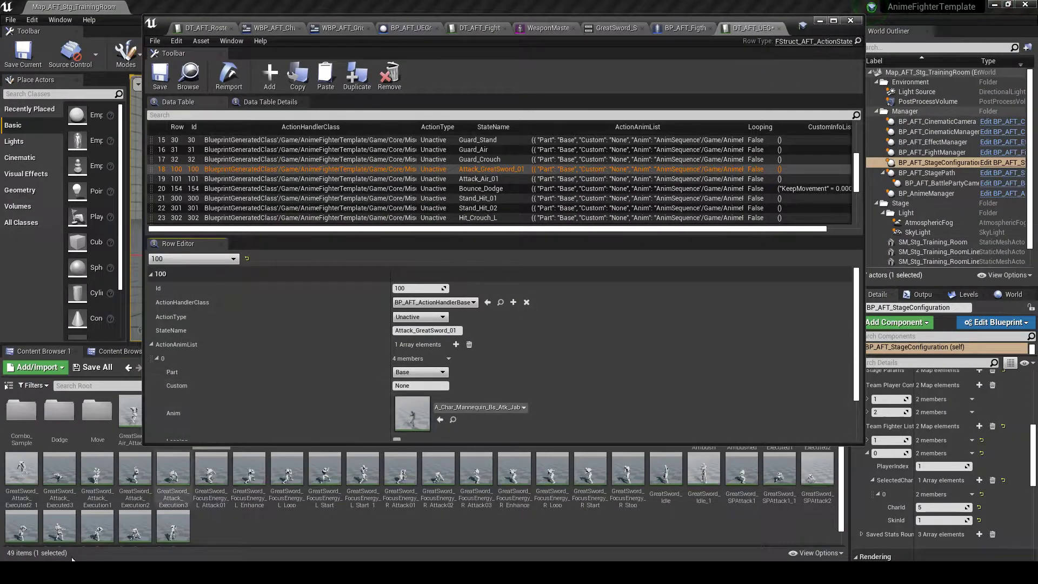
pyautogui.moveTo(502, 19); pyautogui.dragTo(611, 45)
pyautogui.moveTo(211, 413); pyautogui.dragTo(516, 438)
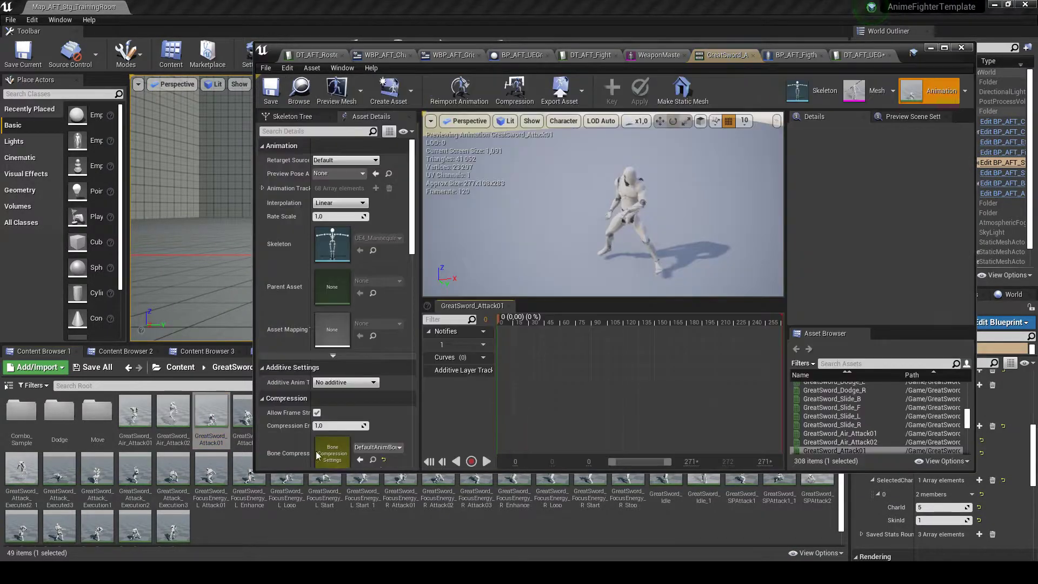
# Check the root motion settings of the GreatSword_Attack01 animation and save the asset
pyautogui.scroll(-5, 323, 399)
pyautogui.scroll(-3, 322, 400)
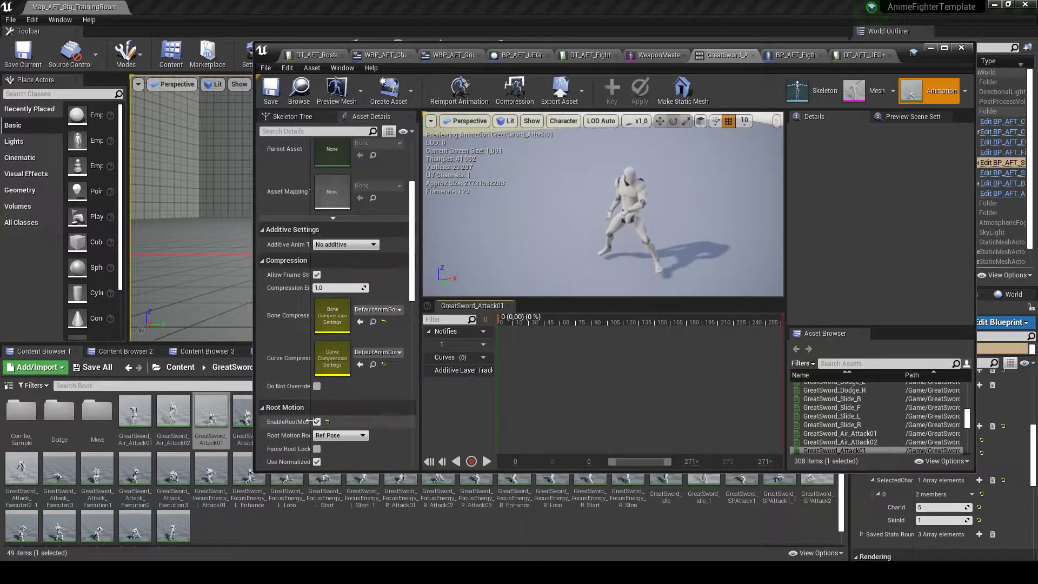
pyautogui.click(270, 93)
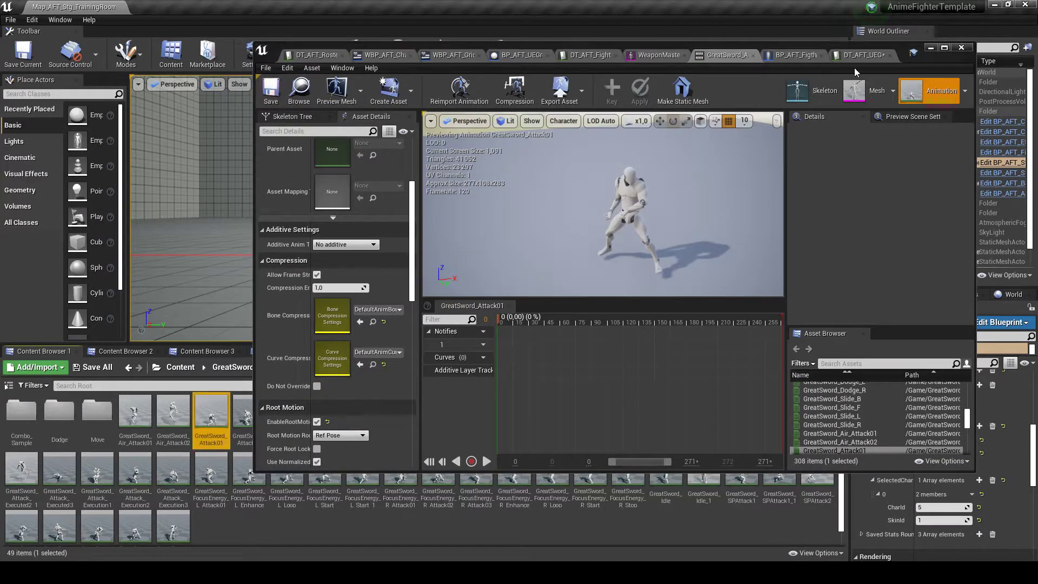
# Play-test the GreatSword fighter's attack in the training room, walking back and forth, and stop the session
pyautogui.click(930, 49)
pyautogui.click(449, 54)
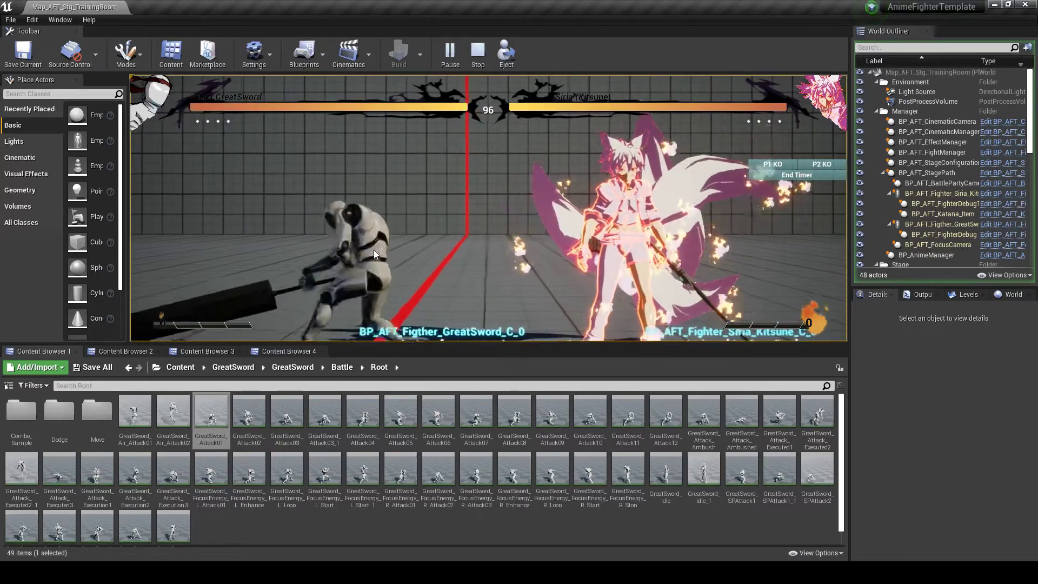
pyautogui.press('a')
pyautogui.press('j')
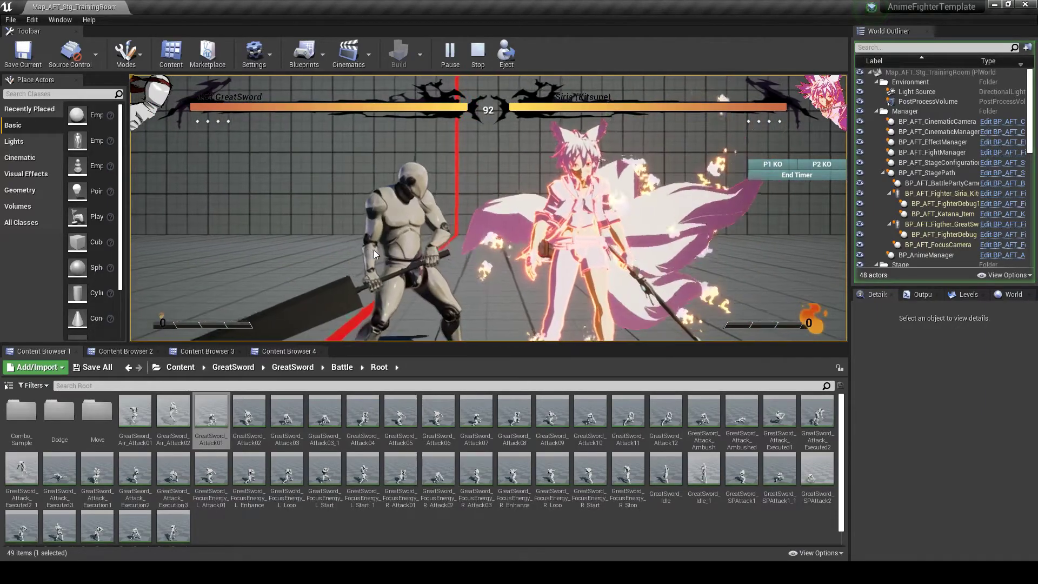
pyautogui.press('a')
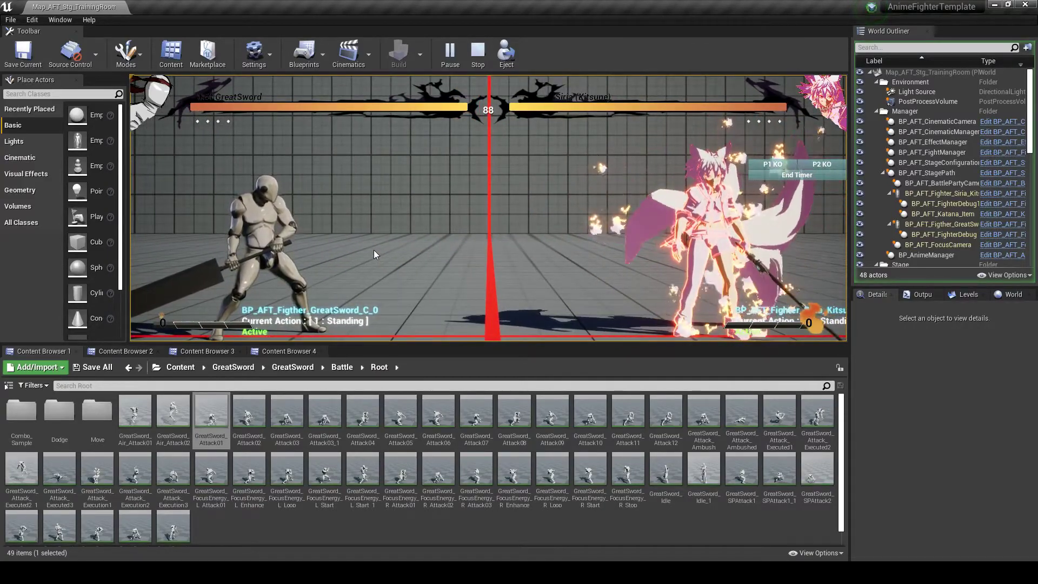
pyautogui.press('d')
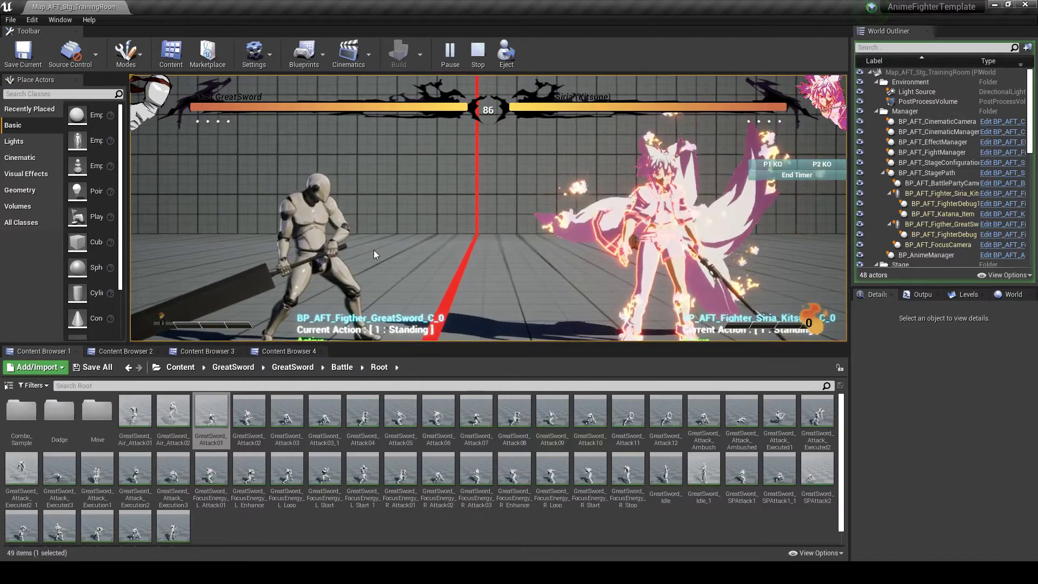
pyautogui.press('a')
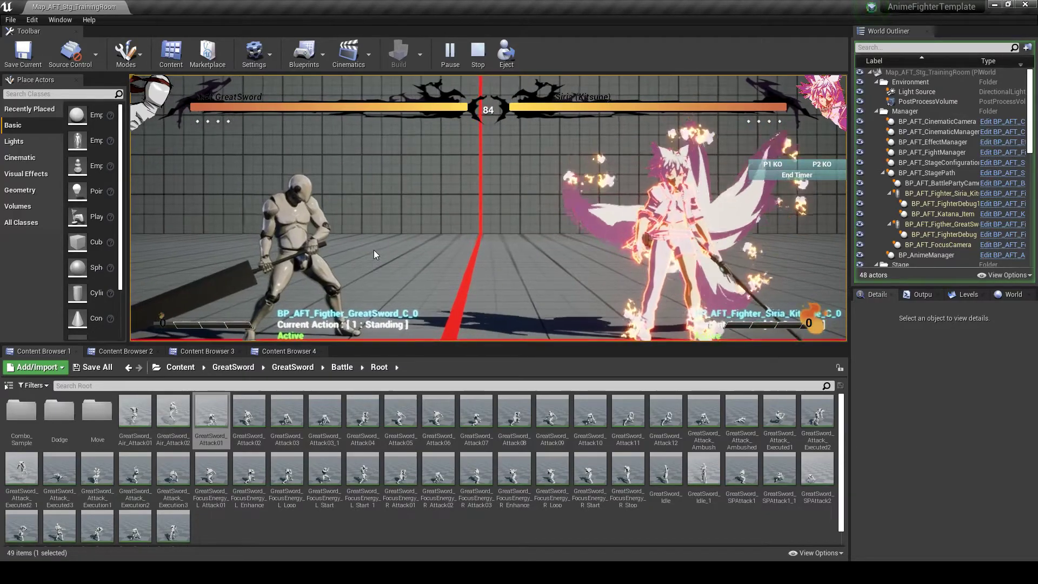
pyautogui.press('Escape')
# Browse to the Hack_And_Slash_FX/VFX_Niagara/Slashes folder containing the slash effects
pyautogui.click(125, 350)
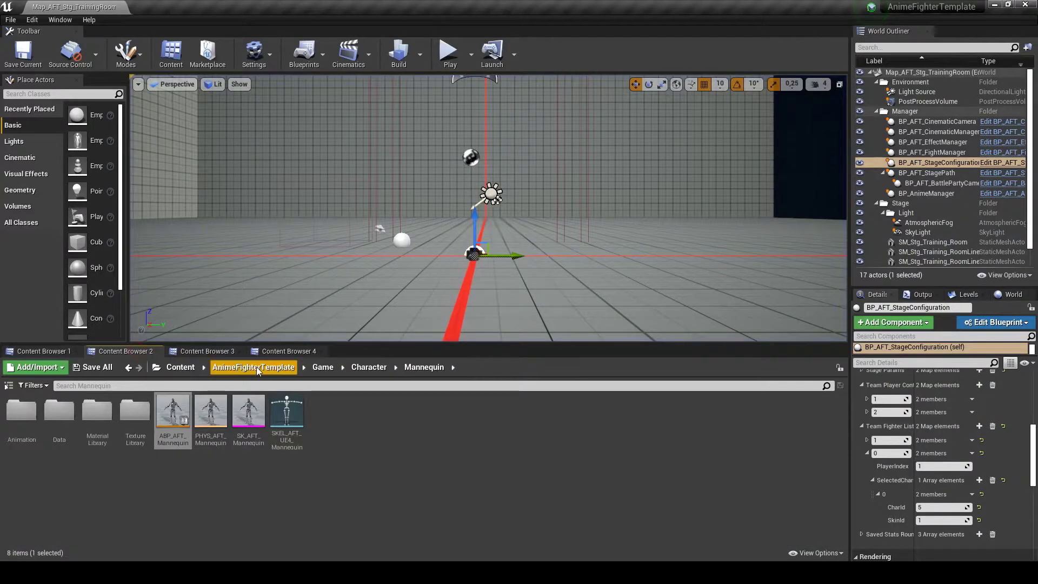
pyautogui.click(177, 367)
pyautogui.click(108, 436)
pyautogui.doubleClick(108, 437)
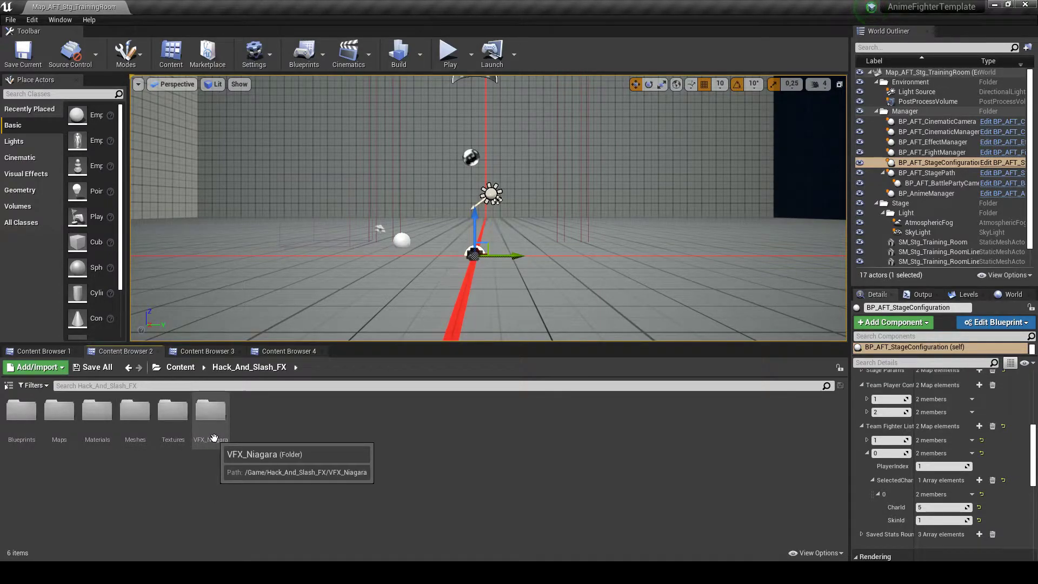
pyautogui.doubleClick(211, 413)
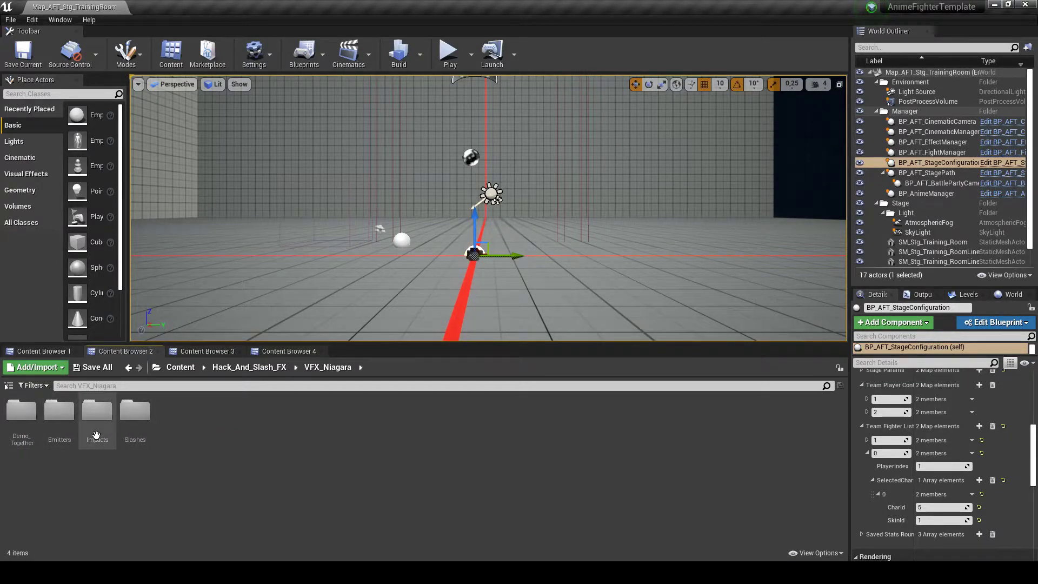
pyautogui.doubleClick(136, 432)
# Place the NS_Fire_Slash Niagara effect in the training room and raise it to a height of about 80
pyautogui.click(211, 419)
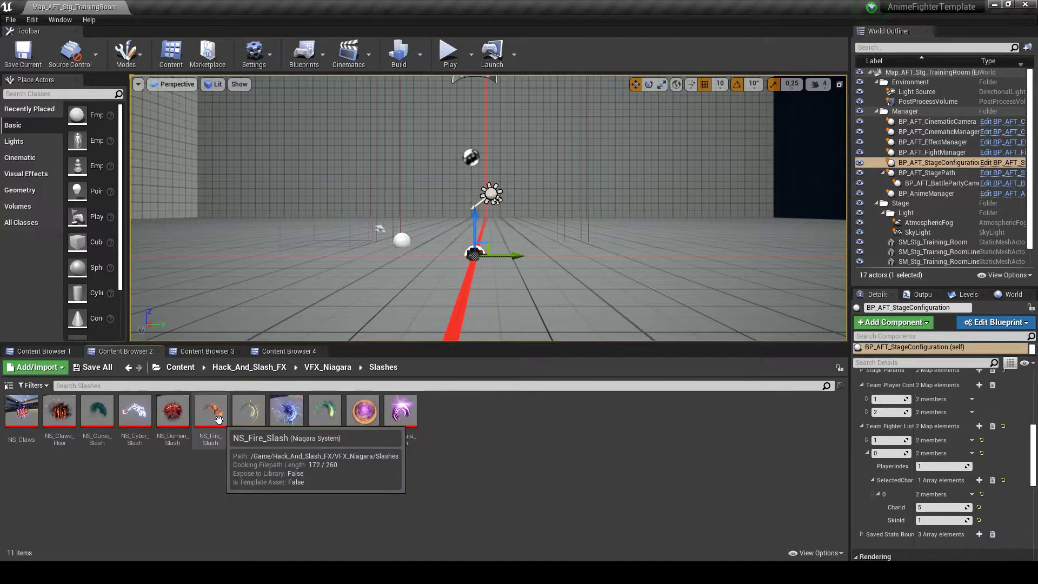
pyautogui.moveTo(364, 288); pyautogui.dragTo(382, 289)
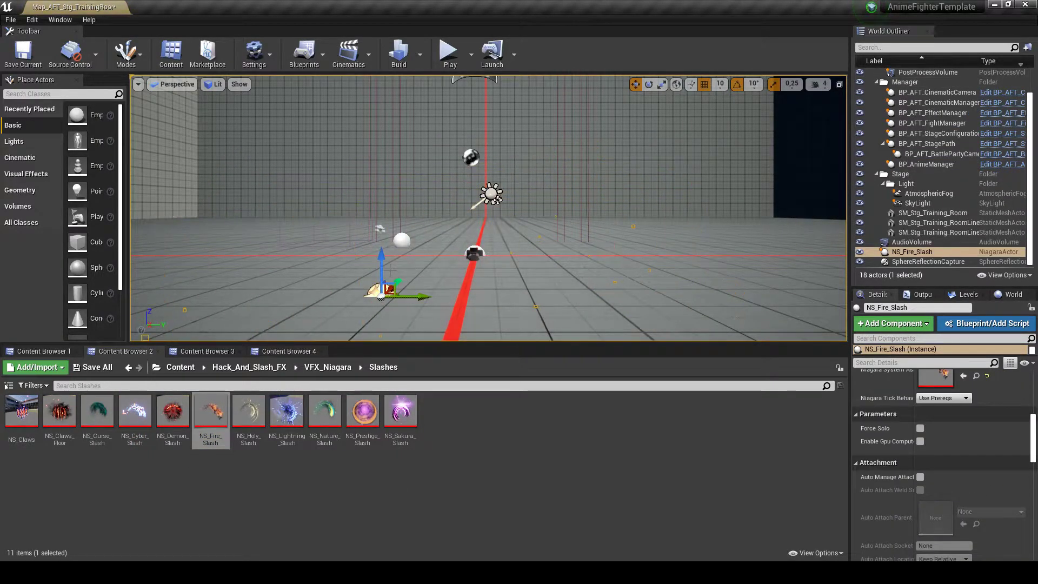
pyautogui.scroll(2, 383, 290)
pyautogui.moveTo(382, 290); pyautogui.dragTo(387, 311, button='right')
pyautogui.press('s')
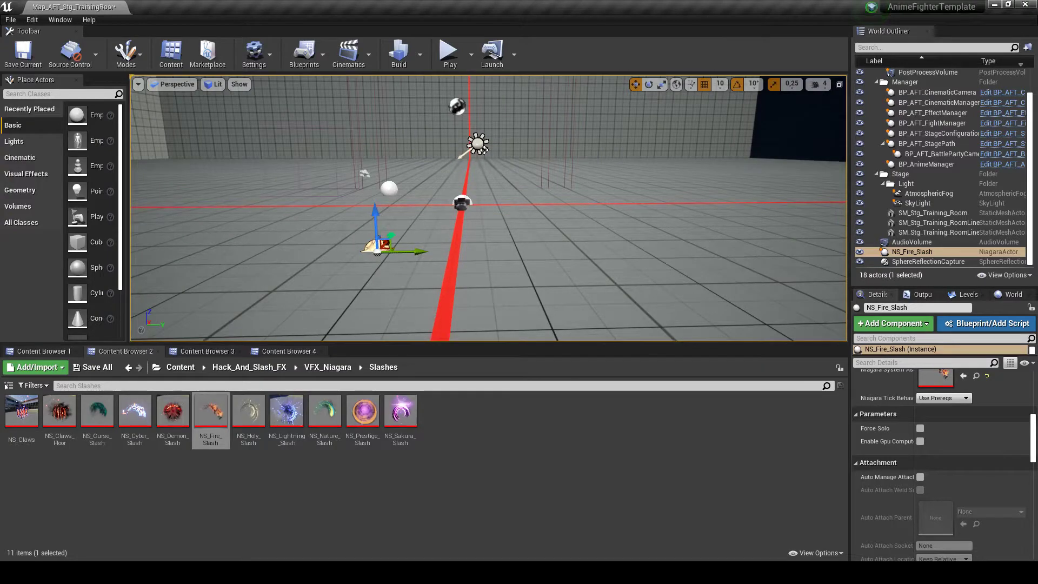
pyautogui.moveTo(498, 247); pyautogui.dragTo(364, 309, button='middle')
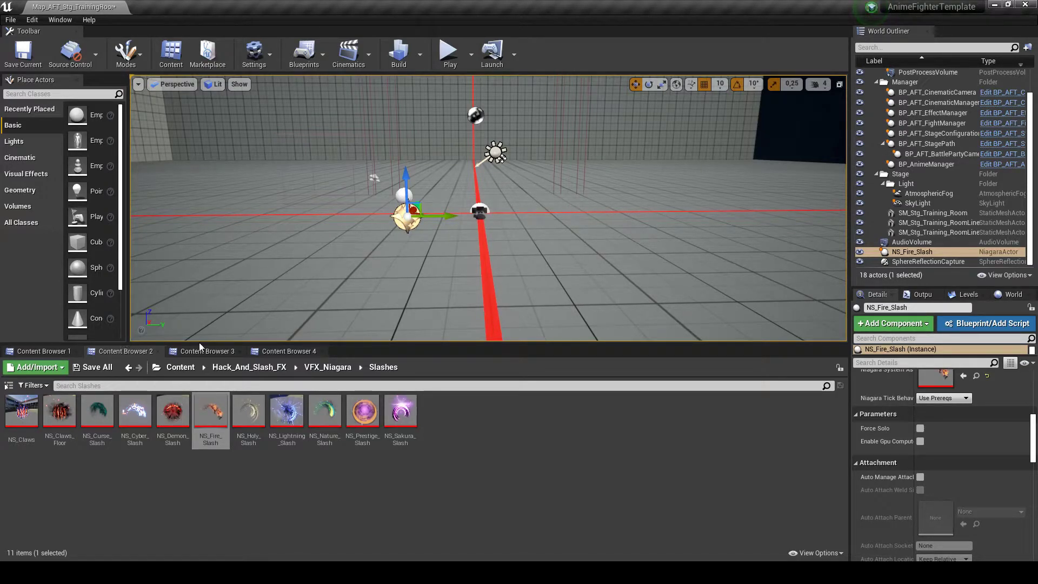
# Place the GreatSword_Attack01 animation as a mannequin on the red floor line beside the slash effect
pyautogui.click(53, 352)
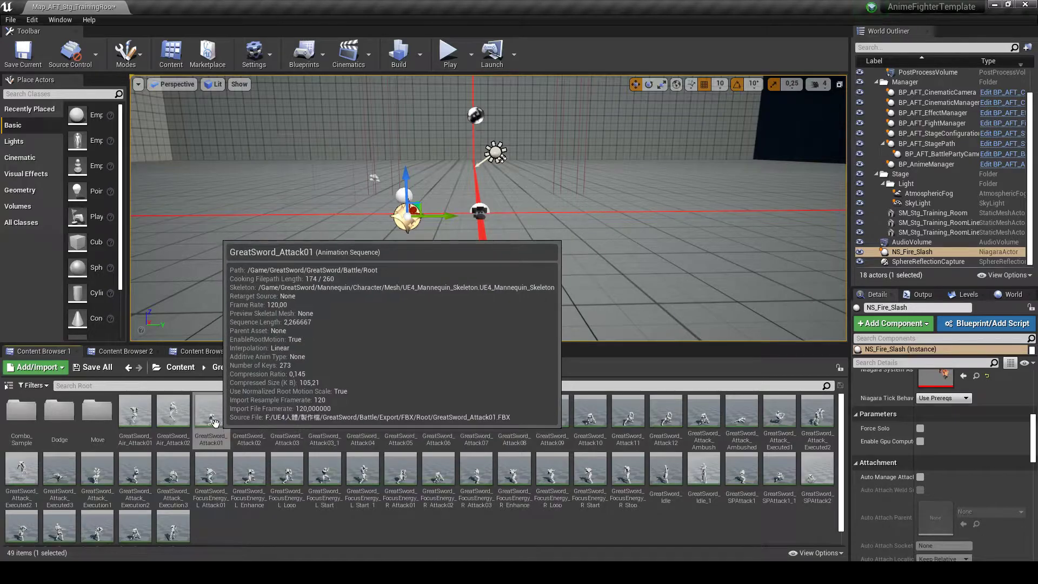
pyautogui.moveTo(211, 415); pyautogui.dragTo(512, 294)
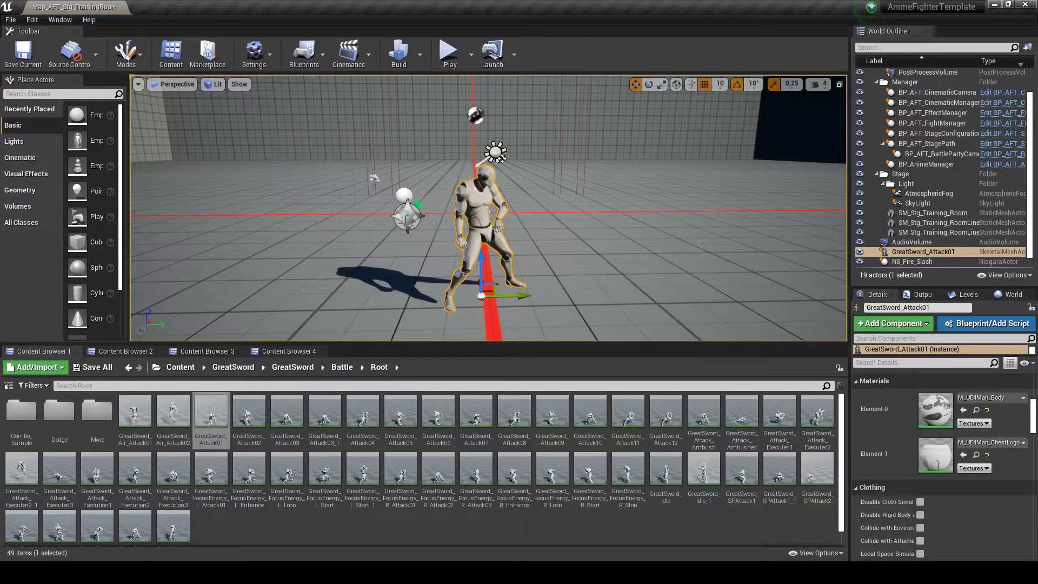
# Attach NS_Fire_Slash to the root bone of the GreatSword_Attack01 mannequin and reset its relative location to zero
pyautogui.click(398, 218)
pyautogui.moveTo(897, 267); pyautogui.dragTo(912, 255)
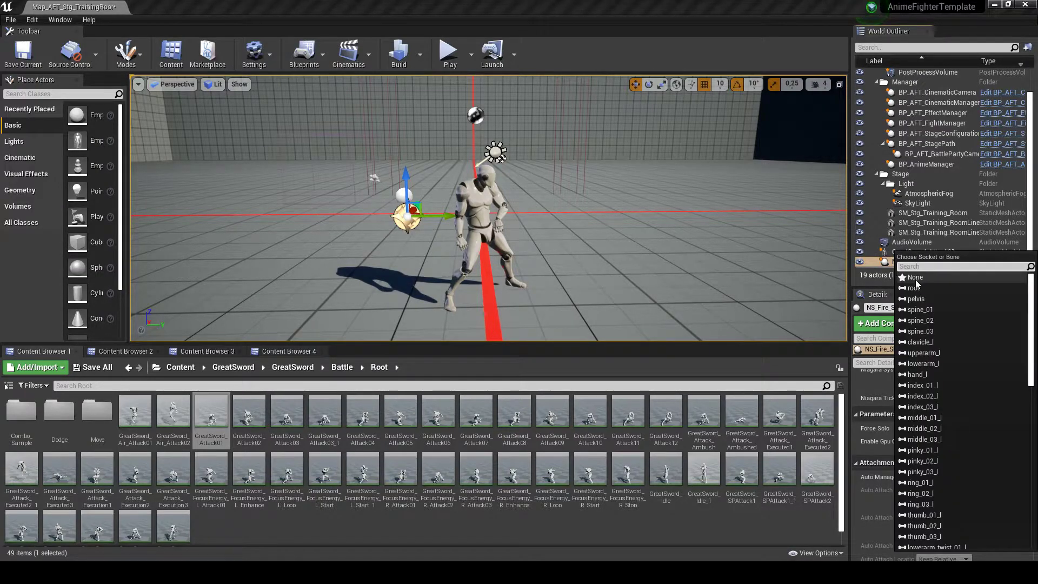
pyautogui.click(943, 287)
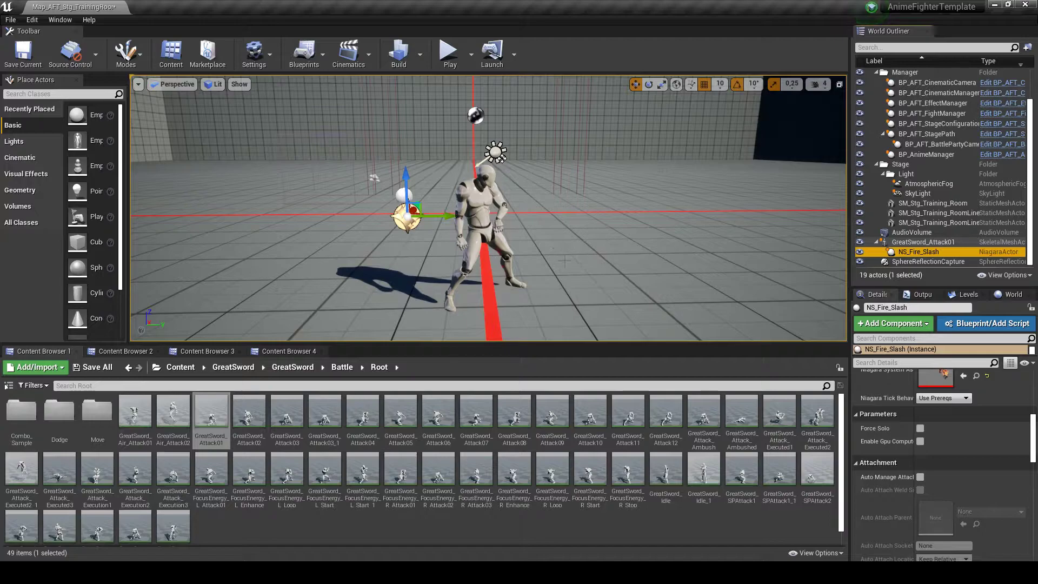
pyautogui.scroll(5, 920, 440)
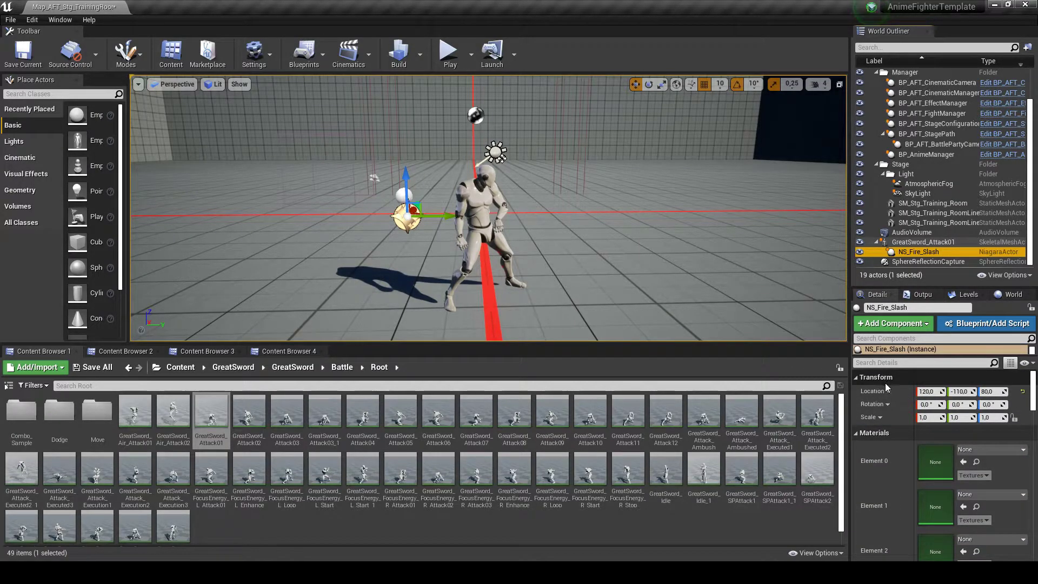
pyautogui.click(1022, 395)
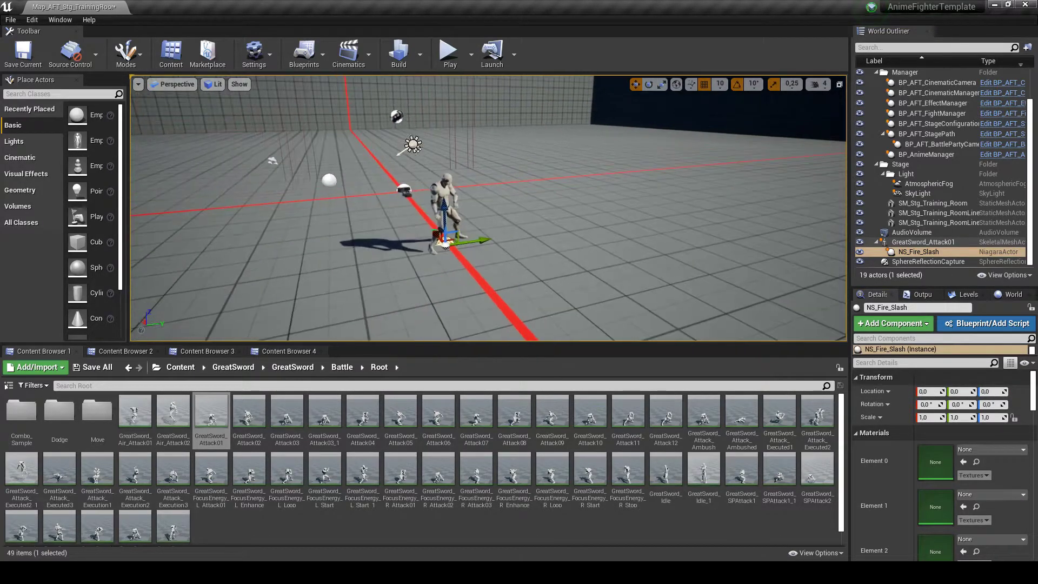
# Turn off Playing on the GreatSword_Attack01 mannequin and adjust its Initial Position to freeze it in a mid-swing pose
pyautogui.scroll(2, 560, 237)
pyautogui.click(442, 180)
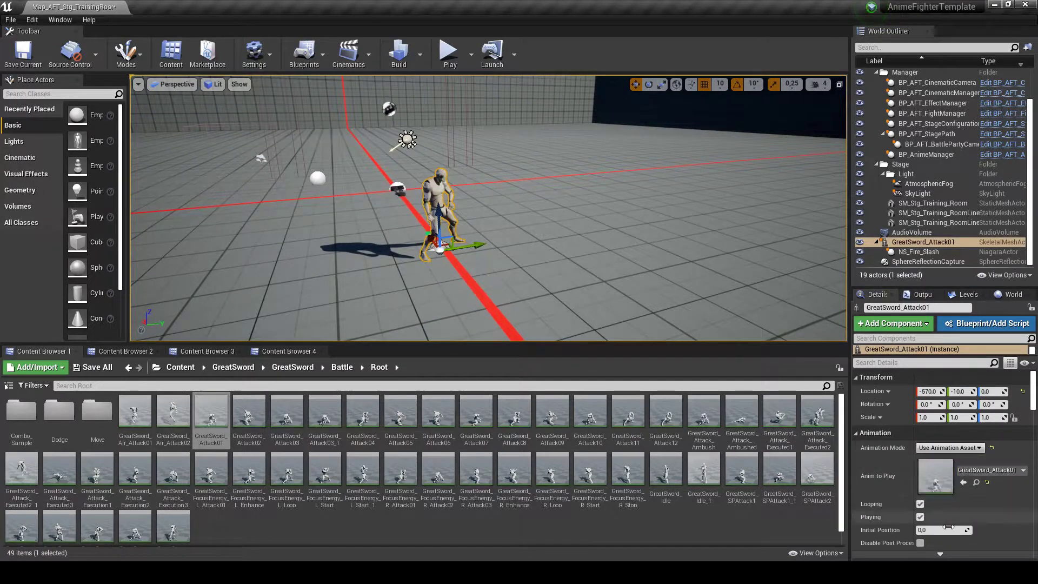
pyautogui.click(920, 517)
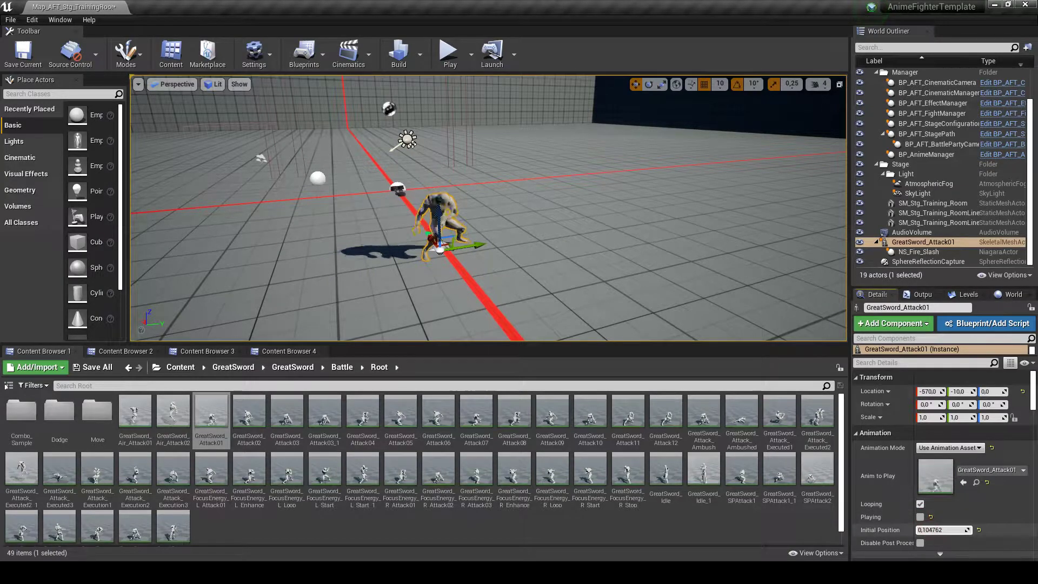
pyautogui.moveTo(939, 530); pyautogui.dragTo(946, 529)
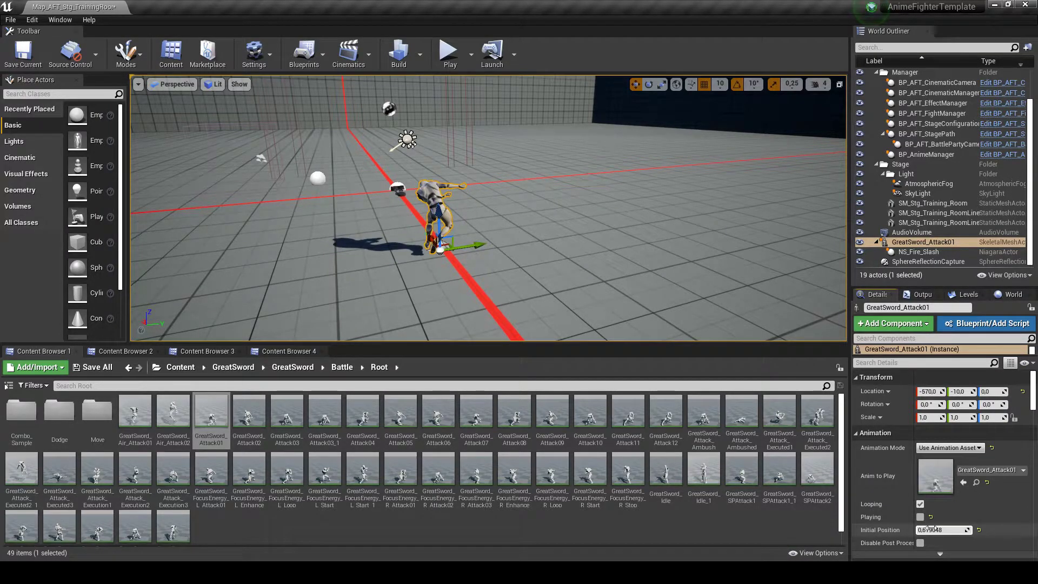
# Turn on Force Solo for the NS_Fire_Slash actor and raise the effect to a relative height of 80
pyautogui.click(918, 252)
pyautogui.scroll(-5, 964, 480)
pyautogui.scroll(-5, 960, 483)
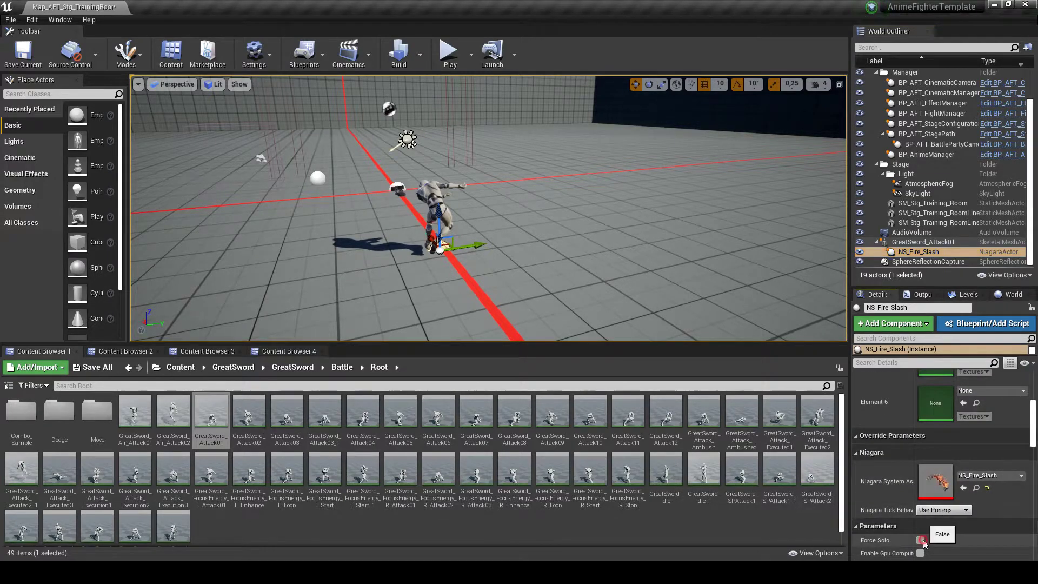
pyautogui.click(920, 540)
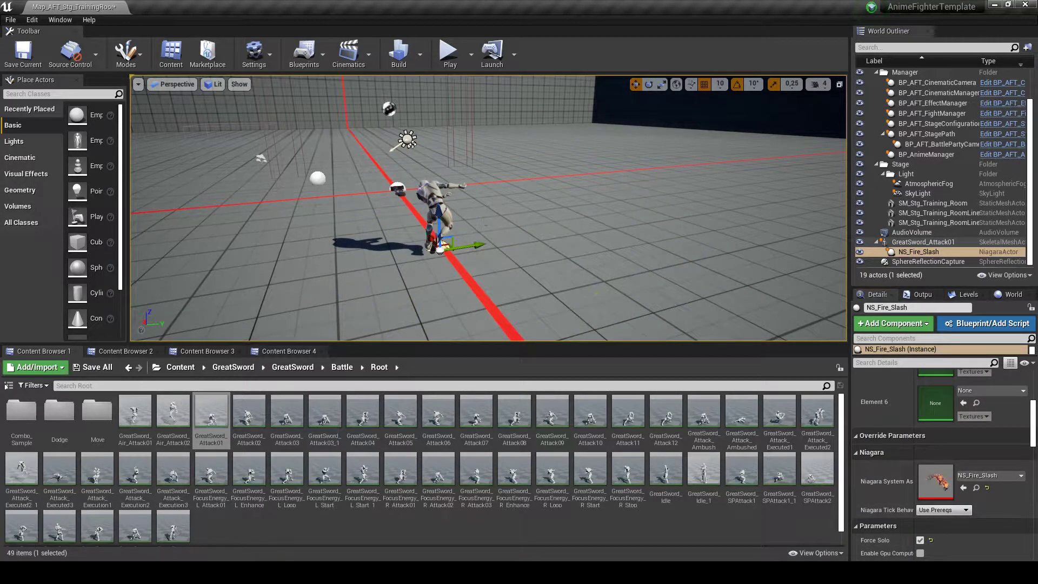
pyautogui.moveTo(440, 221); pyautogui.dragTo(481, 225, button='middle')
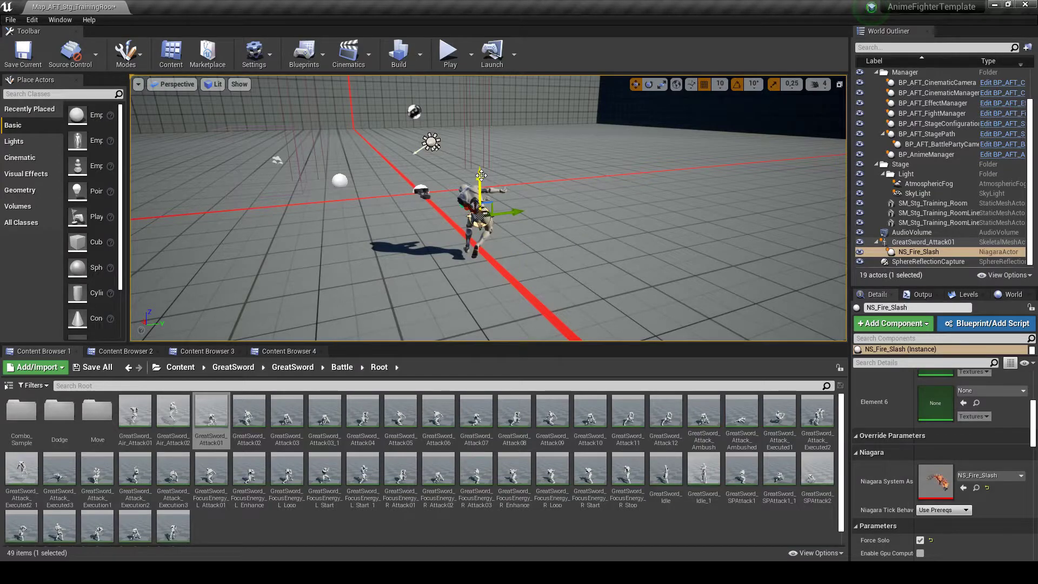
# Rotate NS_Fire_Slash to about -180° on X and Z, toggling Force Solo to replay the effect while aligning it
pyautogui.press('e')
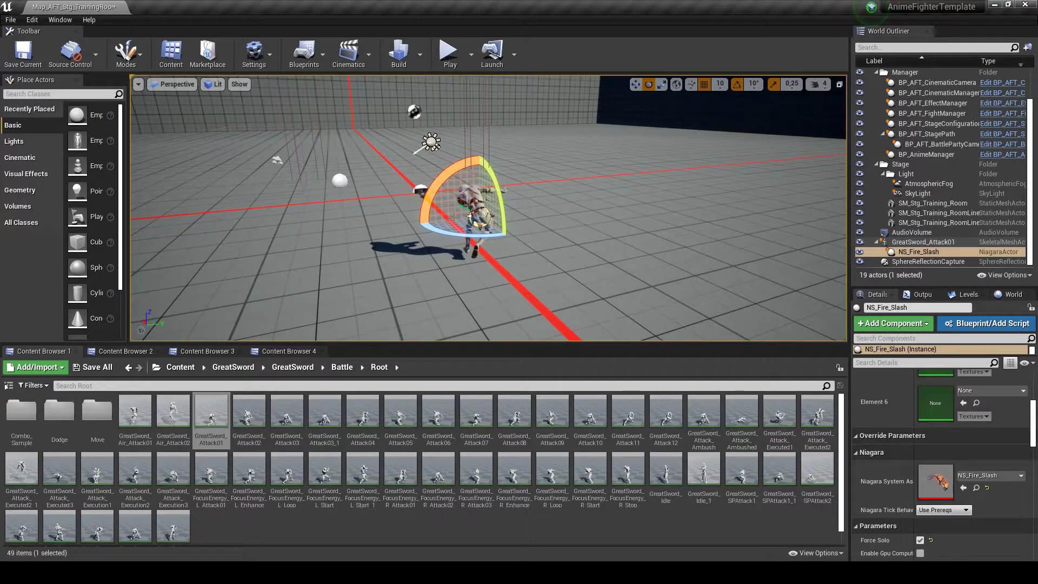
pyautogui.click(920, 540)
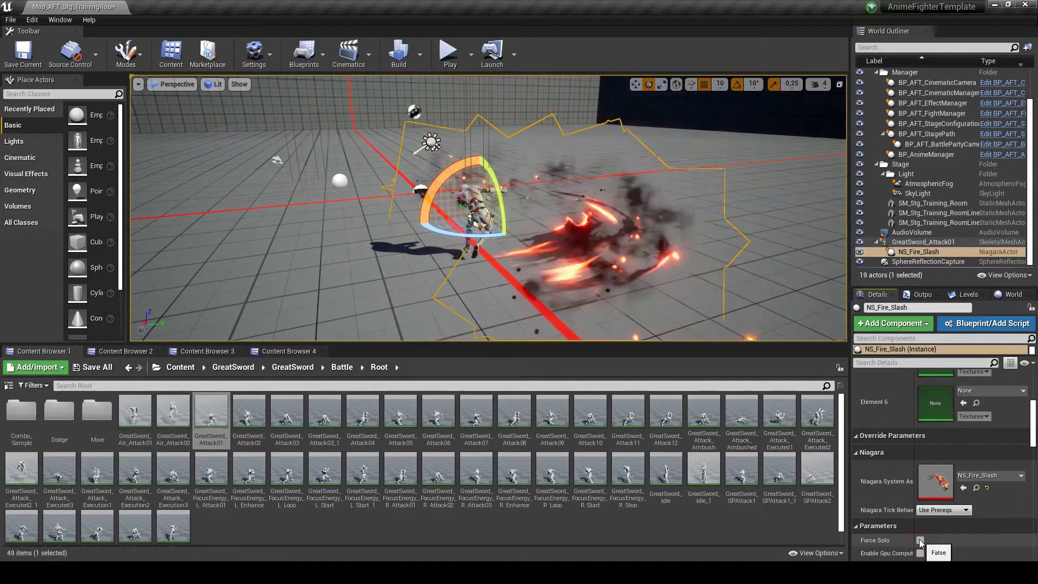
pyautogui.moveTo(778, 254); pyautogui.dragTo(773, 281, button='right')
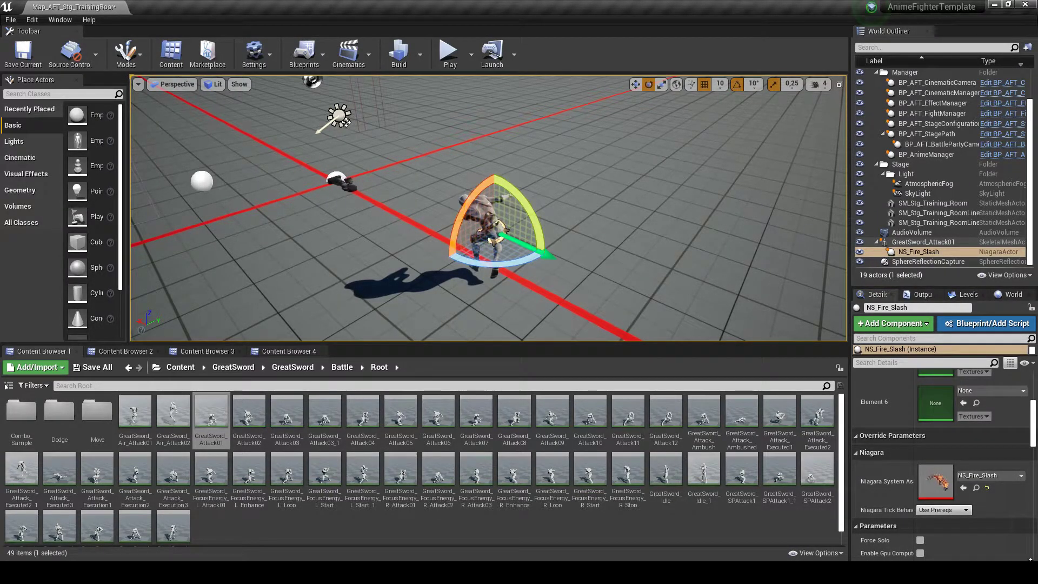
pyautogui.click(920, 539)
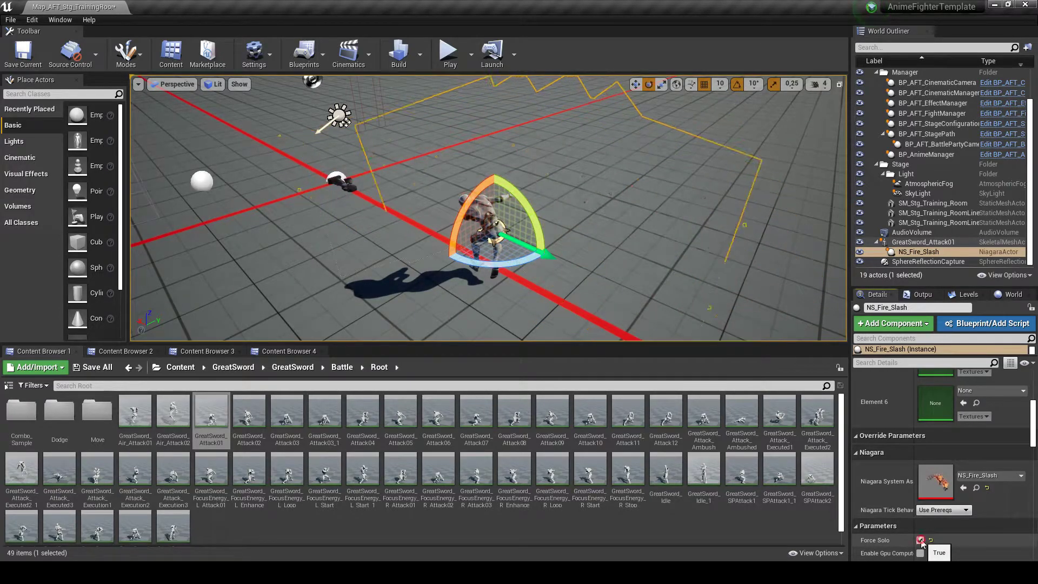
pyautogui.moveTo(489, 216); pyautogui.dragTo(343, 190, button='right')
# Copy the rotation value of the NS_Fire_Slash actor
pyautogui.scroll(3, 876, 495)
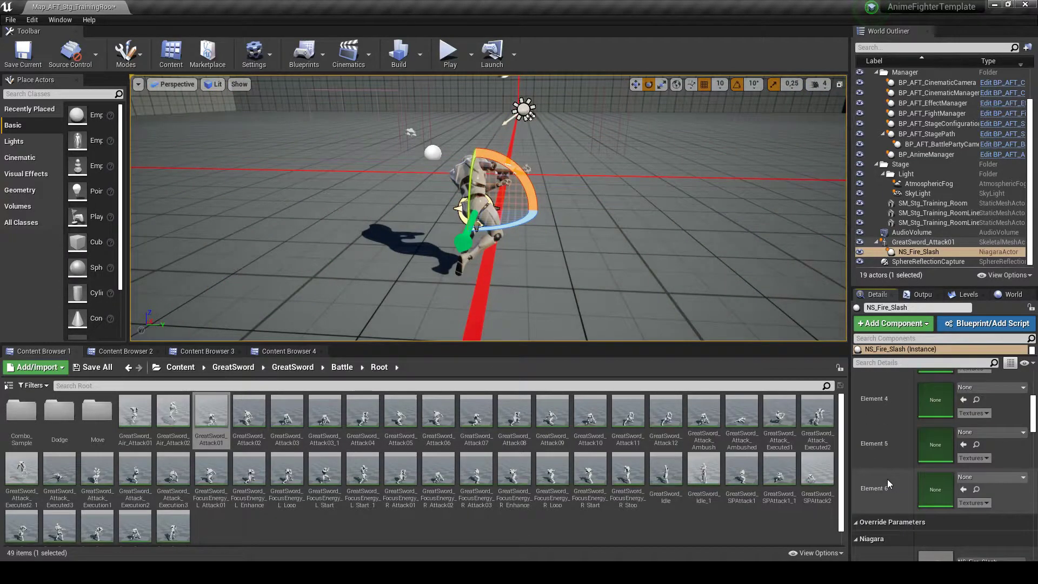
pyautogui.scroll(8, 887, 479)
pyautogui.rightClick(881, 405)
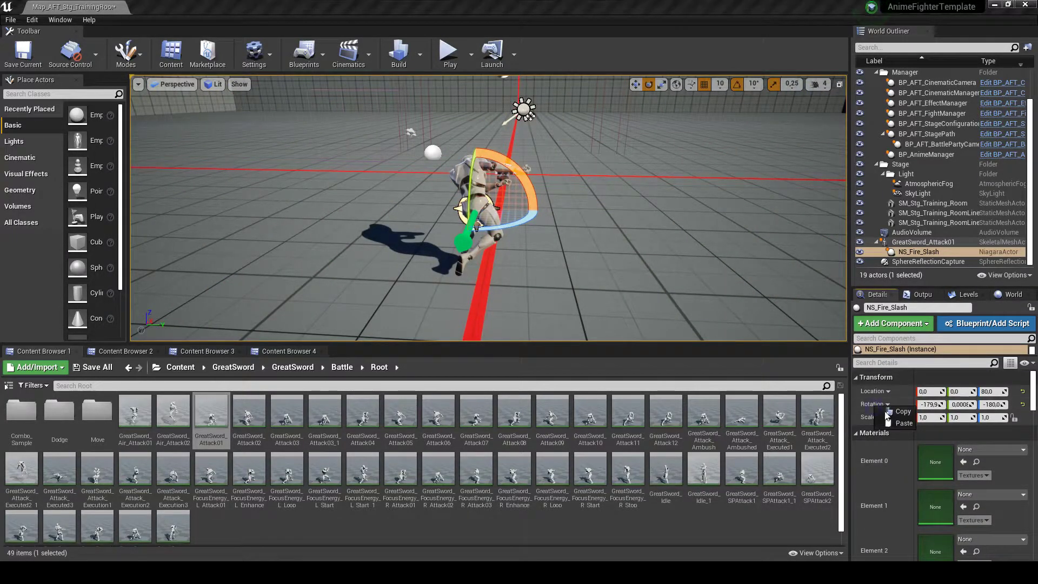
pyautogui.click(901, 412)
# Open the GreatSword_Attack01 animation and add a Timed Niagara Effect notify state to notify track 1
pyautogui.doubleClick(210, 414)
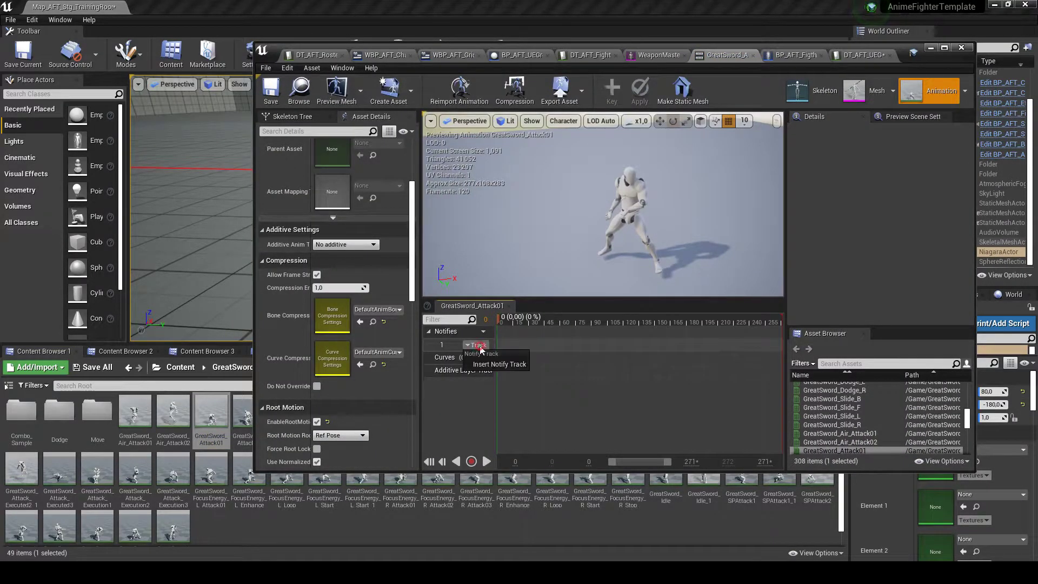
pyautogui.rightClick(566, 349)
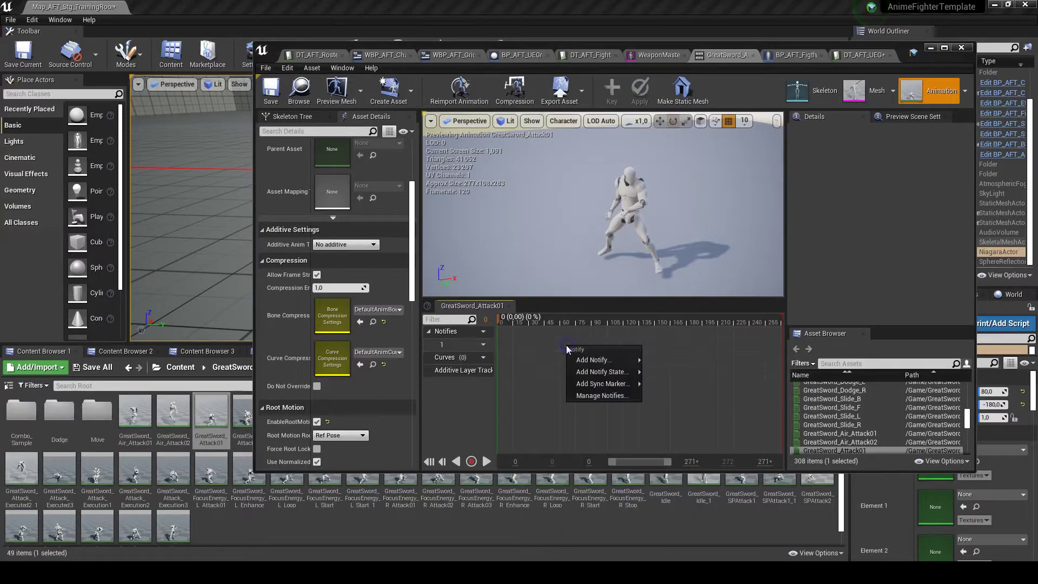
pyautogui.moveTo(613, 371)
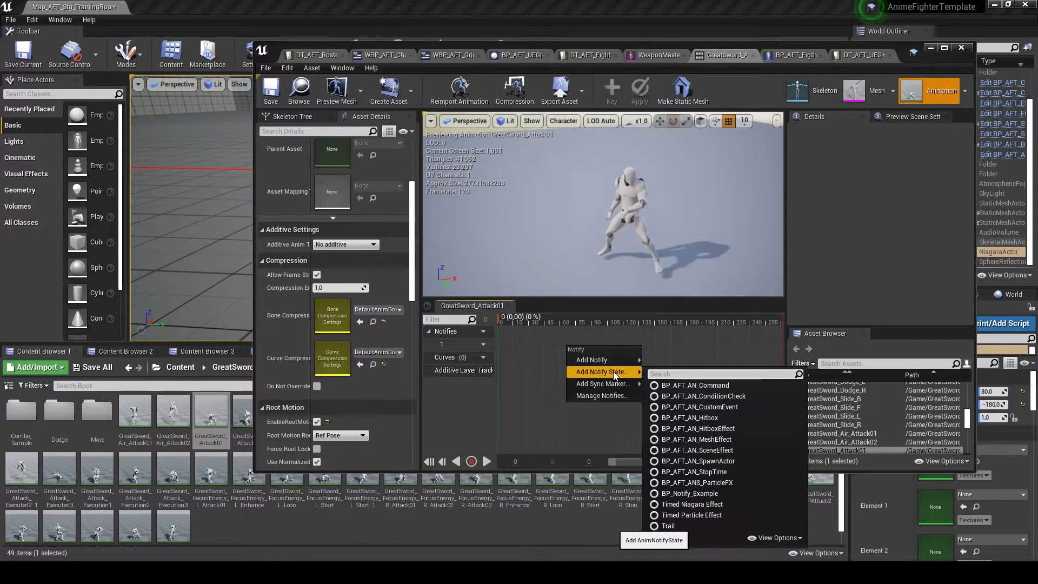
pyautogui.click(720, 507)
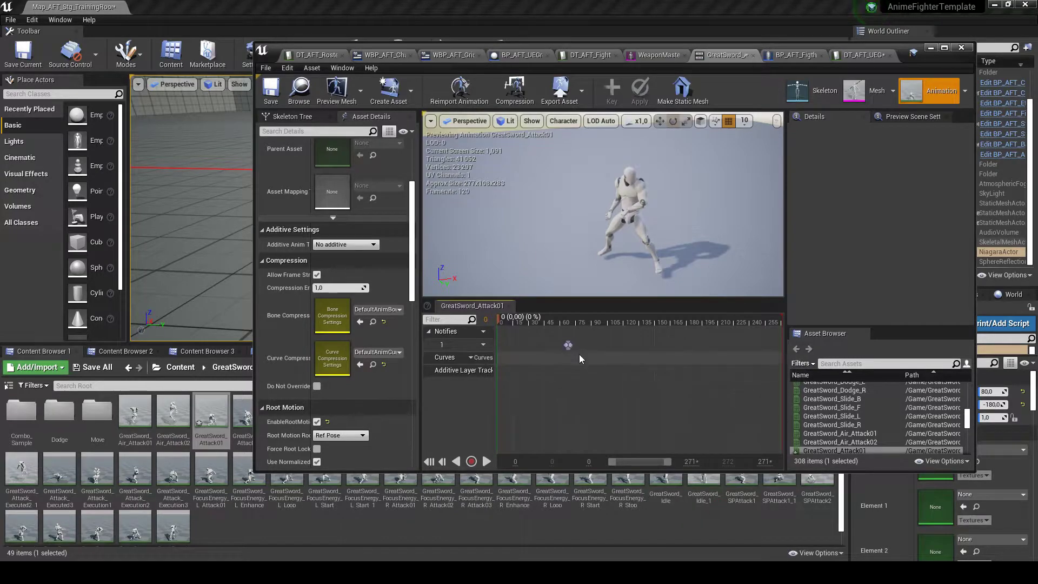
# Assign NS_Fire_Slash as the template of the Timed Niagara Effect notify
pyautogui.click(664, 345)
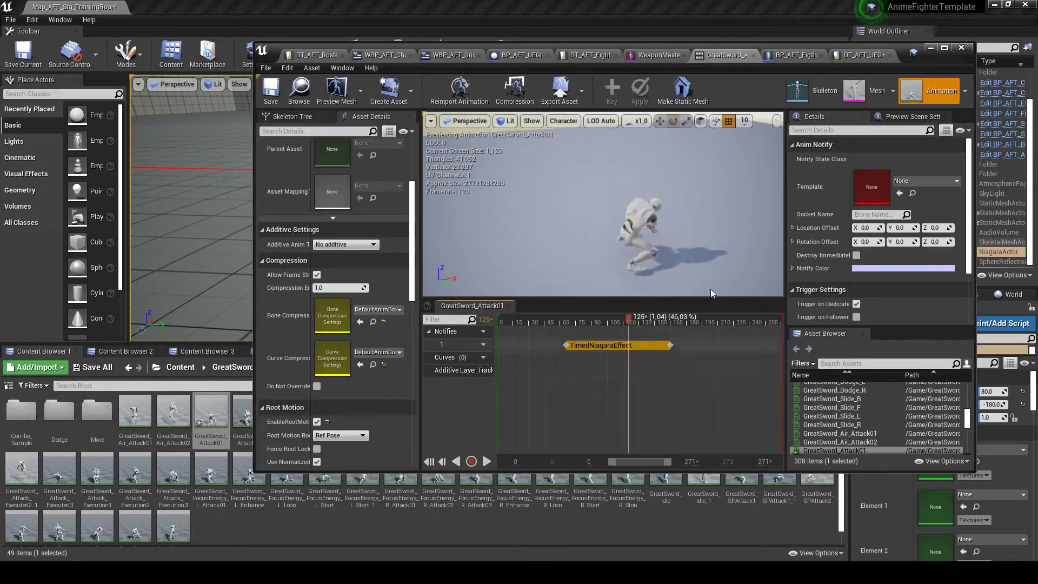
pyautogui.click(920, 182)
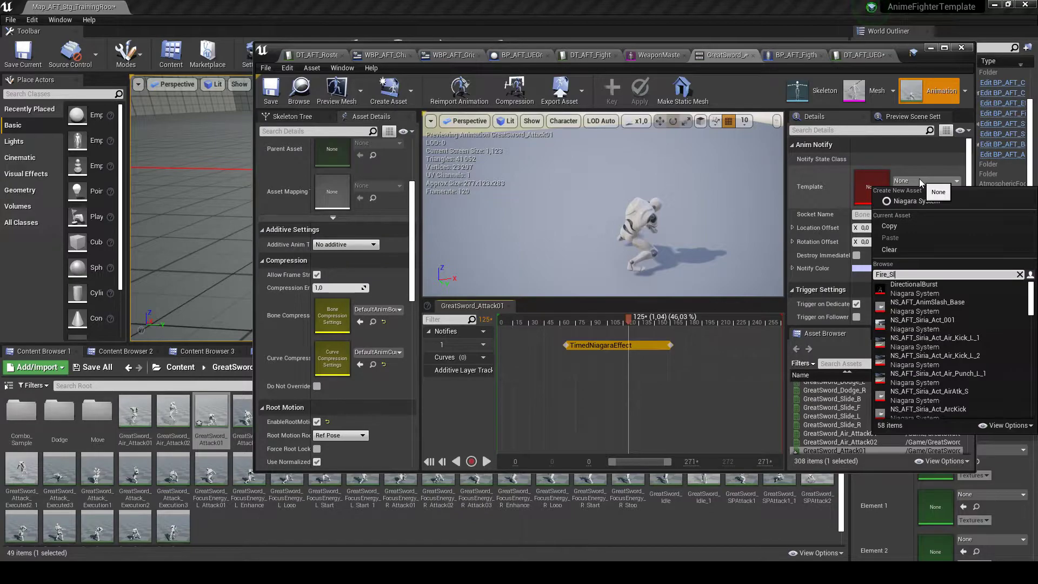
pyautogui.write('Fire_Sl')
pyautogui.click(919, 286)
# Start the NS_Fire_Slash notify at frame 73, shorten it to end around frame 110, and preview the animation
pyautogui.moveTo(628, 318); pyautogui.dragTo(577, 314)
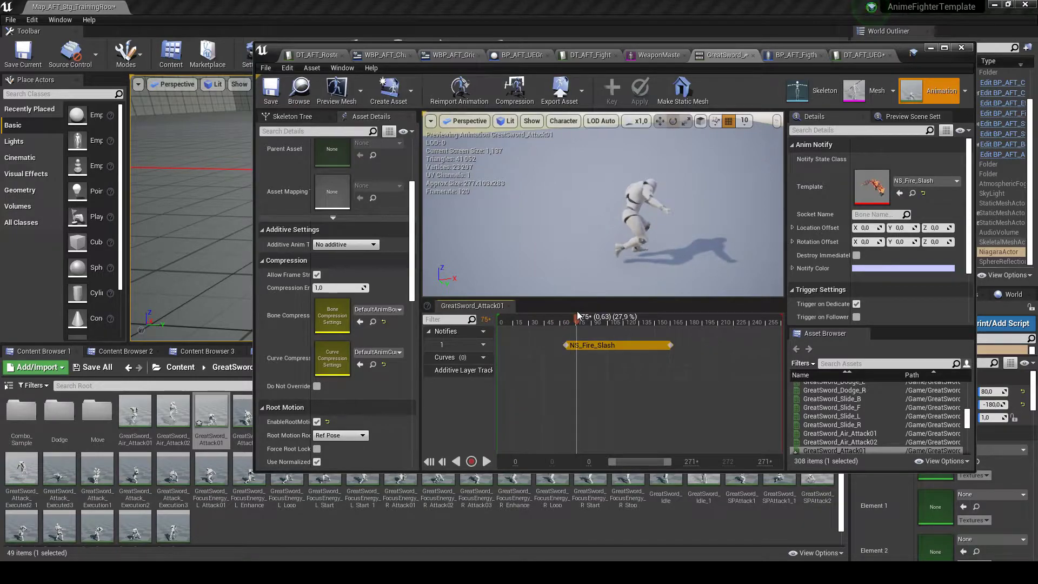
pyautogui.moveTo(597, 348); pyautogui.dragTo(612, 321)
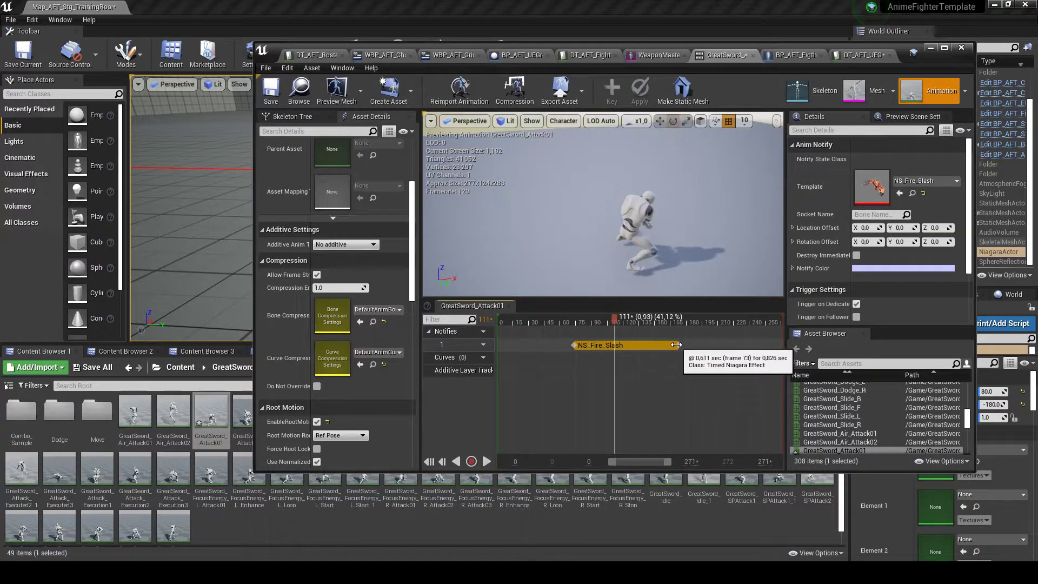
pyautogui.moveTo(676, 344); pyautogui.dragTo(623, 340)
pyautogui.click(487, 461)
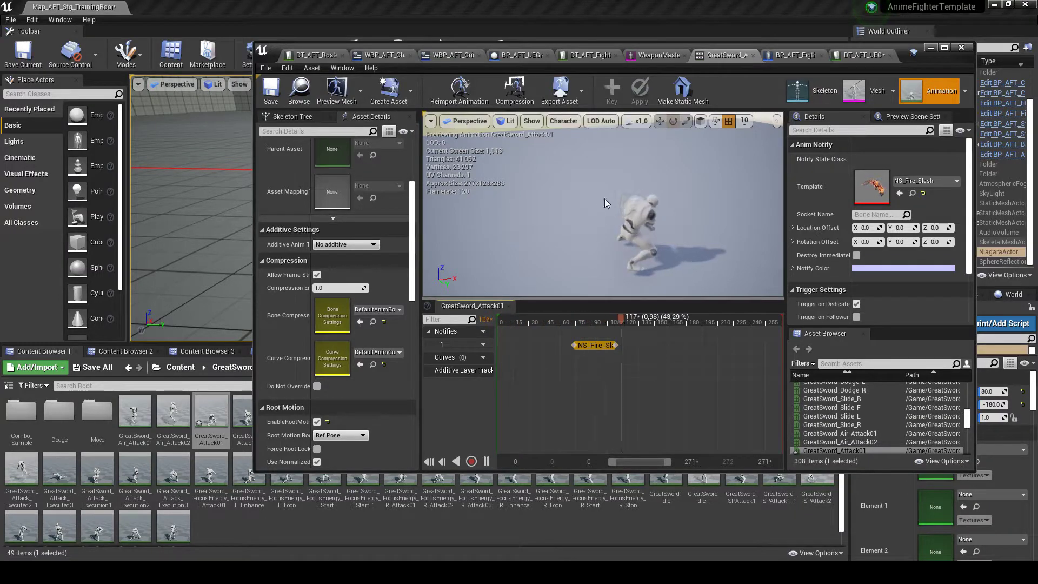
pyautogui.click(487, 460)
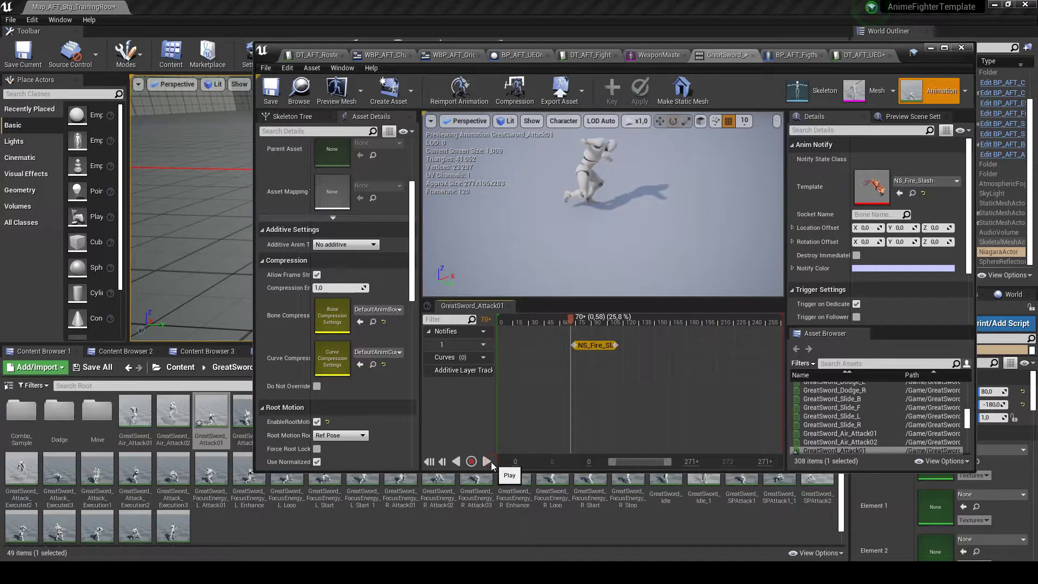
# Set the notify's Socket Name to root and play the animation to preview the effect
pyautogui.click(884, 214)
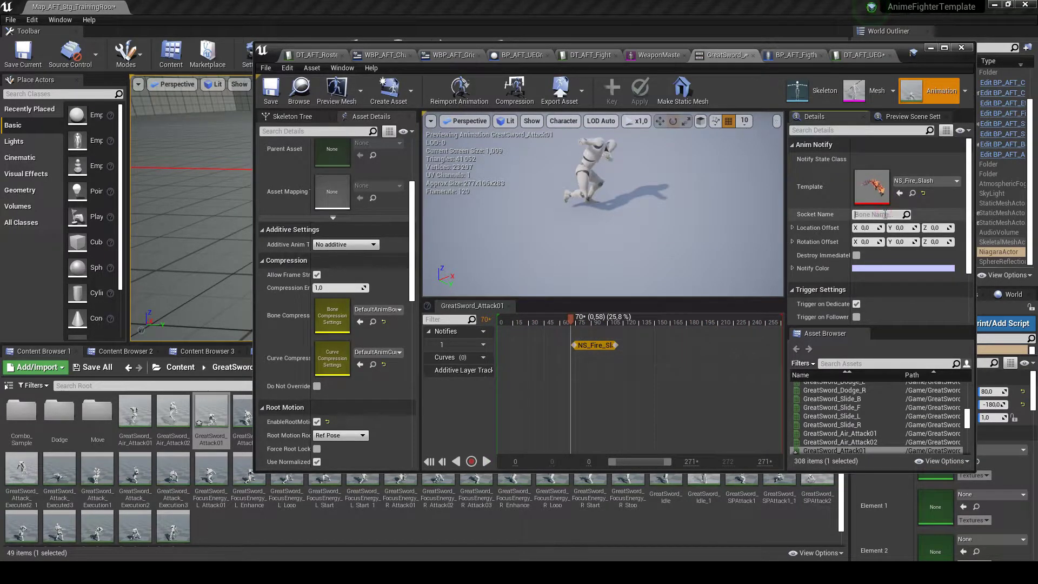
pyautogui.write('root')
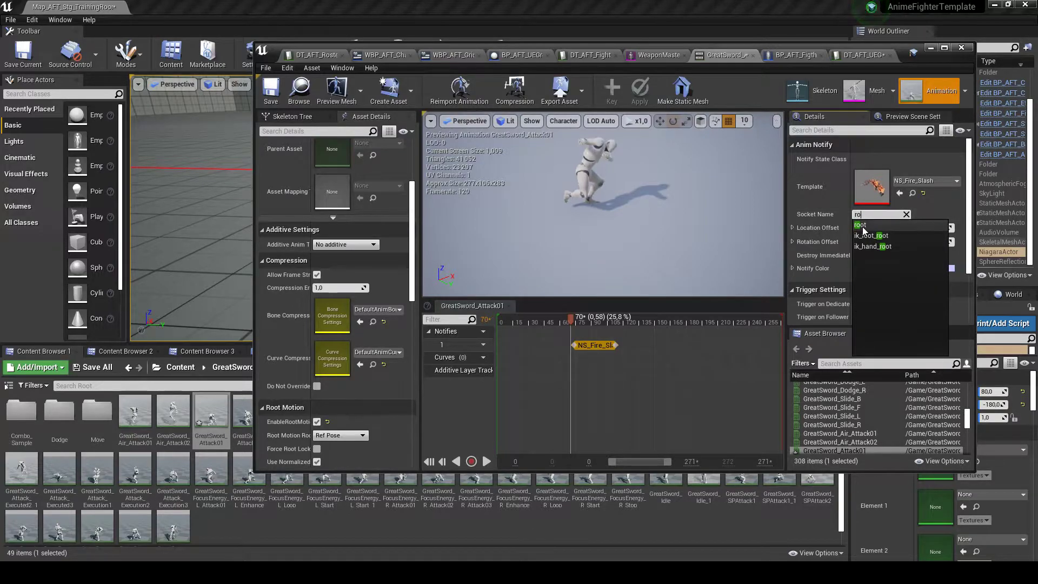
pyautogui.press('Return')
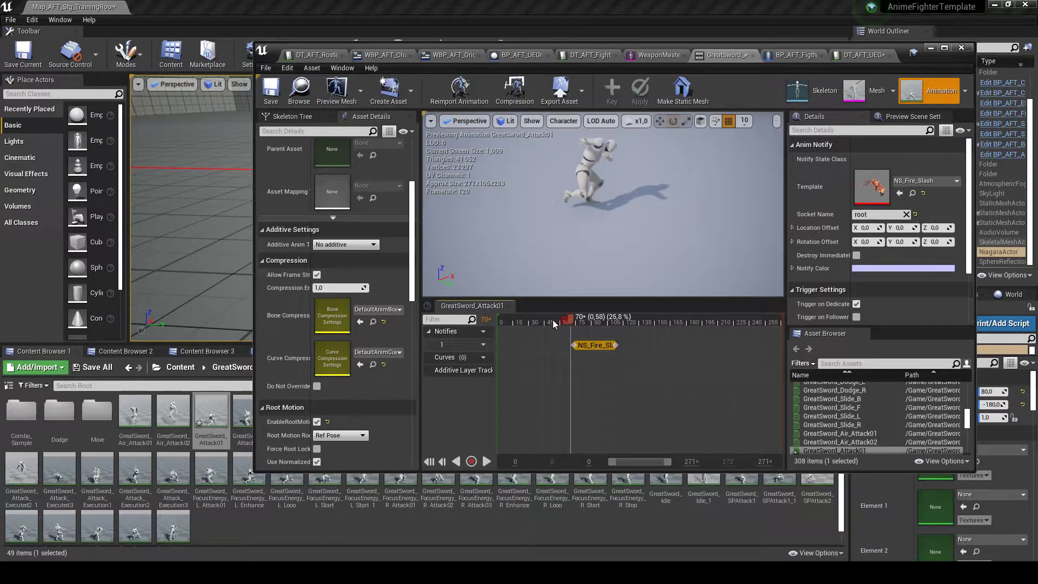
pyautogui.moveTo(560, 321); pyautogui.dragTo(522, 322)
pyautogui.click(490, 462)
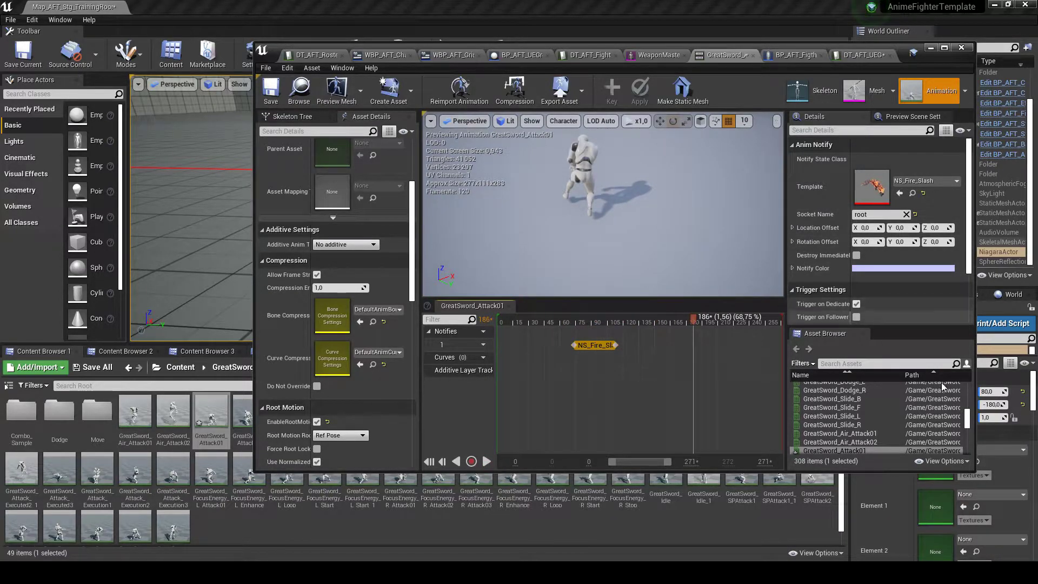
# Paste the copied rotation into the notify's Rotation Offset and match its Z Location Offset to the placed effect's height
pyautogui.rightClick(821, 241)
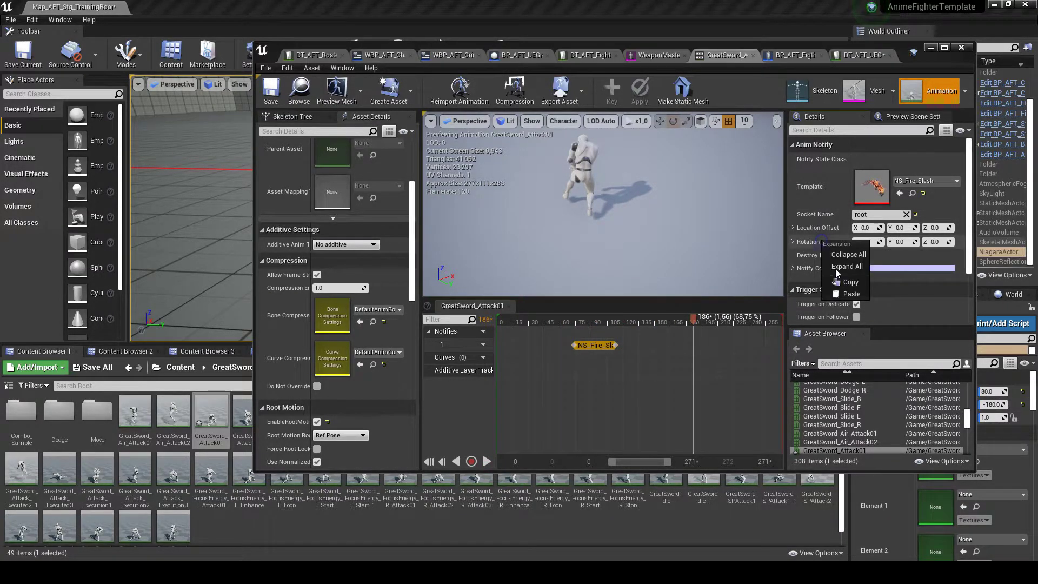
pyautogui.click(839, 295)
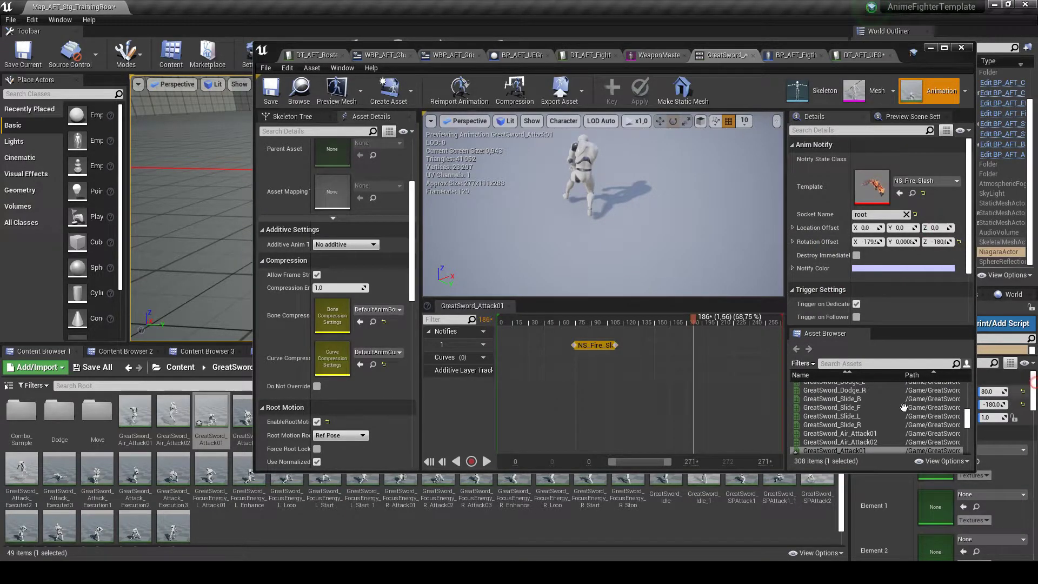
pyautogui.moveTo(799, 44); pyautogui.dragTo(709, 46)
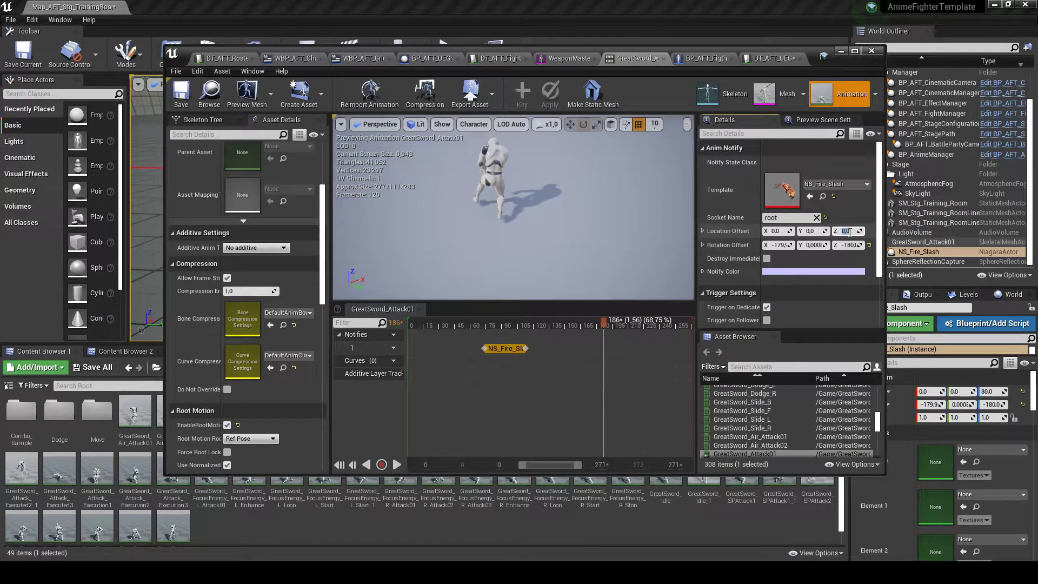
# Replay GreatSword_Attack01 from near its start to check the slash effect, and save the animation
pyautogui.click(420, 349)
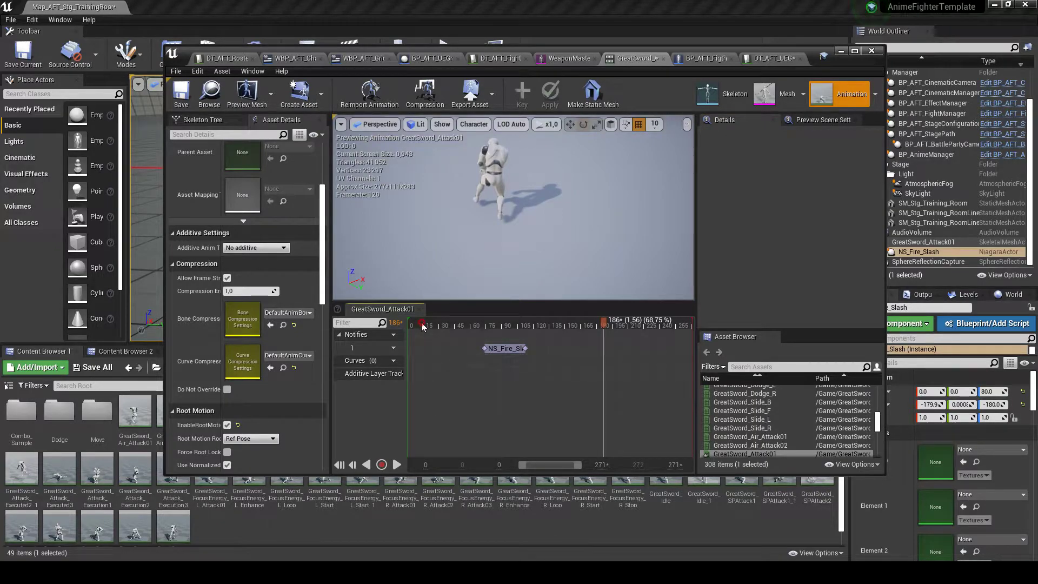
pyautogui.click(423, 326)
pyautogui.click(396, 465)
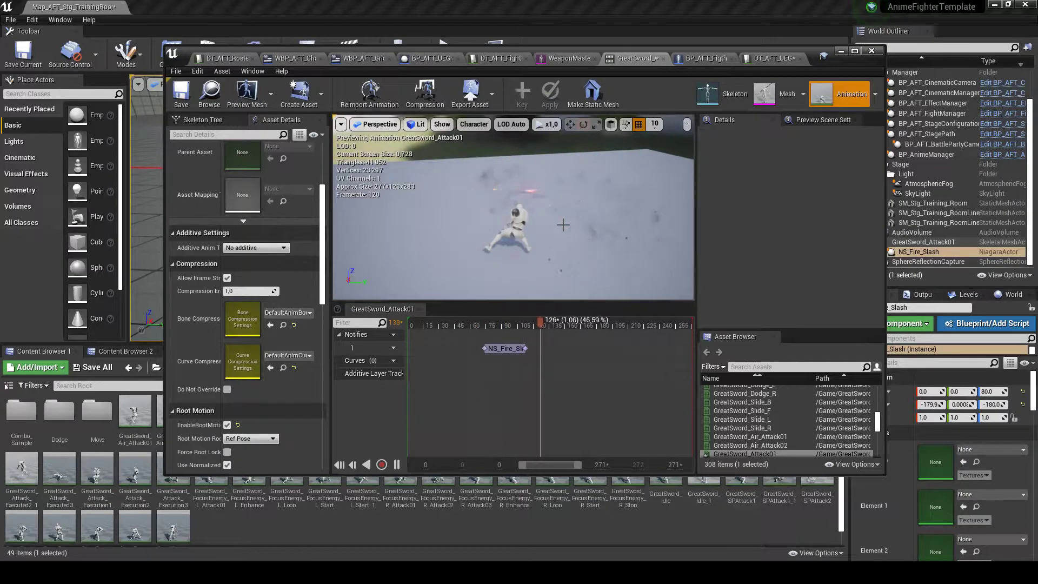
pyautogui.click(393, 466)
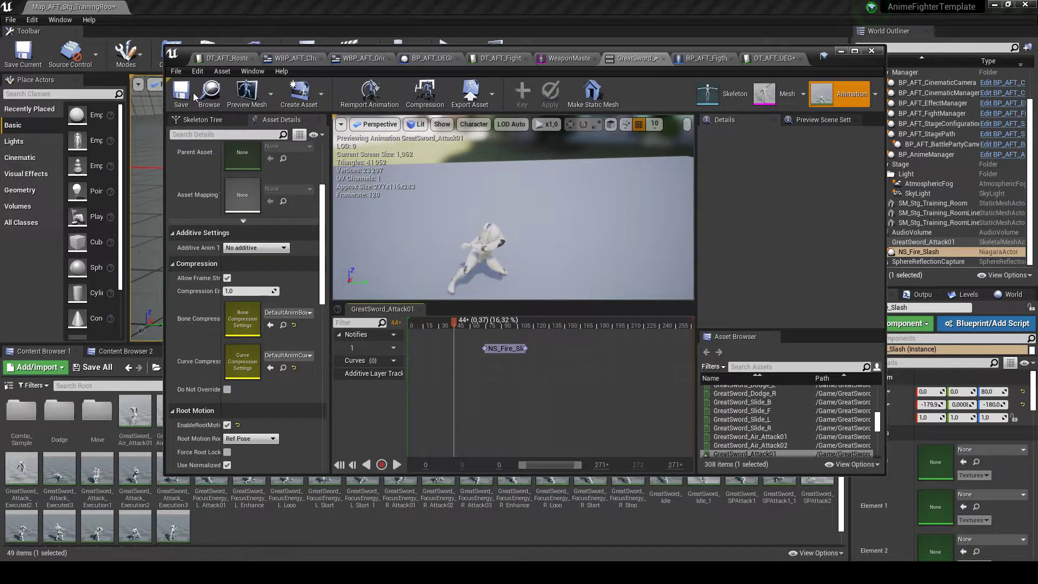
pyautogui.click(178, 97)
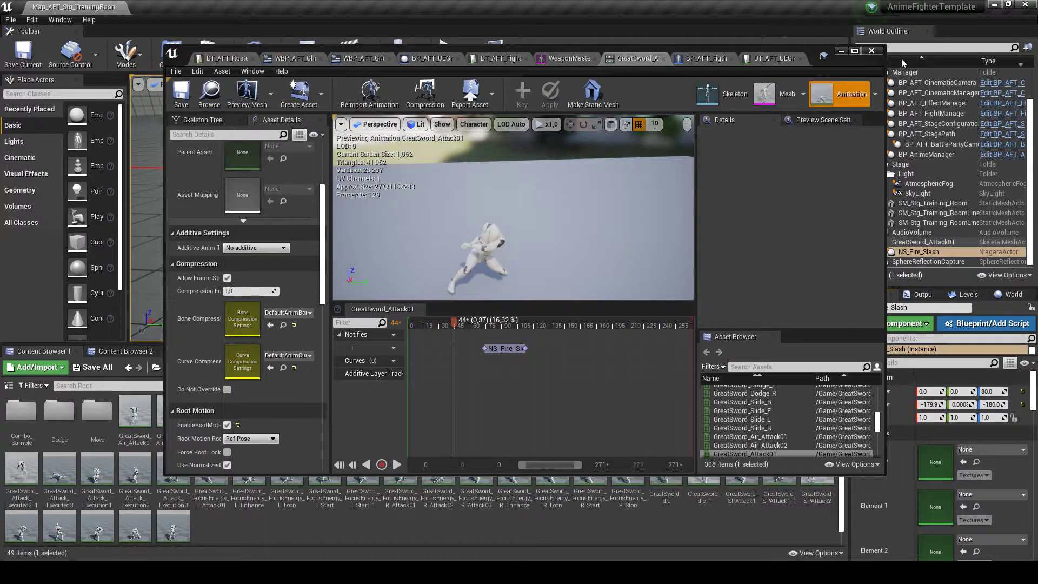
# Play the training room level, perform the GreatSword fighter's first attack to test the slash effect, and stop the session
pyautogui.click(840, 51)
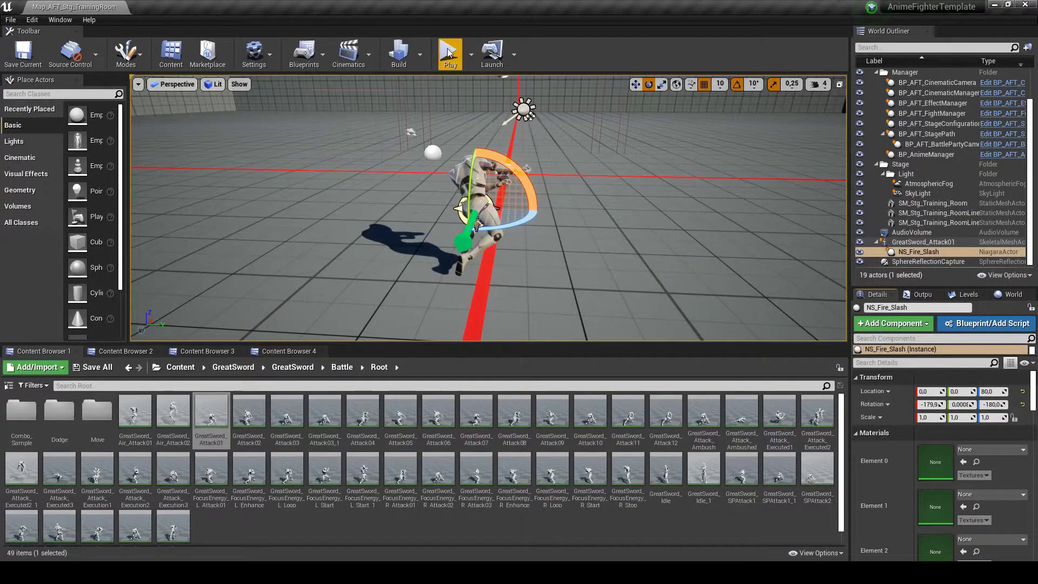
pyautogui.click(448, 52)
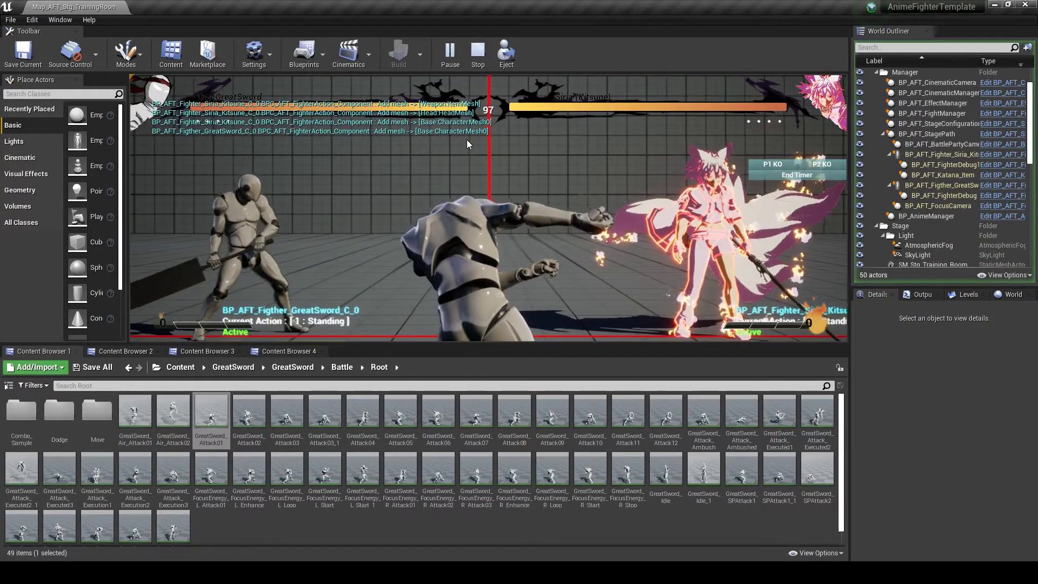
pyautogui.click(467, 140)
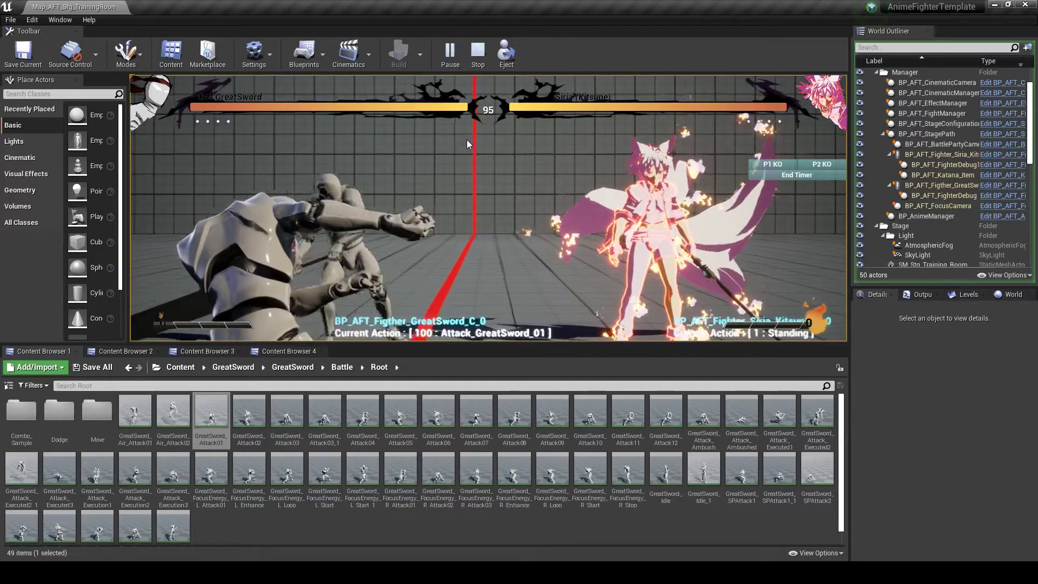
pyautogui.press('j')
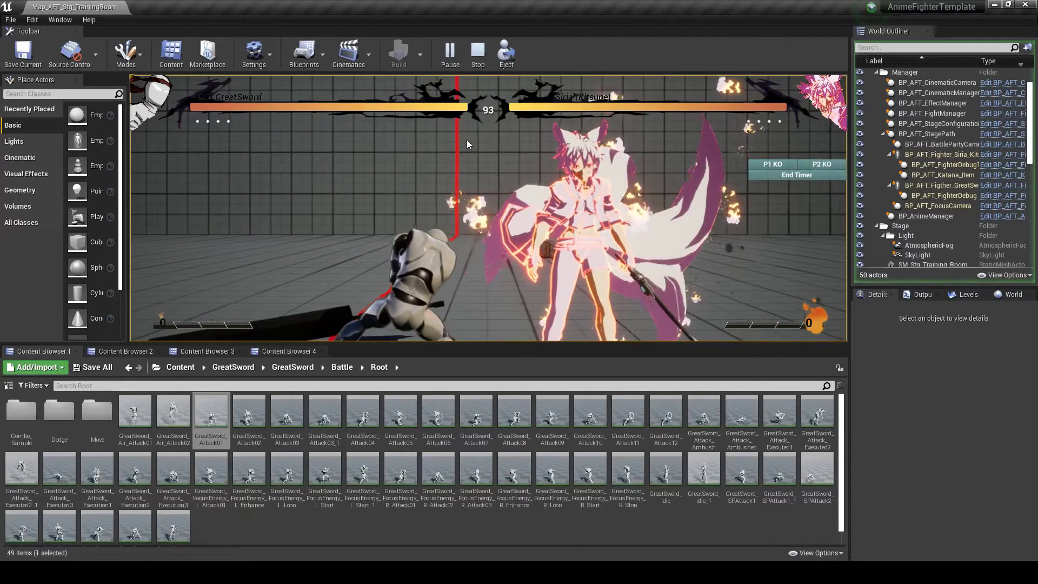
pyautogui.press('Escape')
pyautogui.moveTo(488, 510)
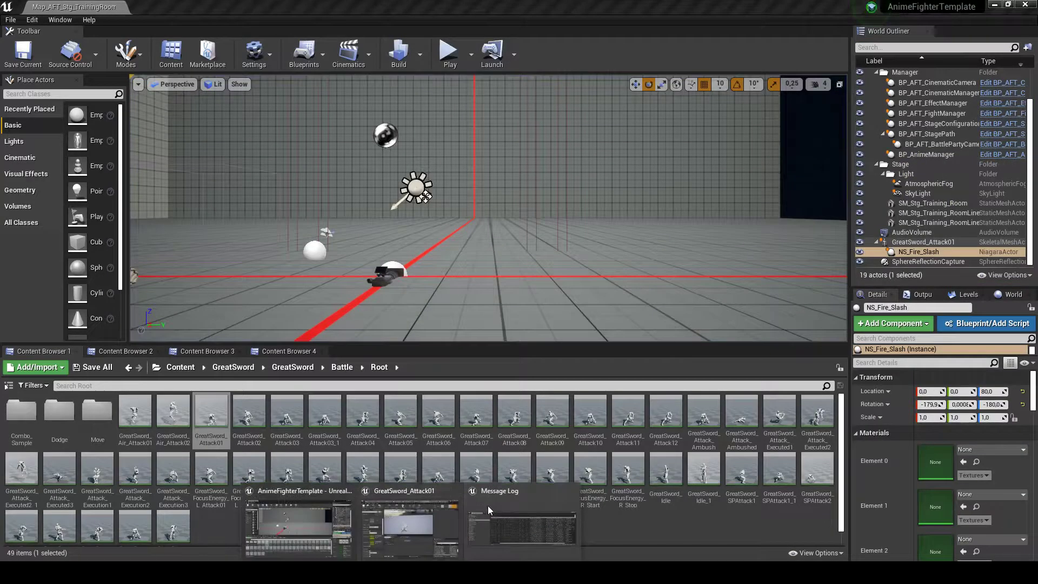
# Switch to the level editor, focus on the placed NS_Fire_Slash effect, and enable Force Solo for it
pyautogui.click(319, 520)
pyautogui.press('f')
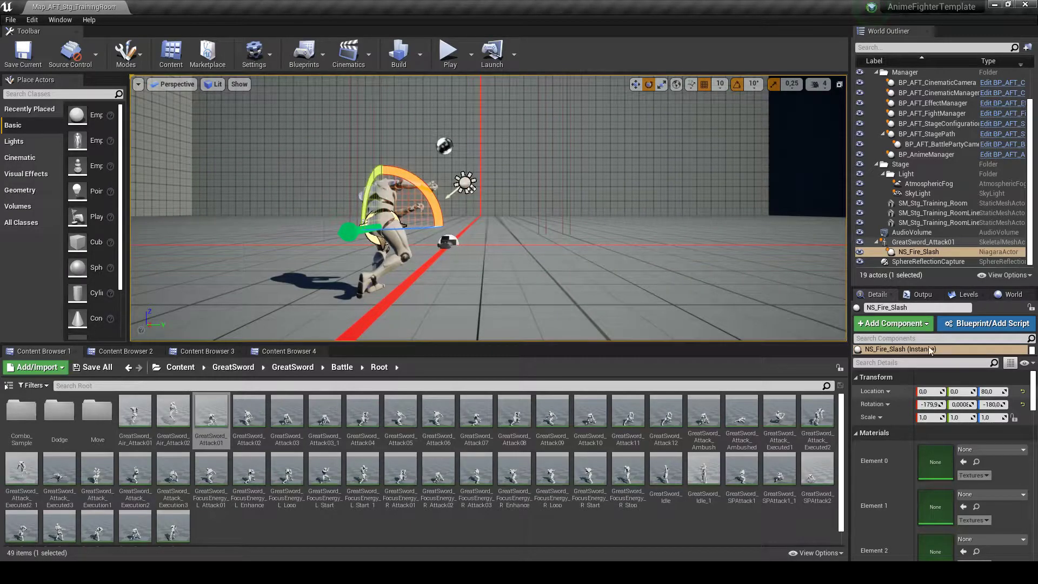
pyautogui.scroll(-8, 924, 474)
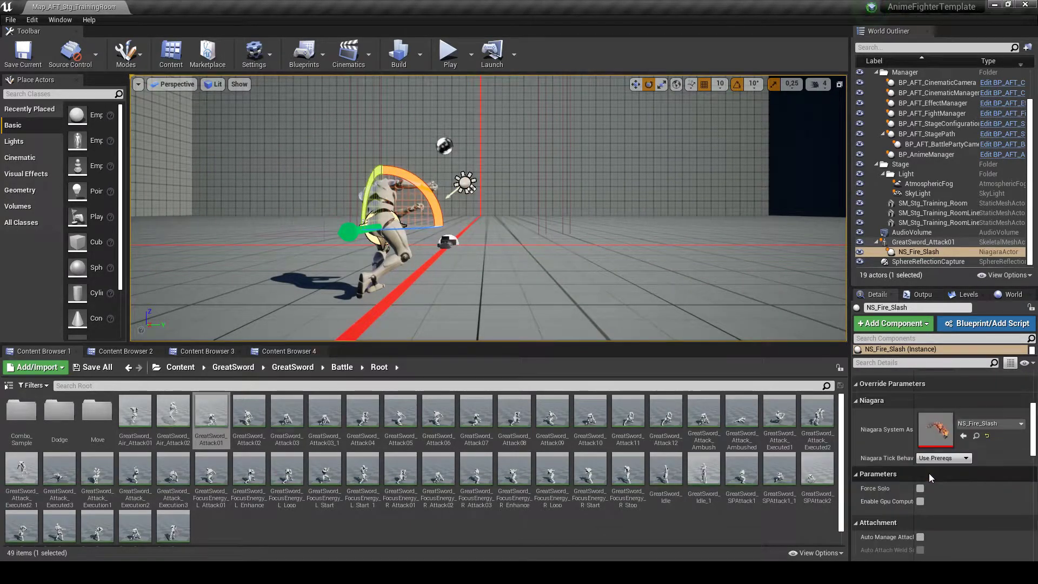
pyautogui.click(922, 490)
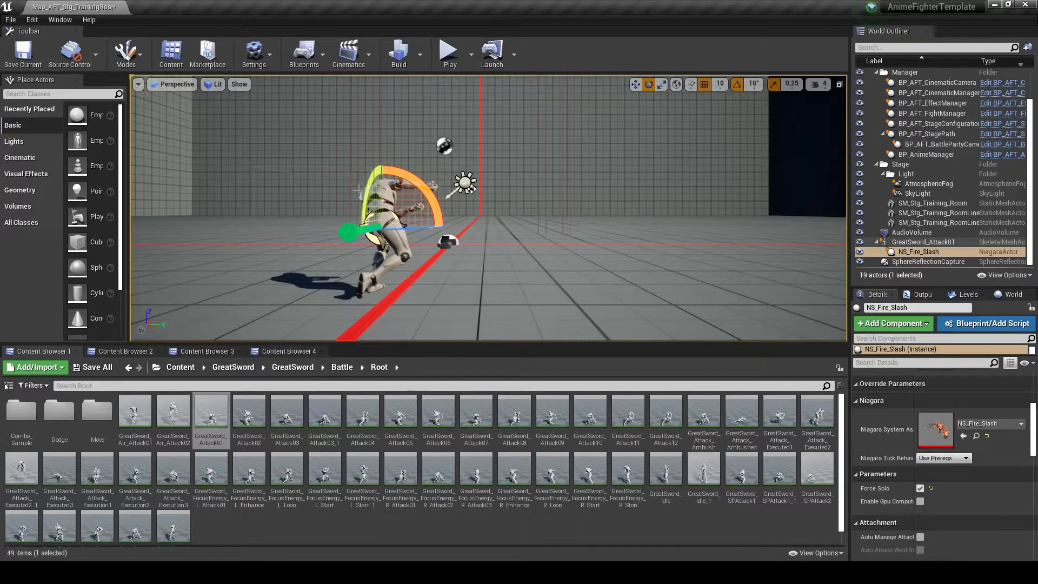
# Tilt the placed NS_Fire_Slash to a Y rotation of 20°, raise it to Z 120, and copy its rotation
pyautogui.moveTo(365, 194); pyautogui.dragTo(382, 159)
pyautogui.press('w')
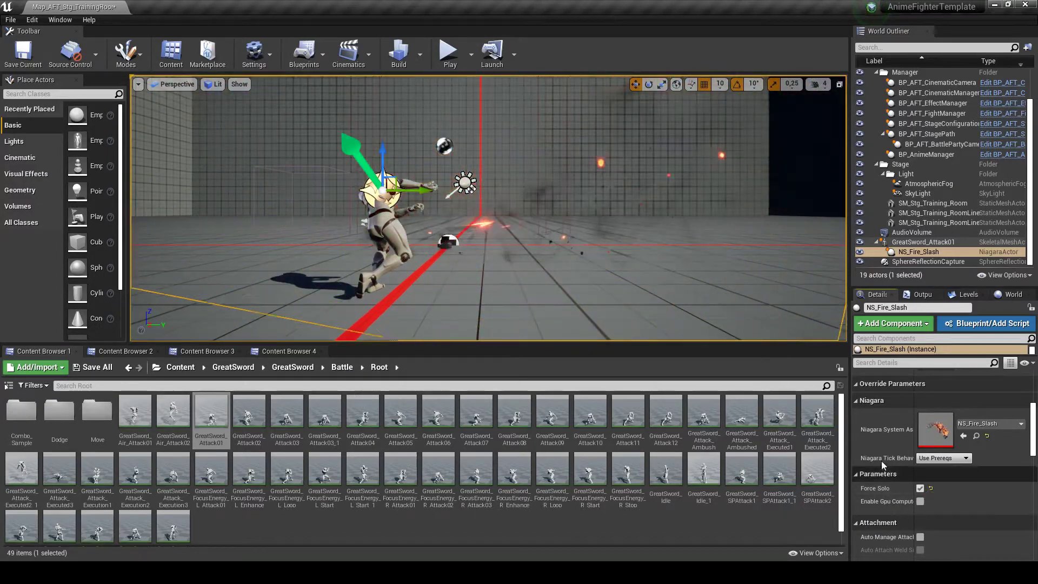
pyautogui.scroll(3, 881, 461)
pyautogui.scroll(5, 886, 456)
pyautogui.rightClick(886, 406)
pyautogui.click(904, 408)
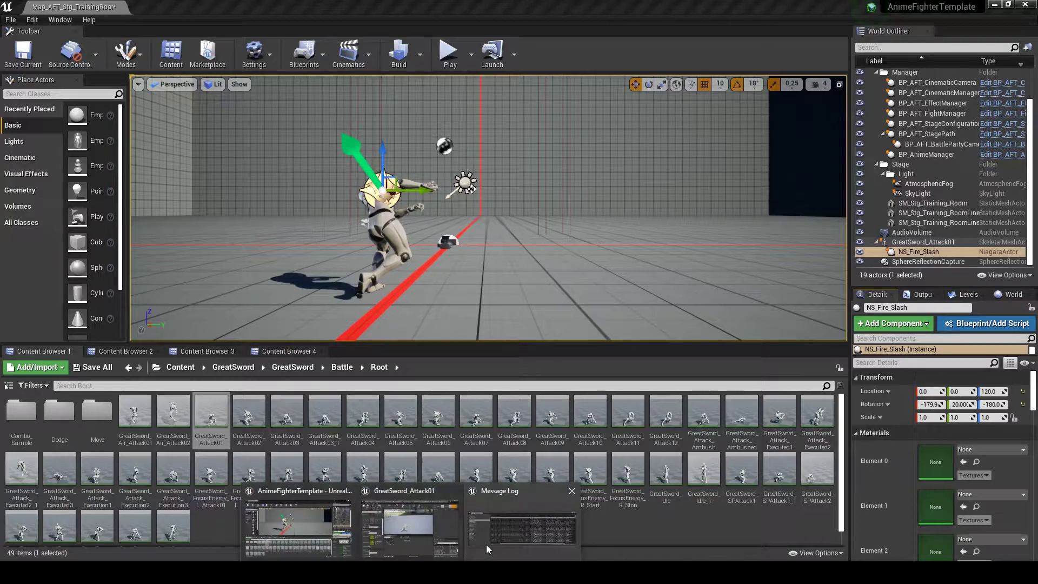
# In the GreatSword_Attack01 editor, paste the copied rotation into the NS_Fire_Slash notify's Rotation Offset and set its Z Location Offset to 120
pyautogui.click(419, 532)
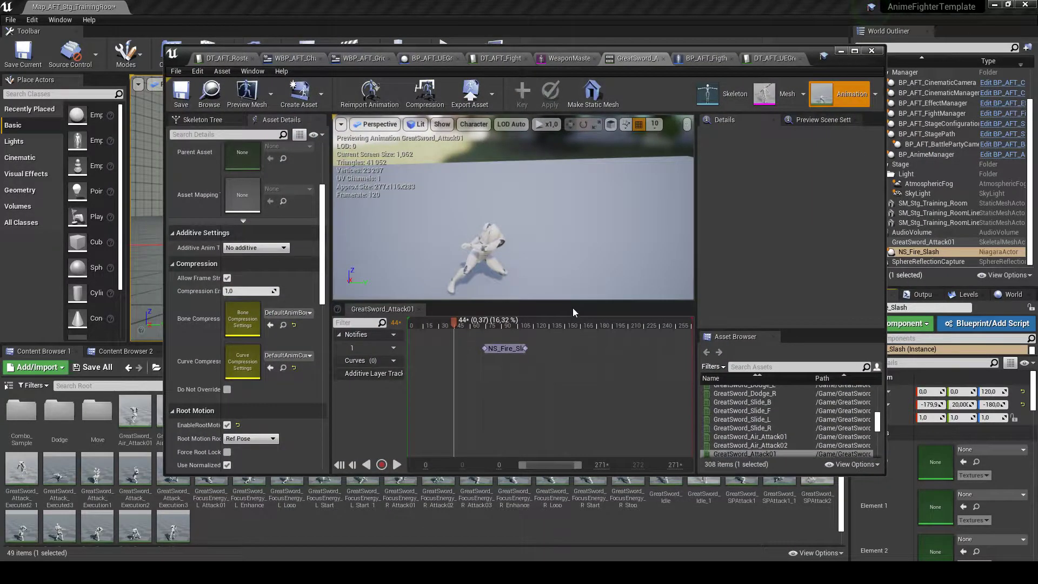
pyautogui.click(505, 348)
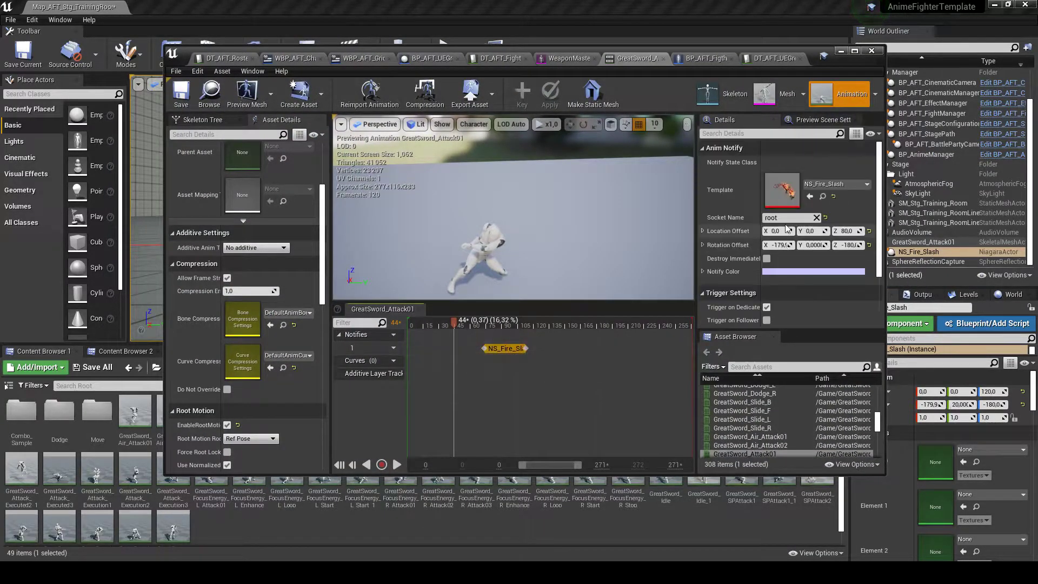
pyautogui.rightClick(719, 248)
pyautogui.click(736, 290)
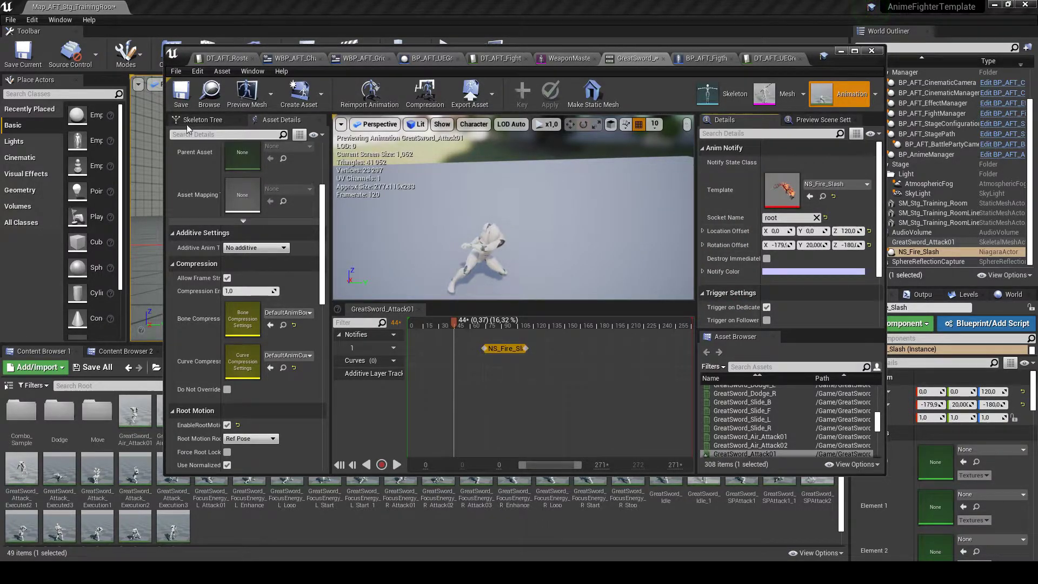
# Scrub to about frame 73, where the slash notify starts, and add a notify track named Hitbox
pyautogui.moveTo(470, 324)
pyautogui.mouseDown()
pyautogui.moveTo(493, 322)
pyautogui.moveTo(484, 320)
pyautogui.mouseUp()
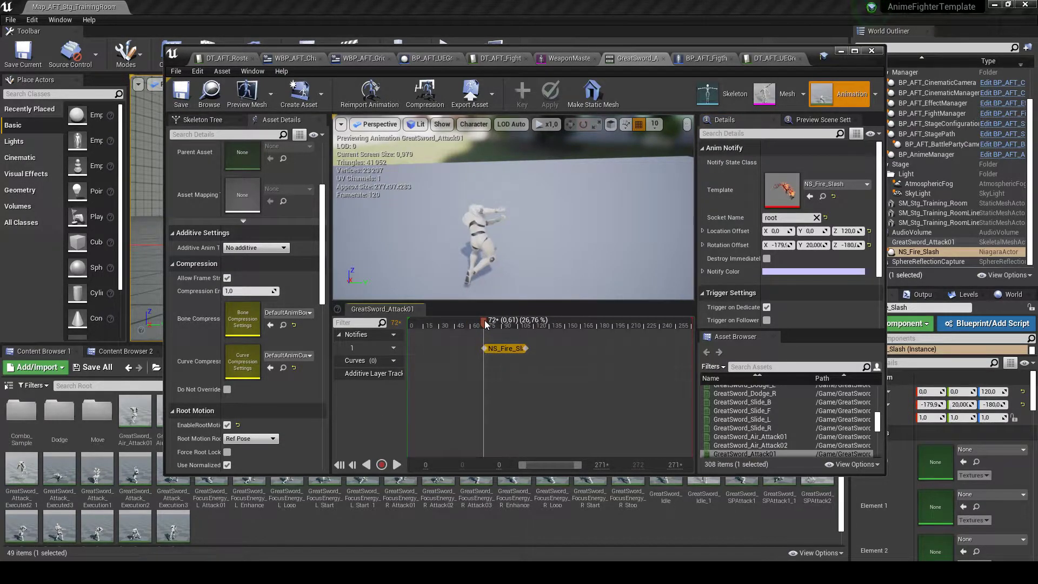
pyautogui.click(394, 334)
pyautogui.click(397, 356)
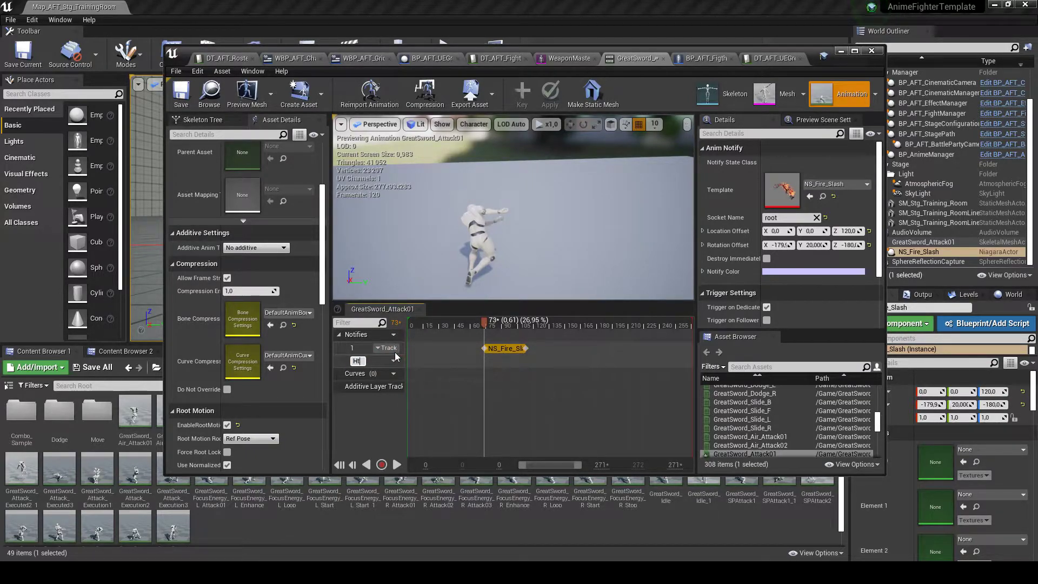
# Add a BP_AFT_AN_Hitbox notify state to the Hitbox track and align it with the NS_Fire_Slash notify
pyautogui.rightClick(488, 359)
pyautogui.moveTo(516, 383)
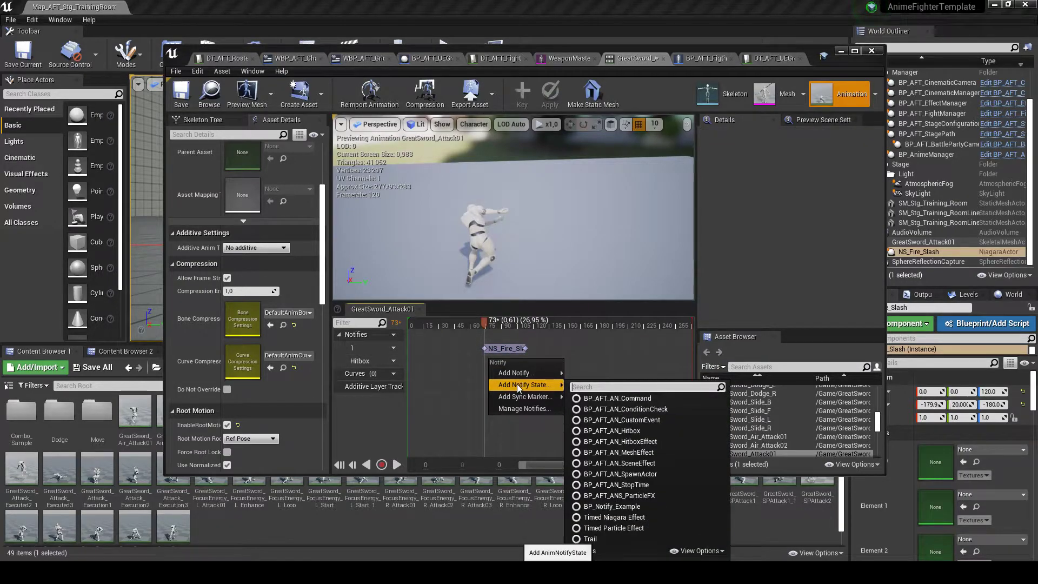
pyautogui.click(591, 430)
pyautogui.click(491, 362)
pyautogui.moveTo(494, 359)
pyautogui.mouseDown()
pyautogui.moveTo(523, 359)
pyautogui.moveTo(480, 362)
pyautogui.mouseUp()
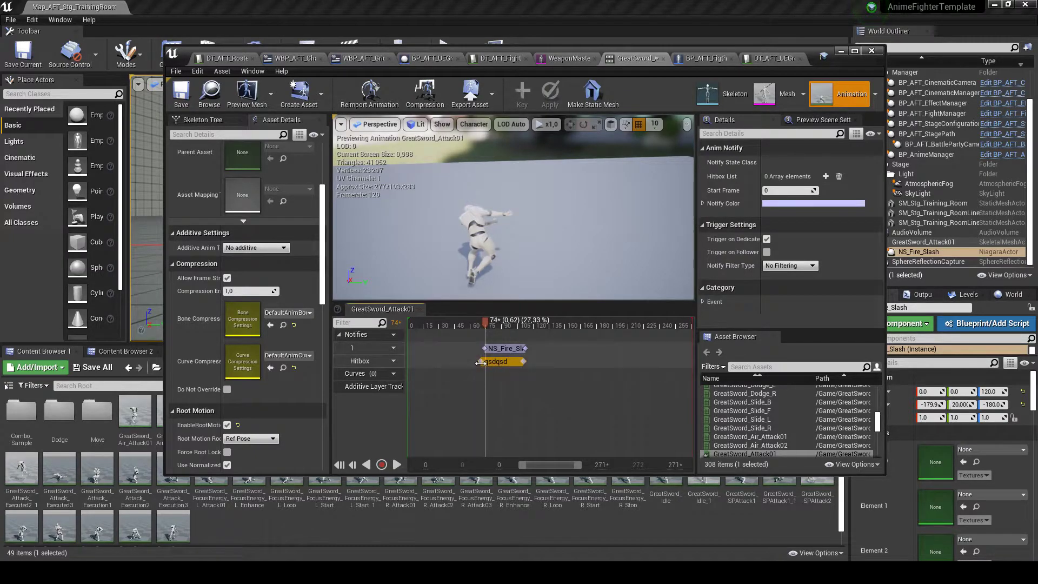
pyautogui.click(508, 363)
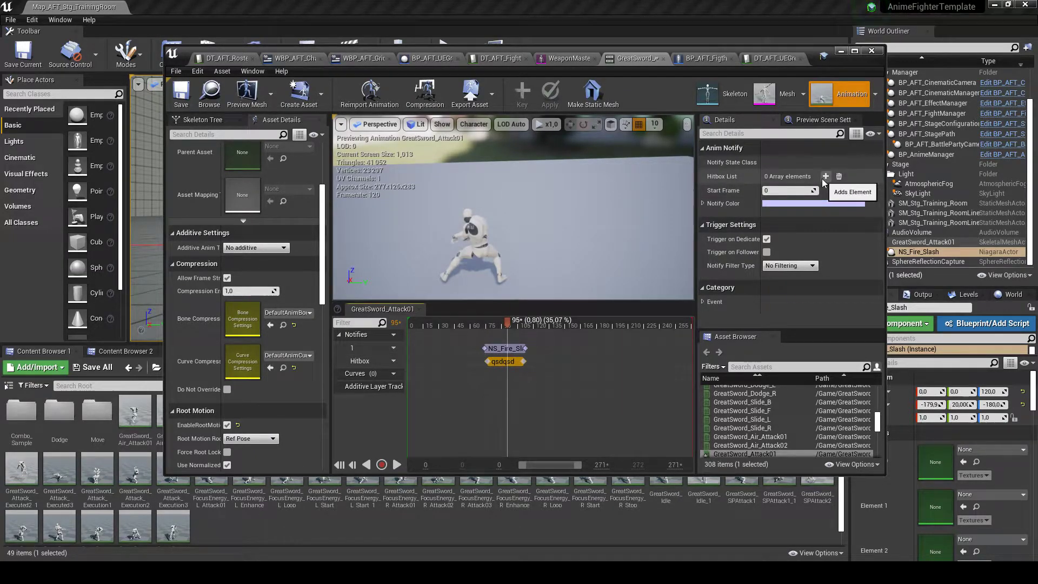
# Add one element to the hitbox notify's Hitbox List and expand its members and Transform settings
pyautogui.click(822, 179)
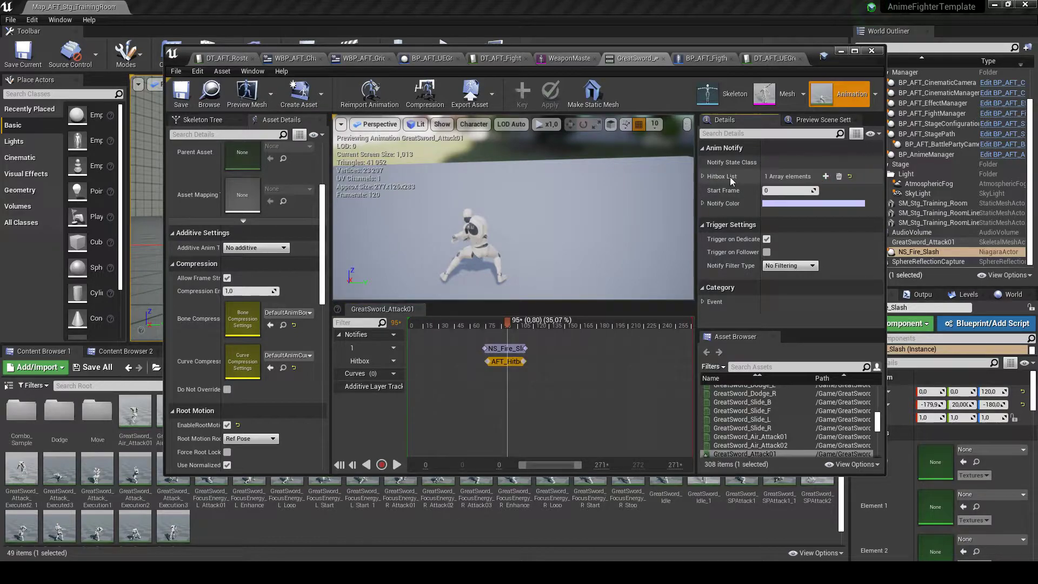
pyautogui.click(702, 176)
pyautogui.rightClick(717, 177)
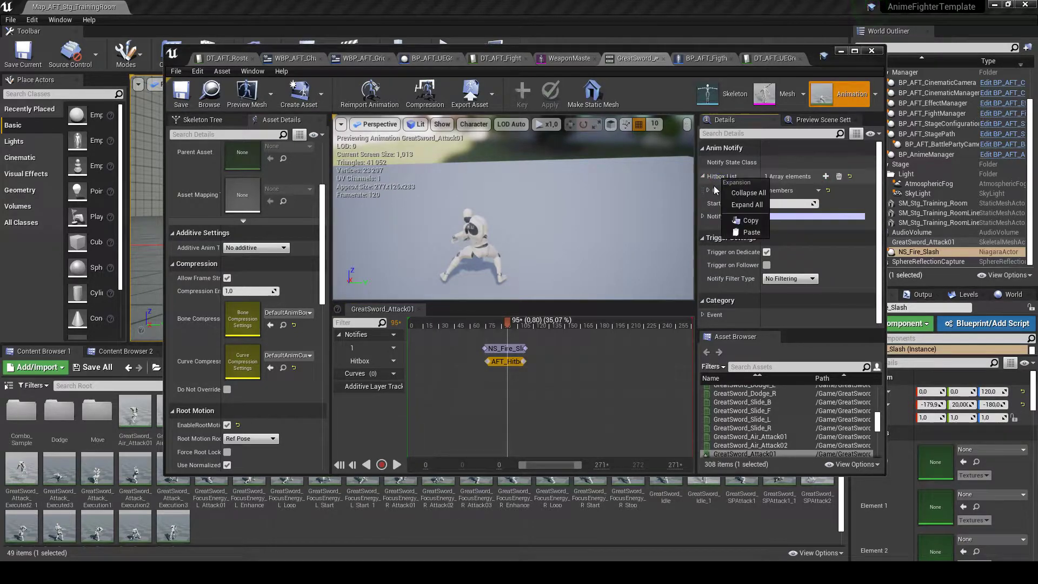
pyautogui.click(708, 192)
pyautogui.click(708, 192)
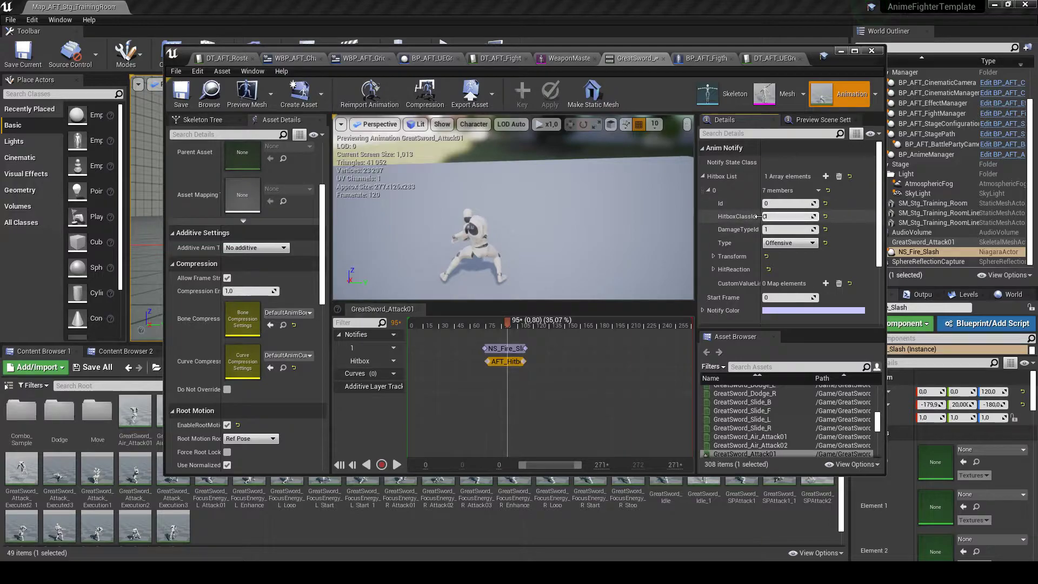
pyautogui.click(712, 256)
pyautogui.scroll(-1, 755, 275)
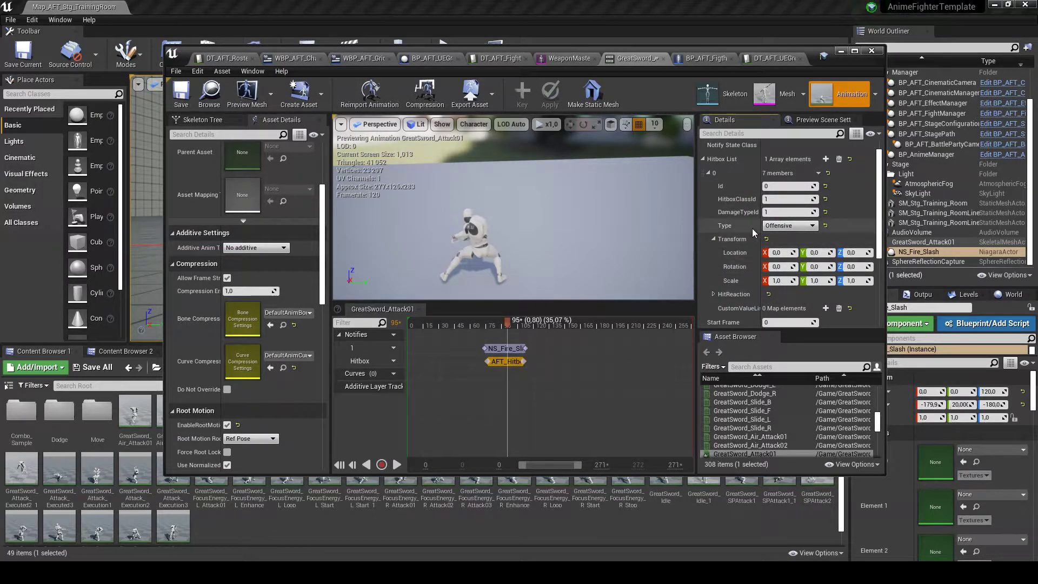
pyautogui.scroll(1, 759, 227)
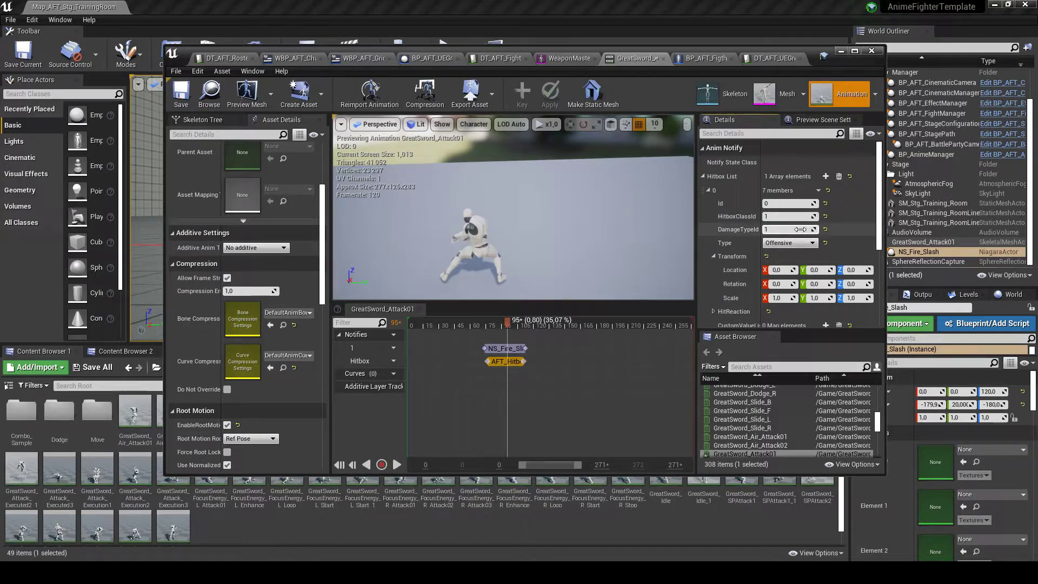
pyautogui.scroll(-2, 784, 237)
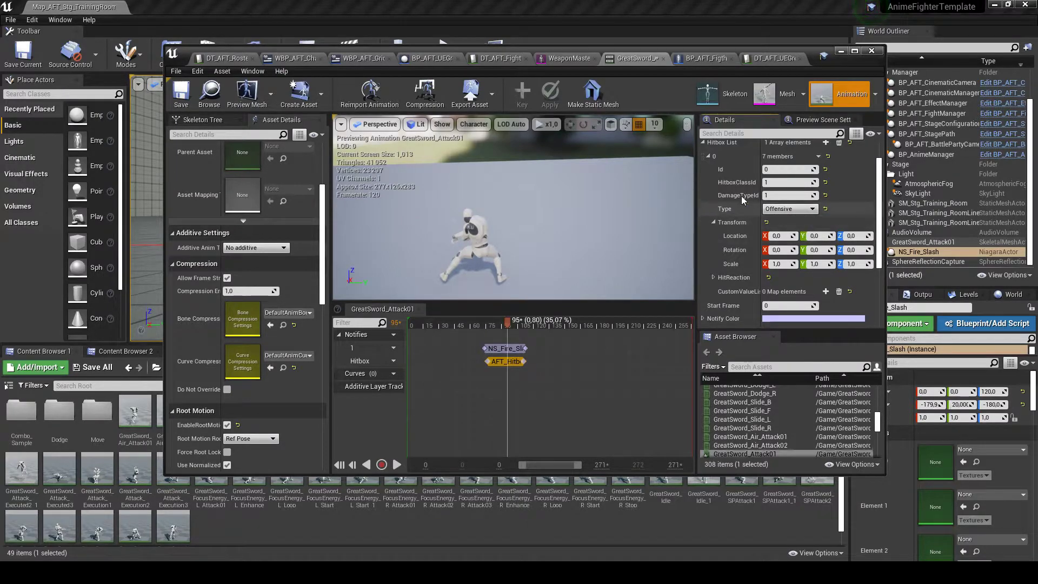
# Add a custom value named Damage with a value of 40 to the hitbox element
pyautogui.click(825, 291)
pyautogui.click(713, 293)
pyautogui.scroll(-2, 730, 287)
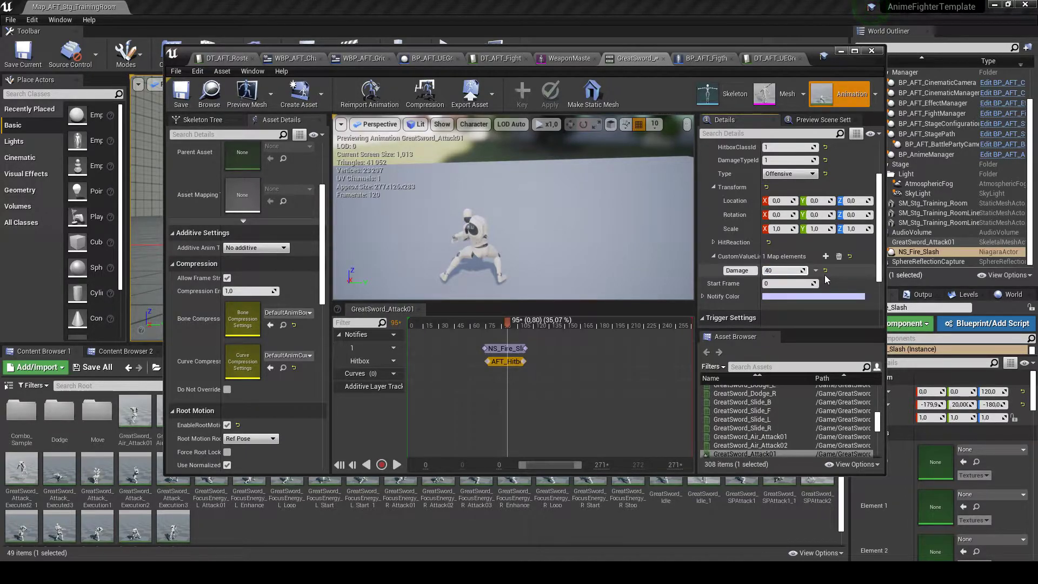
pyautogui.scroll(1, 833, 275)
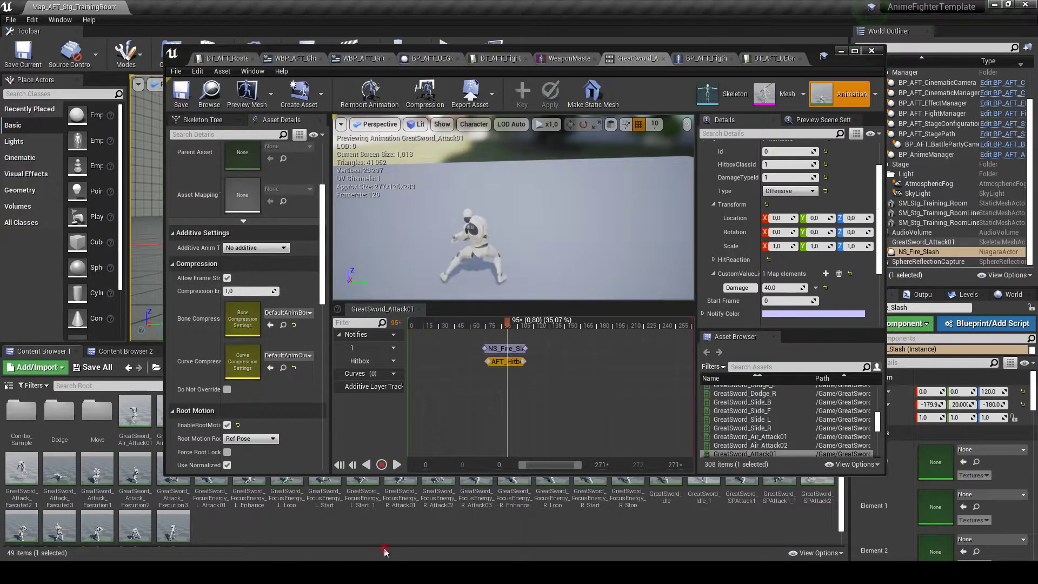
# Return to the level editor, search the AnimeFighterTemplate folder for Hitbox, and place BP_AFT_Hitbox_Box in the level beside the character
pyautogui.click(871, 51)
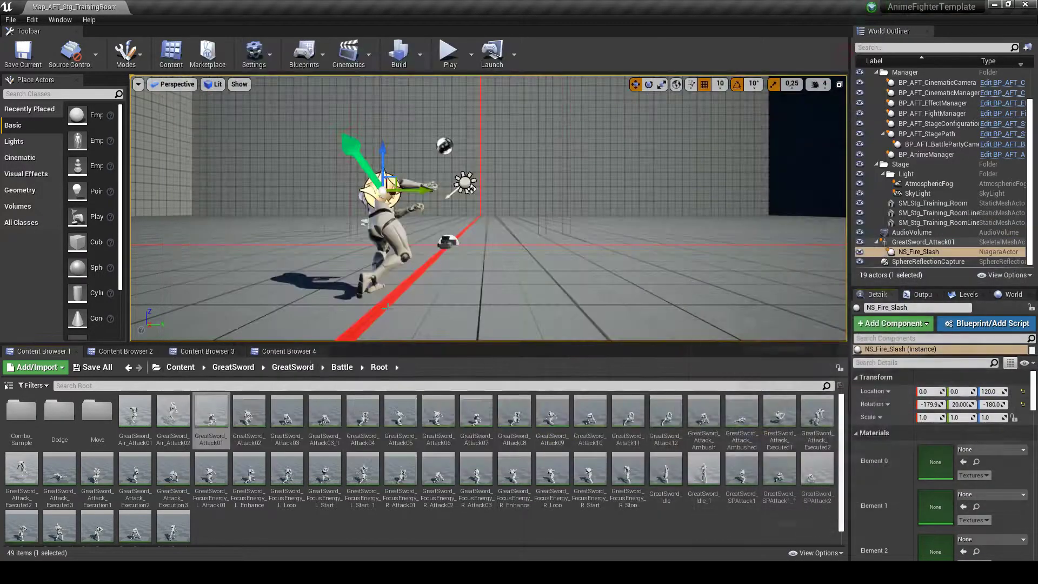
pyautogui.click(287, 350)
pyautogui.click(214, 367)
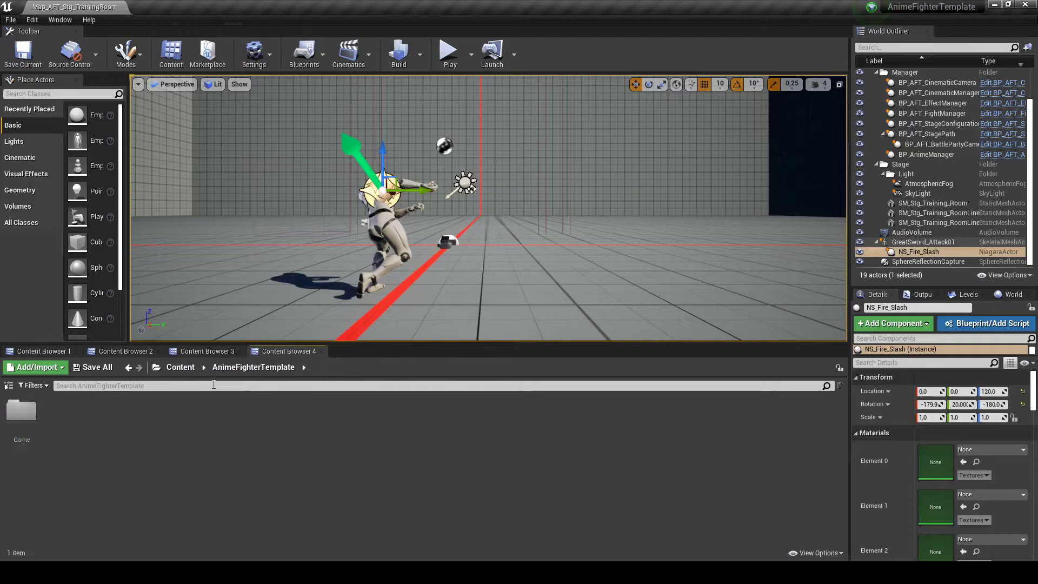
pyautogui.click(214, 384)
pyautogui.write('Hitbox')
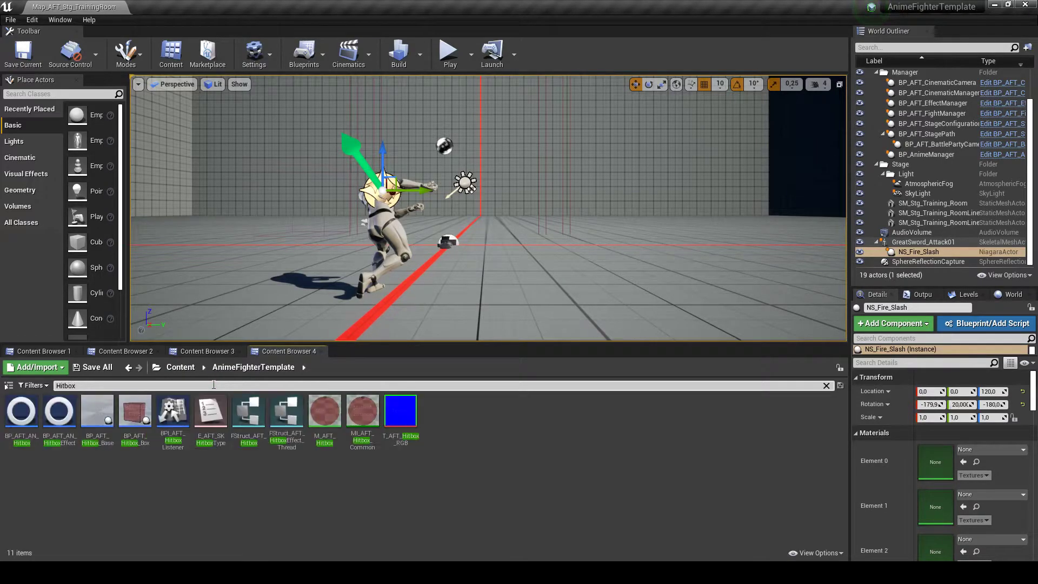
pyautogui.moveTo(135, 421); pyautogui.dragTo(461, 303)
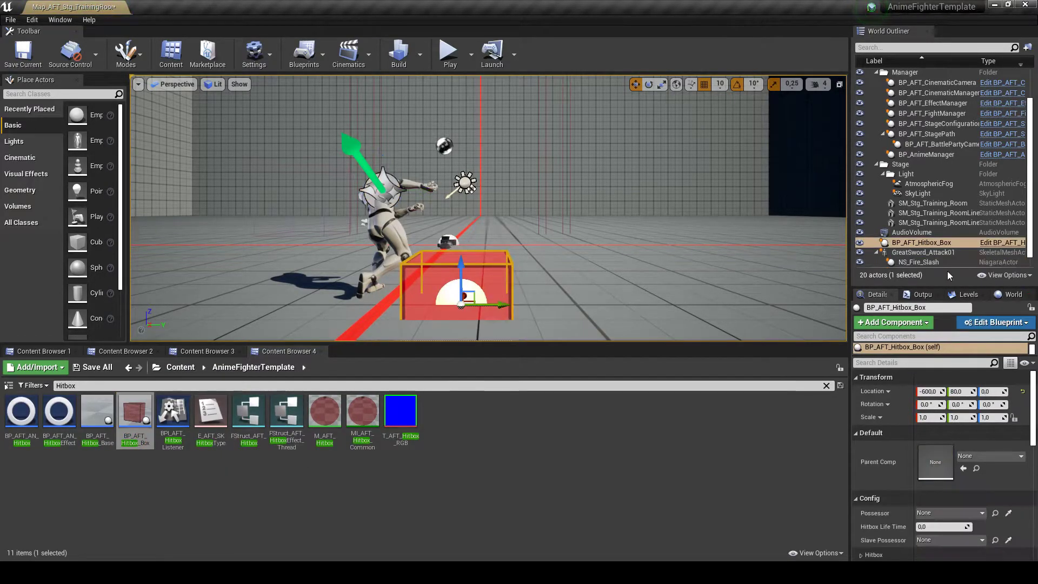
# Attach BP_AFT_Hitbox_Box to the root bone of GreatSword_Attack01 and reset its location to zero
pyautogui.moveTo(931, 246); pyautogui.dragTo(896, 254)
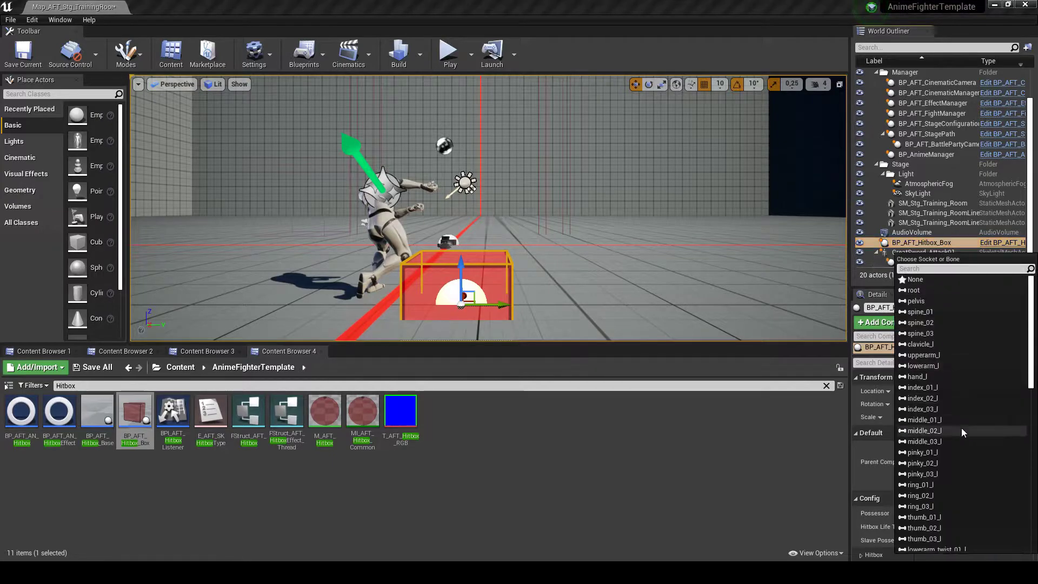
pyautogui.click(903, 293)
pyautogui.click(1021, 391)
pyautogui.moveTo(799, 308); pyautogui.dragTo(767, 308, button='middle')
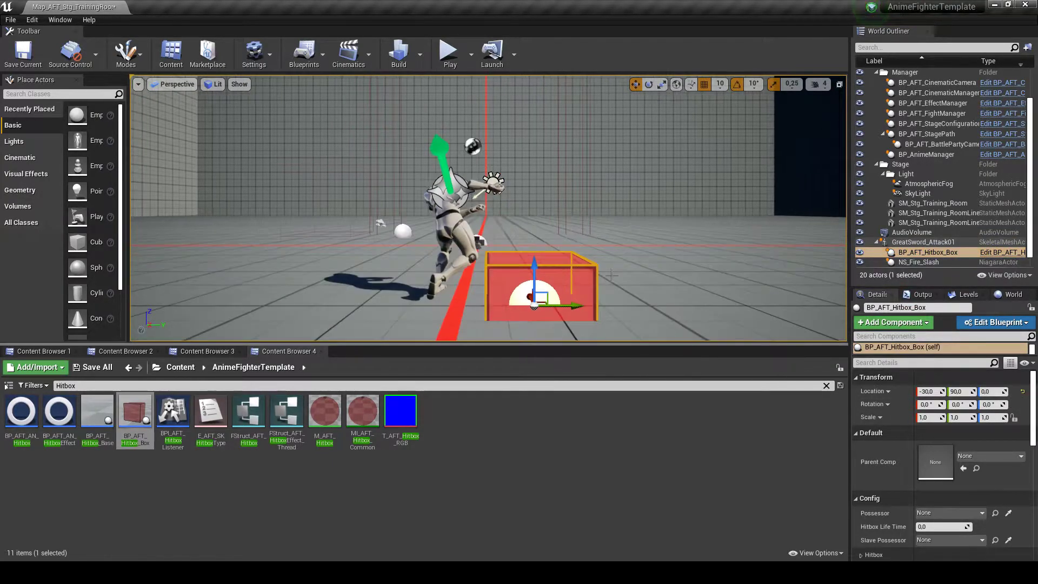
pyautogui.click(1021, 392)
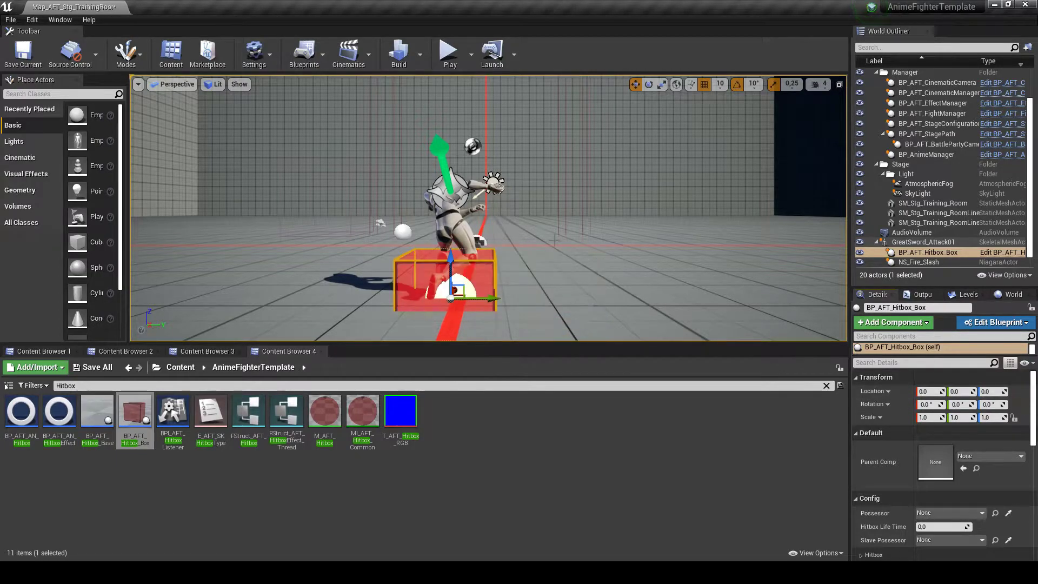
# Move the hitbox box in front of the character's torso to Y 60 and Z 110, and switch to scale mode
pyautogui.scroll(-2, 952, 473)
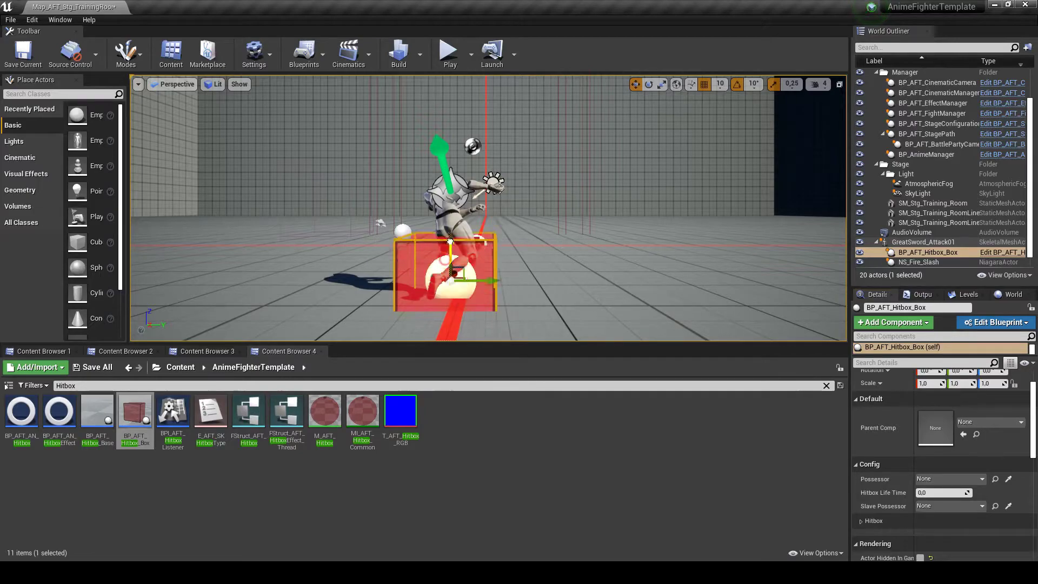
pyautogui.moveTo(443, 261); pyautogui.dragTo(459, 161)
pyautogui.moveTo(493, 195); pyautogui.dragTo(554, 196)
pyautogui.moveTo(552, 143); pyautogui.dragTo(552, 143, button='right')
pyautogui.press('space')
pyautogui.press('space')
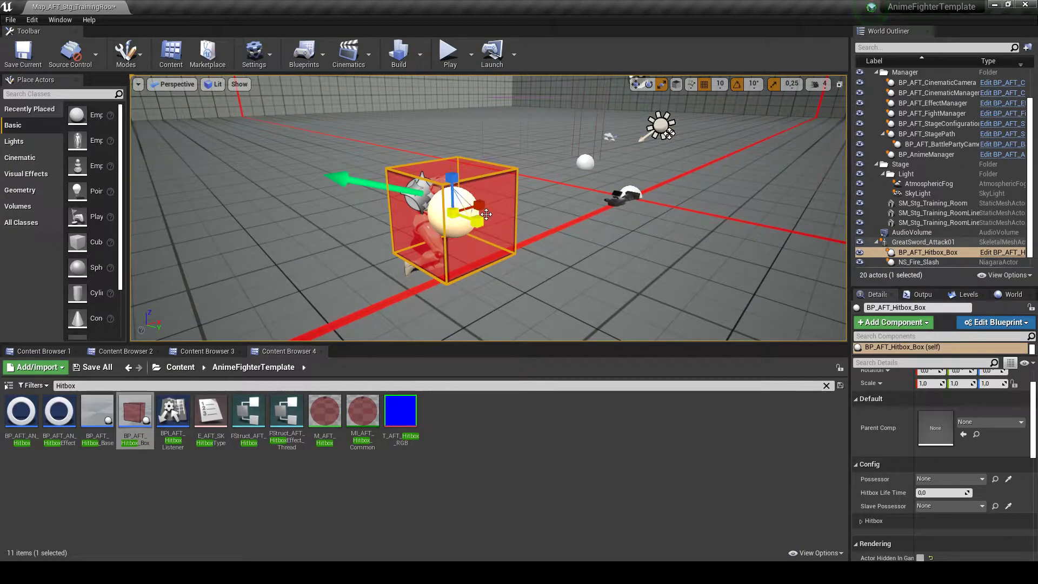
pyautogui.scroll(2, 871, 439)
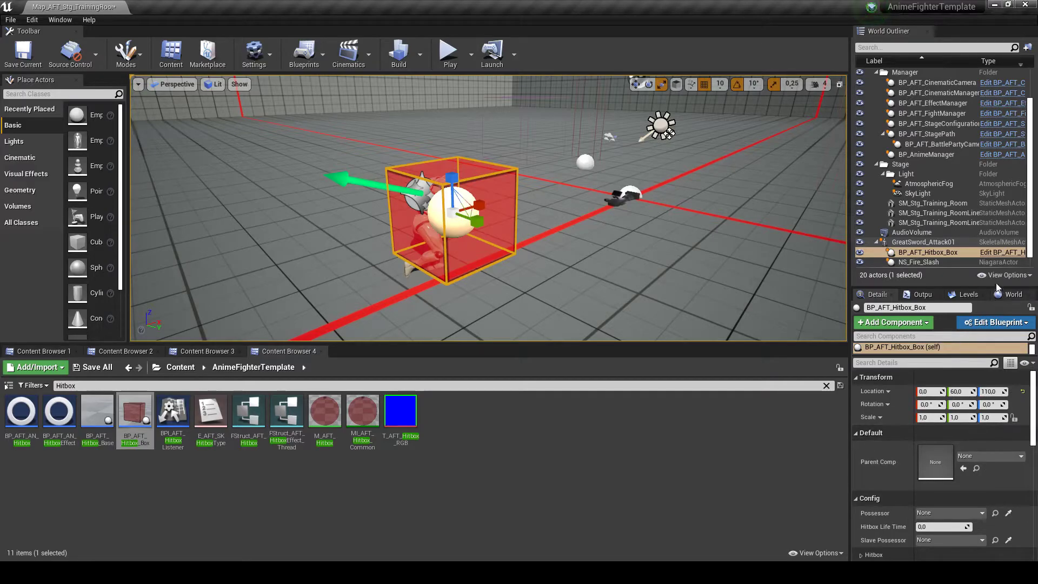
# Open the BP_AFT_Hitbox_Box blueprint in a maximized editor and examine its Construction Script graph
pyautogui.click(995, 253)
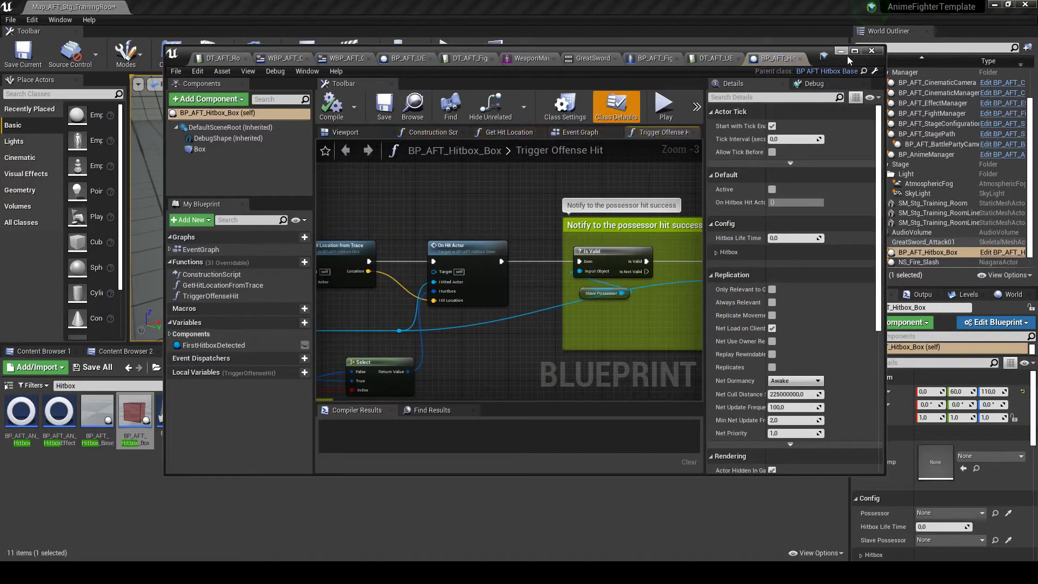
pyautogui.click(856, 52)
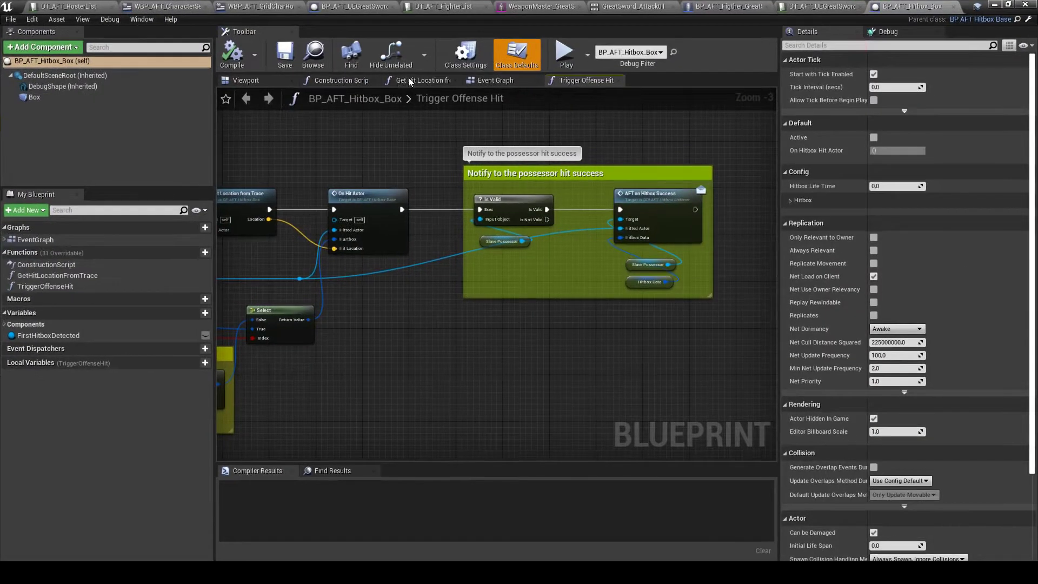
pyautogui.click(326, 80)
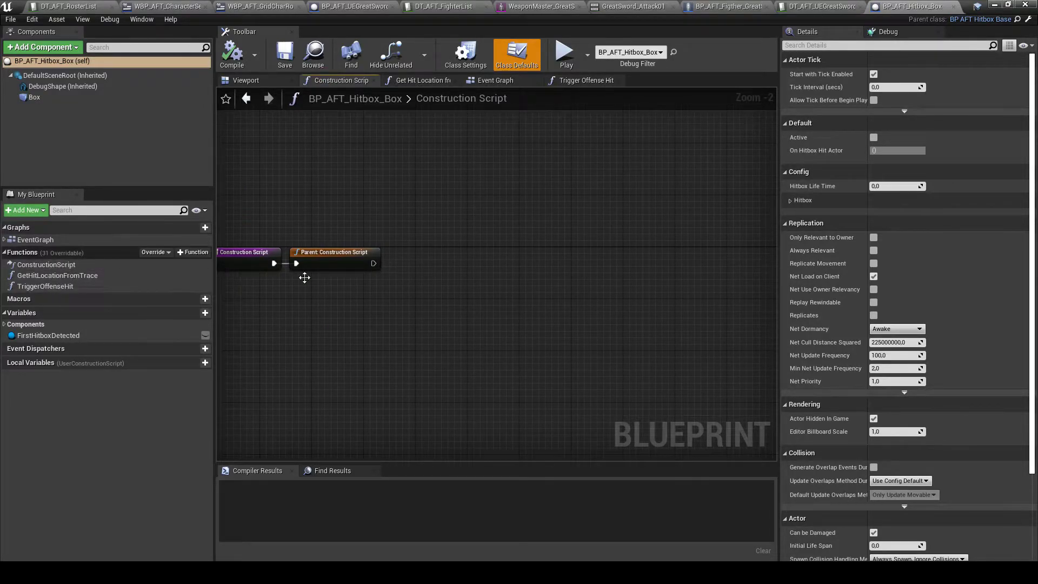
pyautogui.moveTo(392, 288); pyautogui.dragTo(519, 308, button='right')
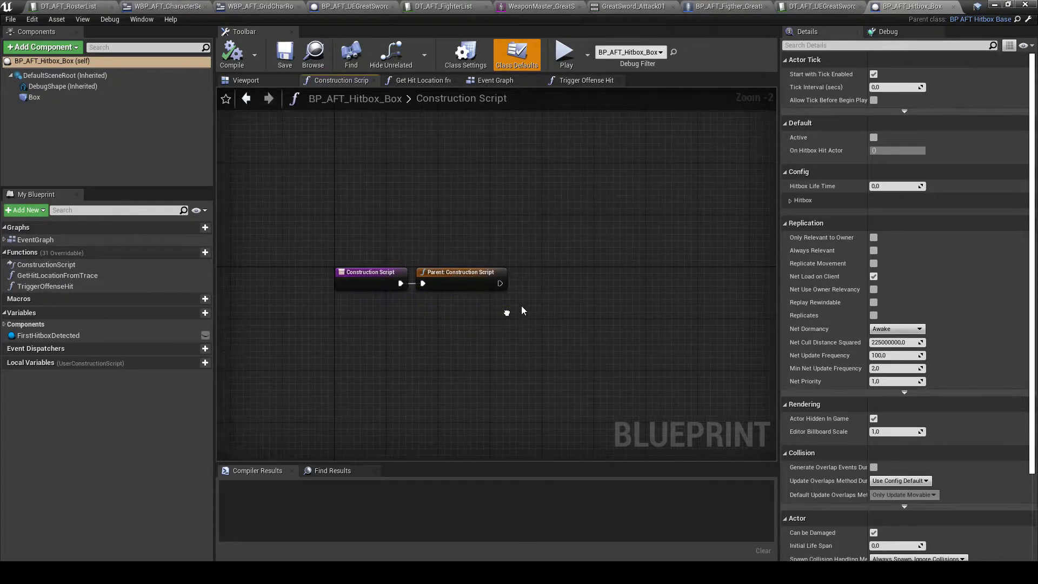
# Open the parent BP_AFT_Hitbox_Base blueprint's Construction Script and move the Init node farther from the Construction Script node
pyautogui.click(1028, 19)
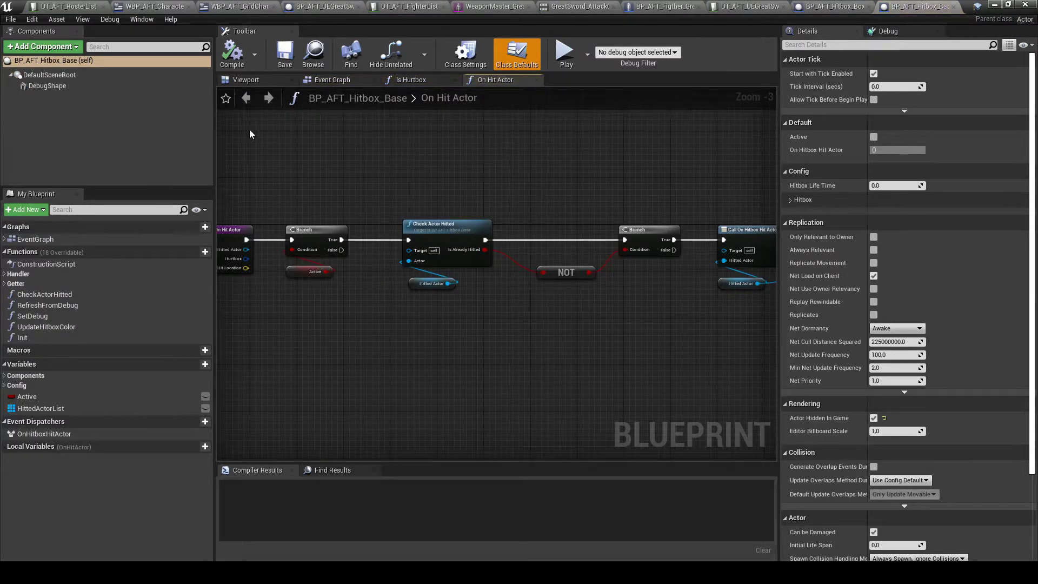
pyautogui.doubleClick(46, 264)
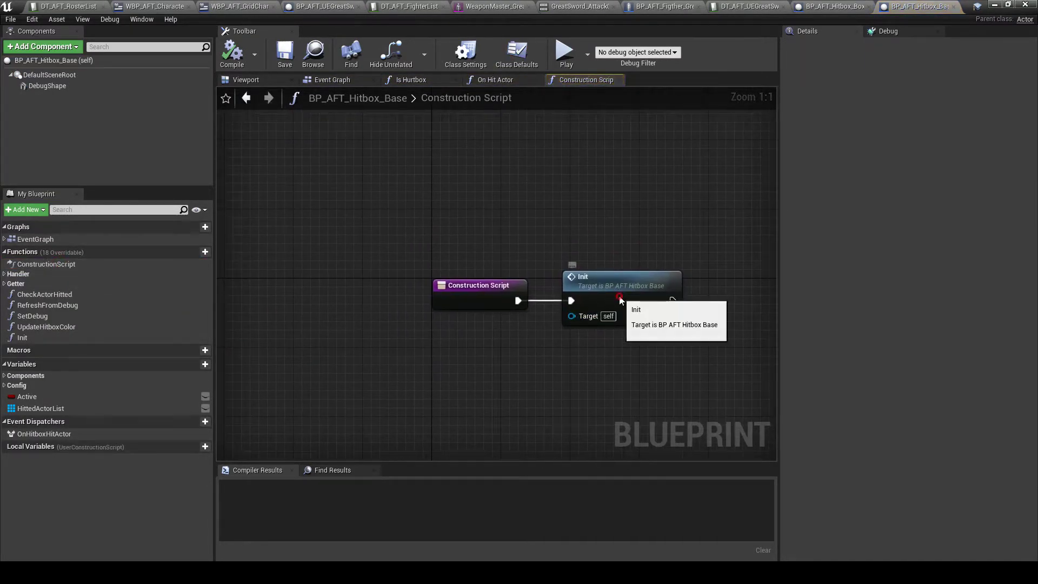
pyautogui.click(619, 299)
pyautogui.moveTo(551, 343); pyautogui.dragTo(444, 305, button='right')
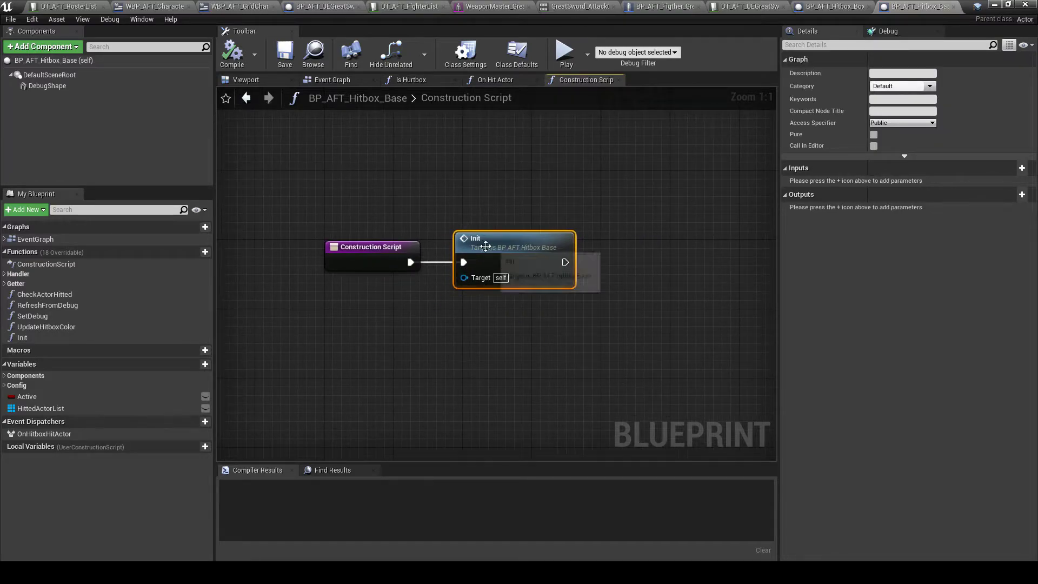
pyautogui.moveTo(485, 247); pyautogui.dragTo(546, 247)
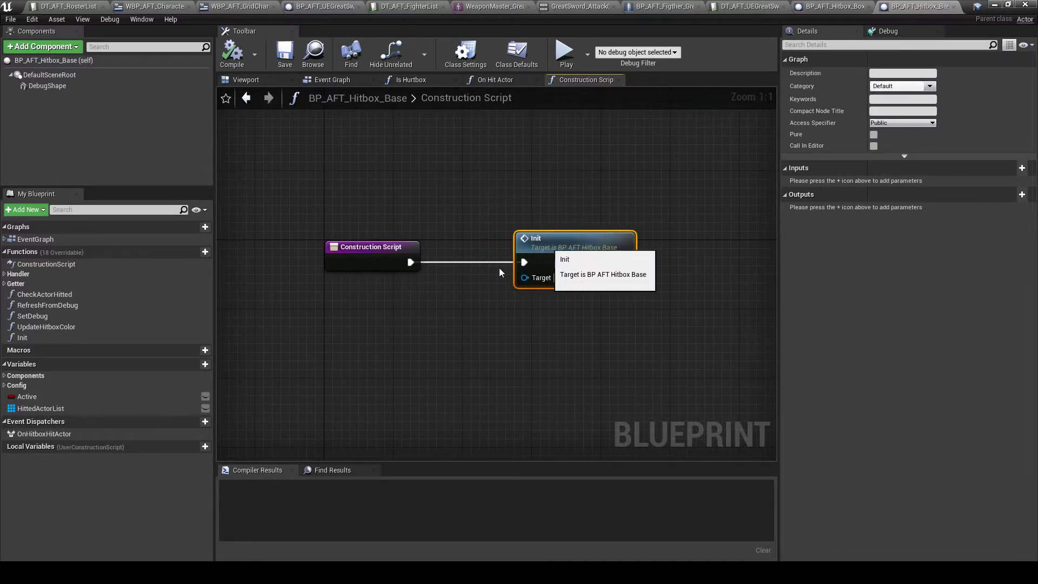
# Add a Boolean variable named InEditor to BP_AFT_Hitbox_Base and make it instance editable
pyautogui.click(194, 364)
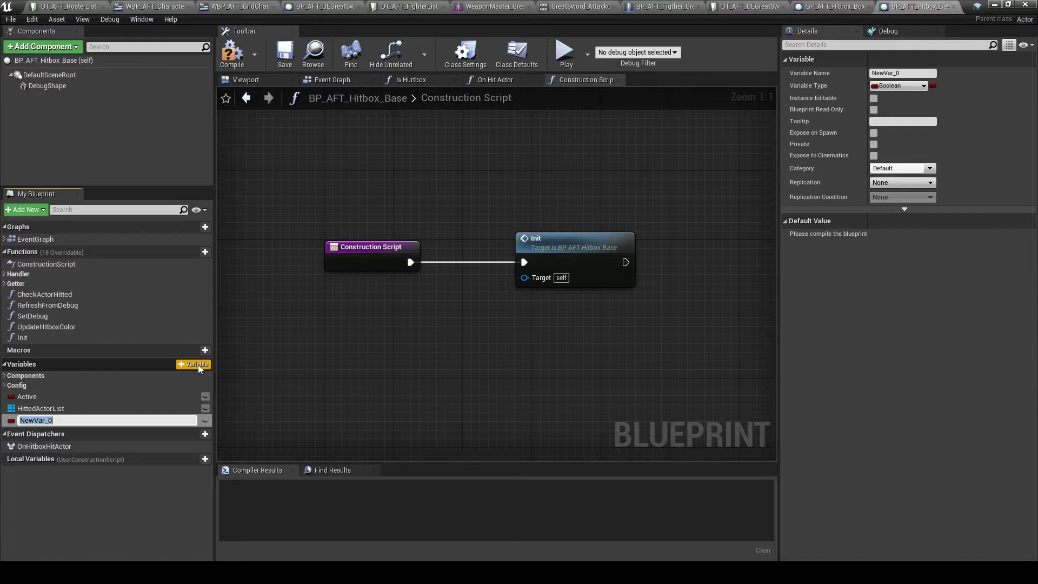
pyautogui.write('InEditor')
pyautogui.press('Return')
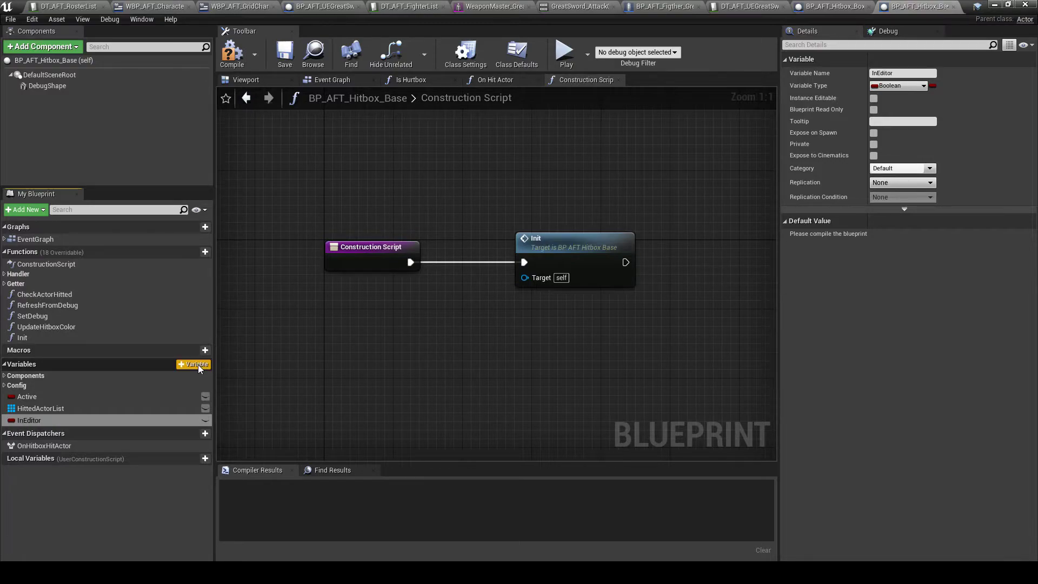
pyautogui.click(205, 420)
# Insert a Branch conditioned on InEditor after the Construction Script node, with False running Init, align the nodes, and compile the blueprint
pyautogui.keyDown('ctrl'); pyautogui.moveTo(143, 420); pyautogui.dragTo(435, 291); pyautogui.keyUp('ctrl')
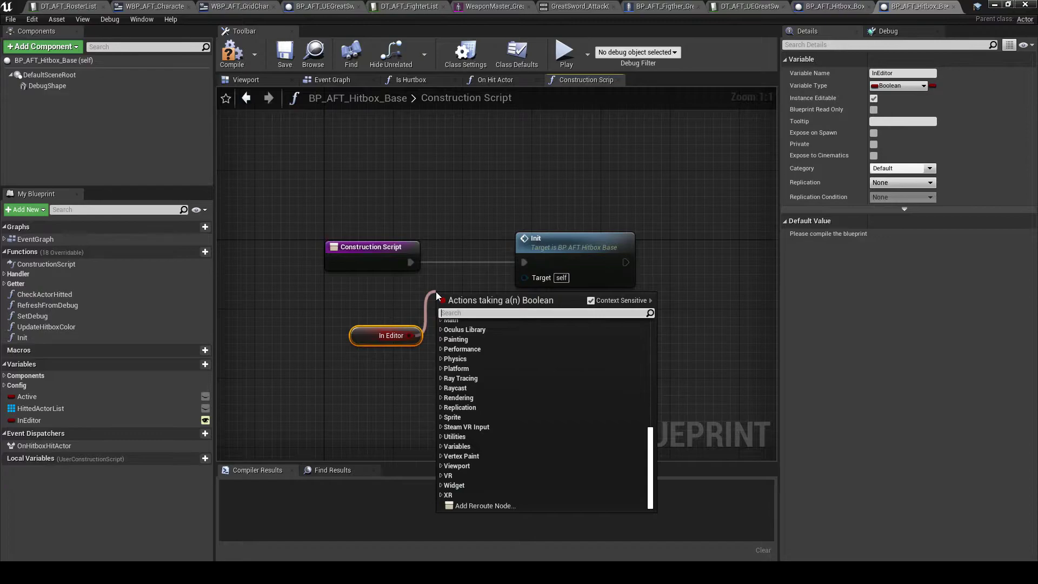
pyautogui.write('branch')
pyautogui.press('Return')
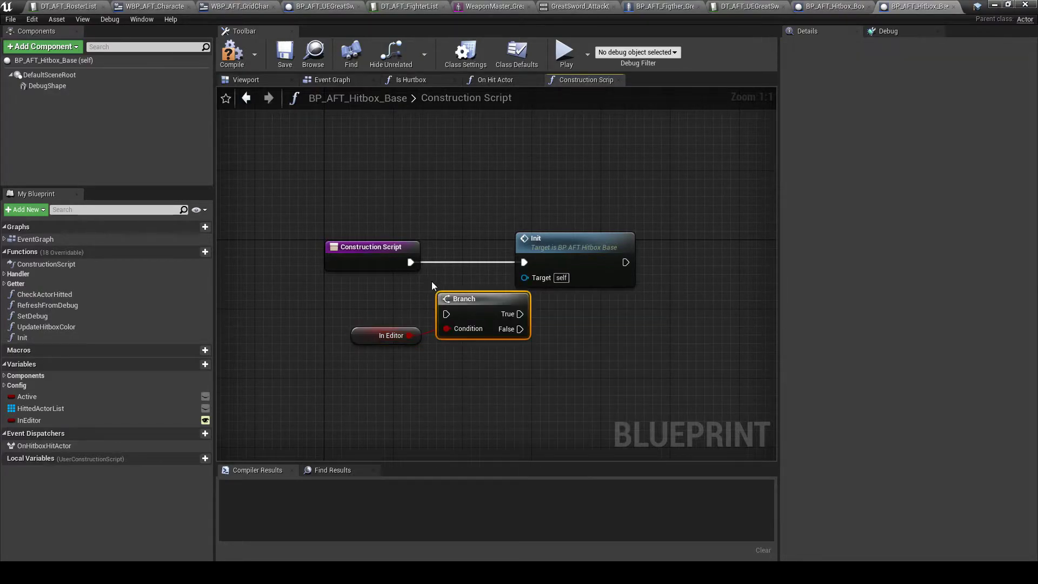
pyautogui.moveTo(411, 262); pyautogui.dragTo(446, 314)
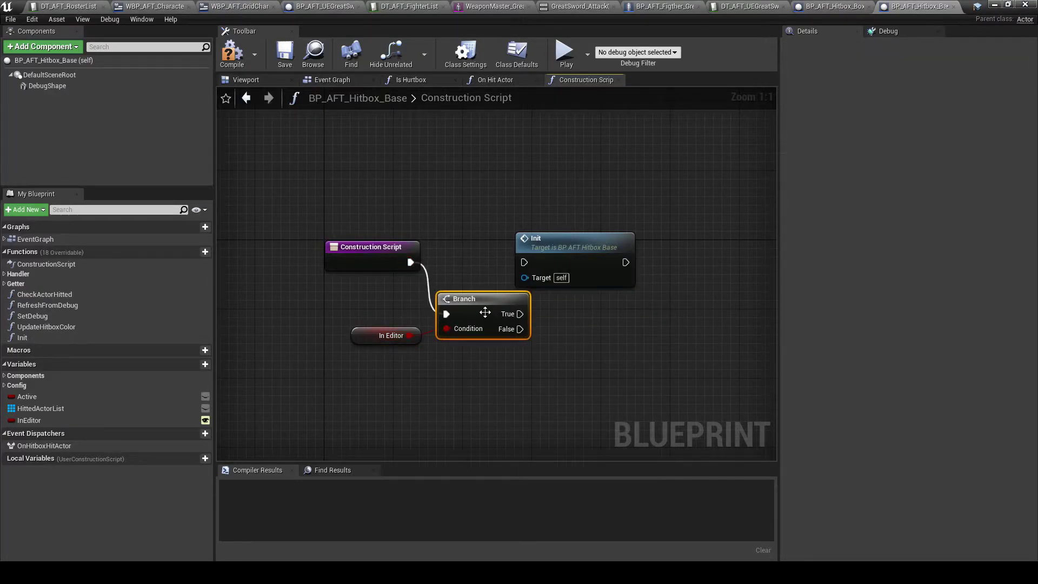
pyautogui.moveTo(519, 313); pyautogui.dragTo(609, 257)
pyautogui.moveTo(487, 301); pyautogui.dragTo(592, 265)
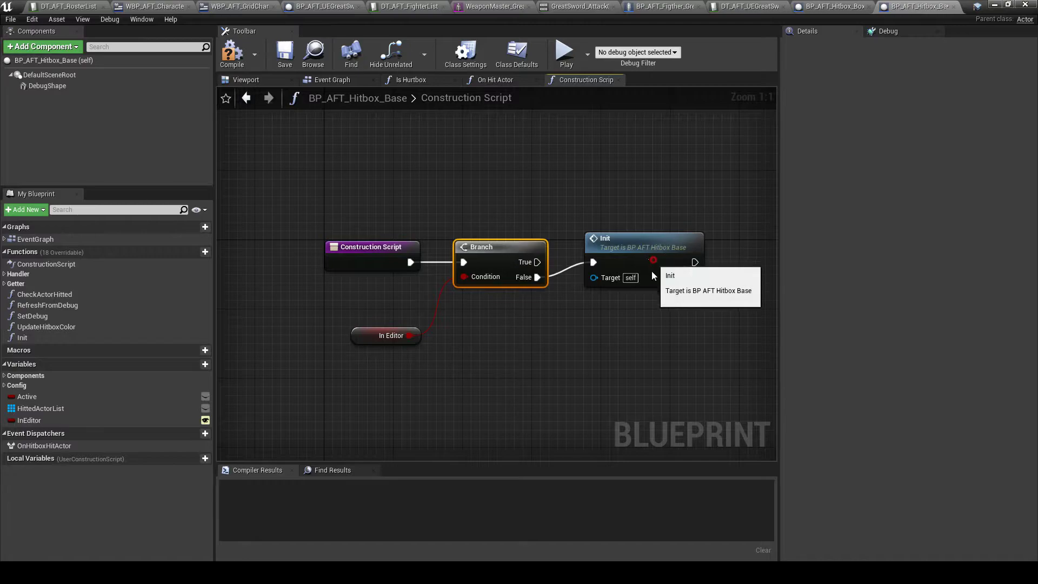
pyautogui.moveTo(651, 252); pyautogui.dragTo(652, 260)
pyautogui.click(243, 55)
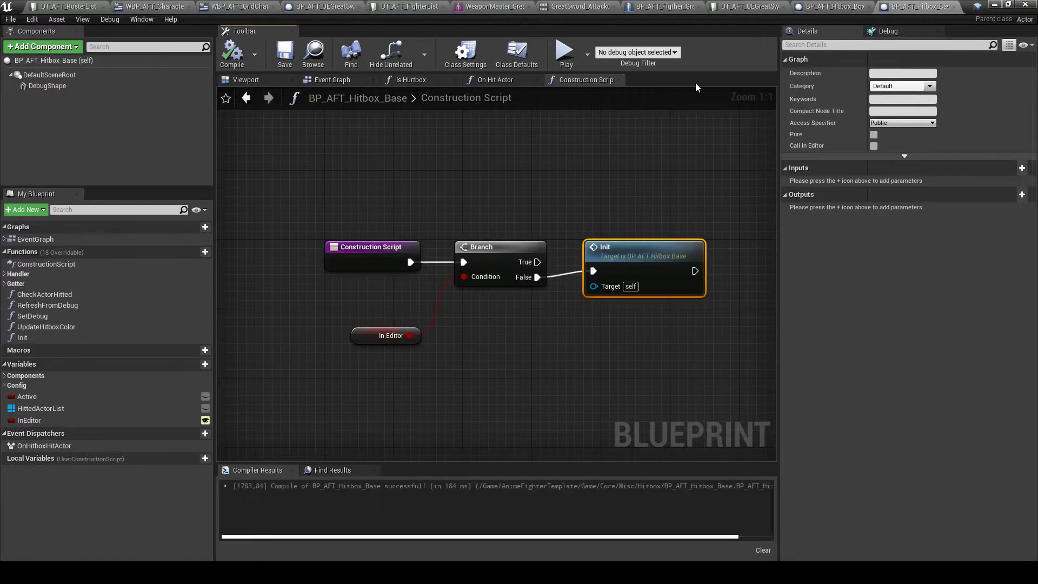
# Return to the level editor, enable In Editor on the placed BP_AFT_Hitbox_Box, and save the level
pyautogui.click(832, 6)
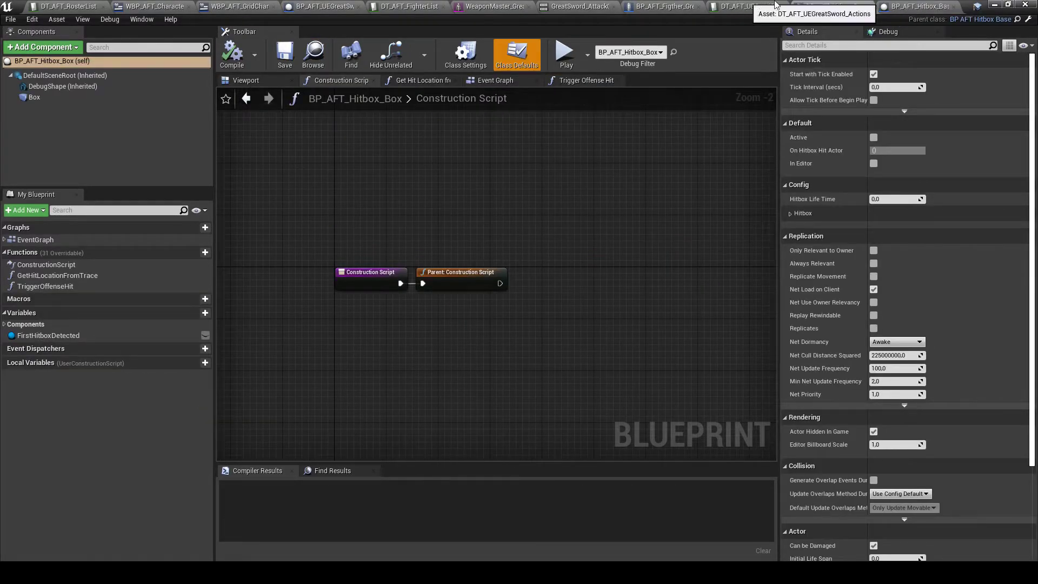
pyautogui.click(994, 5)
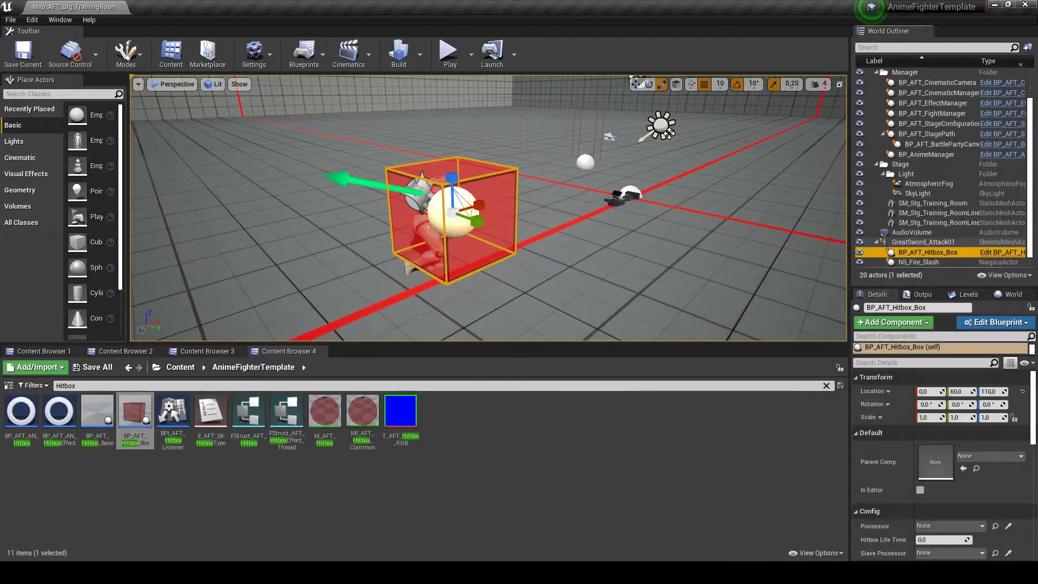
pyautogui.click(920, 490)
pyautogui.click(22, 56)
# Scale the hitbox box to 2.0 in X and Y and move it forward to Y 90
pyautogui.press('e')
pyautogui.press('r')
pyautogui.moveTo(479, 205); pyautogui.dragTo(494, 228)
pyautogui.moveTo(494, 227); pyautogui.dragTo(555, 197, button='right')
pyautogui.press('a')
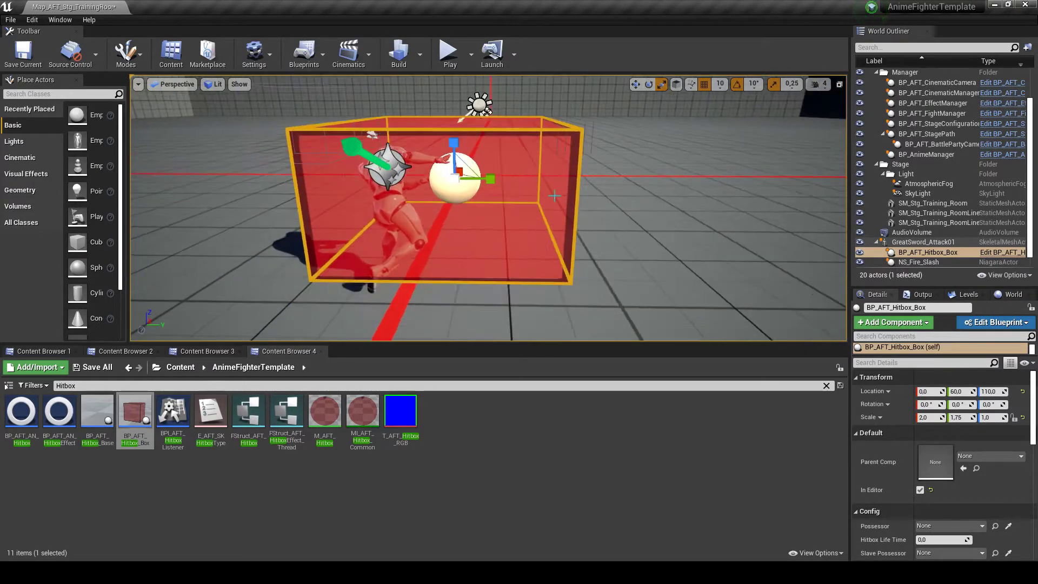
pyautogui.moveTo(489, 173); pyautogui.dragTo(523, 179)
pyautogui.press('w')
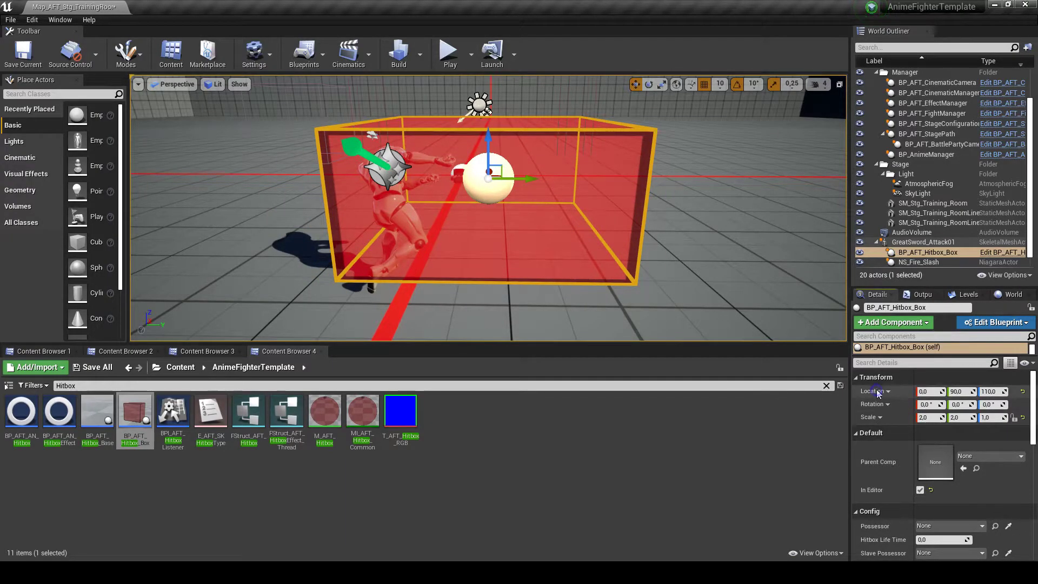
# Copy the placed hitbox box's location (0, 90, 110) into the transform of GreatSword_Attack01's hitbox notify
pyautogui.moveTo(437, 549)
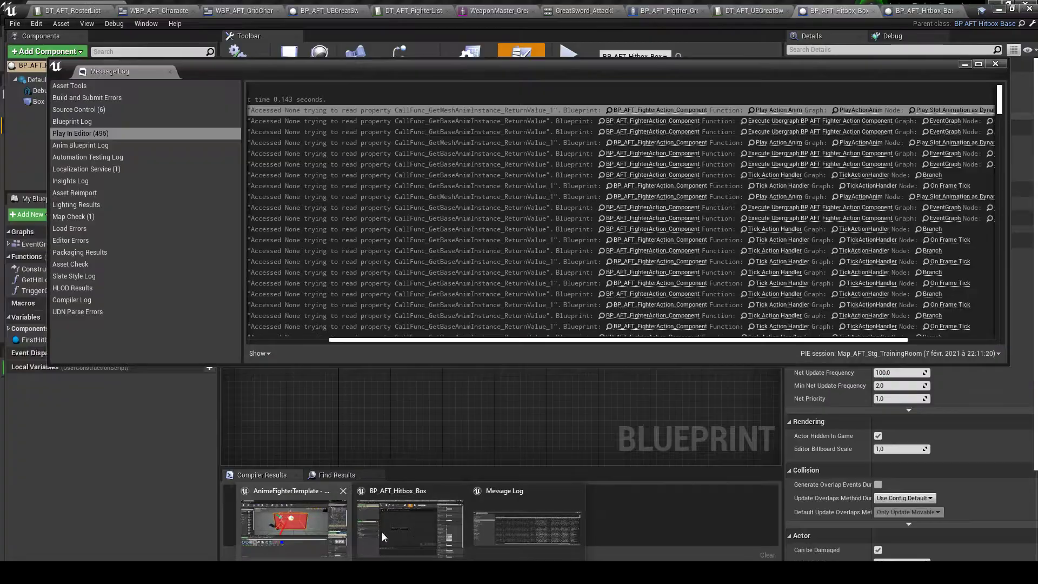
pyautogui.click(382, 532)
pyautogui.click(749, 5)
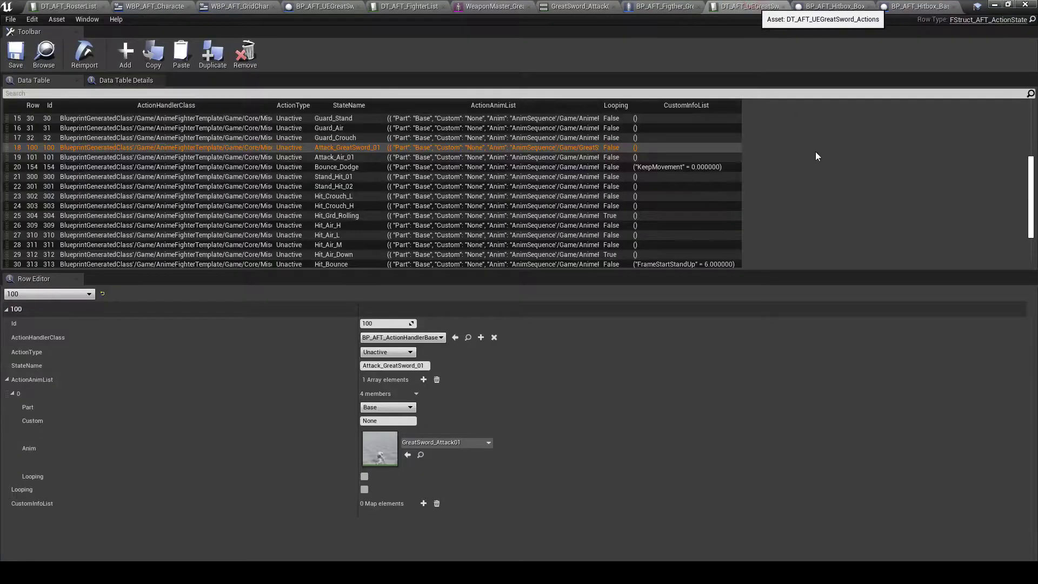
pyautogui.click(575, 8)
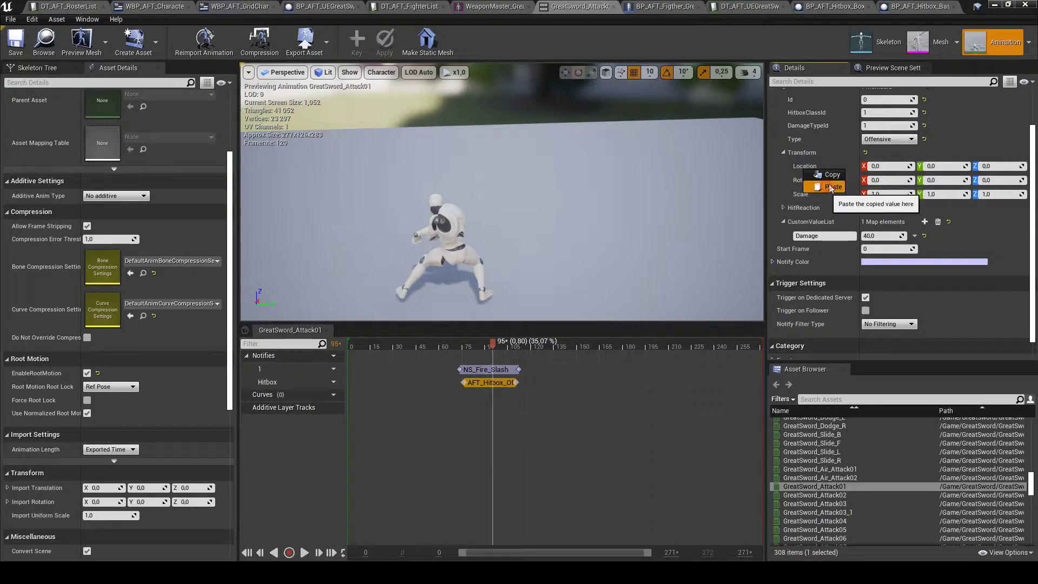
pyautogui.click(831, 187)
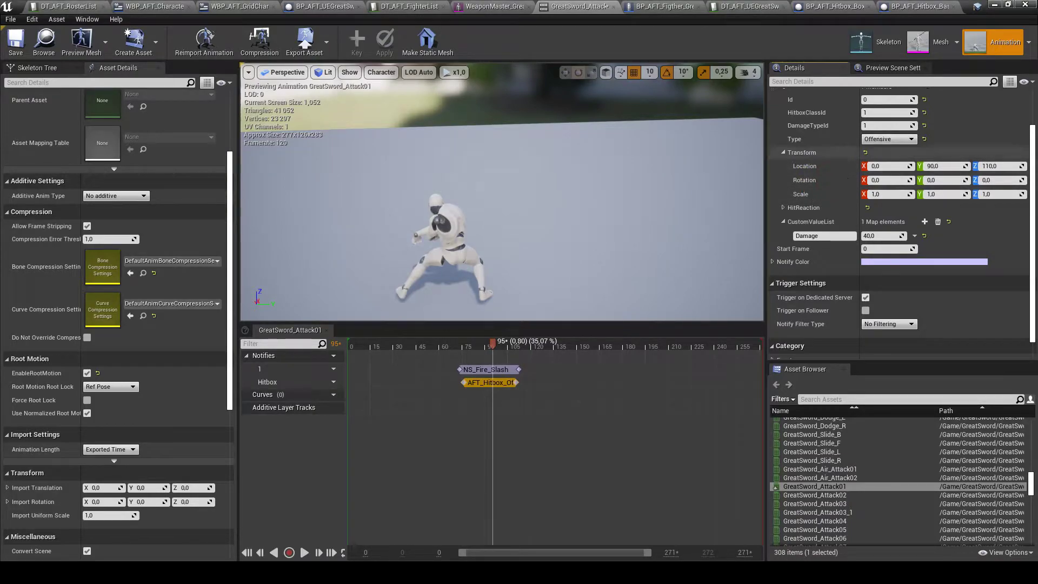
# Copy the placed hitbox box's scale (2.0, 2.0, 1.0) into the transform of GreatSword_Attack01's hitbox notify
pyautogui.click(994, 7)
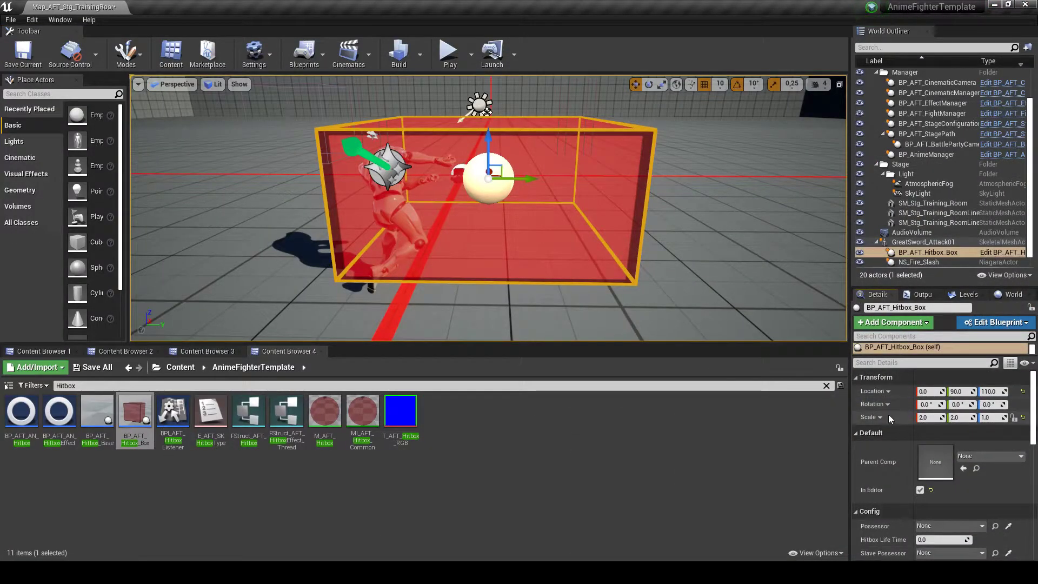
pyautogui.rightClick(870, 418)
pyautogui.click(897, 422)
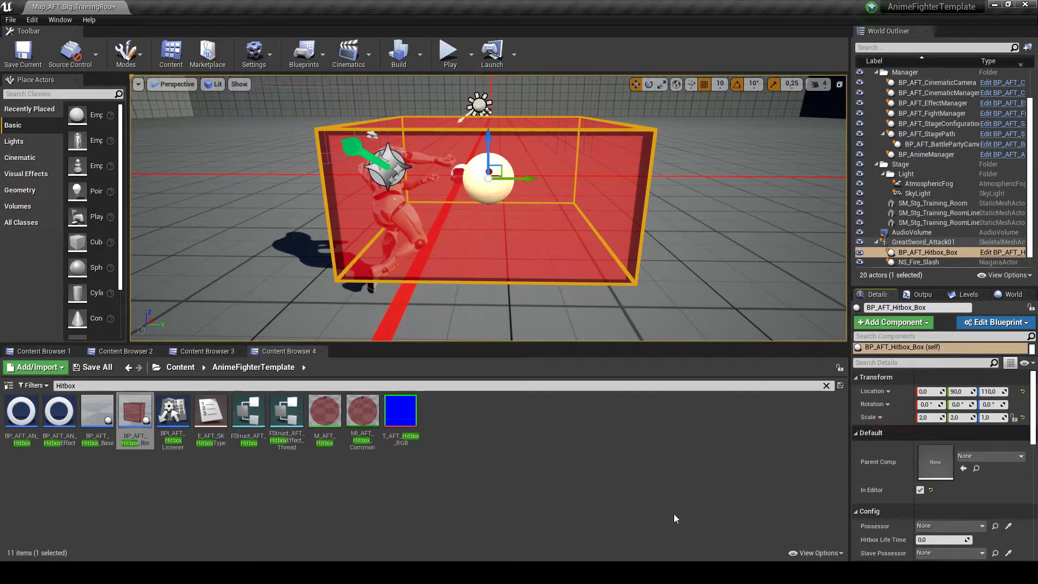
pyautogui.click(405, 519)
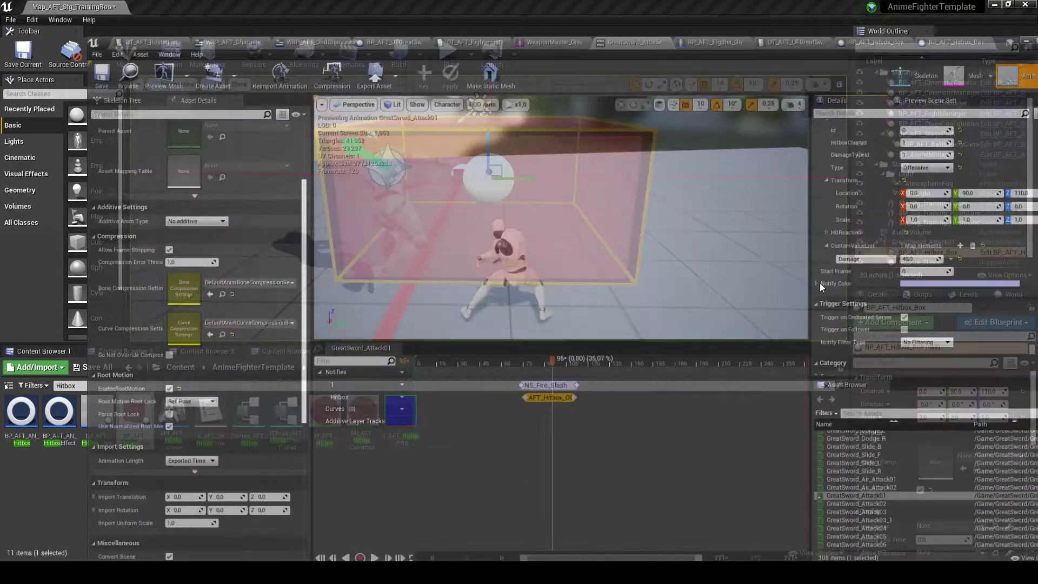
pyautogui.rightClick(808, 199)
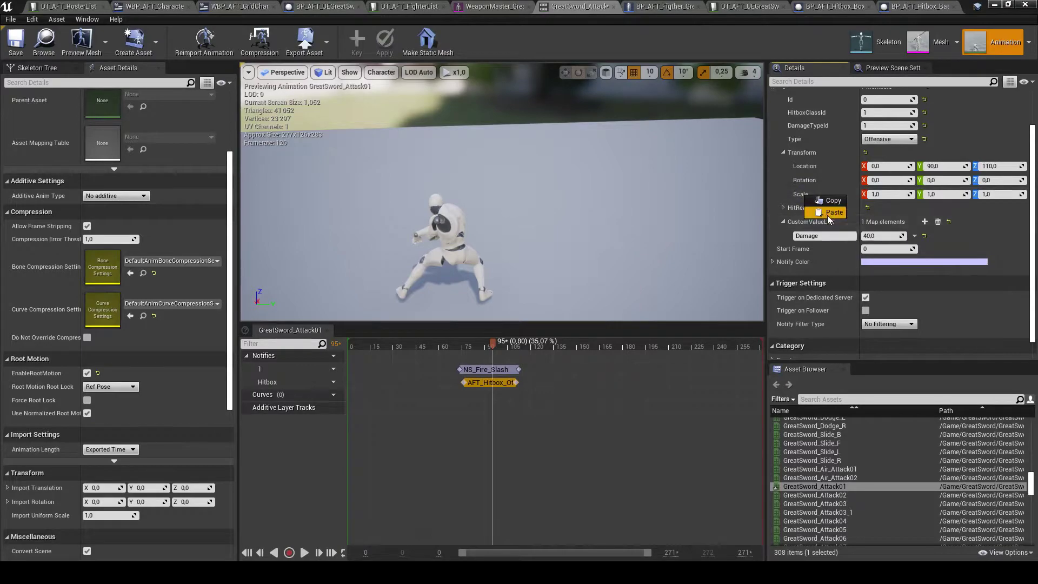
pyautogui.click(828, 217)
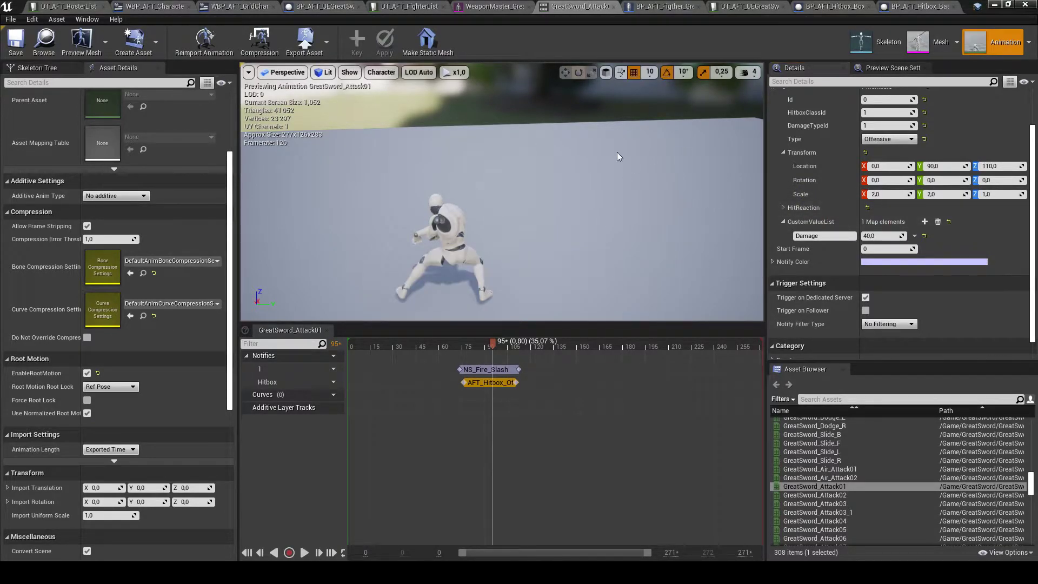
pyautogui.moveTo(644, 236); pyautogui.dragTo(652, 203, button='middle')
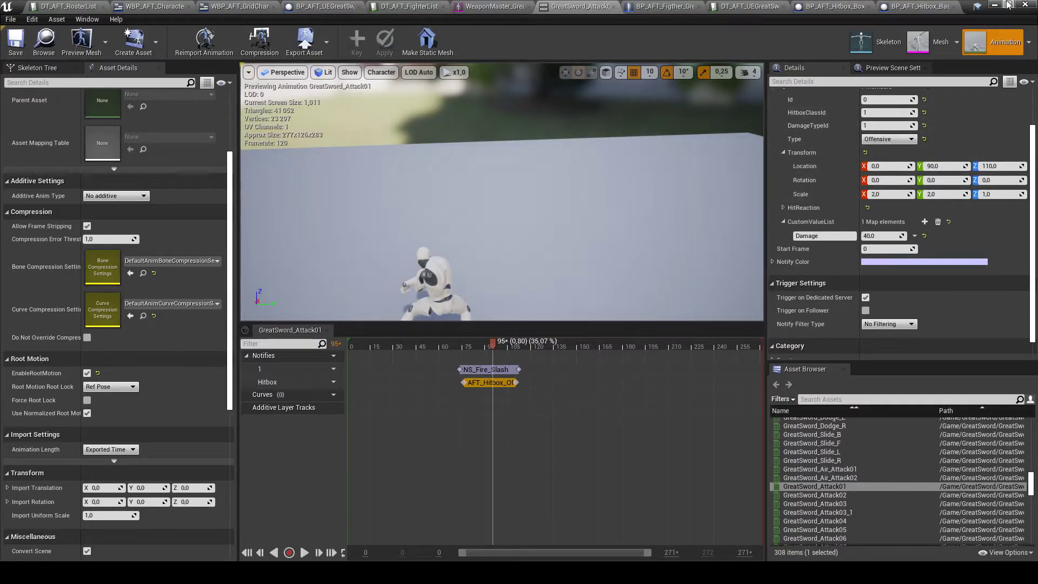
# Return to the level editor and move the GreatSword_Attack01 actor away from the stage centre to X -2100
pyautogui.click(994, 4)
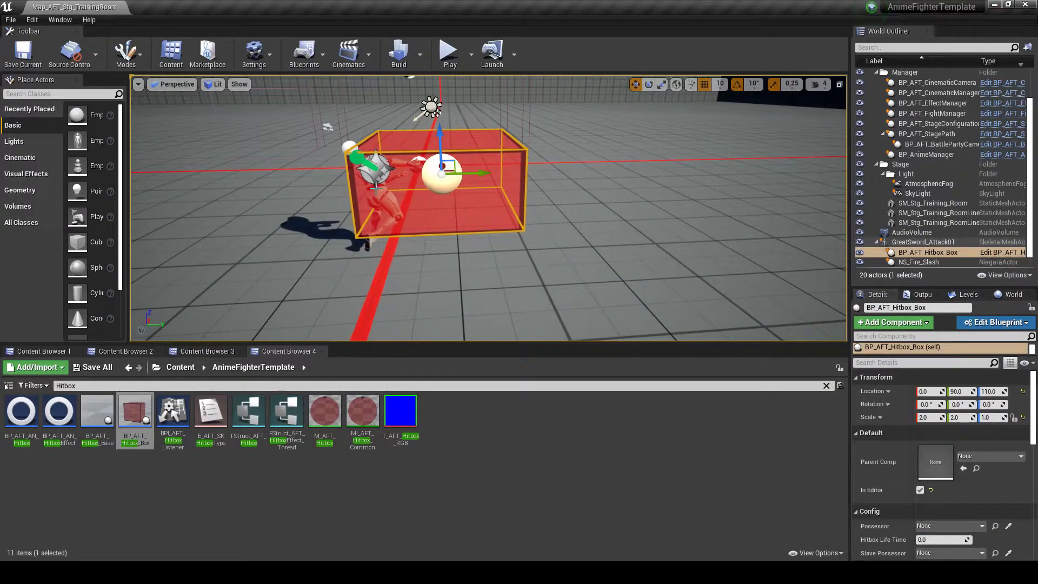
pyautogui.doubleClick(923, 241)
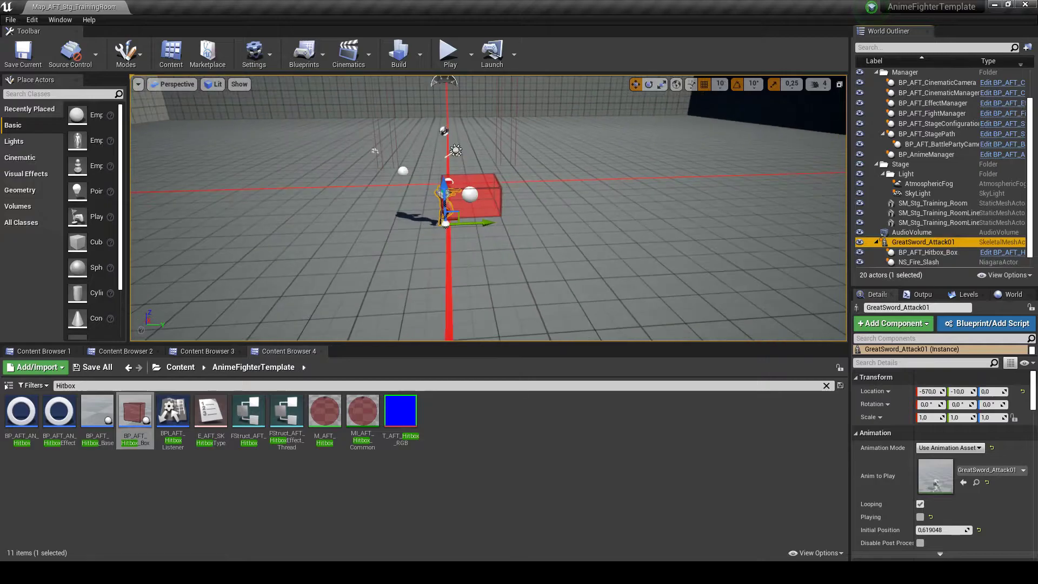
pyautogui.moveTo(478, 259); pyautogui.dragTo(533, 256, button='right')
pyautogui.moveTo(434, 211); pyautogui.dragTo(745, 327)
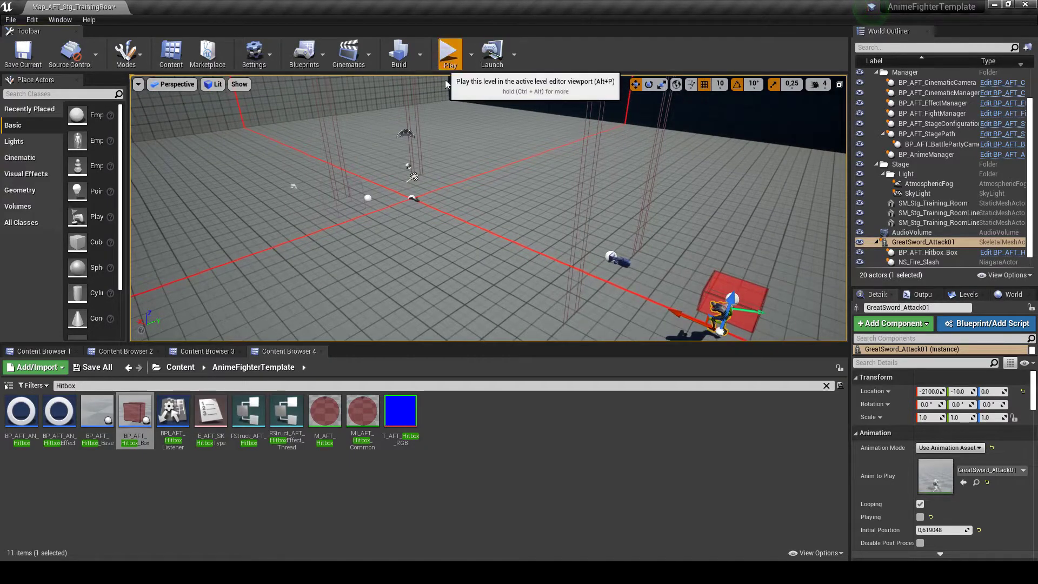
# Play the level, test the GreatSword attack against the opponent several times, and stop the session
pyautogui.click(448, 52)
pyautogui.press('j')
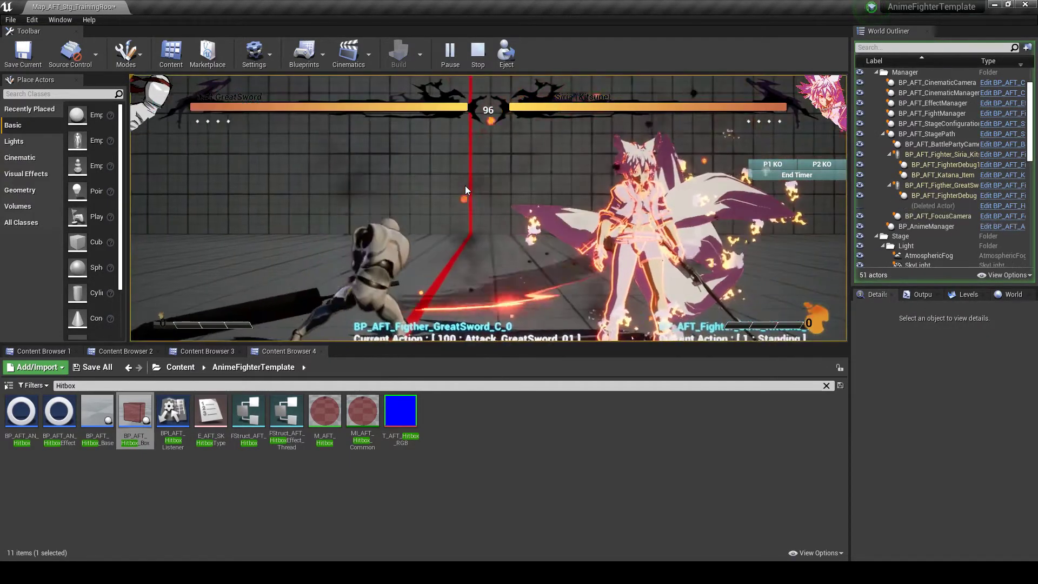
pyautogui.press('j')
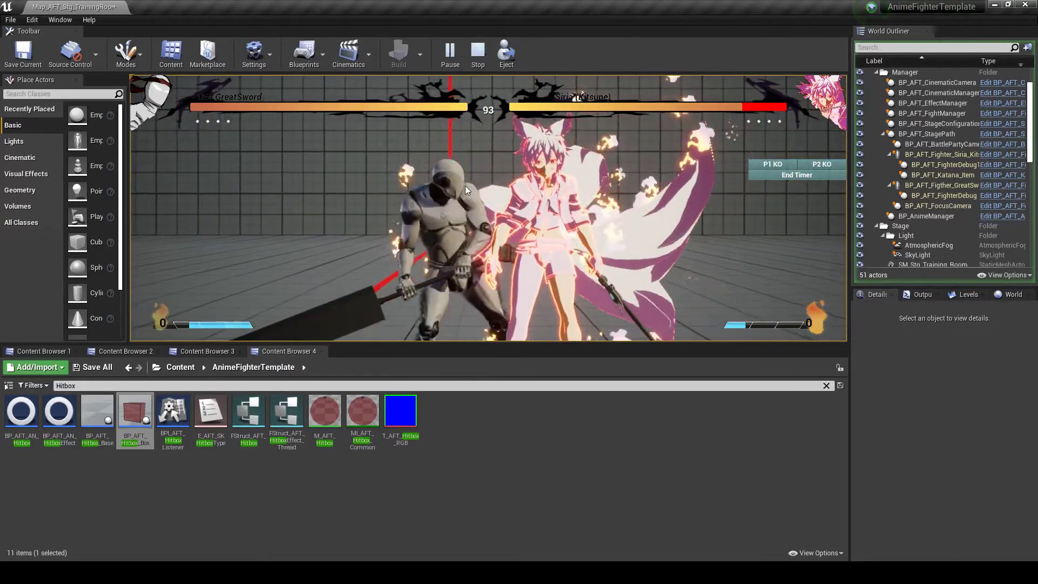
pyautogui.press('j')
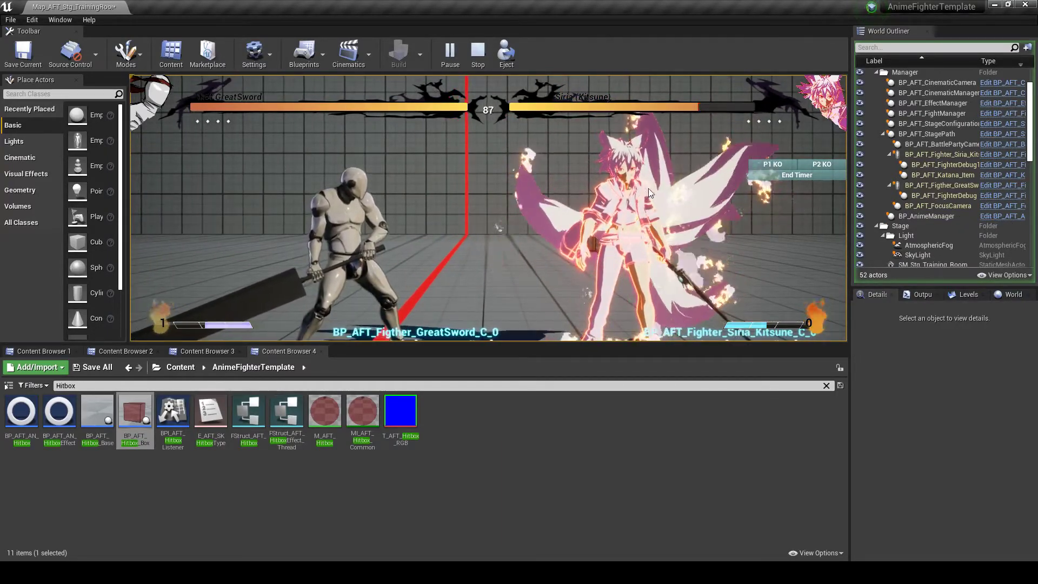
pyautogui.press('Escape')
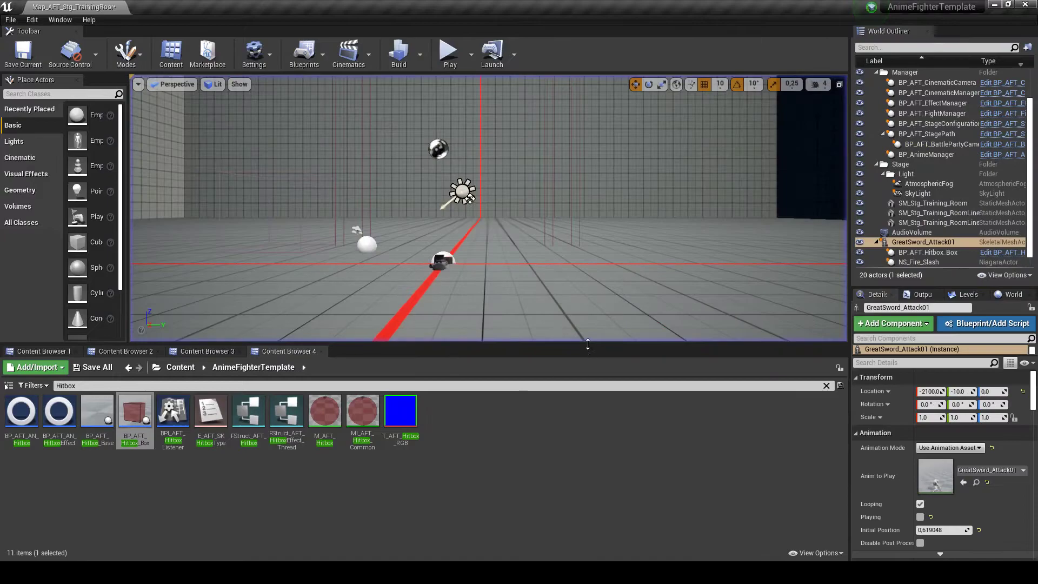
# Enlarge the level viewport and go to the AnimeFighterTemplate/Game/Character folder in Content Browser 3
pyautogui.moveTo(586, 366); pyautogui.dragTo(398, 432)
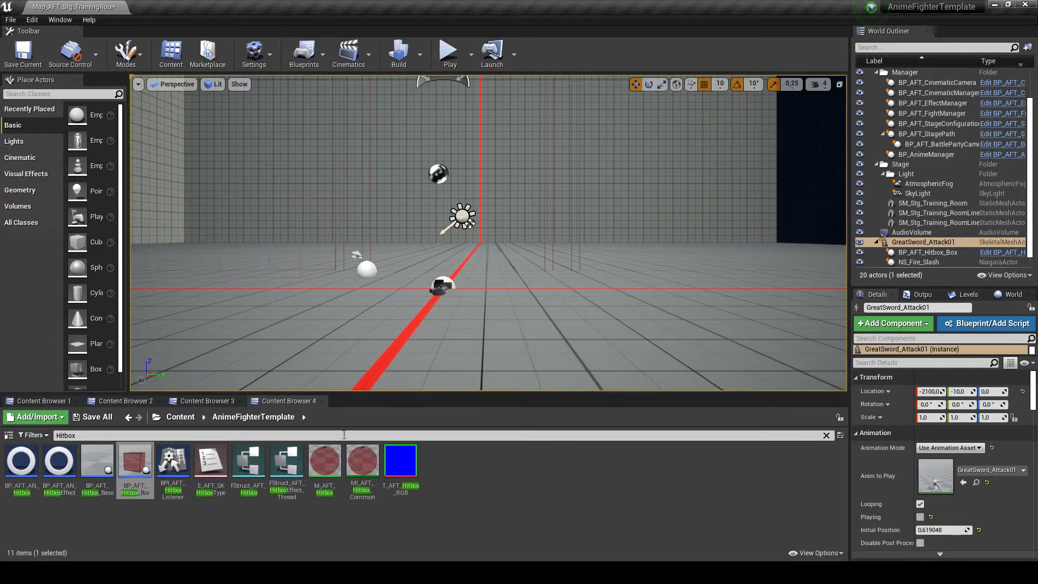
pyautogui.click(206, 404)
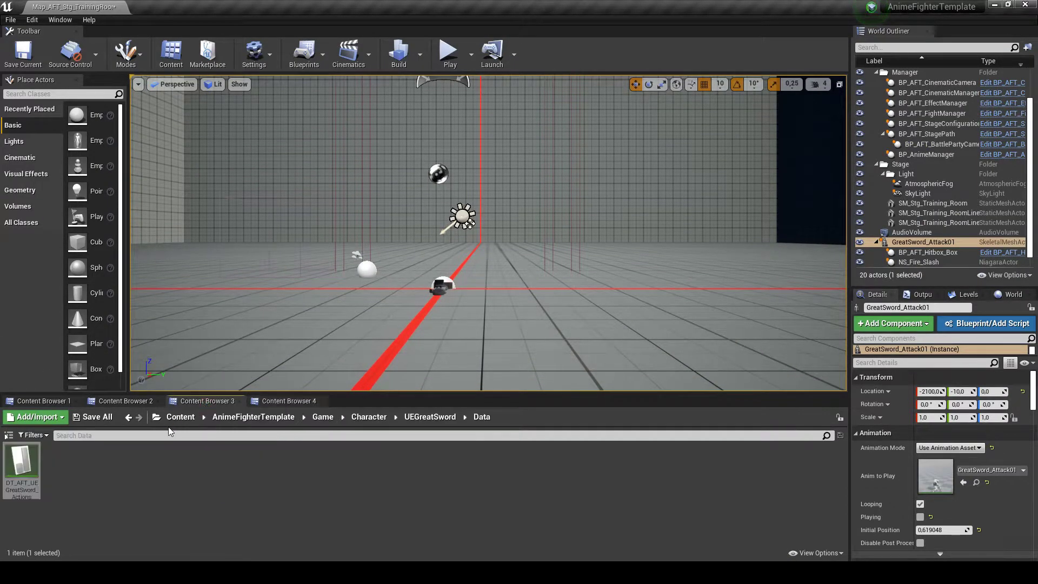
pyautogui.click(368, 417)
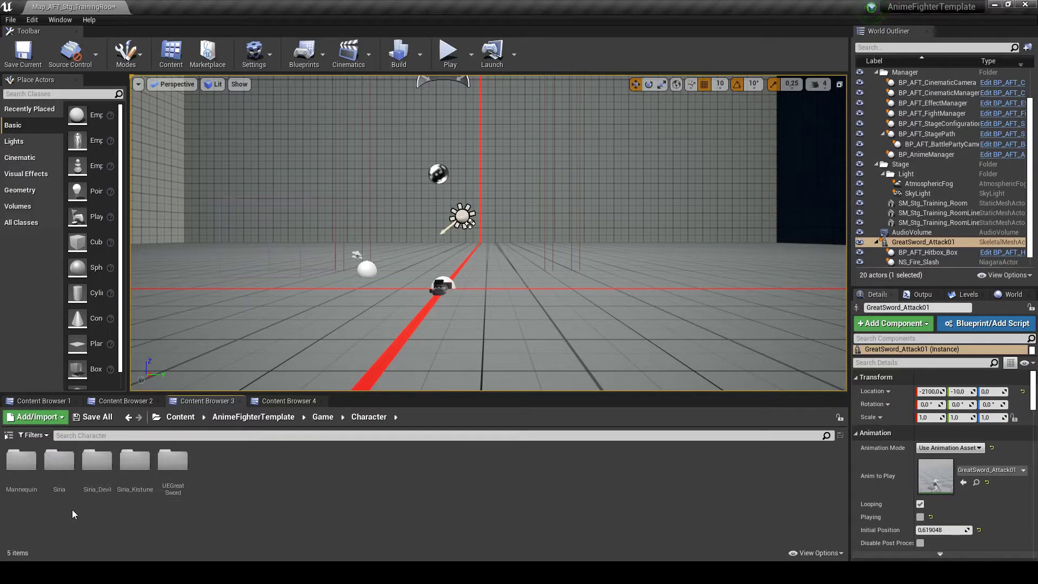
# Open the Siria character folder, then switch to the asset editor window holding GreatSword_Attack01
pyautogui.doubleClick(59, 491)
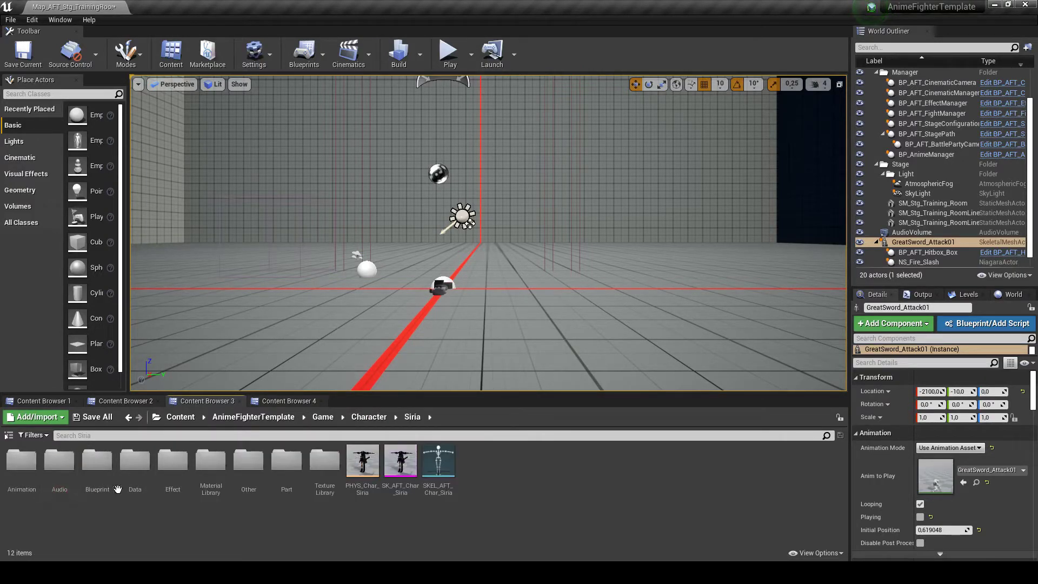
pyautogui.click(411, 571)
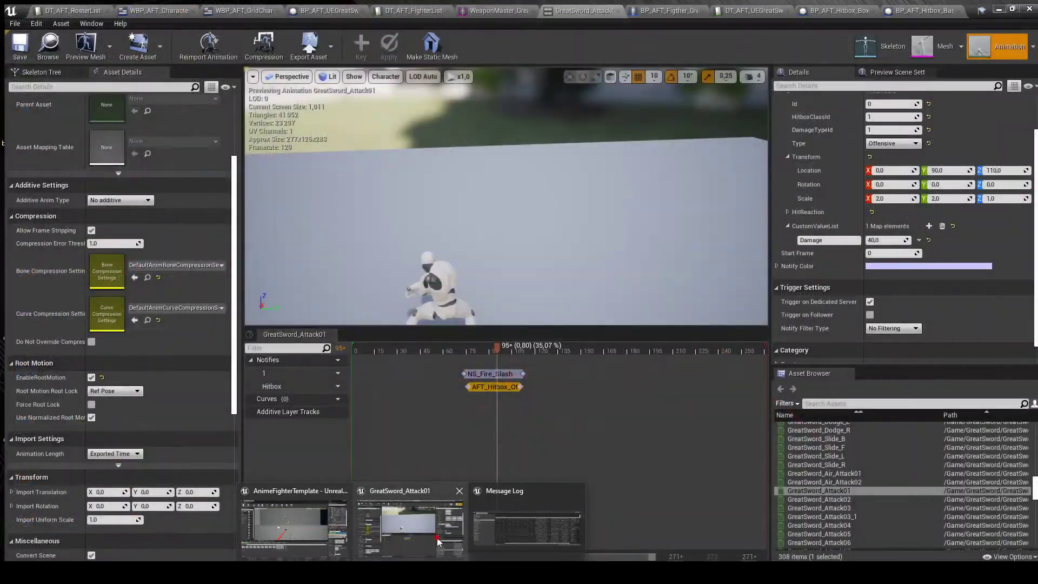
pyautogui.click(437, 537)
# Close the DT_AFT_FighterList and DT_AFT_RosterList data tables and the character selection and character roster grid widgets
pyautogui.click(68, 6)
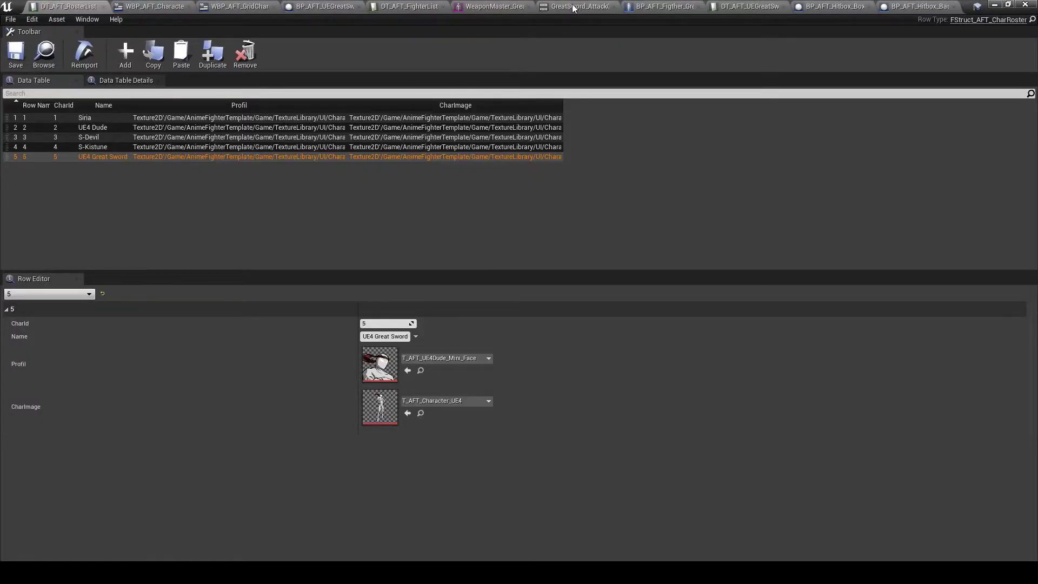
pyautogui.click(404, 7)
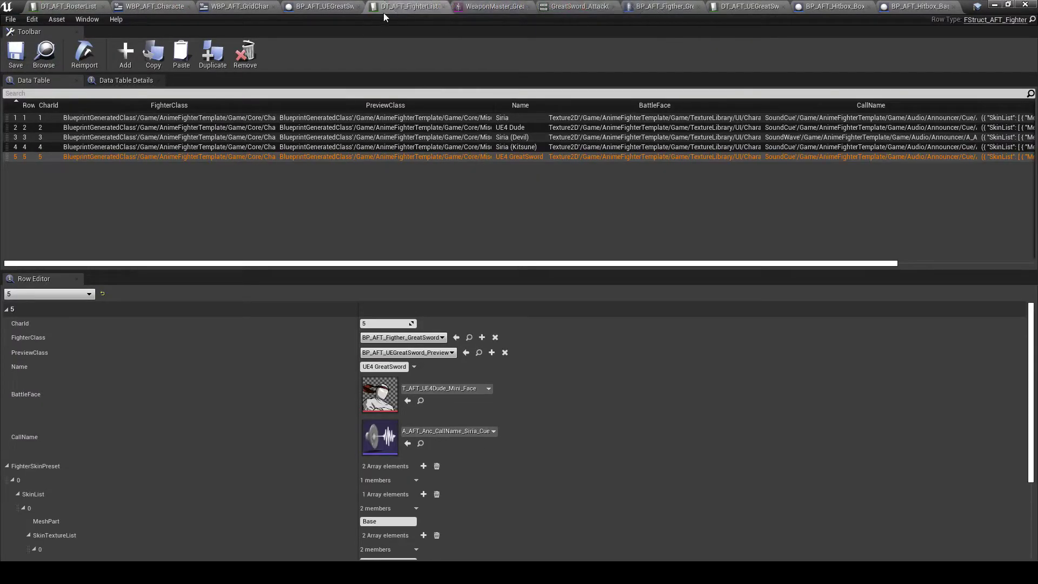
pyautogui.click(443, 7)
pyautogui.click(112, 7)
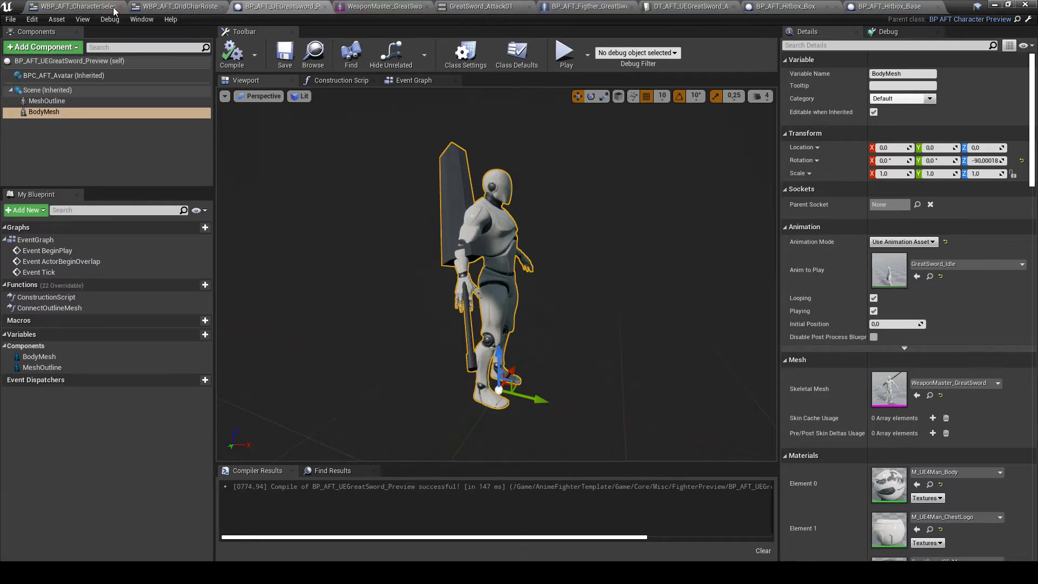
pyautogui.click(120, 7)
pyautogui.click(120, 7)
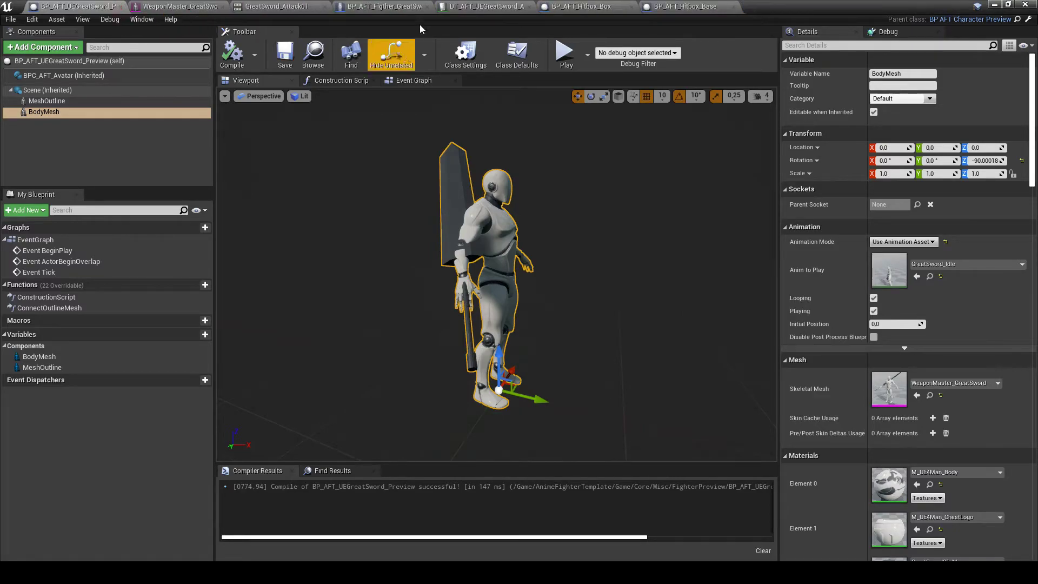